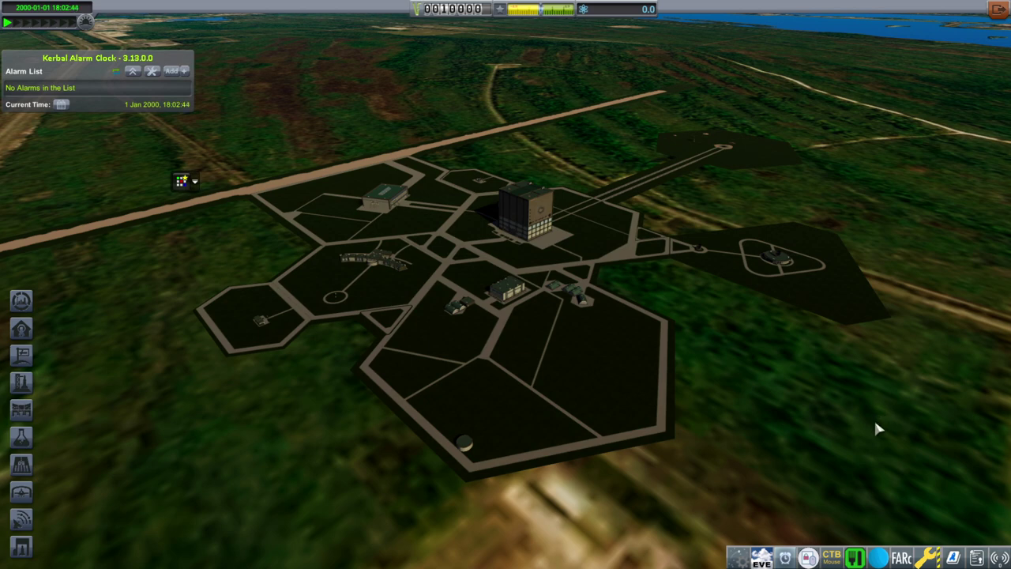
Open the R&D tech tree, pan to the upper branches and view the Start technology's details.
{"action": "scroll", "coordinate": [874, 427], "scroll_direction": "down", "scroll_amount": 1}
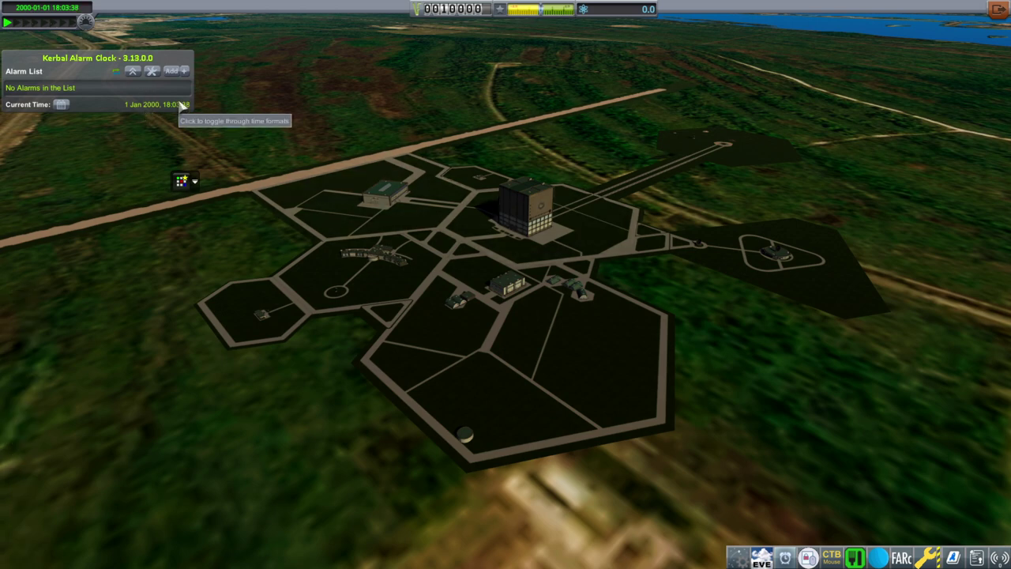
{"action": "mouse_move", "coordinate": [862, 445]}
{"action": "left_mouse_down"}
{"action": "mouse_move", "coordinate": [850, 400]}
{"action": "mouse_move", "coordinate": [885, 405]}
{"action": "left_mouse_up"}
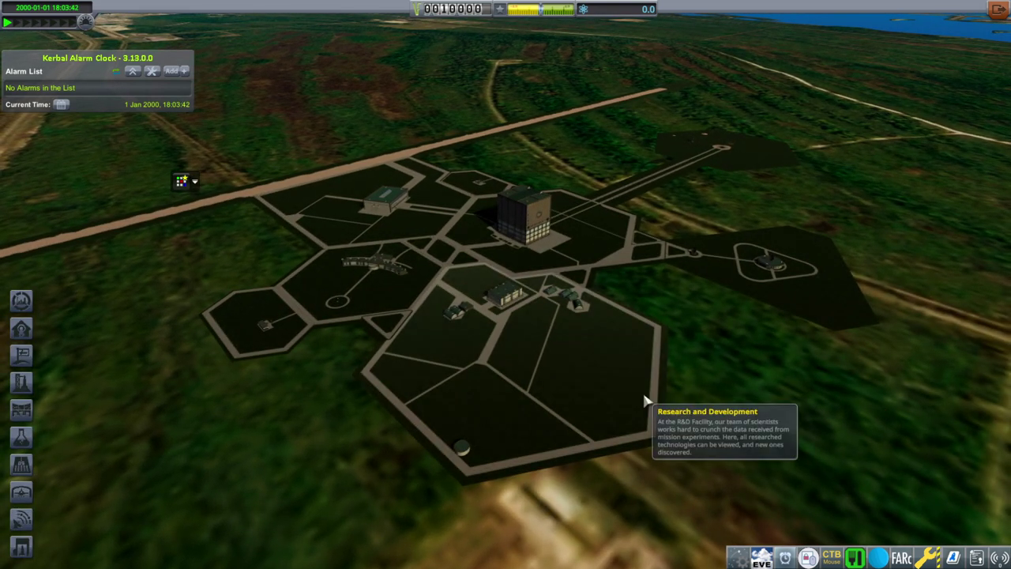
{"action": "left_click", "coordinate": [636, 385]}
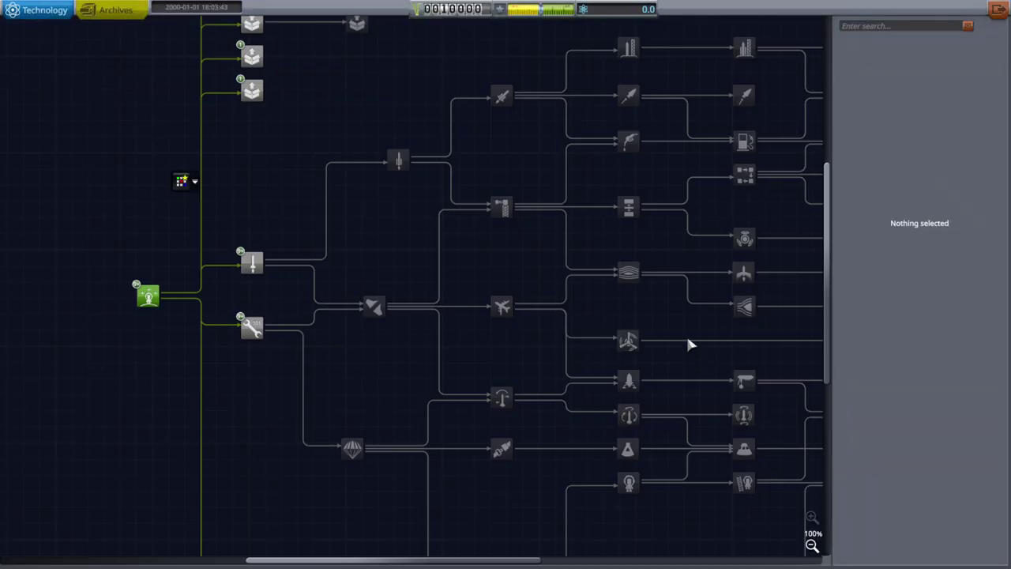
{"action": "left_click_drag", "start_coordinate": [410, 229], "coordinate": [384, 300]}
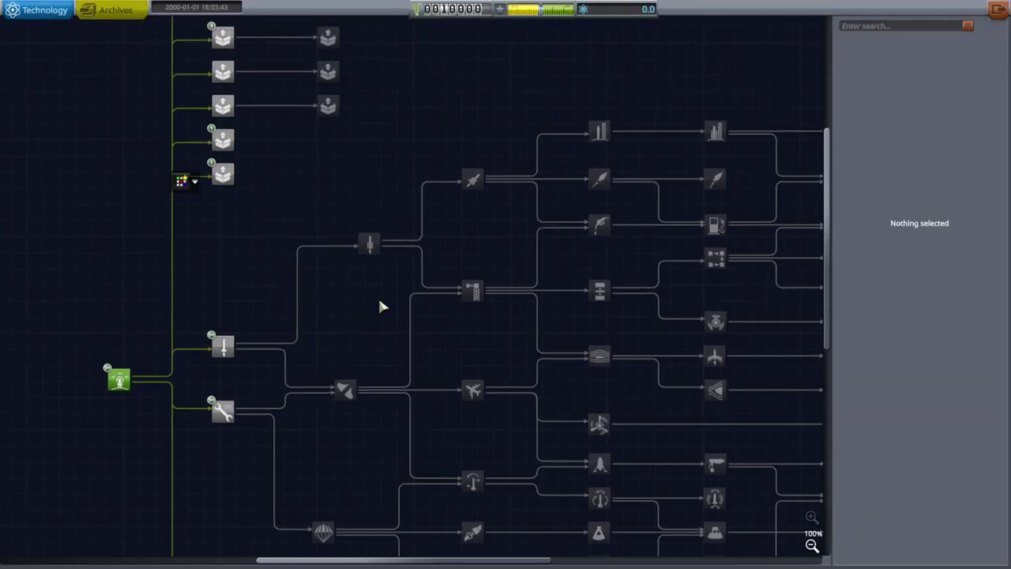
{"action": "left_click_drag", "start_coordinate": [402, 176], "coordinate": [398, 212]}
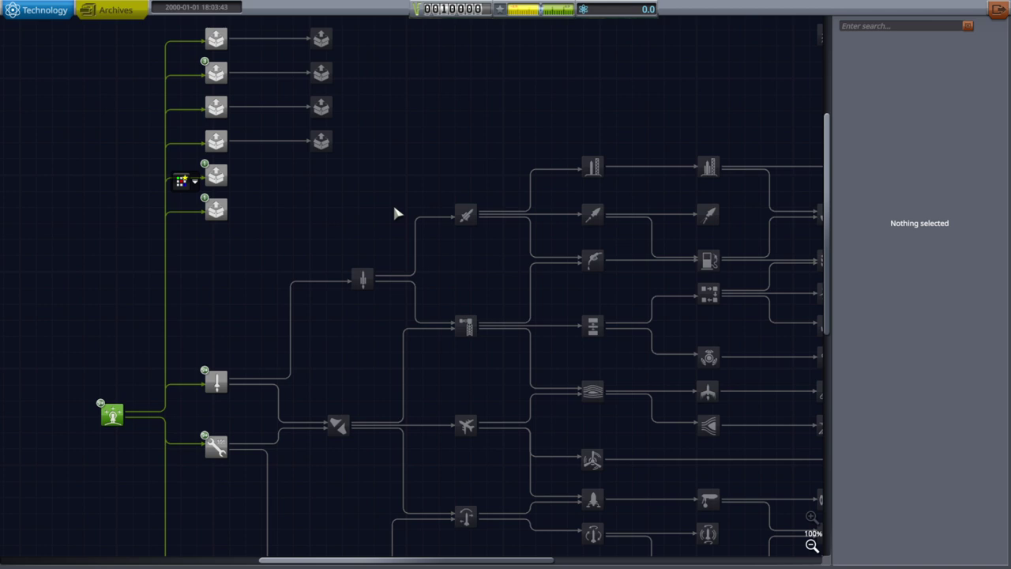
{"action": "left_click_drag", "start_coordinate": [327, 275], "coordinate": [327, 264]}
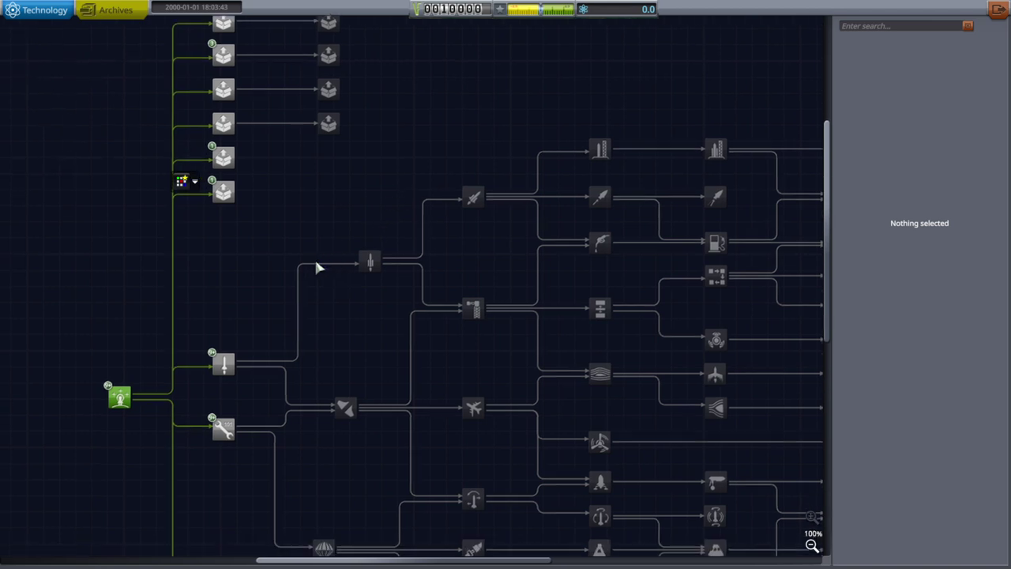
{"action": "left_click", "coordinate": [115, 403]}
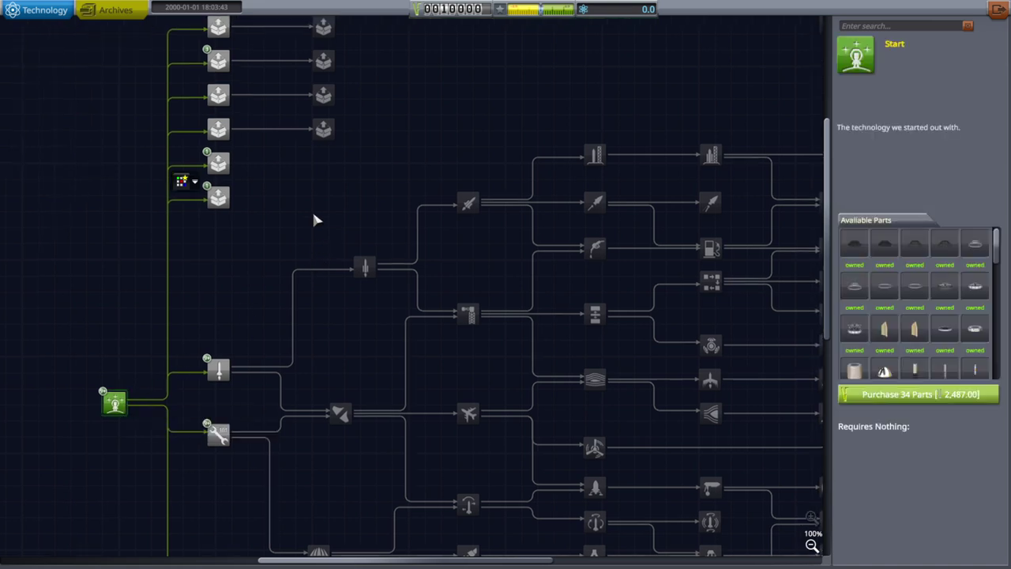
Inspect the NPO Energia, SpaceX, Boeing, ISRO, Yuzhnoye/Yuzhmash, CNSA and Aerojet Rocketdyne Current Production nodes.
{"action": "left_click_drag", "start_coordinate": [314, 219], "coordinate": [293, 340]}
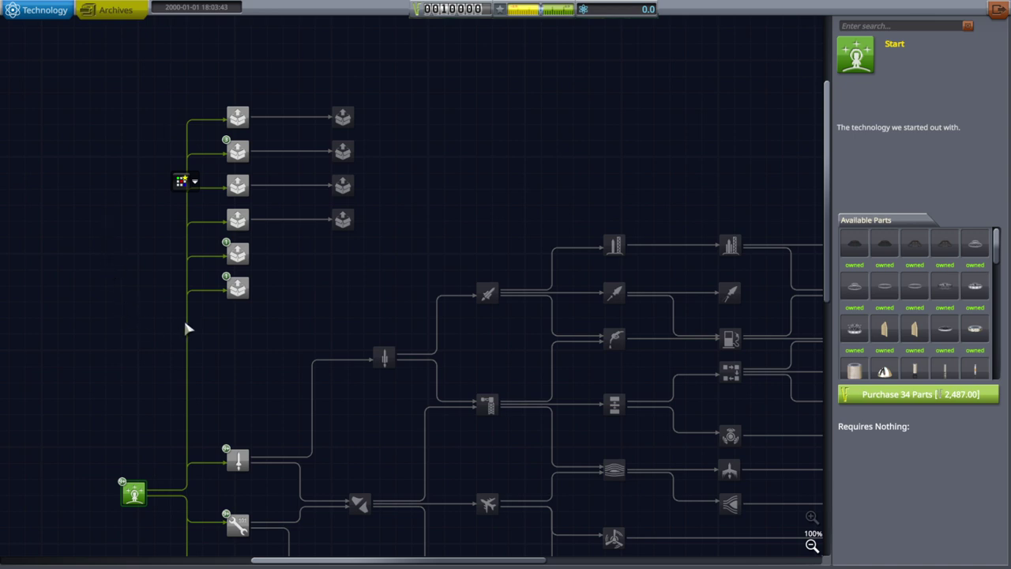
{"action": "left_click", "coordinate": [253, 174]}
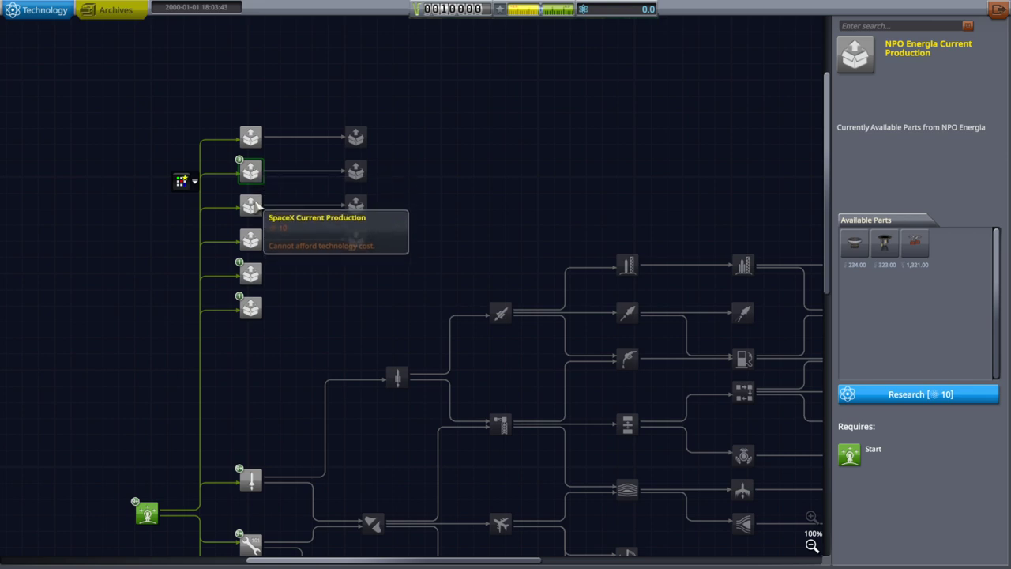
{"action": "left_click", "coordinate": [253, 206]}
{"action": "left_click", "coordinate": [251, 238]}
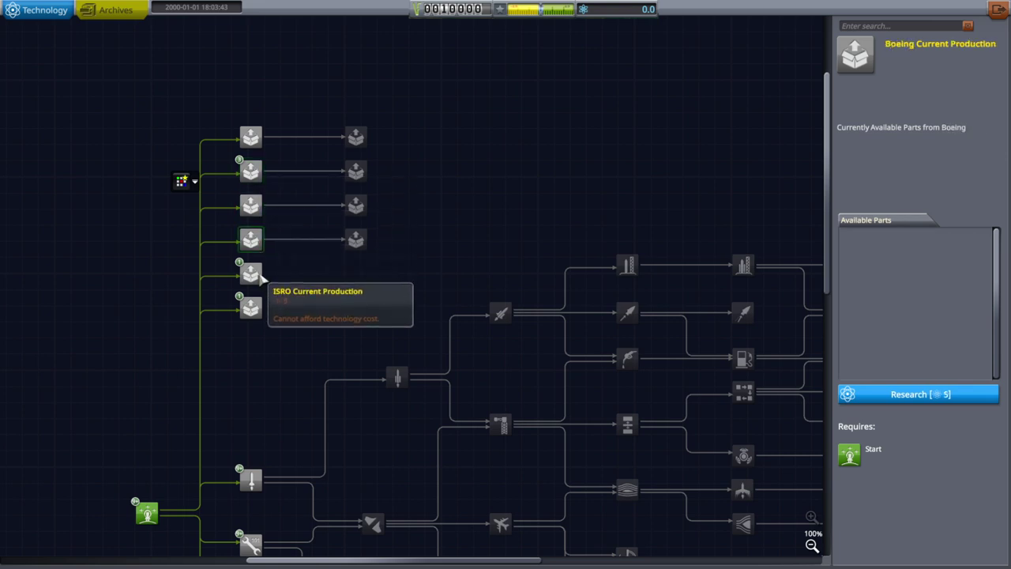
{"action": "left_click", "coordinate": [251, 274]}
{"action": "left_click", "coordinate": [249, 306]}
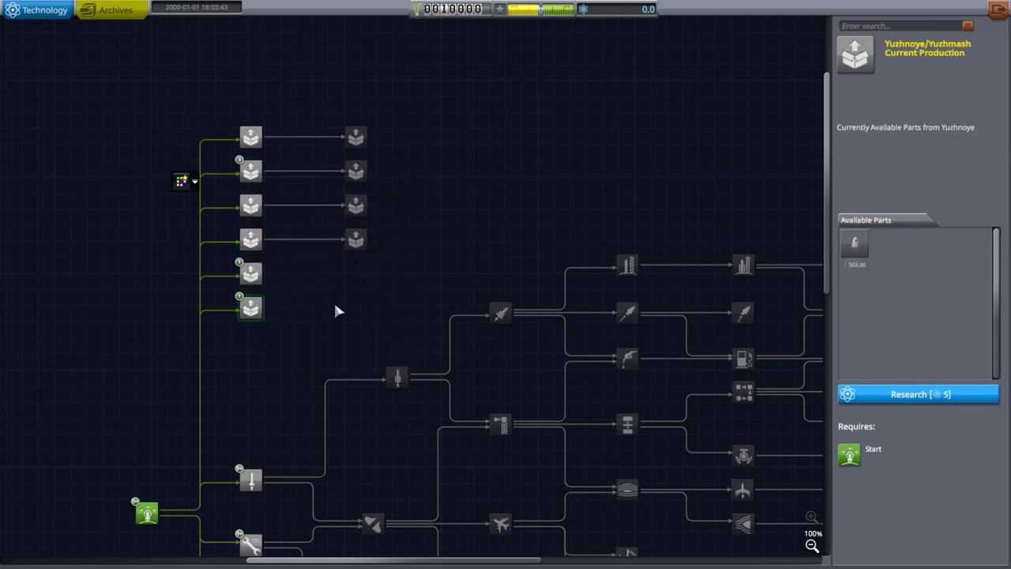
{"action": "scroll", "coordinate": [342, 316], "scroll_direction": "down", "scroll_amount": 3}
{"action": "left_click_drag", "start_coordinate": [345, 333], "coordinate": [384, 158]}
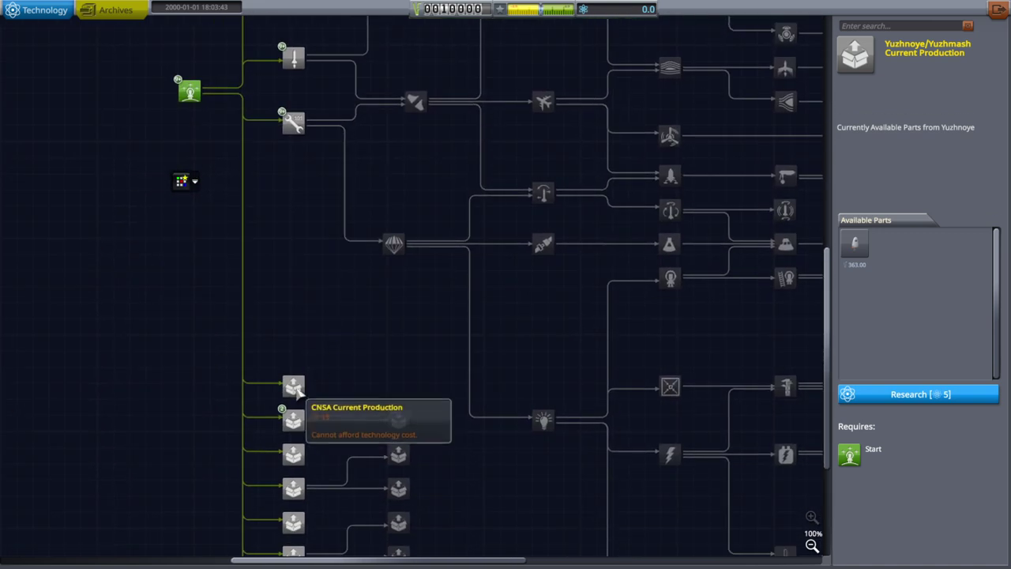
{"action": "left_click", "coordinate": [293, 386]}
{"action": "left_click", "coordinate": [293, 420]}
Zoom around the tech tree and pan back toward the Start node.
{"action": "scroll", "coordinate": [398, 320], "scroll_direction": "down", "scroll_amount": 2}
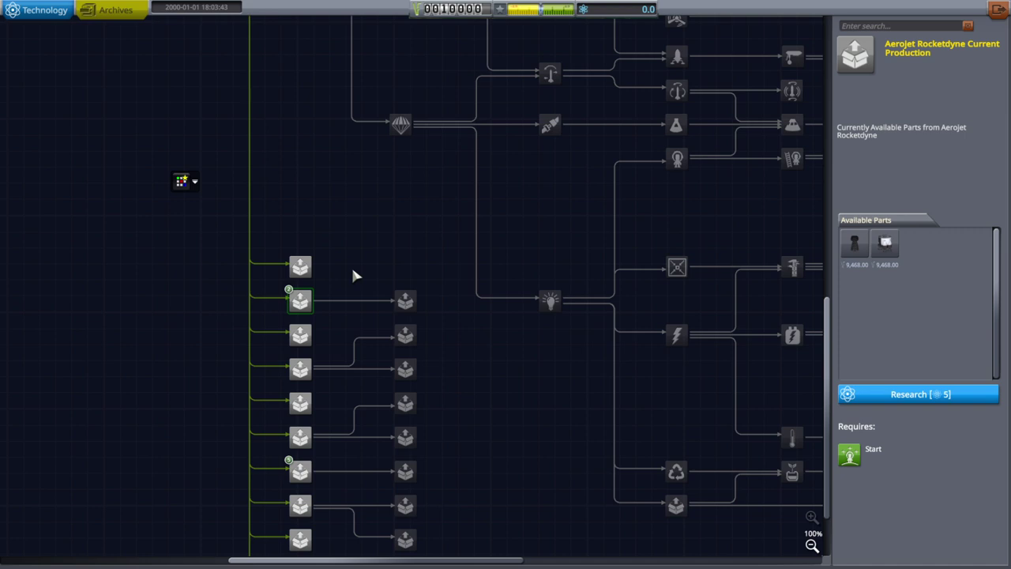
{"action": "scroll", "coordinate": [352, 266], "scroll_direction": "up", "scroll_amount": 1}
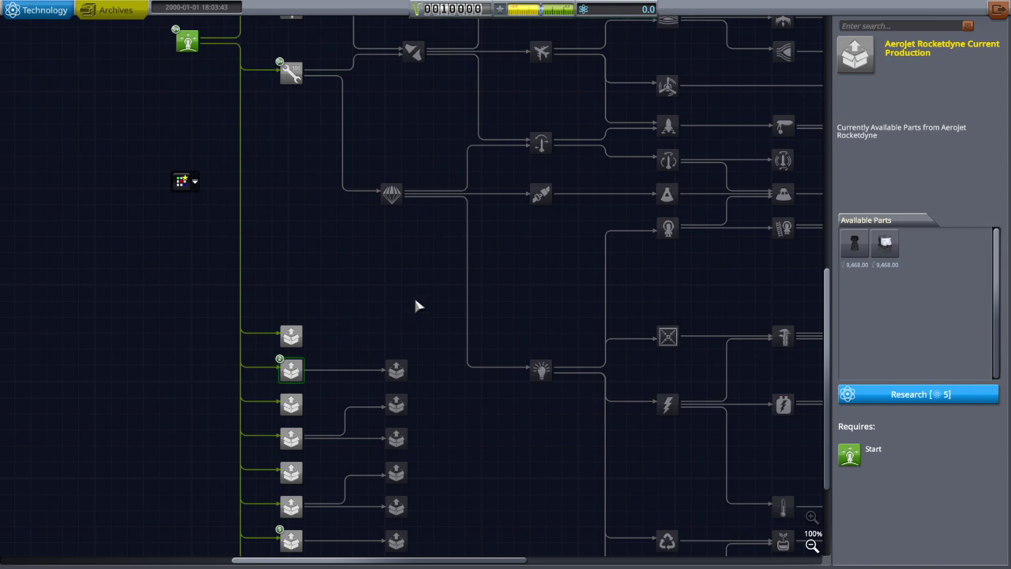
{"action": "scroll", "coordinate": [353, 267], "scroll_direction": "up", "scroll_amount": 4}
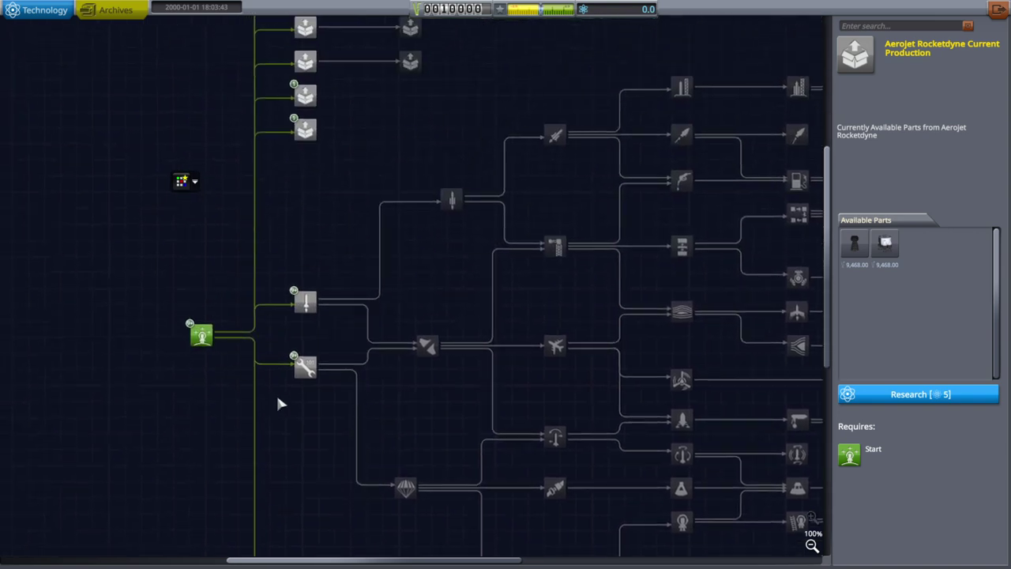
{"action": "scroll", "coordinate": [377, 348], "scroll_direction": "down", "scroll_amount": 2}
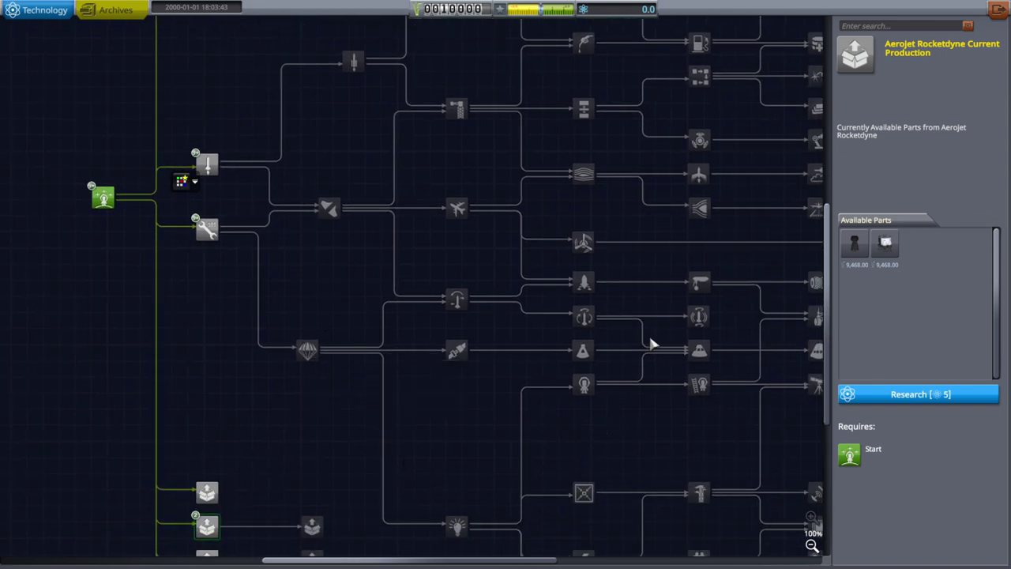
{"action": "scroll", "coordinate": [644, 316], "scroll_direction": "up", "scroll_amount": 2}
{"action": "left_click_drag", "start_coordinate": [296, 243], "coordinate": [357, 215]}
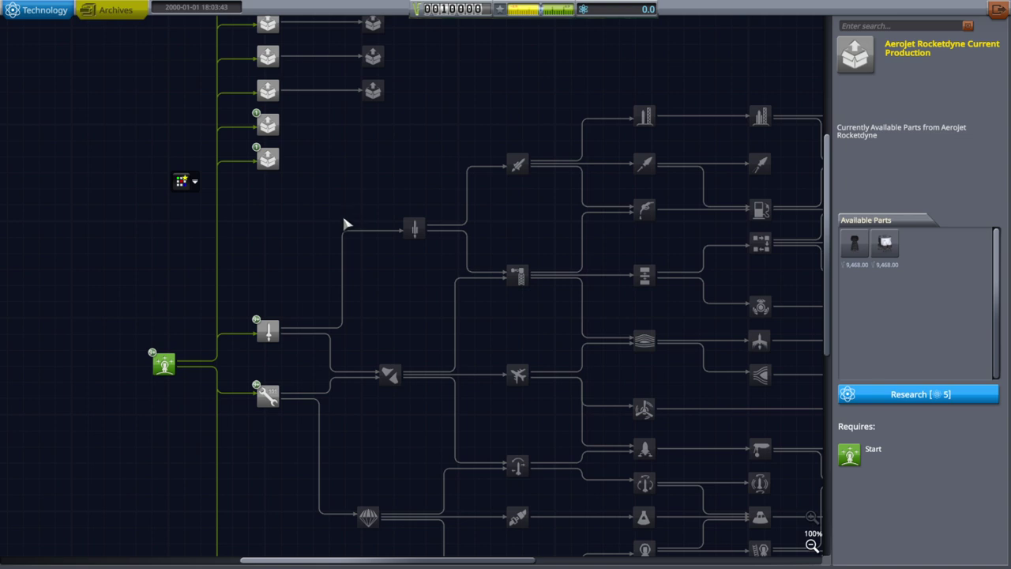
Review the General Rocketry and Advanced Rocketry nodes.
{"action": "left_click_drag", "start_coordinate": [316, 319], "coordinate": [263, 222]}
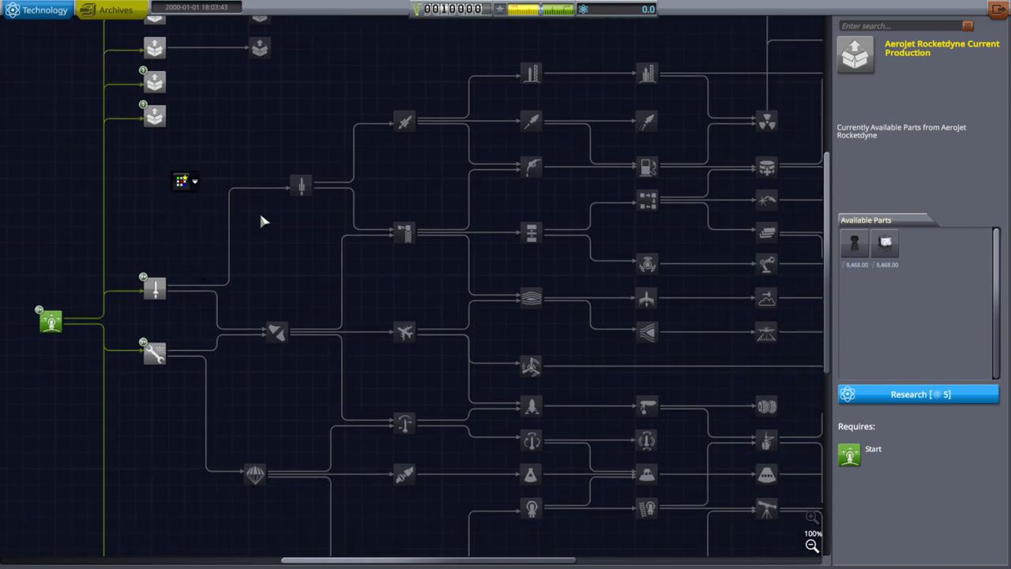
{"action": "left_click", "coordinate": [301, 185]}
{"action": "left_click", "coordinate": [405, 121]}
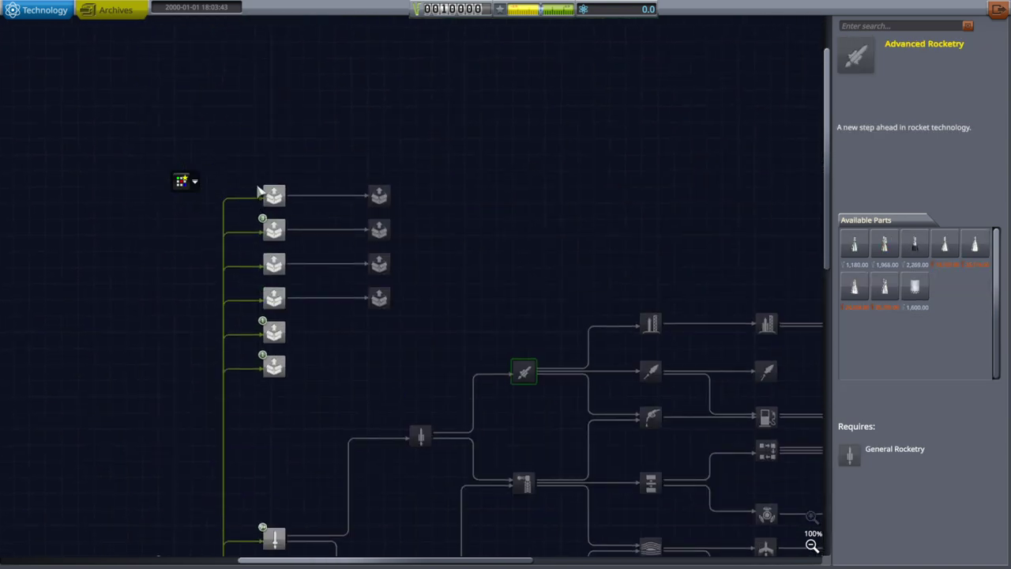
Compare the NPO Energia, SpaceX, Boeing and ISRO Current Production nodes with Boeing Past Production.
{"action": "left_click", "coordinate": [274, 230]}
{"action": "left_click", "coordinate": [277, 267]}
{"action": "left_click", "coordinate": [276, 301]}
{"action": "left_click", "coordinate": [276, 330]}
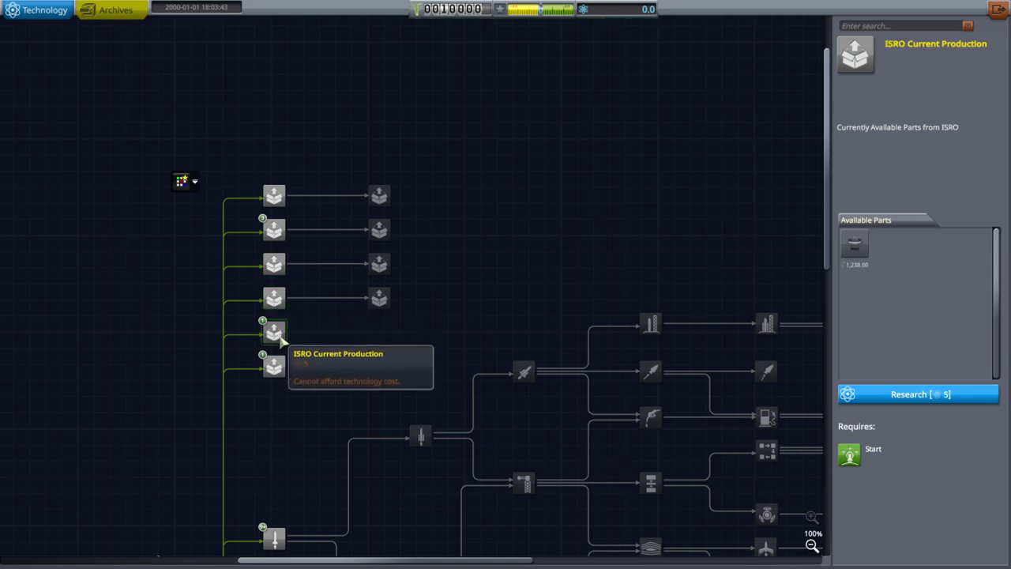
{"action": "left_click", "coordinate": [376, 280]}
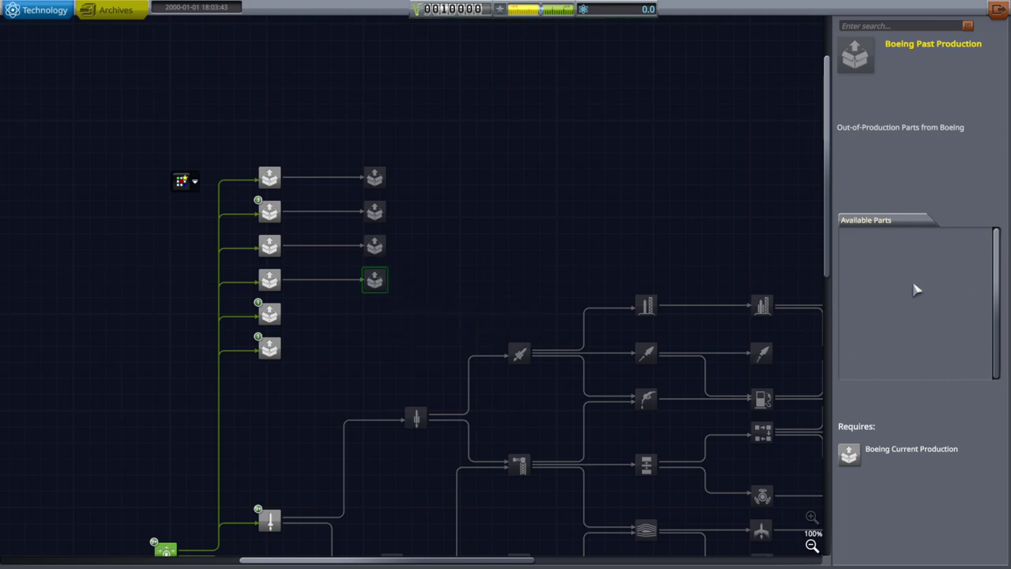
Recheck ISRO Current Production's parts, then show Yuzhnoye/Yuzhmash Current Production's details.
{"action": "left_click_drag", "start_coordinate": [640, 237], "coordinate": [609, 179]}
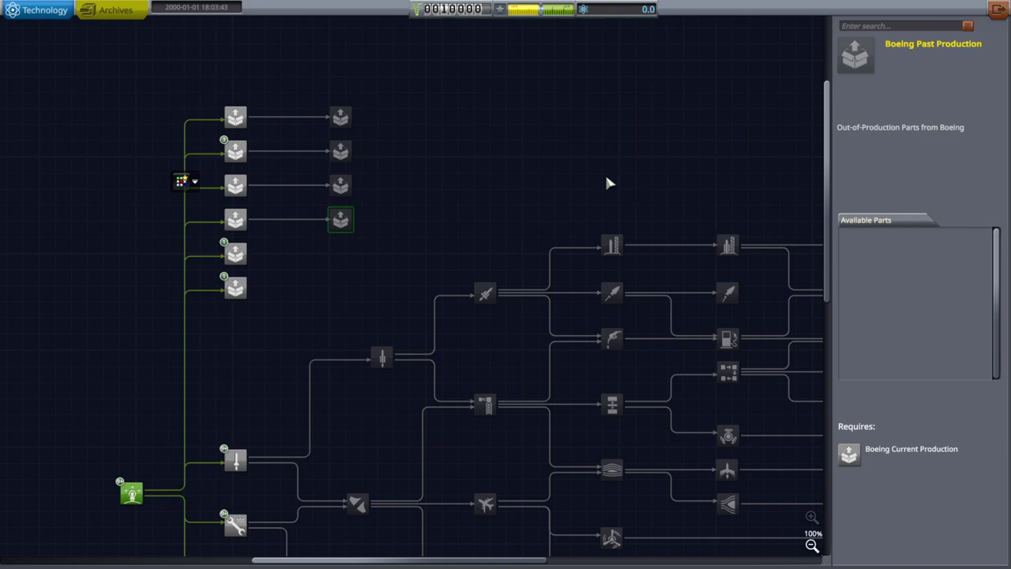
{"action": "left_click_drag", "start_coordinate": [459, 197], "coordinate": [429, 132]}
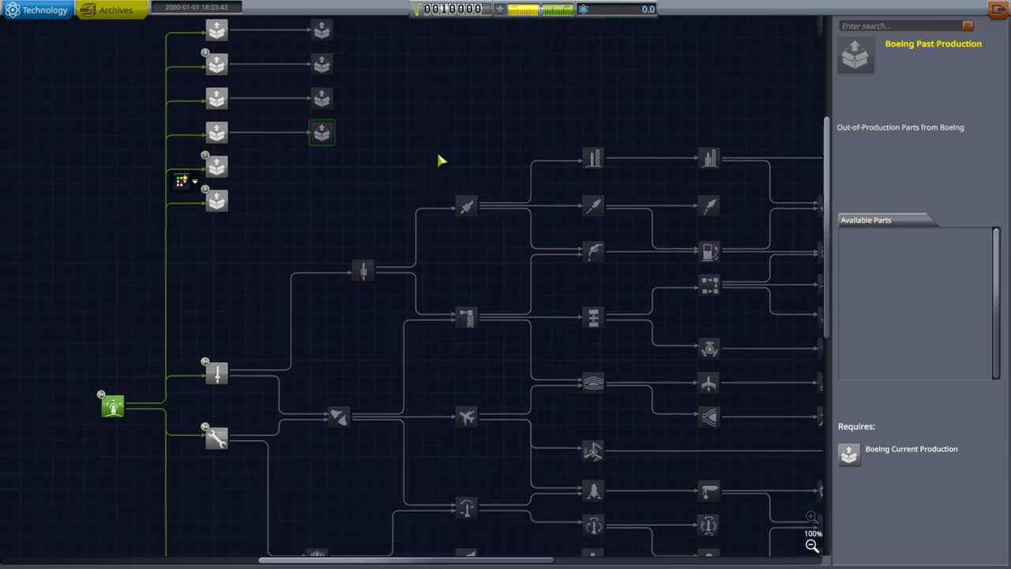
{"action": "left_click", "coordinate": [216, 146]}
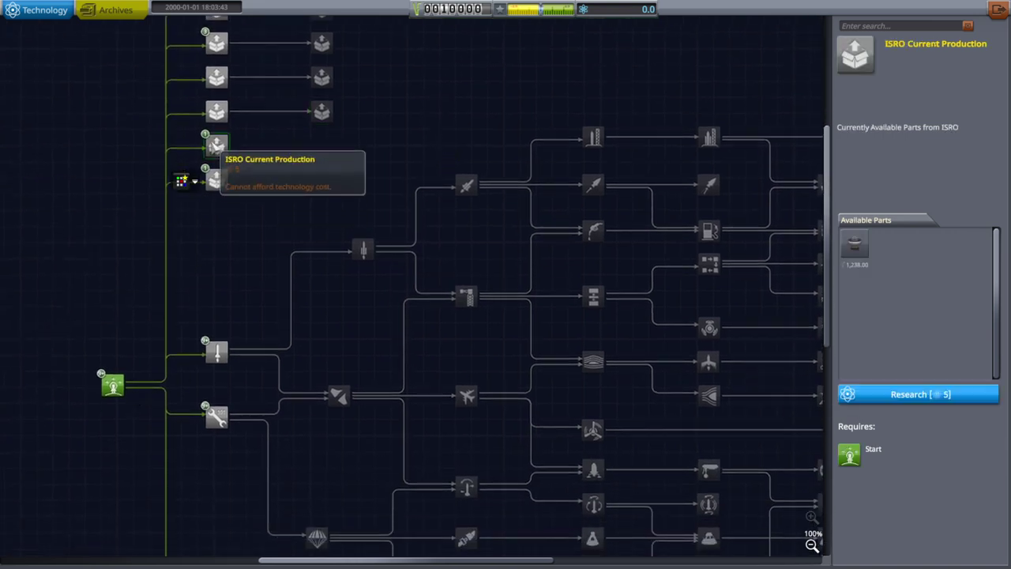
{"action": "mouse_move", "coordinate": [854, 248]}
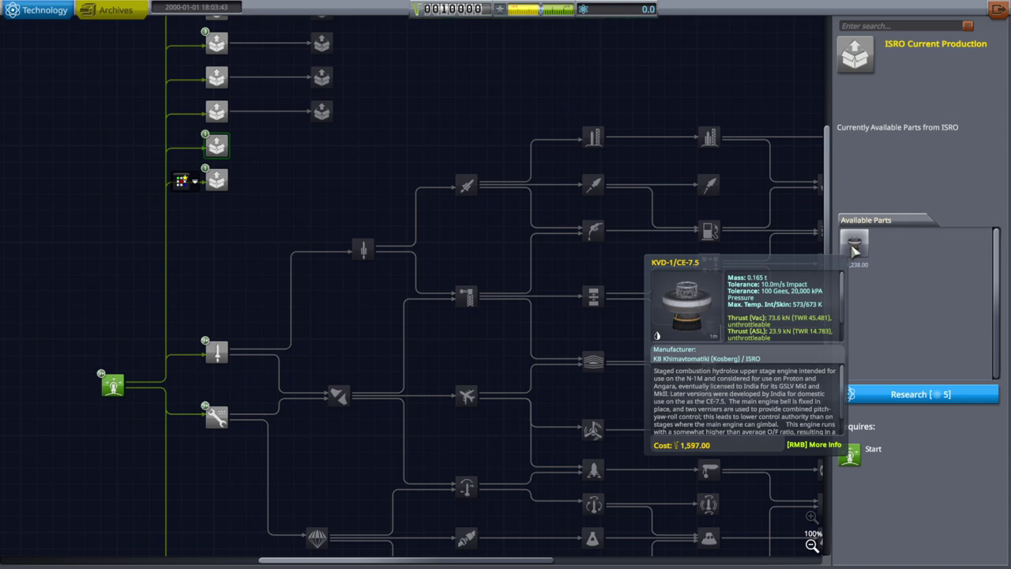
{"action": "left_click", "coordinate": [227, 186]}
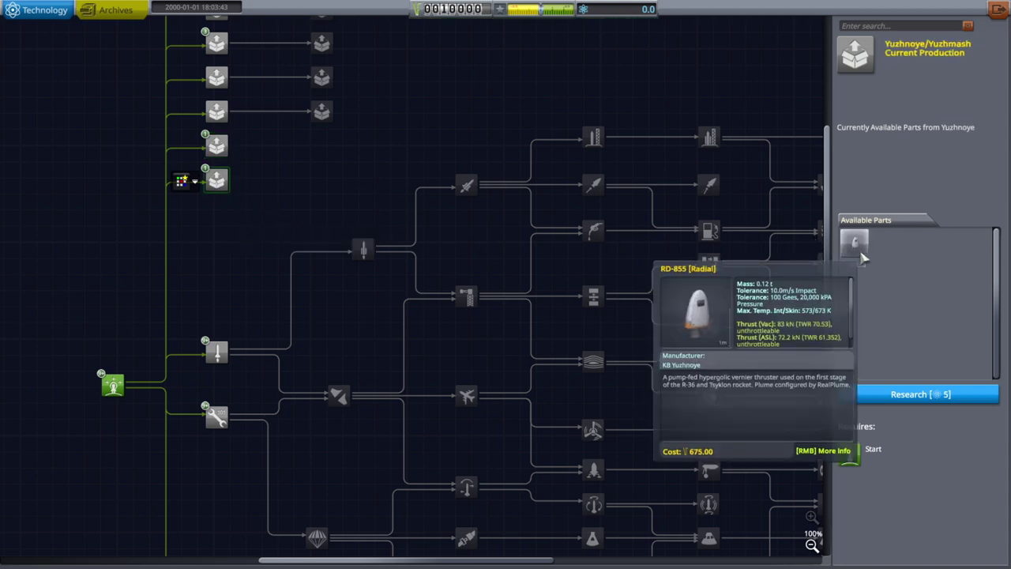
{"action": "scroll", "coordinate": [361, 132], "scroll_direction": "down", "scroll_amount": 5}
{"action": "scroll", "coordinate": [316, 379], "scroll_direction": "up", "scroll_amount": 2}
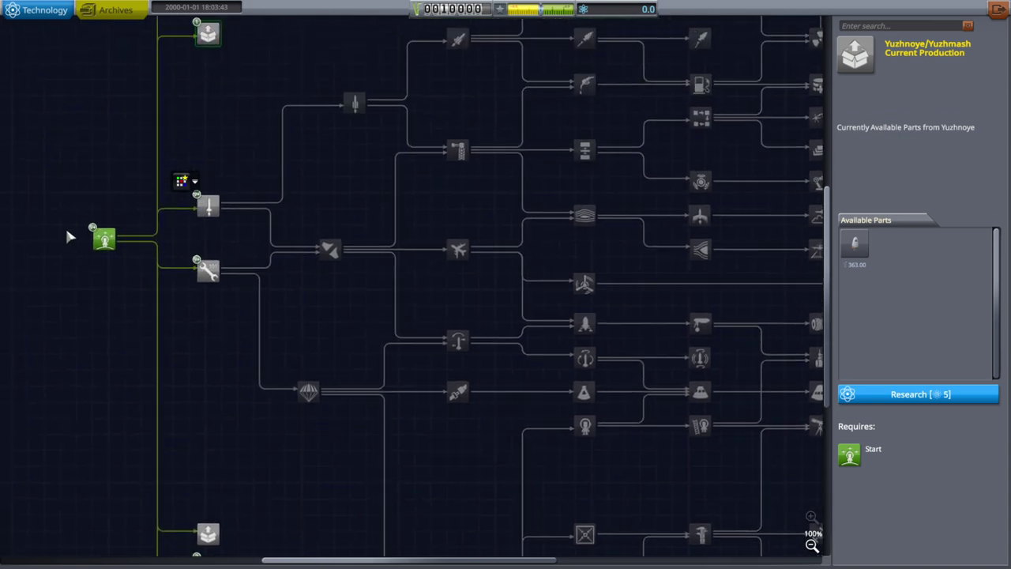
Show the Start technology's details and pan the tree toward the upper rocketry nodes.
{"action": "left_click", "coordinate": [103, 237]}
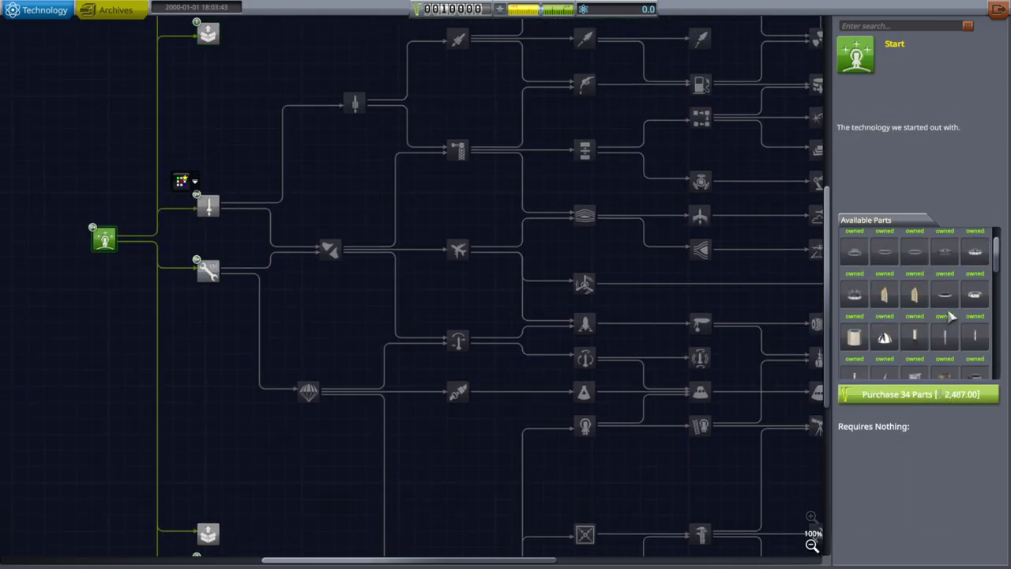
{"action": "mouse_move", "coordinate": [993, 286]}
{"action": "left_mouse_down"}
{"action": "mouse_move", "coordinate": [1001, 356]}
{"action": "mouse_move", "coordinate": [1005, 338]}
{"action": "left_mouse_up"}
{"action": "left_click_drag", "start_coordinate": [505, 187], "coordinate": [466, 245]}
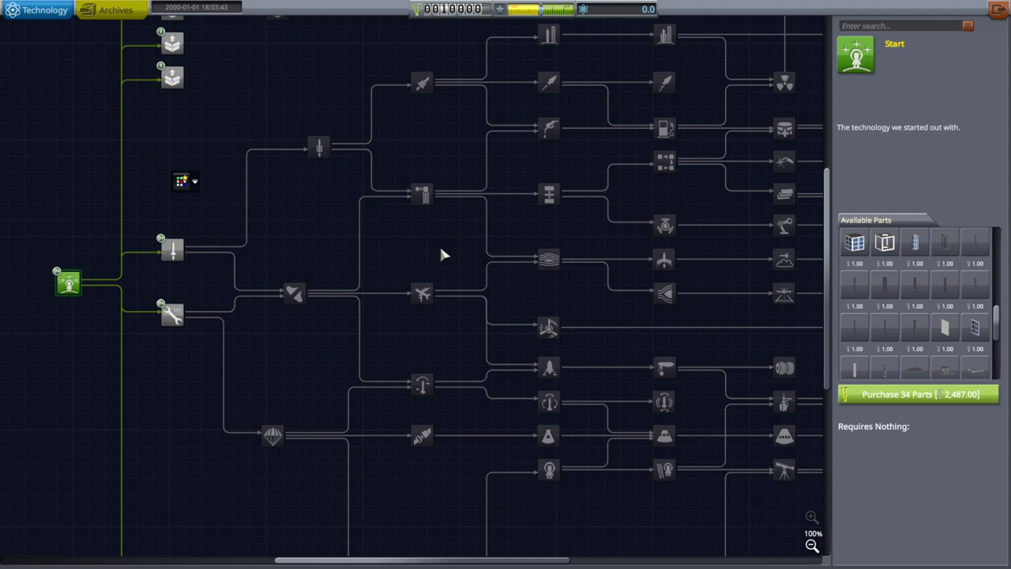
{"action": "left_click_drag", "start_coordinate": [436, 254], "coordinate": [503, 274]}
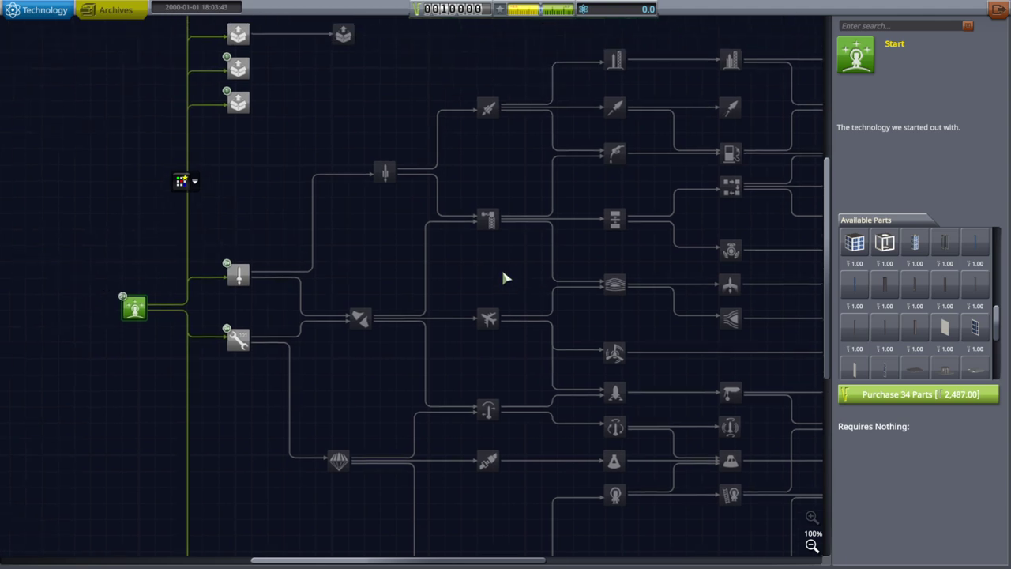
{"action": "left_click_drag", "start_coordinate": [481, 262], "coordinate": [428, 338]}
Step through Advanced Rocketry and Heavy Rocketry to Heavier Rocketry's three parts.
{"action": "left_click", "coordinate": [437, 190]}
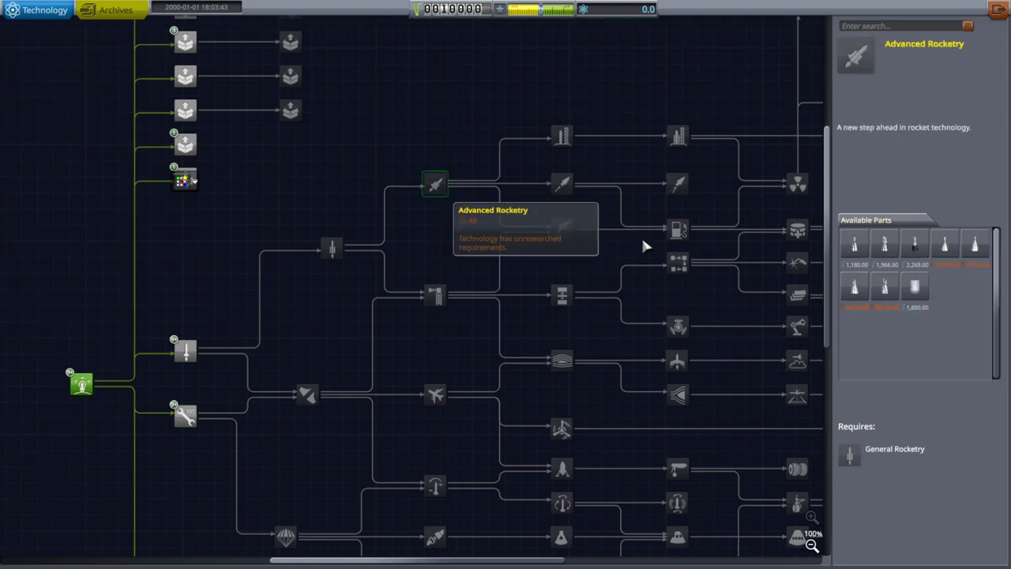
{"action": "mouse_move", "coordinate": [854, 290]}
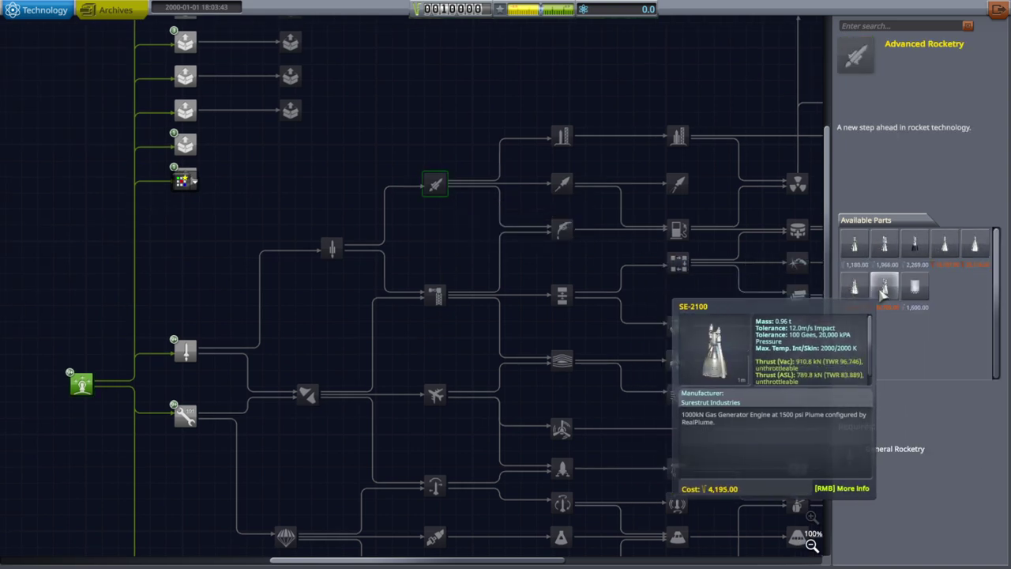
{"action": "left_click", "coordinate": [562, 137]}
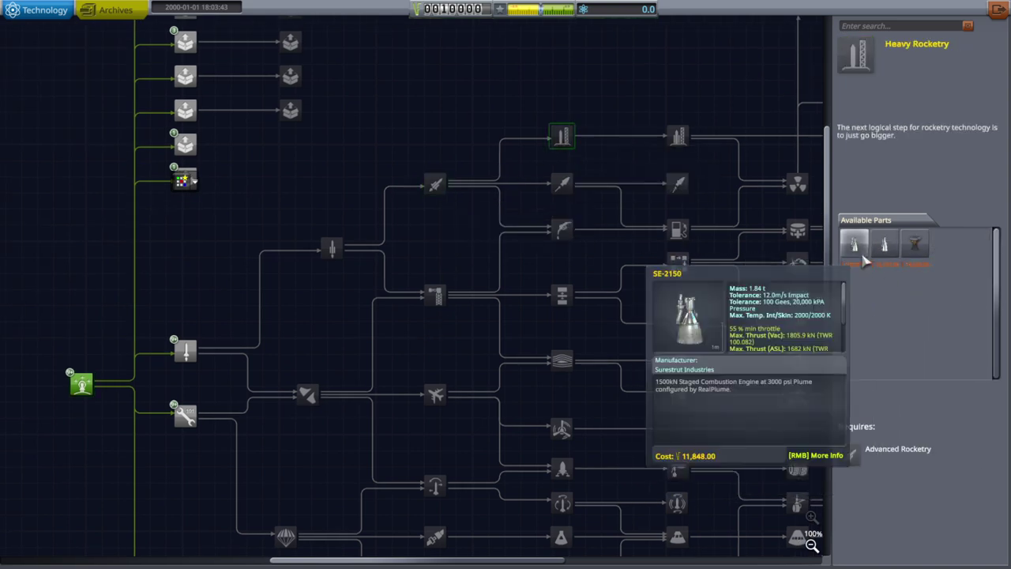
{"action": "left_click", "coordinate": [677, 139]}
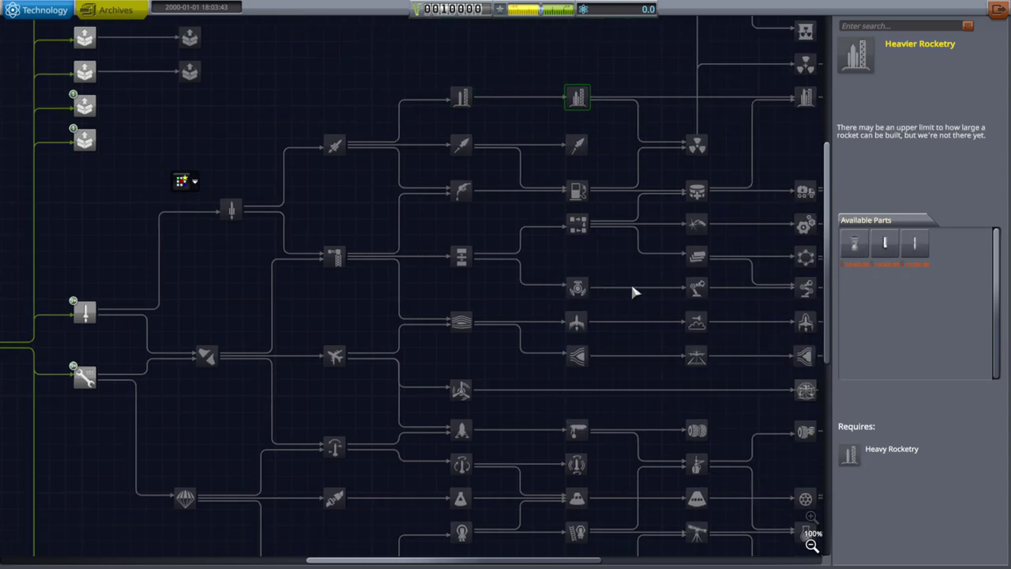
View Advanced Construction, Advanced Actuators, High-Performance Fuel Systems, Nanolathing and Meta-Materials nodes.
{"action": "mouse_move", "coordinate": [319, 163]}
{"action": "left_mouse_down"}
{"action": "mouse_move", "coordinate": [458, 160]}
{"action": "mouse_move", "coordinate": [471, 216]}
{"action": "mouse_move", "coordinate": [466, 271]}
{"action": "left_mouse_up"}
{"action": "left_click", "coordinate": [499, 235]}
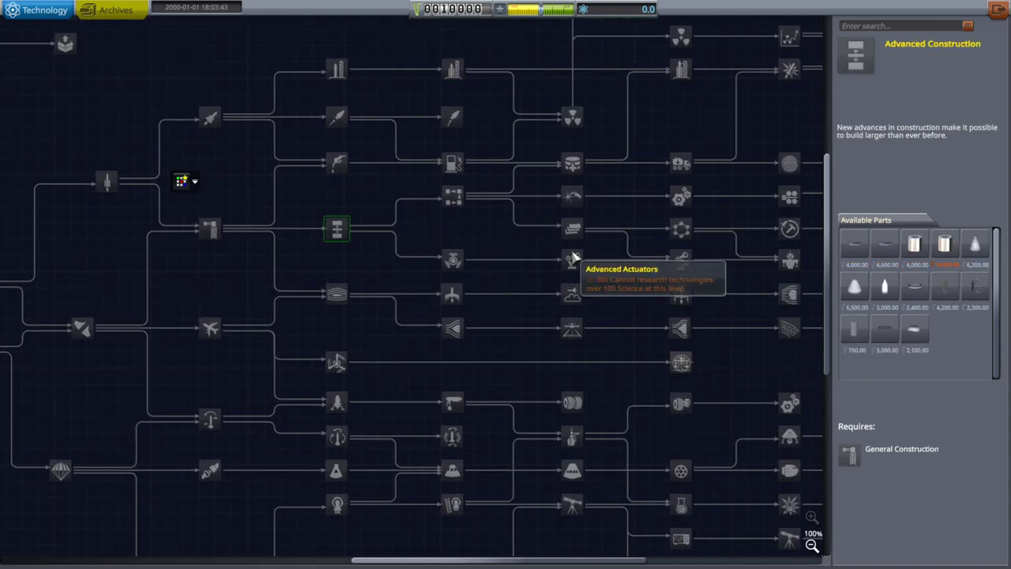
{"action": "left_click", "coordinate": [573, 259]}
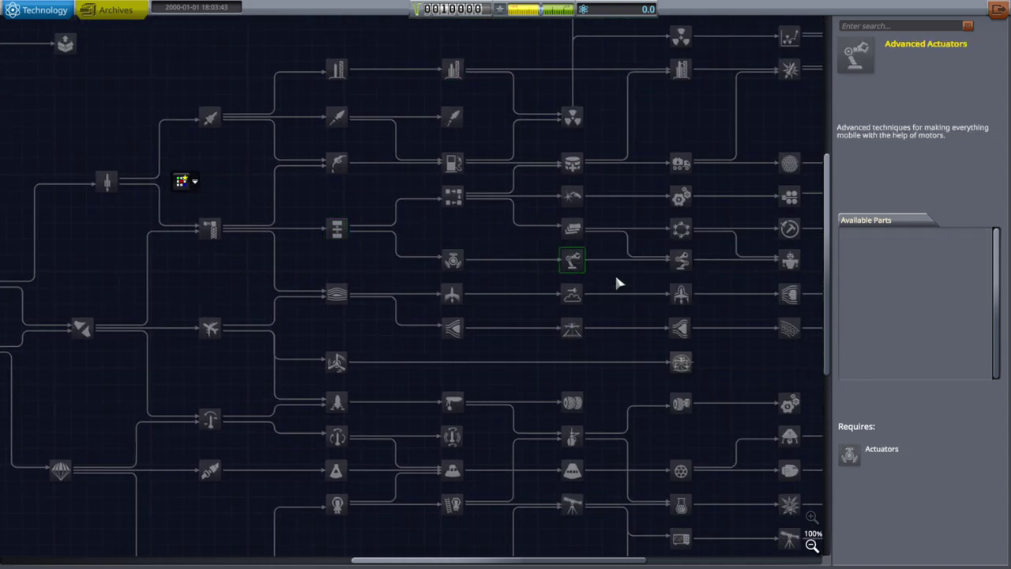
{"action": "left_click_drag", "start_coordinate": [641, 271], "coordinate": [580, 264]}
{"action": "left_click", "coordinate": [596, 241]}
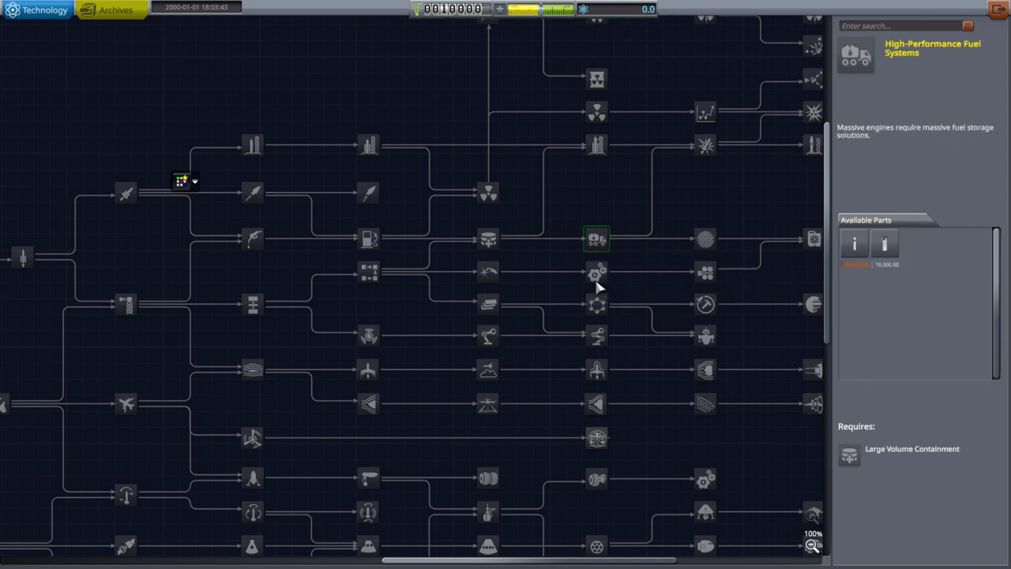
{"action": "left_click", "coordinate": [596, 278]}
{"action": "left_click", "coordinate": [597, 304]}
View Orbital Megastructures, Extreme Fuel Storage, Ultra High Energy Physics, Exotic Plasma Propulsion and Exotic Electrical Systems.
{"action": "left_click_drag", "start_coordinate": [667, 245], "coordinate": [492, 226]}
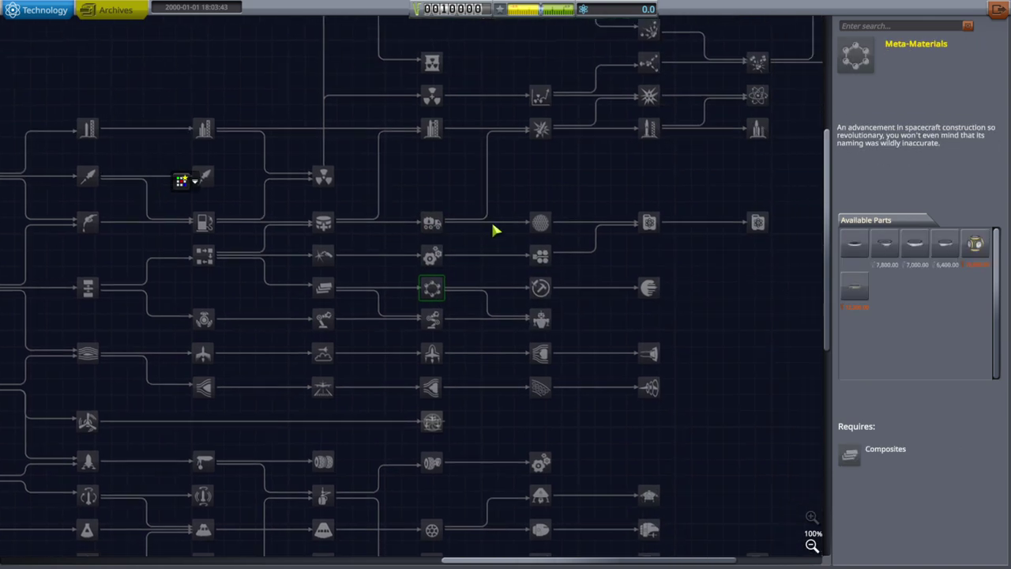
{"action": "left_click", "coordinate": [649, 287]}
{"action": "left_click", "coordinate": [753, 222]}
{"action": "left_click_drag", "start_coordinate": [734, 237], "coordinate": [585, 261]}
{"action": "left_click", "coordinate": [740, 480]}
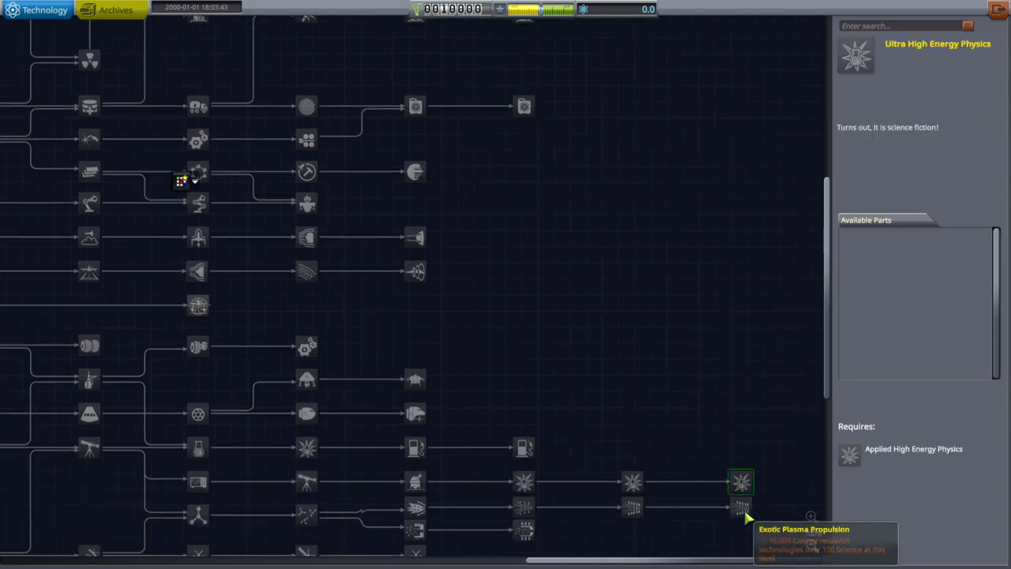
{"action": "left_click", "coordinate": [743, 509]}
{"action": "scroll", "coordinate": [695, 321], "scroll_direction": "down", "scroll_amount": 4}
{"action": "left_click", "coordinate": [743, 371]}
View Logistics, Short Term and Long Term Habitation, Advanced Logistics, ending on Colonization.
{"action": "left_click_drag", "start_coordinate": [599, 140], "coordinate": [640, 248]}
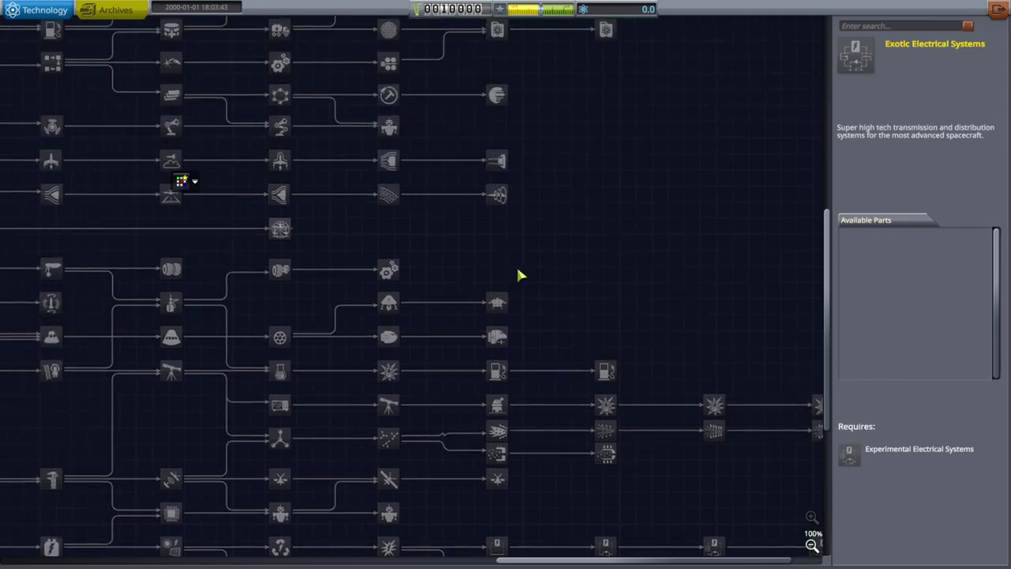
{"action": "mouse_move", "coordinate": [546, 305]}
{"action": "left_mouse_down"}
{"action": "mouse_move", "coordinate": [332, 251]}
{"action": "mouse_move", "coordinate": [651, 169]}
{"action": "left_mouse_up"}
{"action": "scroll", "coordinate": [585, 142], "scroll_direction": "down", "scroll_amount": 5}
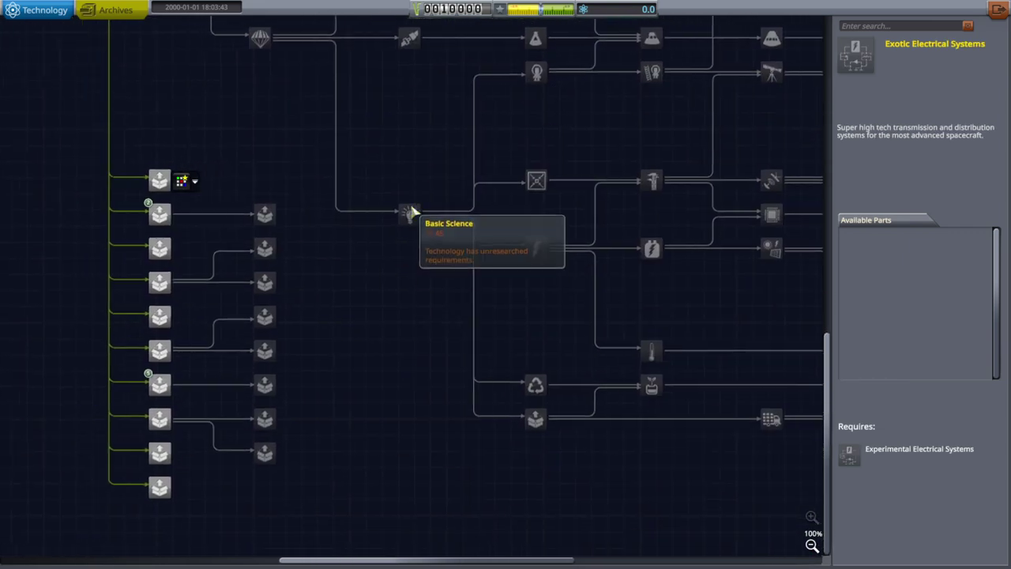
{"action": "left_click_drag", "start_coordinate": [615, 380], "coordinate": [345, 378]}
{"action": "left_click", "coordinate": [510, 420]}
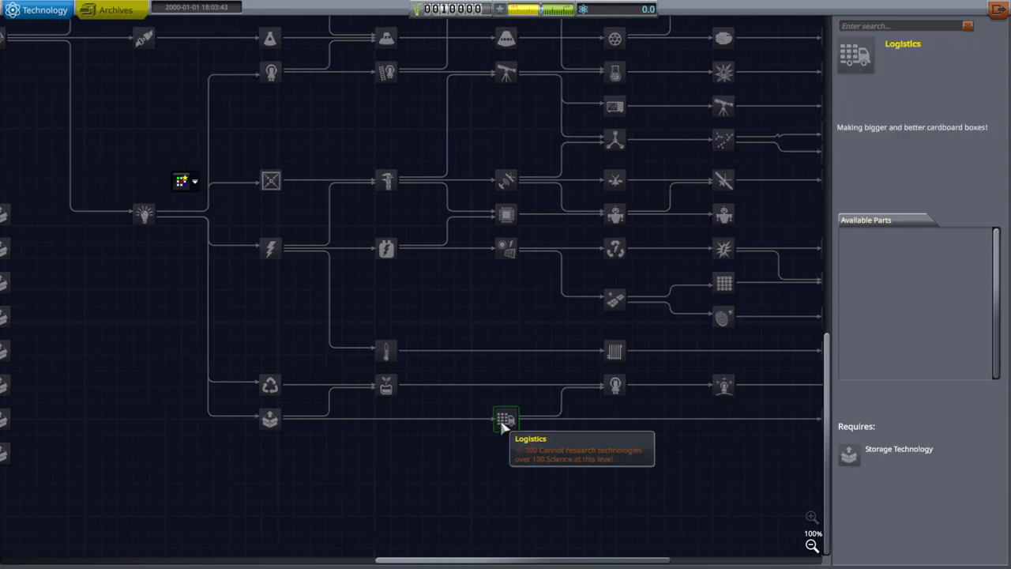
{"action": "left_click", "coordinate": [618, 388]}
{"action": "left_click_drag", "start_coordinate": [618, 387], "coordinate": [499, 407]}
{"action": "left_click", "coordinate": [544, 391]}
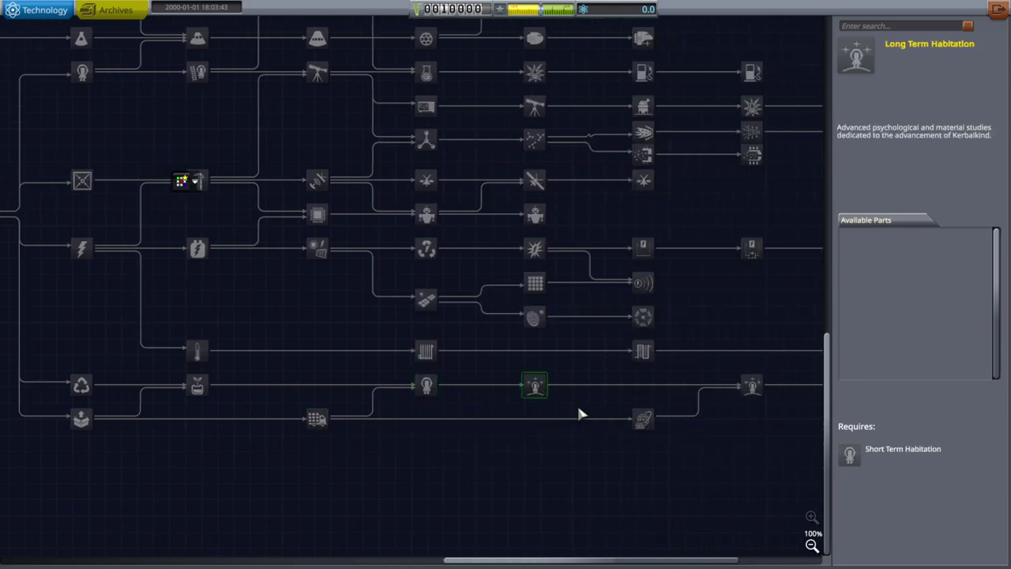
{"action": "left_click", "coordinate": [642, 423]}
{"action": "left_click", "coordinate": [751, 387]}
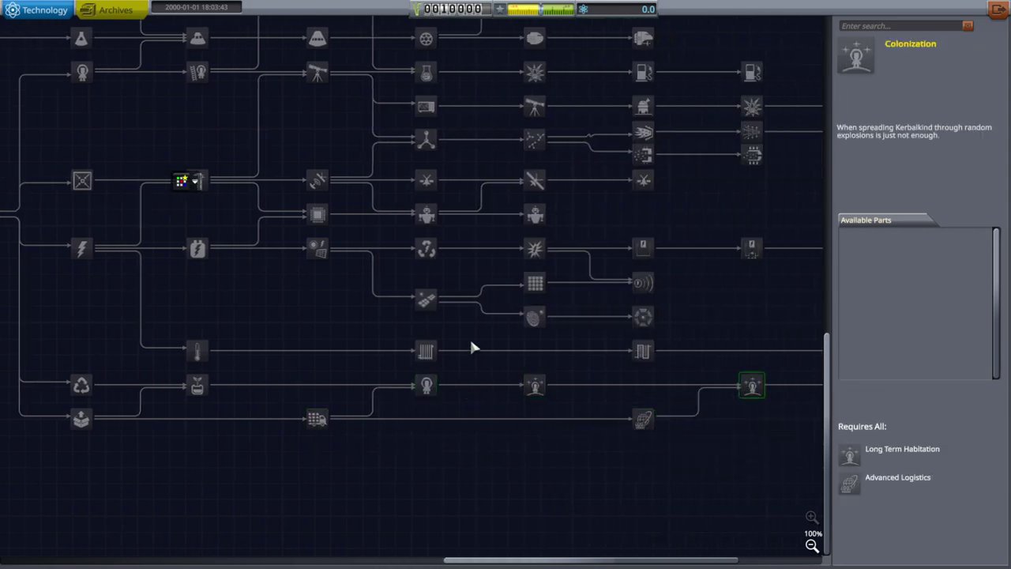
Pan the tech tree back toward its beginning.
{"action": "left_click_drag", "start_coordinate": [445, 339], "coordinate": [542, 474]}
{"action": "mouse_move", "coordinate": [399, 292]}
{"action": "left_mouse_down"}
{"action": "mouse_move", "coordinate": [463, 339]}
{"action": "mouse_move", "coordinate": [542, 368]}
{"action": "left_mouse_up"}
{"action": "left_click_drag", "start_coordinate": [429, 221], "coordinate": [449, 232]}
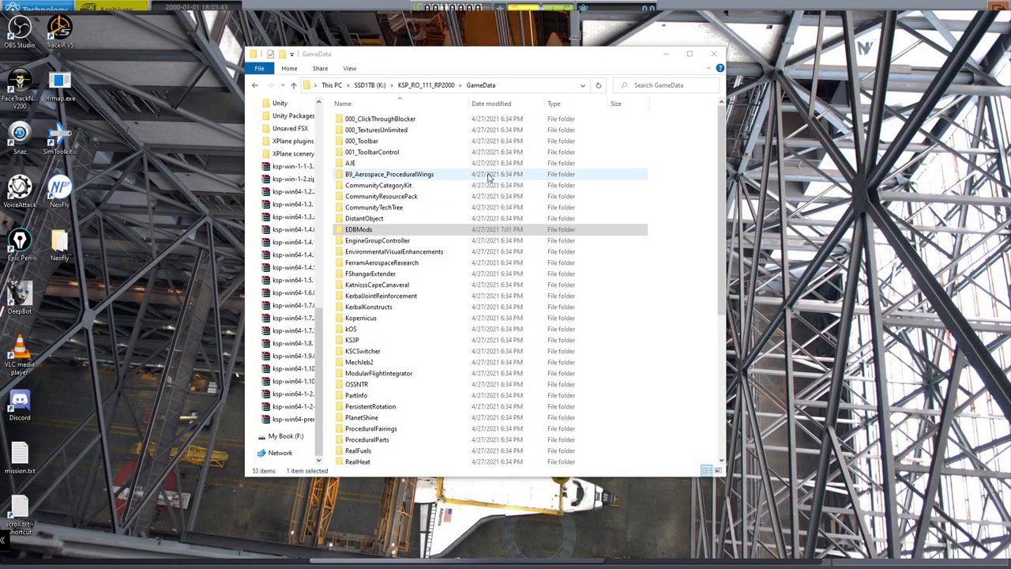
Go through GameData's mod folders from 000_ClickThroughBlocker, Toolbar and AJE down to DistantObject.
{"action": "left_click", "coordinate": [412, 120]}
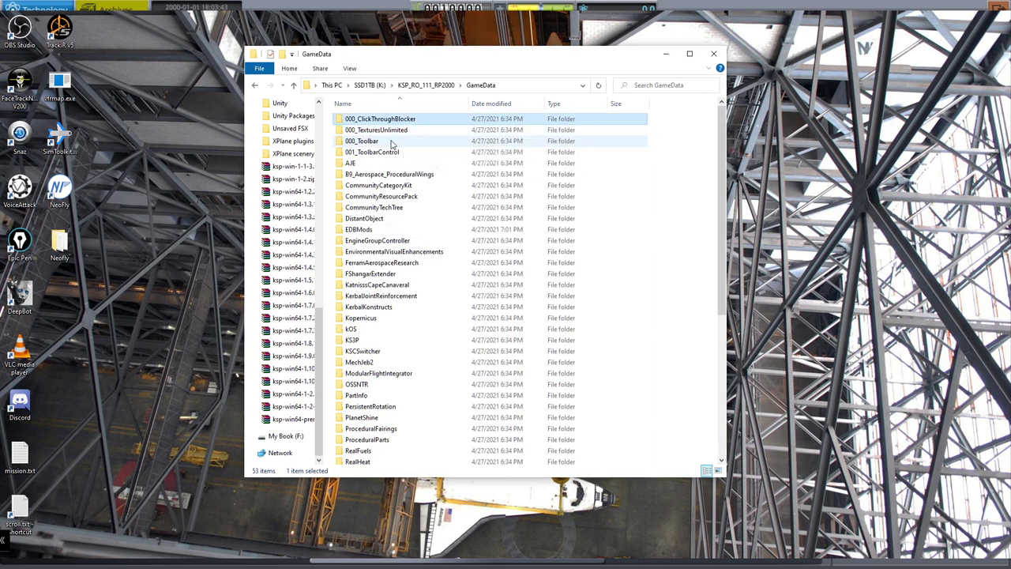
{"action": "left_click", "coordinate": [390, 142]}
{"action": "left_click", "coordinate": [392, 155]}
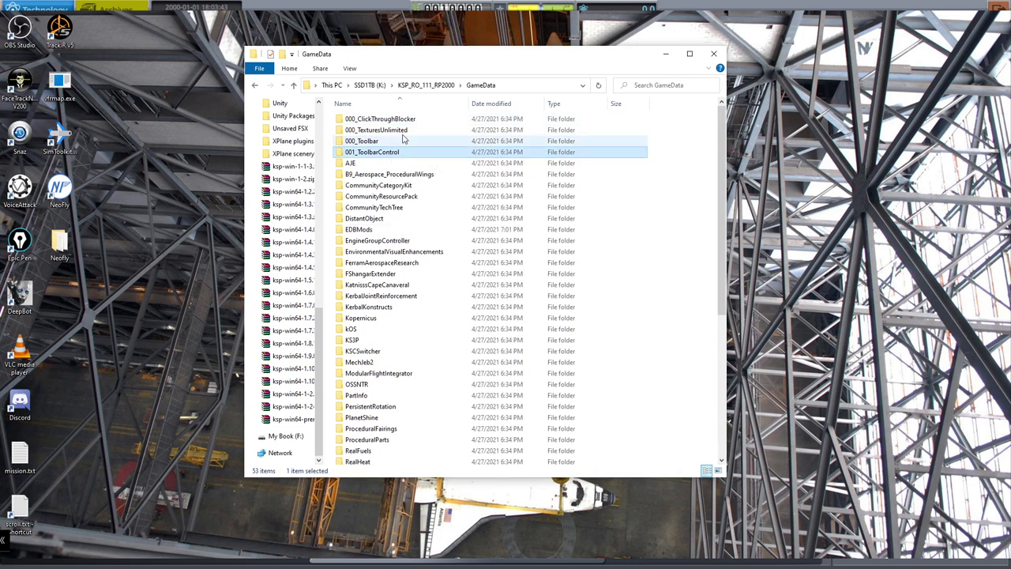
{"action": "left_click", "coordinate": [404, 131]}
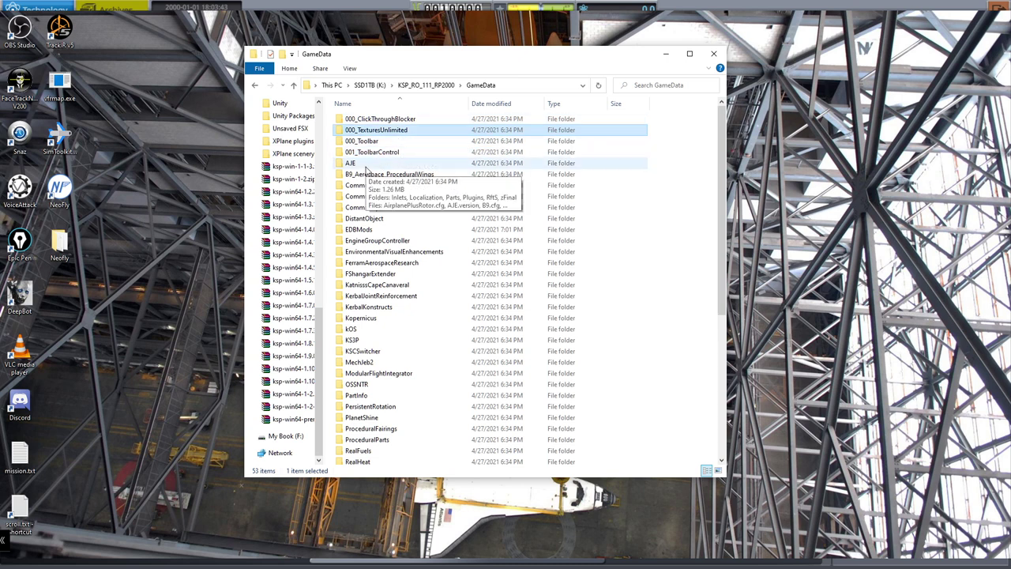
{"action": "left_click", "coordinate": [366, 165]}
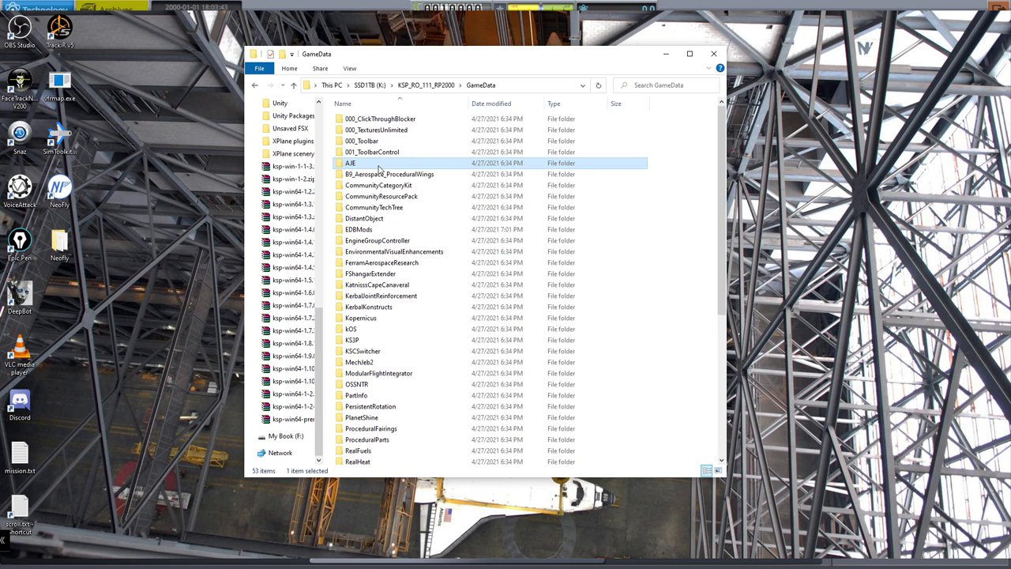
{"action": "left_click", "coordinate": [403, 176]}
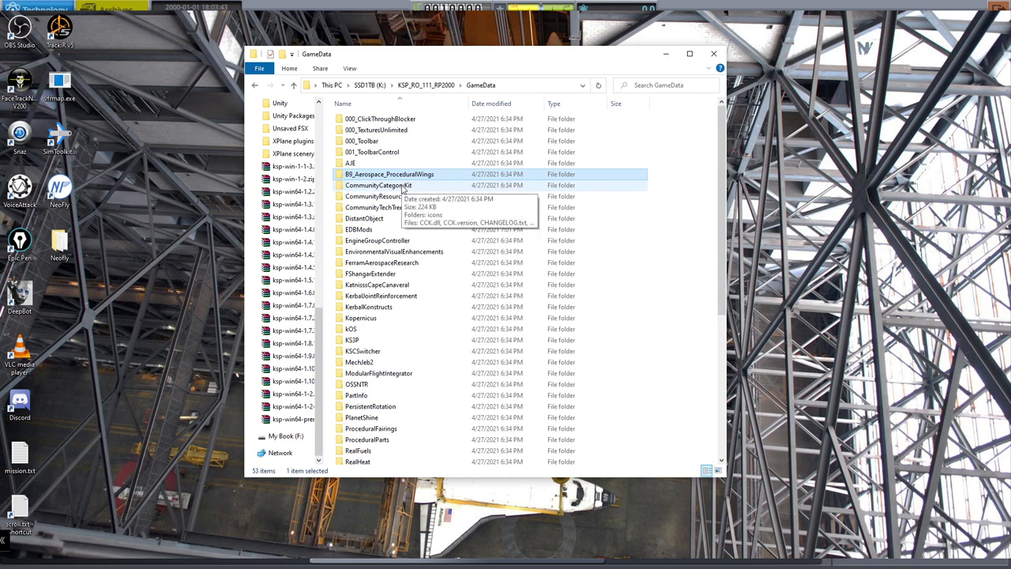
{"action": "left_click", "coordinate": [402, 188]}
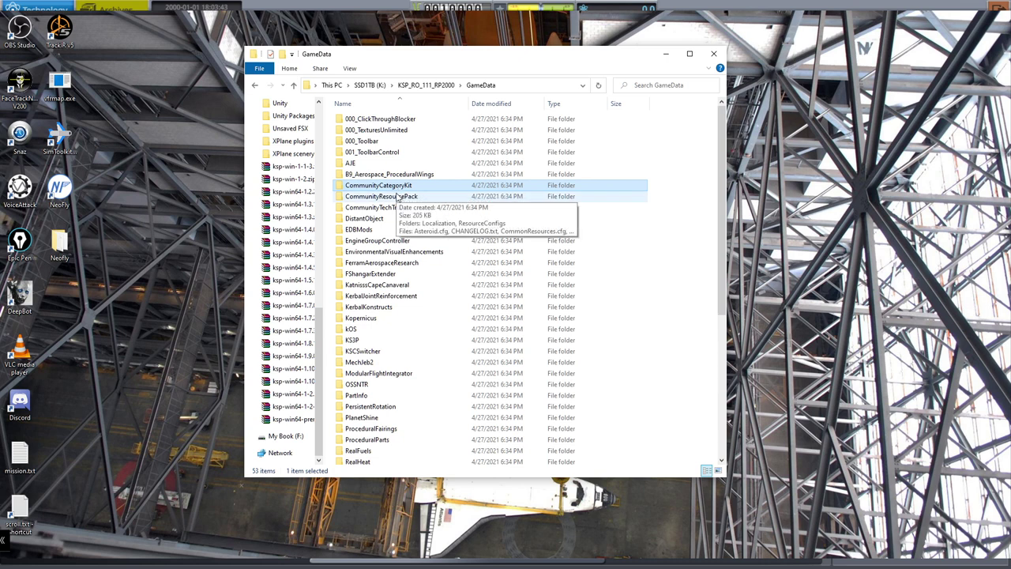
{"action": "left_click", "coordinate": [405, 200]}
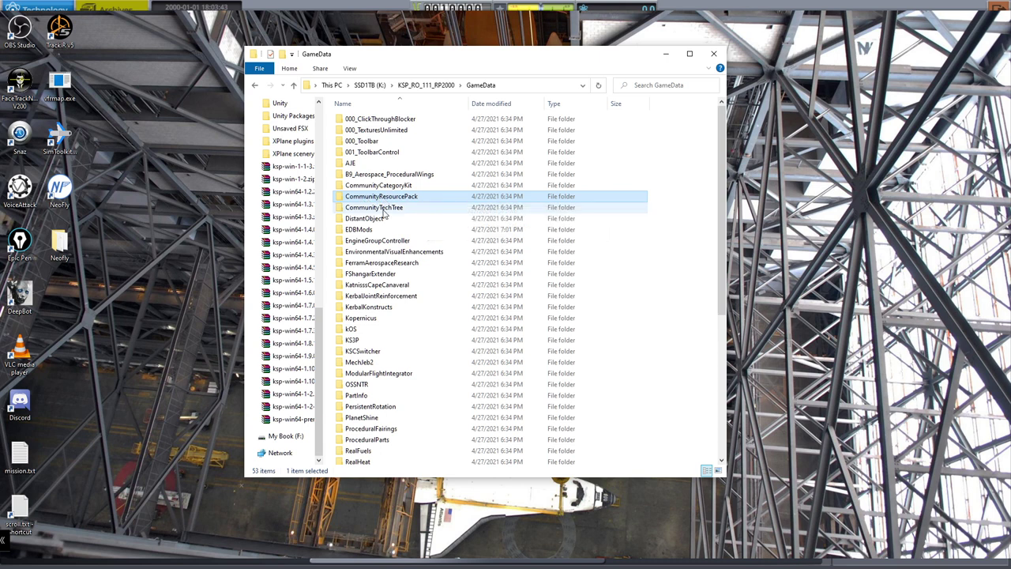
{"action": "left_click", "coordinate": [387, 210]}
{"action": "left_click", "coordinate": [431, 218]}
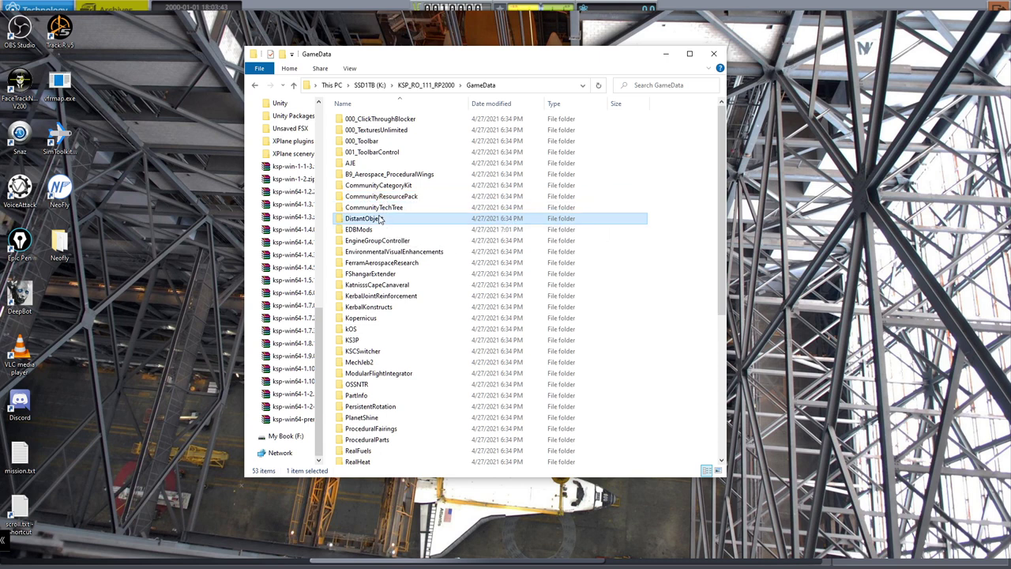
Select SmallRockets and Surestrut in EDBMods\Parts and read their combined Properties size.
{"action": "double_click", "coordinate": [499, 230]}
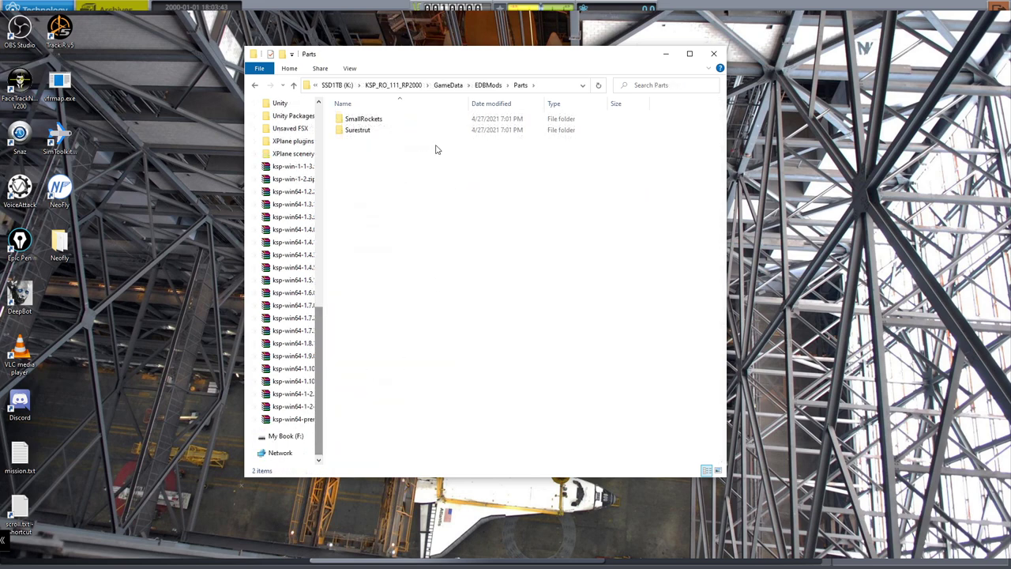
{"action": "left_click", "coordinate": [384, 122]}
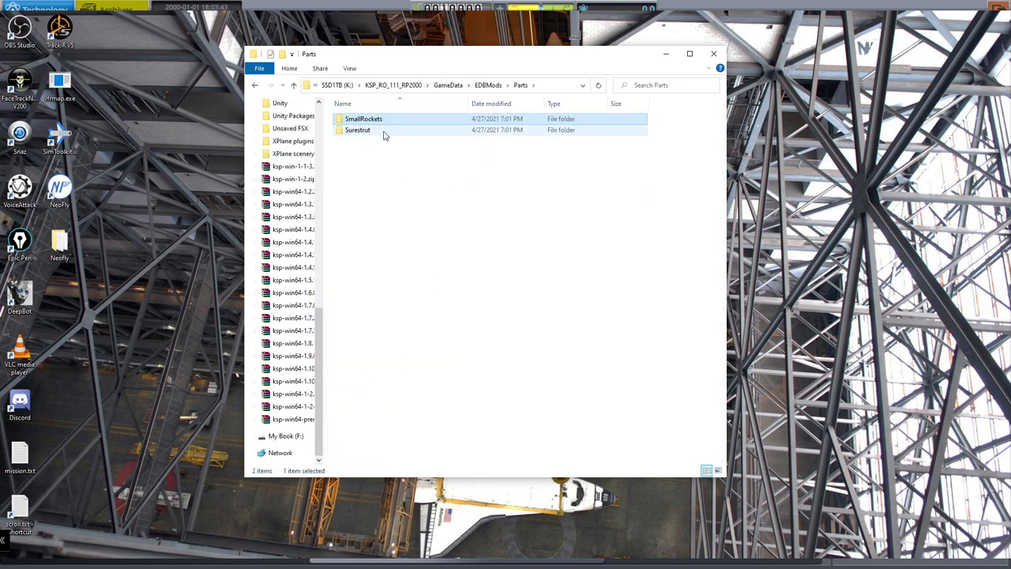
{"action": "left_click", "coordinate": [377, 134]}
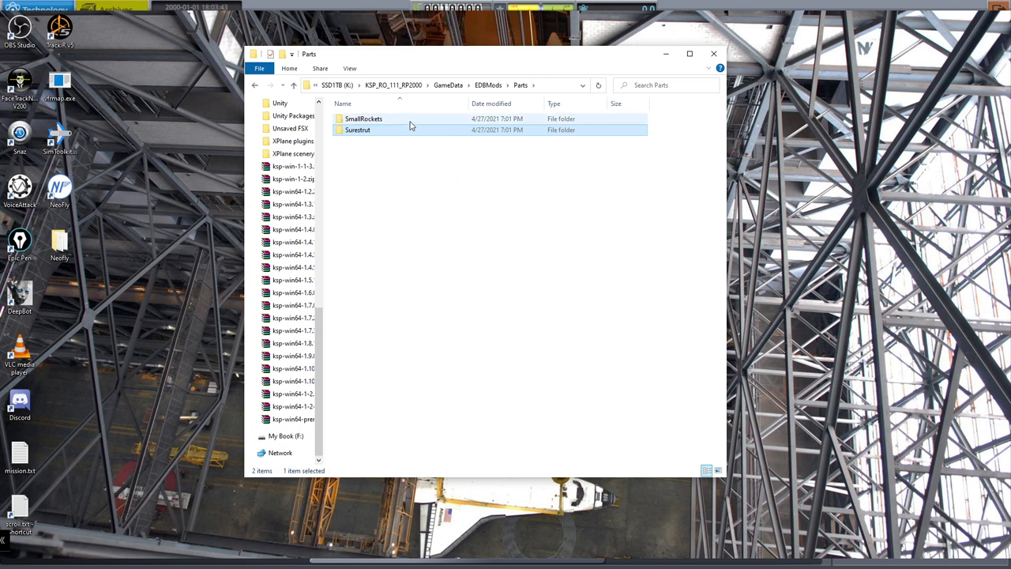
{"action": "left_click_drag", "start_coordinate": [415, 154], "coordinate": [365, 121]}
{"action": "right_click", "coordinate": [365, 124]}
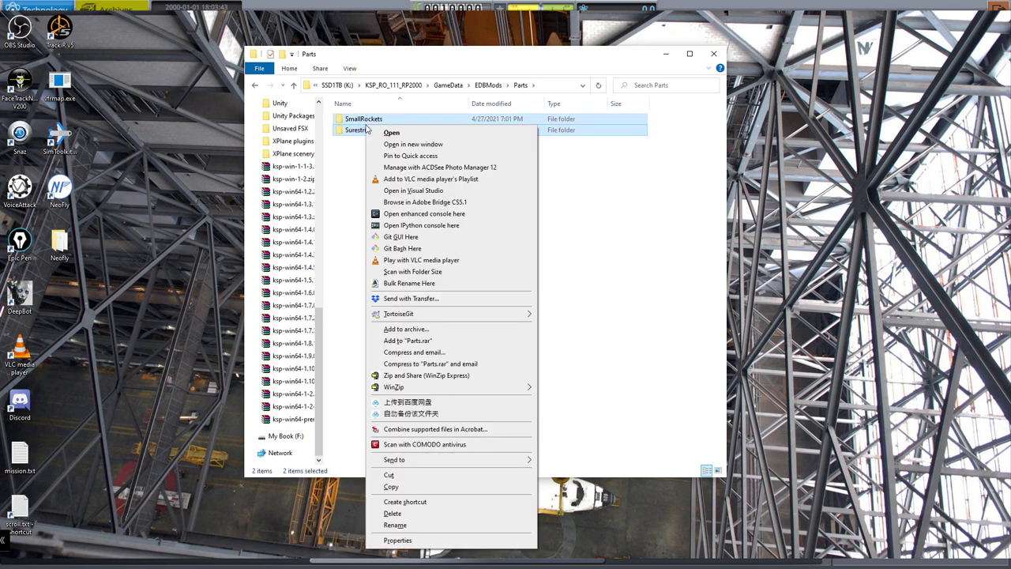
{"action": "left_click", "coordinate": [458, 541]}
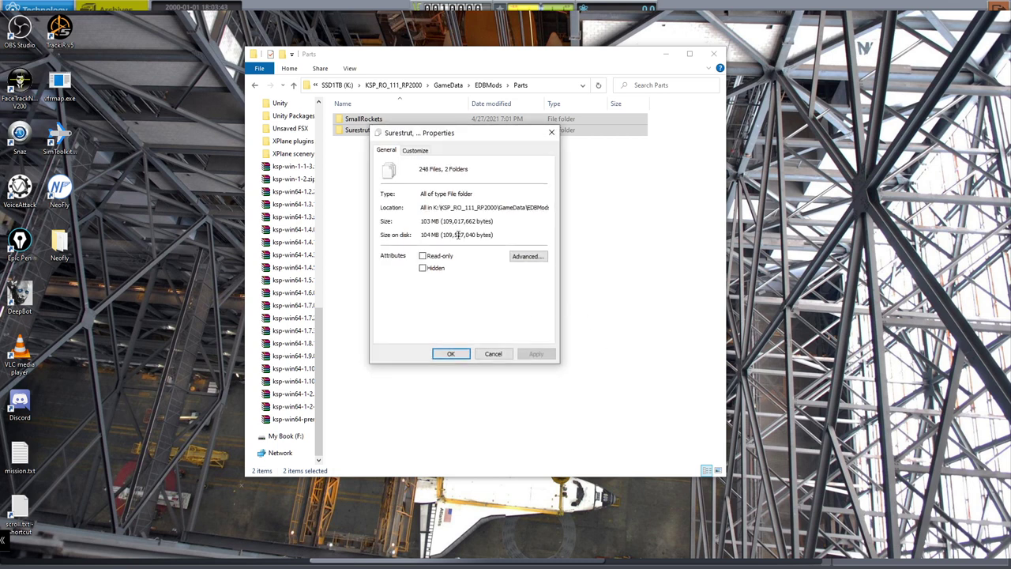
{"action": "left_click", "coordinate": [500, 356]}
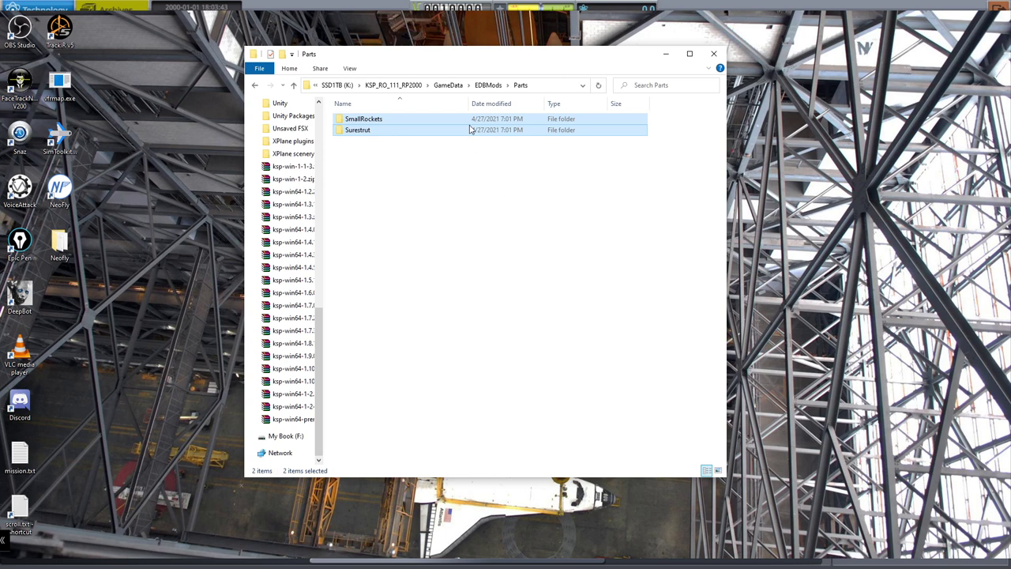
{"action": "left_click", "coordinate": [448, 84]}
{"action": "left_click", "coordinate": [385, 243]}
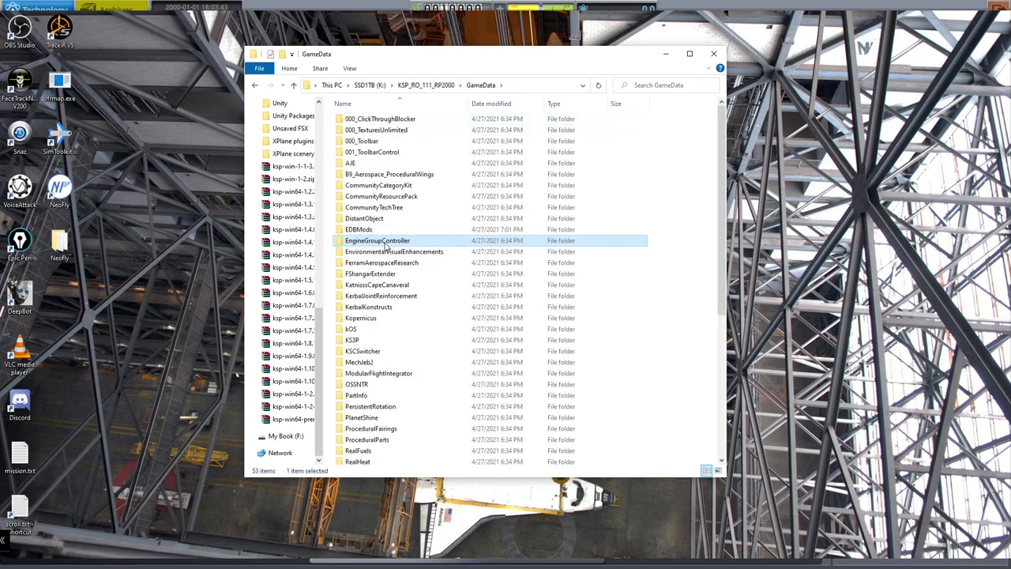
{"action": "left_click", "coordinate": [388, 252]}
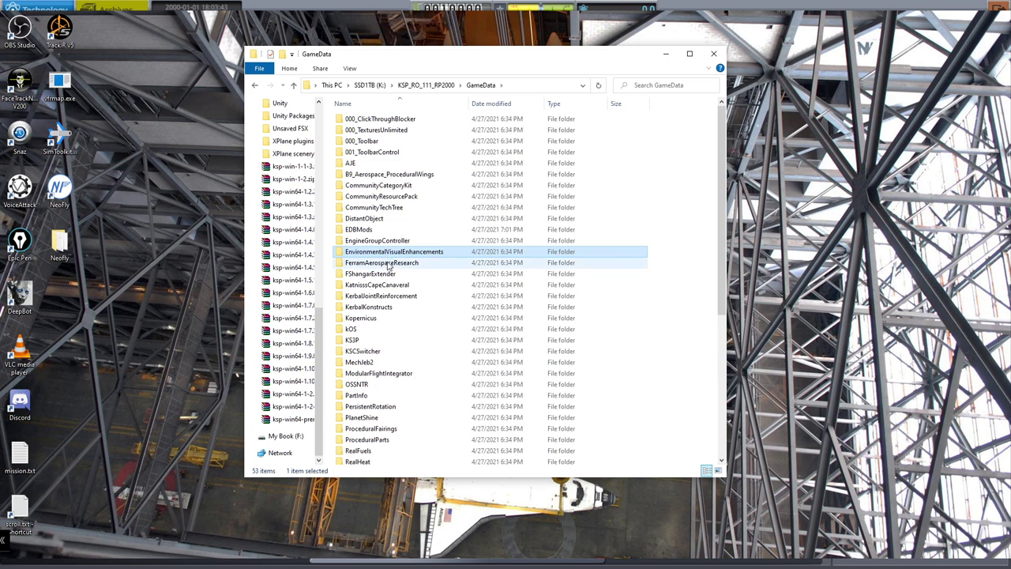
{"action": "left_click", "coordinate": [389, 264]}
{"action": "scroll", "coordinate": [390, 273], "scroll_direction": "down", "scroll_amount": 4}
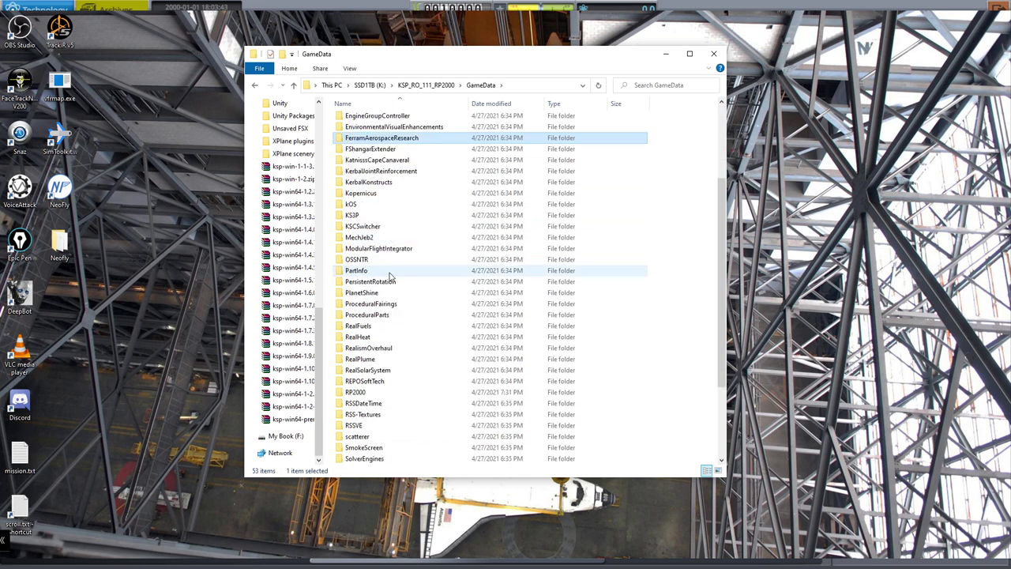
{"action": "left_click", "coordinate": [388, 149]}
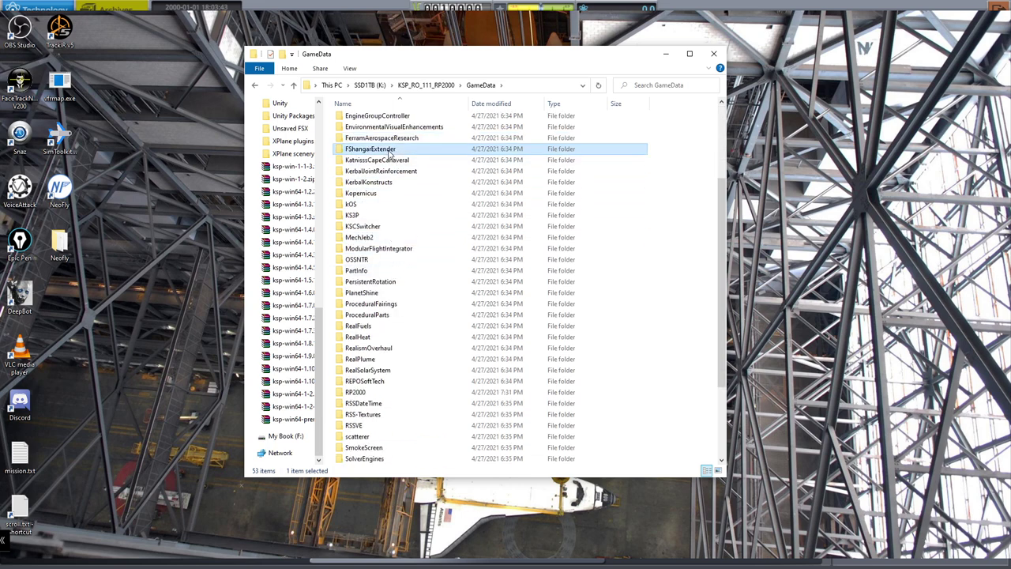
{"action": "left_click", "coordinate": [388, 162]}
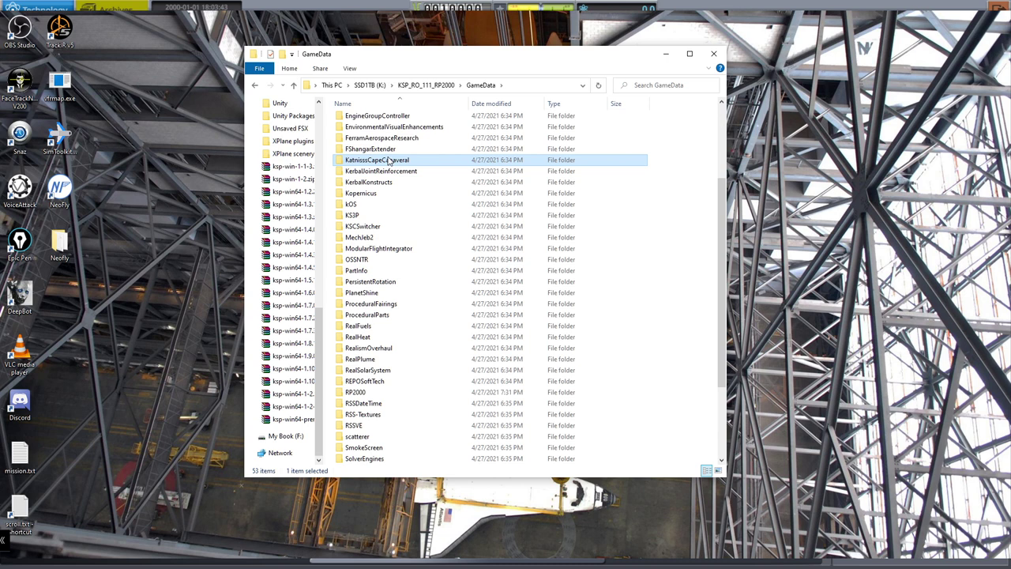
{"action": "left_click", "coordinate": [377, 183]}
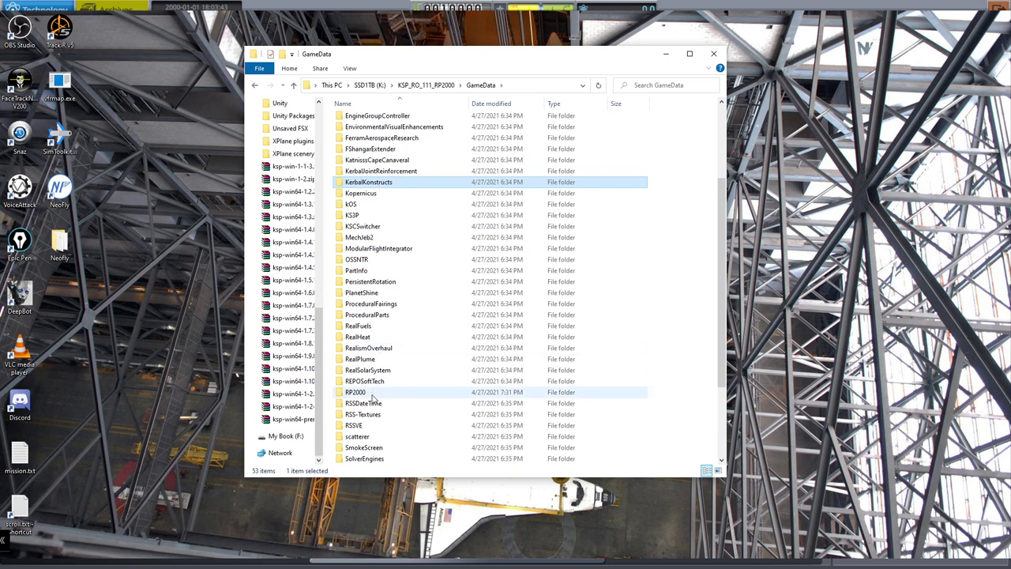
{"action": "left_click", "coordinate": [387, 263]}
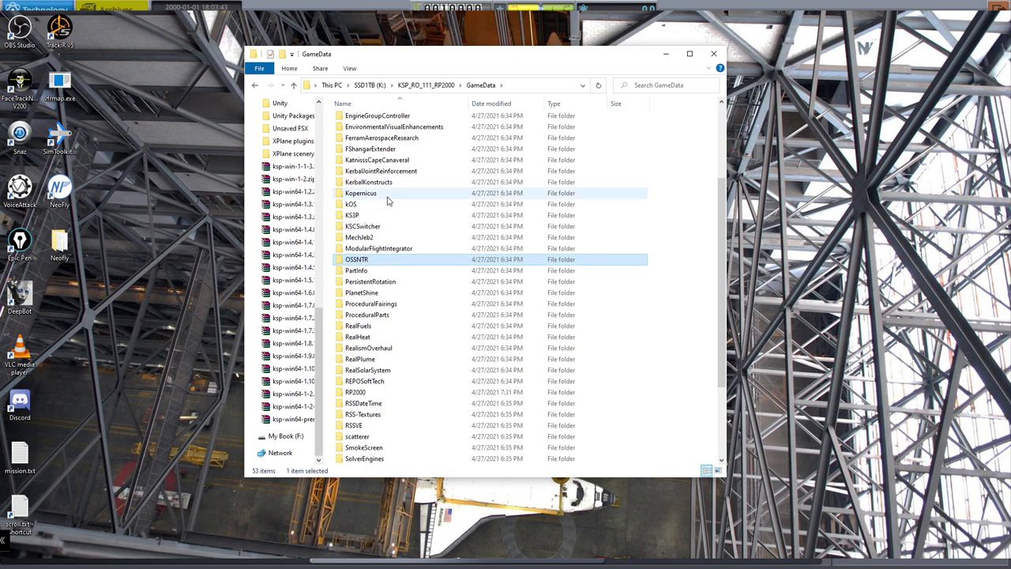
{"action": "left_click", "coordinate": [393, 172]}
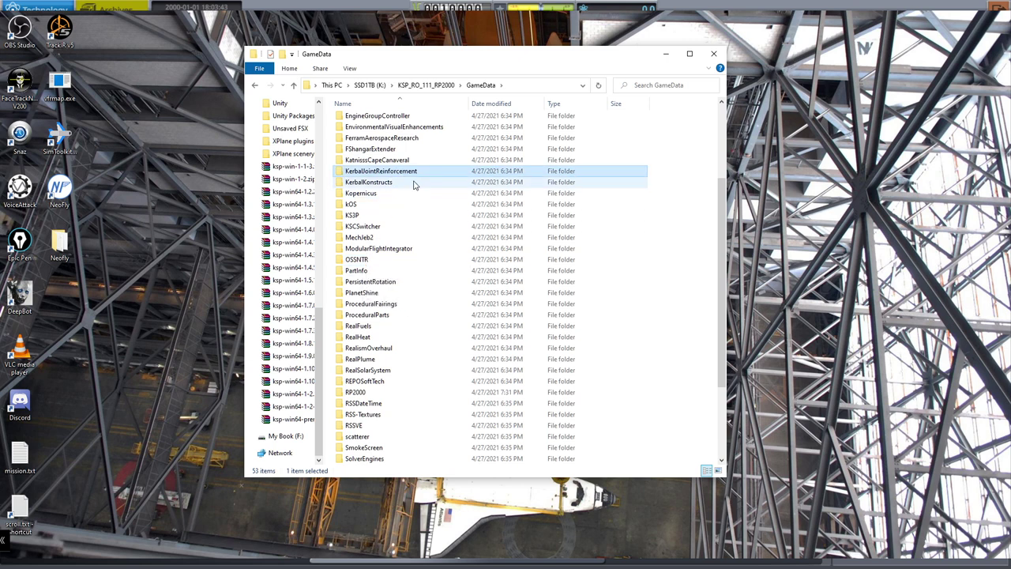
{"action": "left_click", "coordinate": [402, 161]}
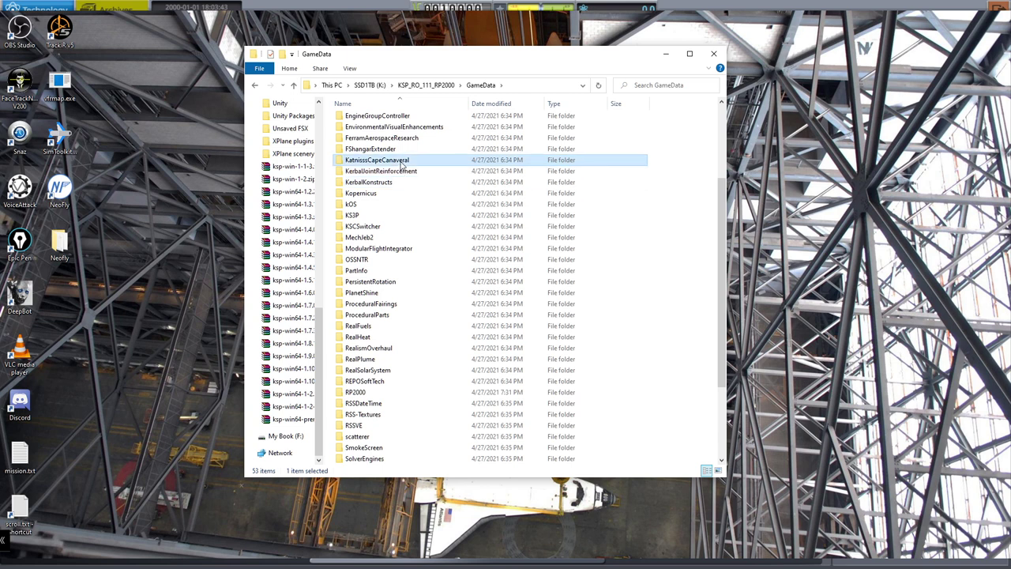
{"action": "left_click", "coordinate": [385, 196]}
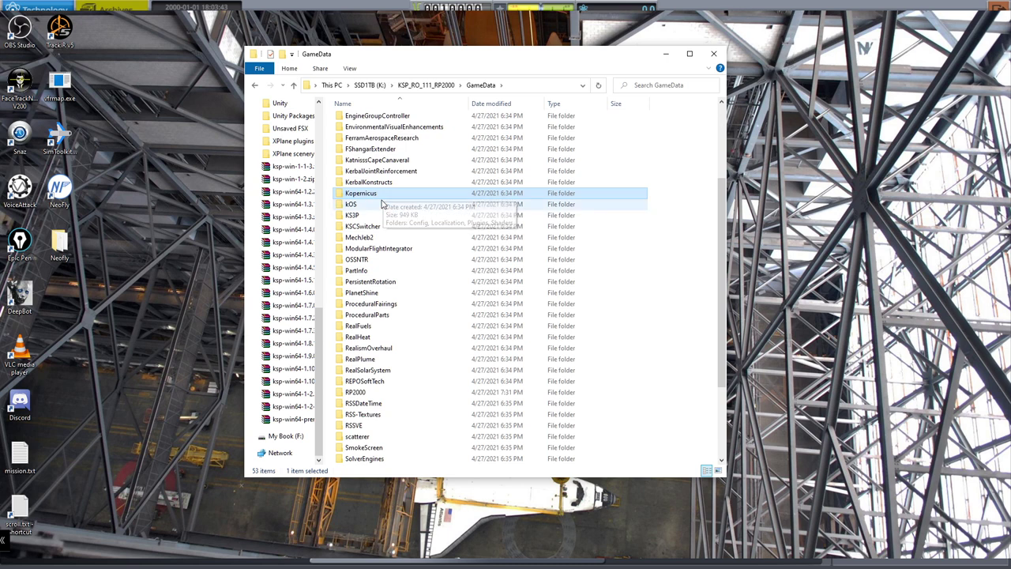
{"action": "left_click", "coordinate": [377, 205]}
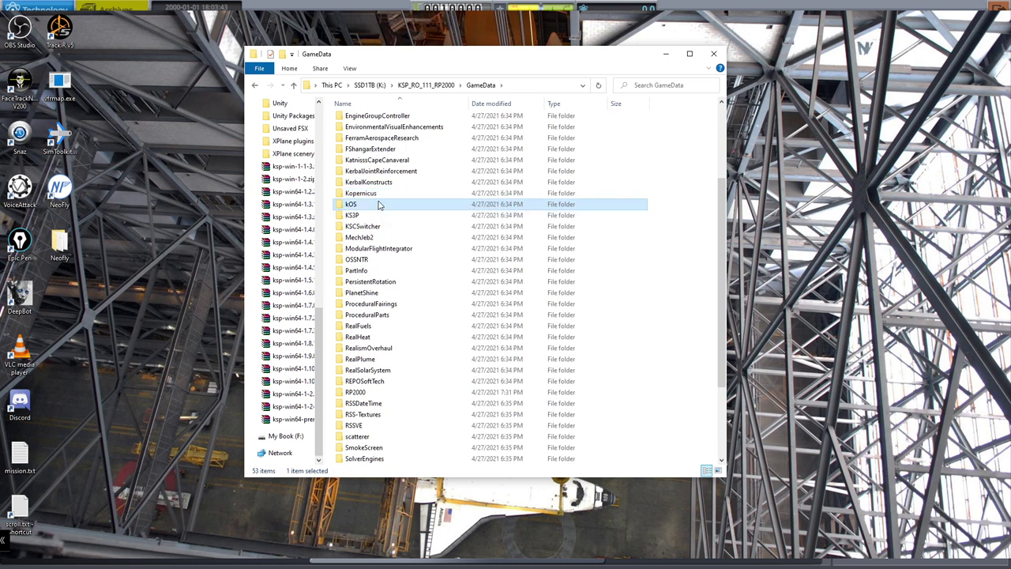
{"action": "left_click", "coordinate": [442, 218]}
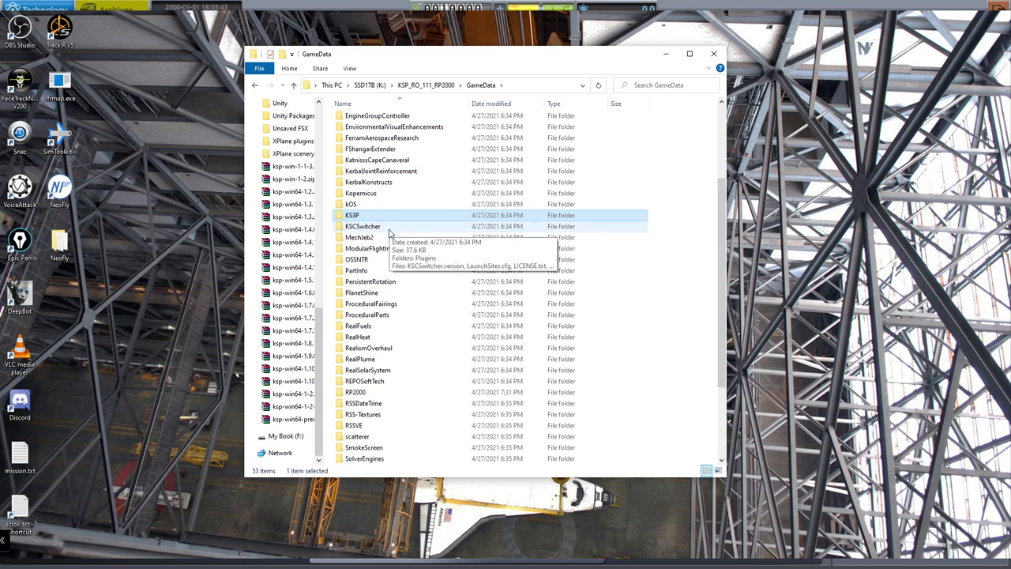
{"action": "left_click", "coordinate": [389, 227]}
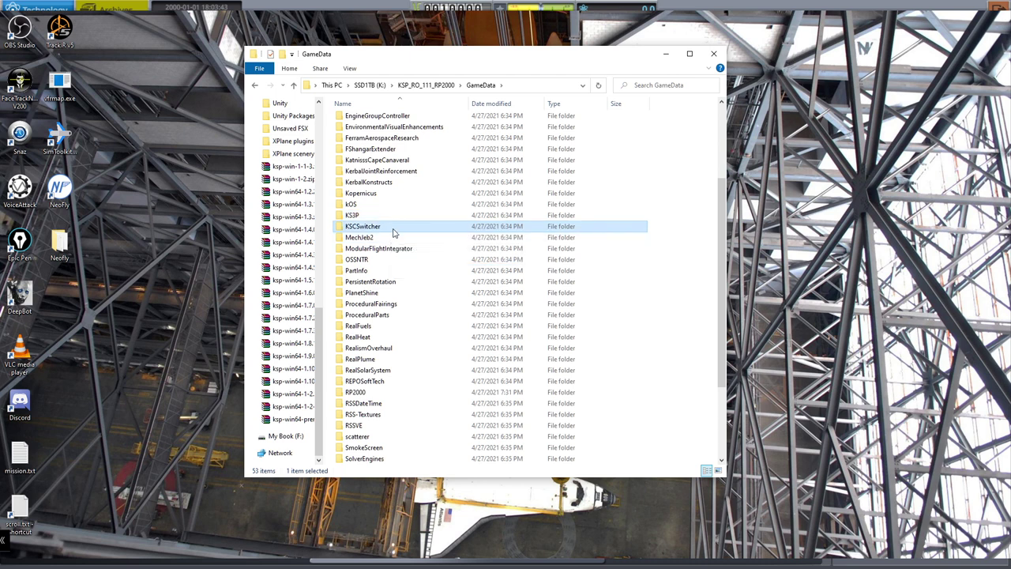
{"action": "scroll", "coordinate": [387, 236], "scroll_direction": "down", "scroll_amount": 1}
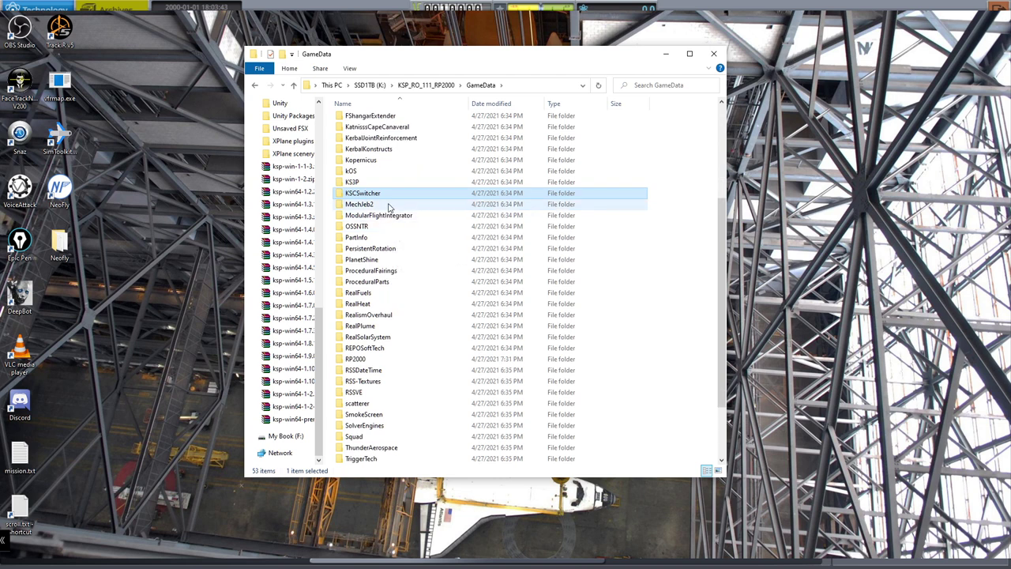
{"action": "left_click", "coordinate": [396, 206]}
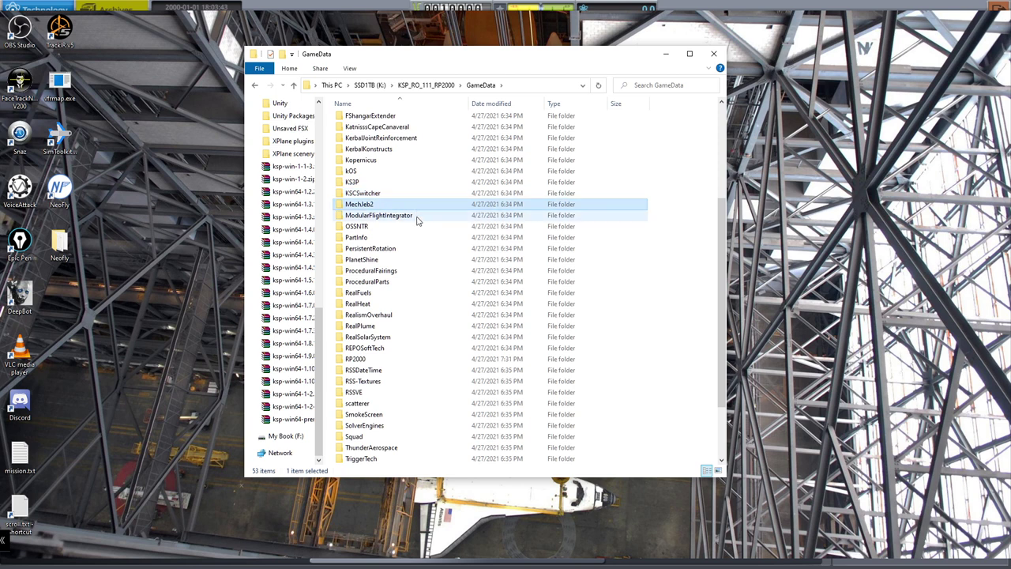
{"action": "left_click", "coordinate": [418, 216]}
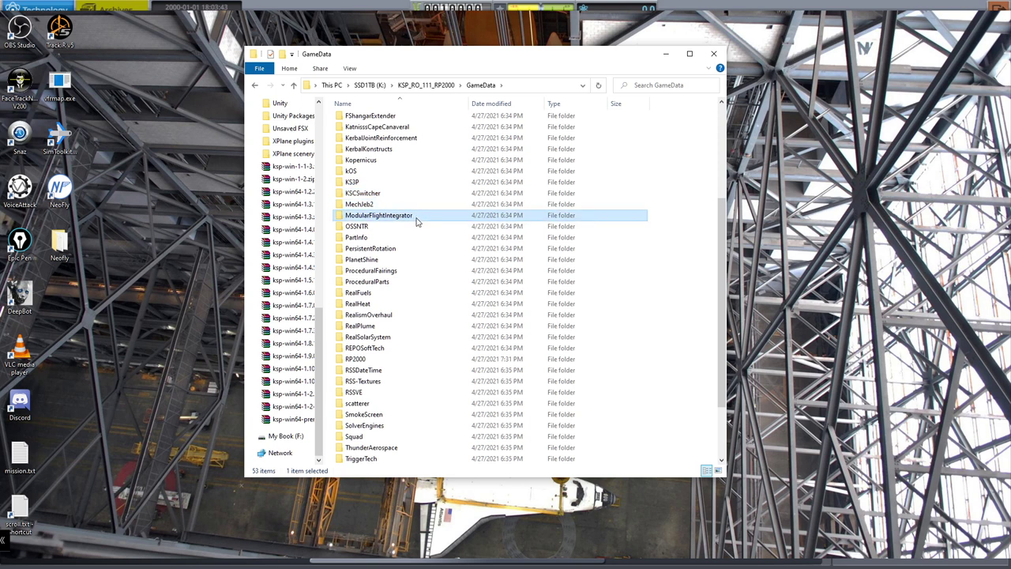
{"action": "left_click", "coordinate": [411, 239]}
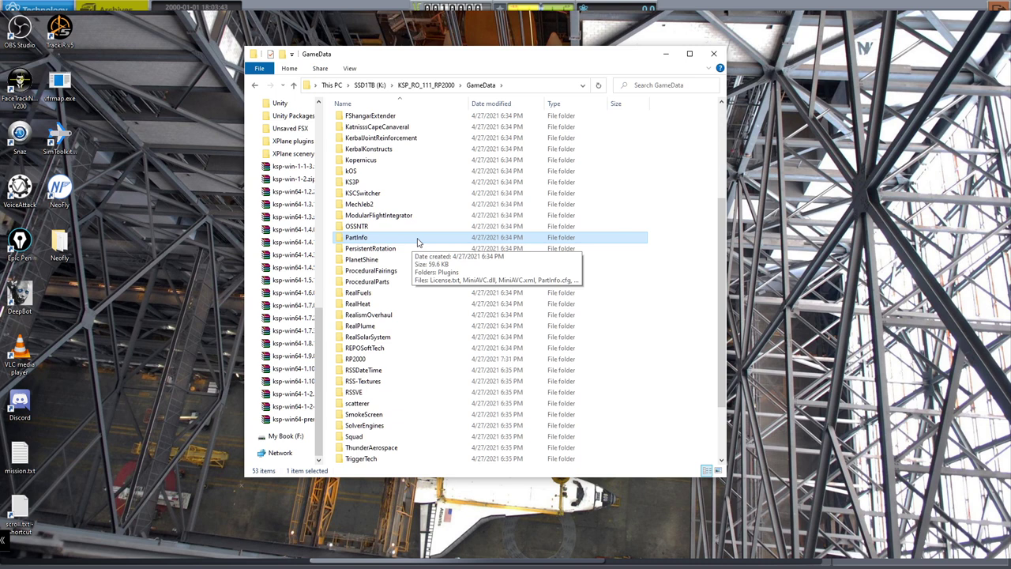
{"action": "left_click", "coordinate": [395, 251]}
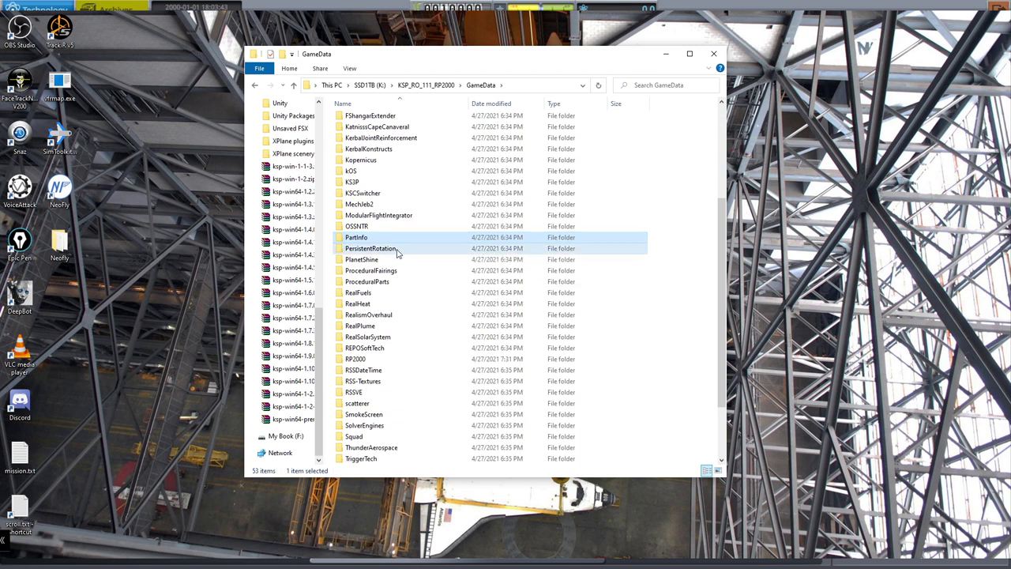
{"action": "left_click", "coordinate": [370, 262]}
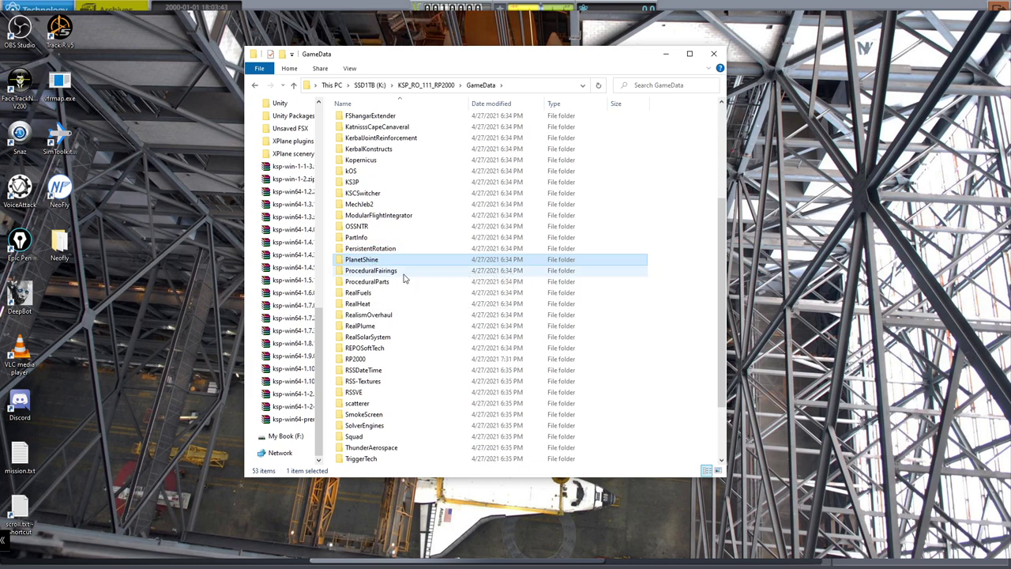
{"action": "left_click", "coordinate": [420, 271]}
{"action": "scroll", "coordinate": [422, 277], "scroll_direction": "down", "scroll_amount": 2}
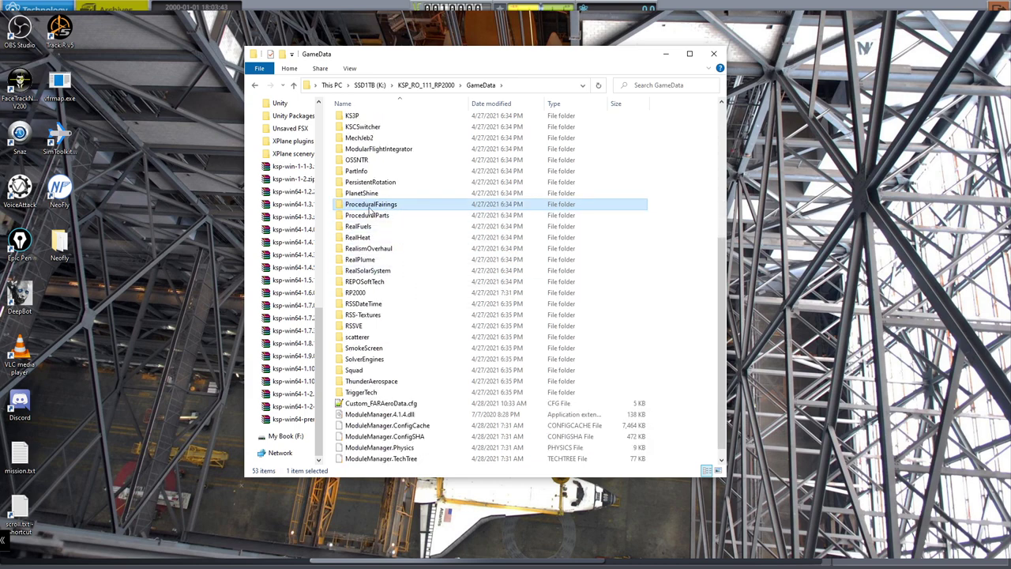
{"action": "mouse_move", "coordinate": [369, 210]}
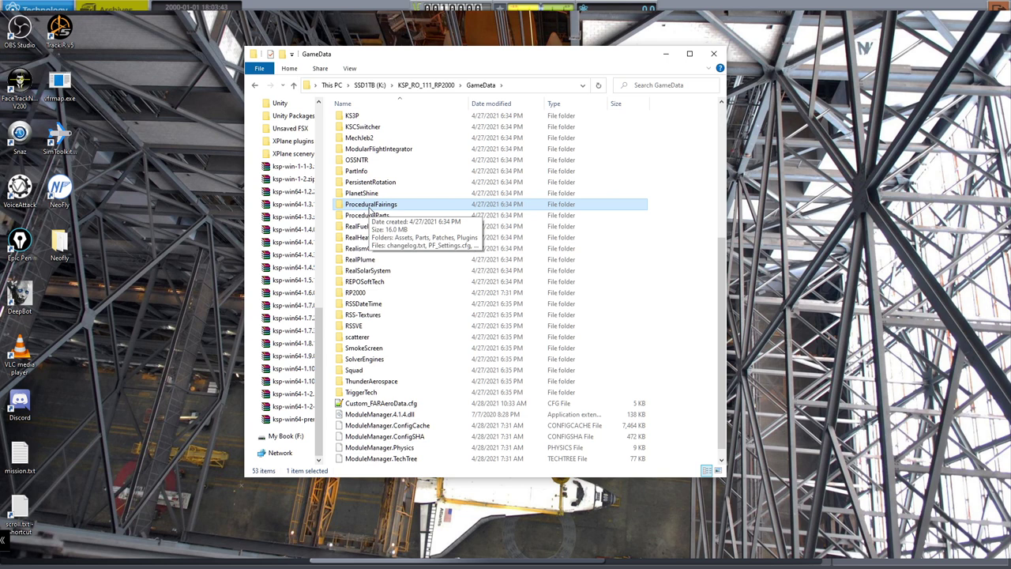
{"action": "left_click", "coordinate": [372, 216]}
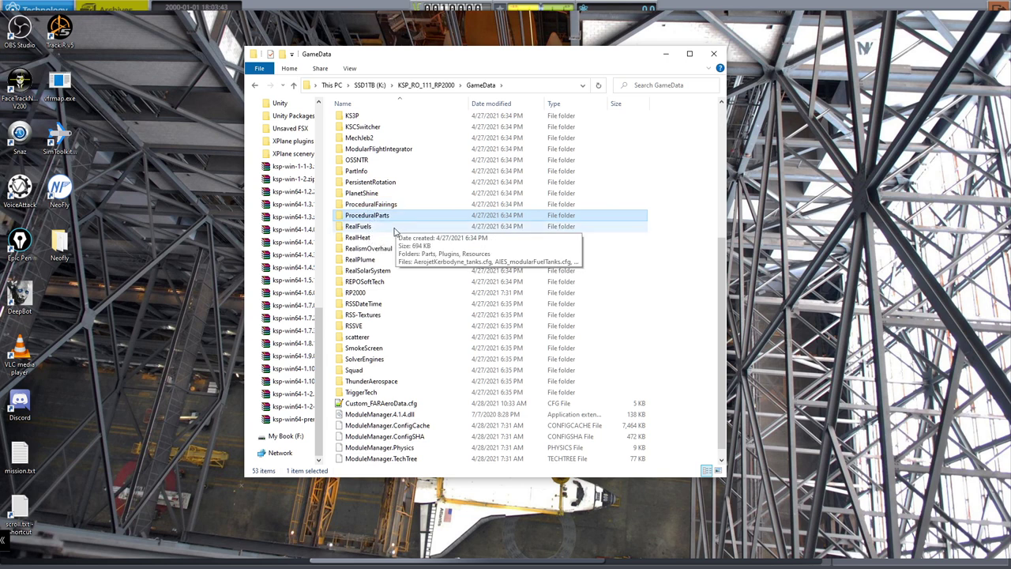
{"action": "left_click", "coordinate": [397, 227]}
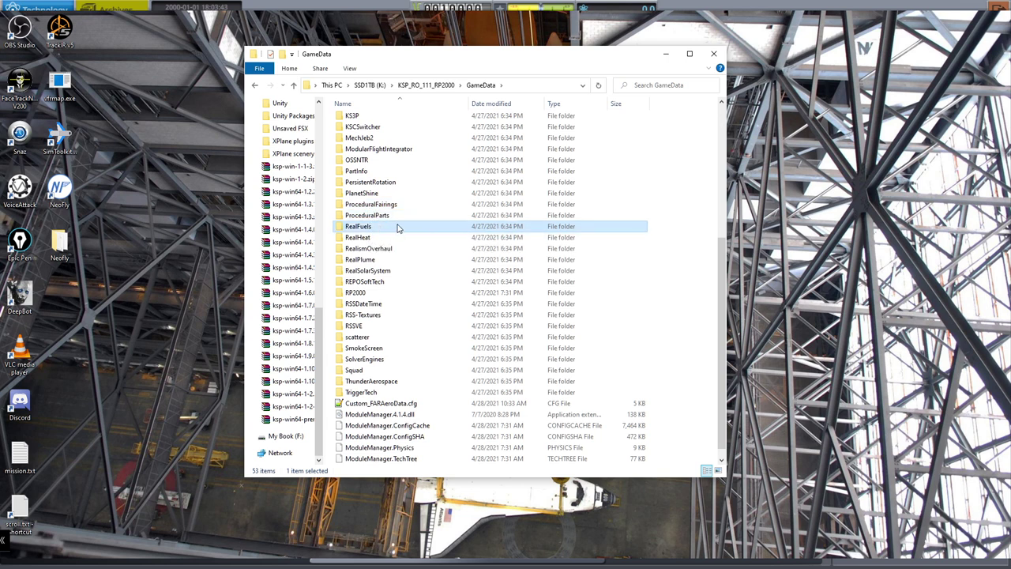
{"action": "left_click", "coordinate": [381, 238]}
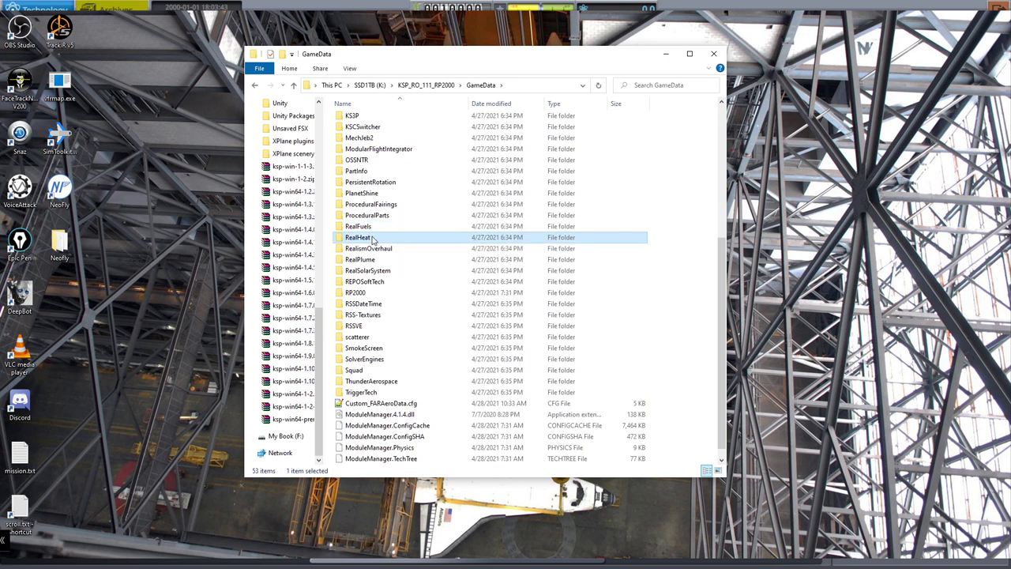
{"action": "mouse_move", "coordinate": [433, 241]}
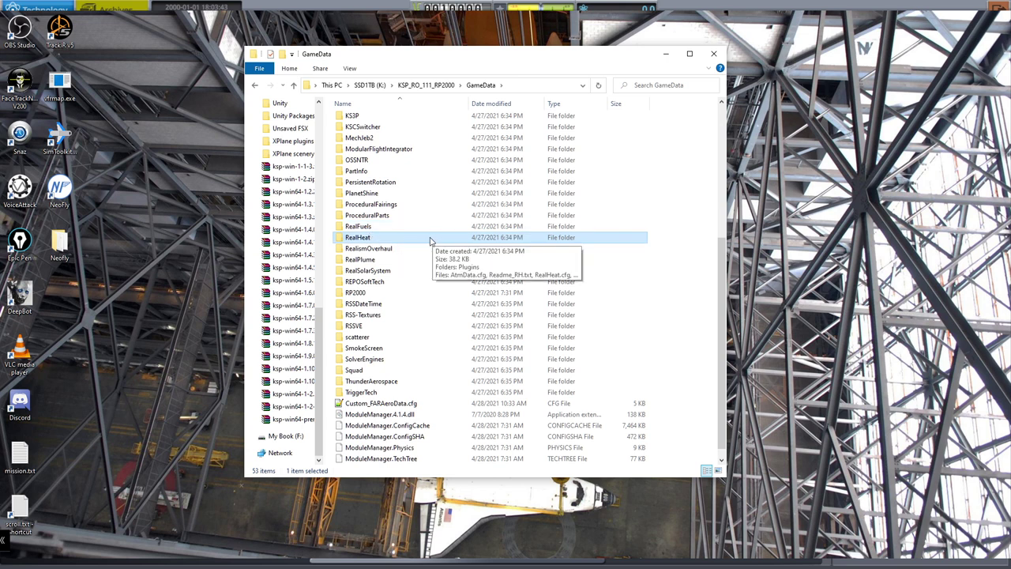
{"action": "left_click", "coordinate": [407, 248]}
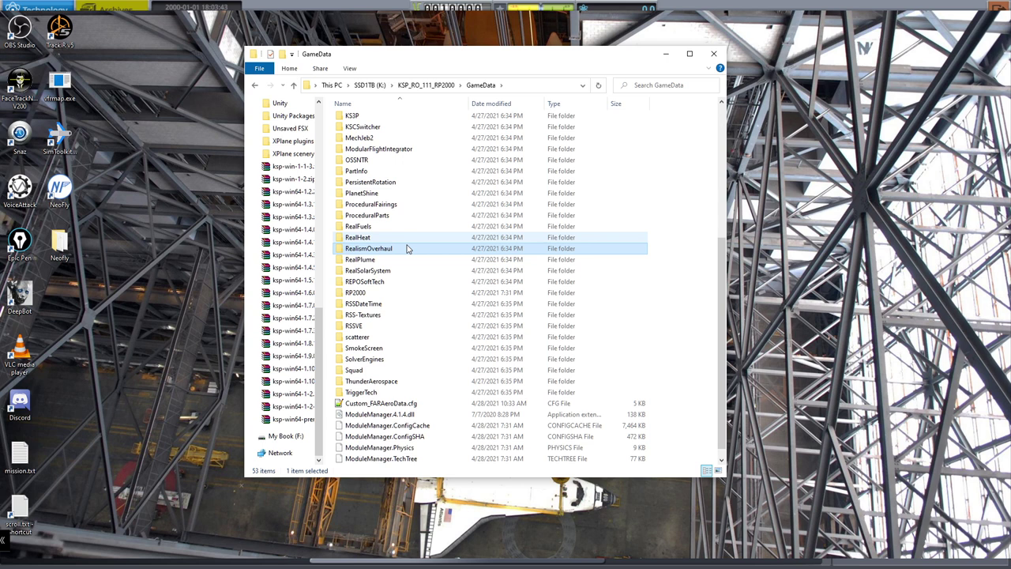
{"action": "left_click", "coordinate": [372, 260]}
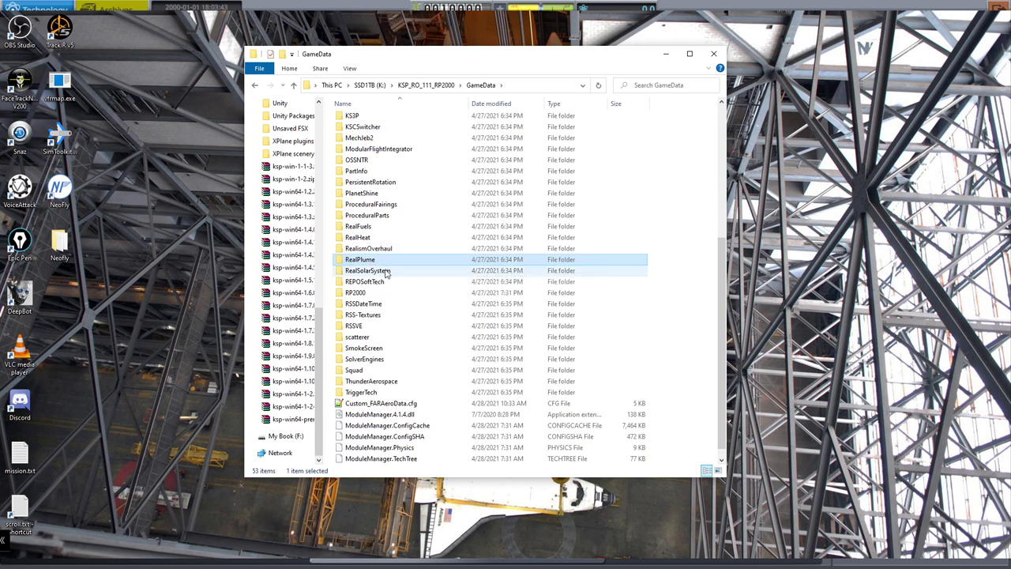
{"action": "left_click", "coordinate": [457, 271]}
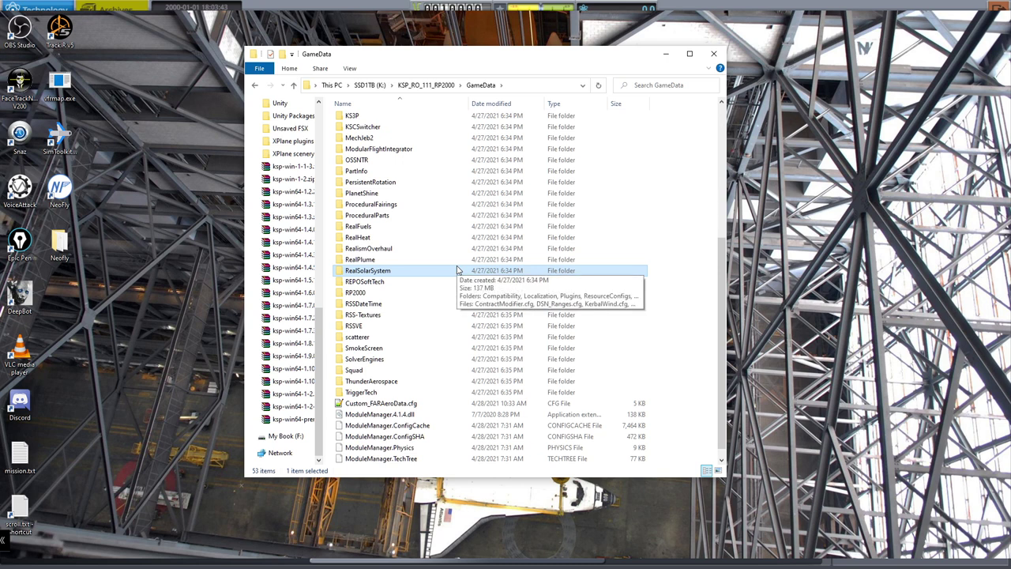
{"action": "key", "text": "Down"}
{"action": "key", "text": "Down"}
{"action": "key", "text": "Down"}
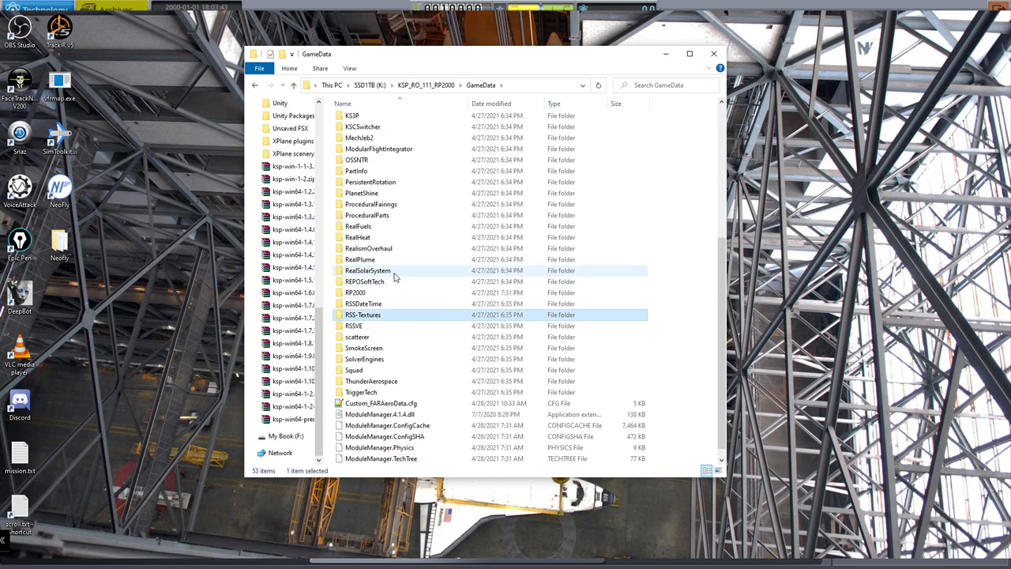
{"action": "left_click", "coordinate": [395, 273]}
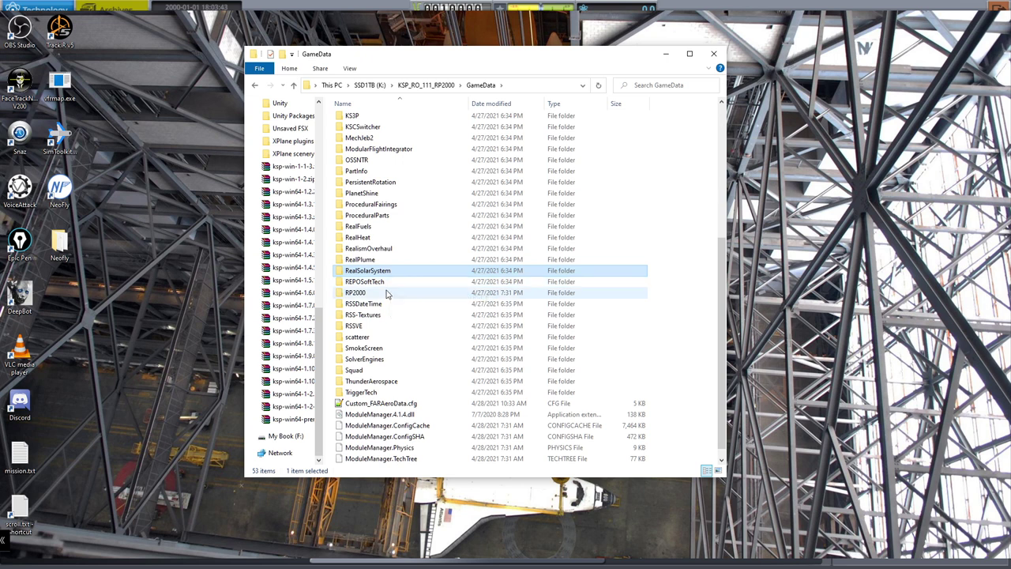
{"action": "left_click", "coordinate": [385, 283]}
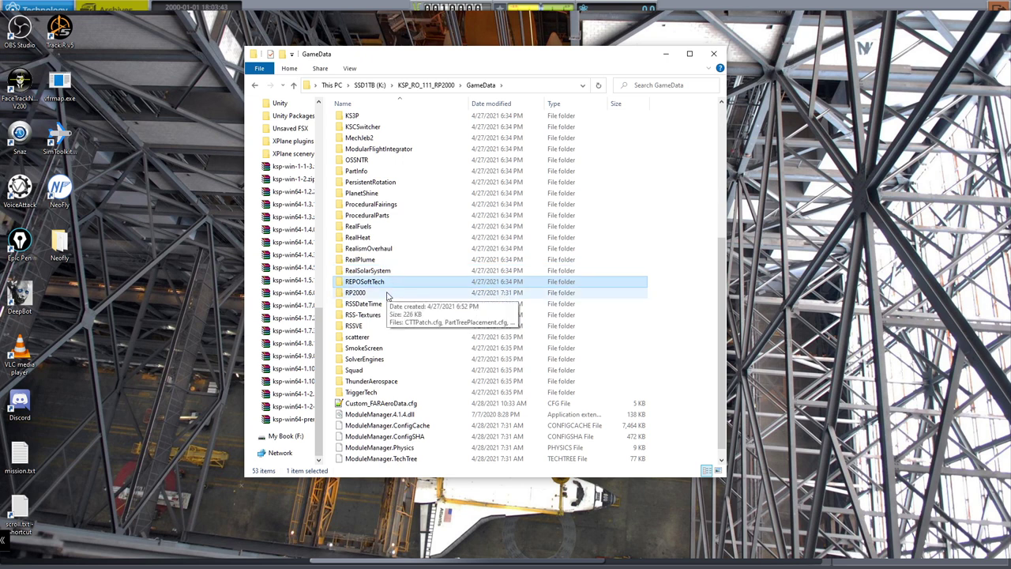
{"action": "left_click", "coordinate": [362, 294]}
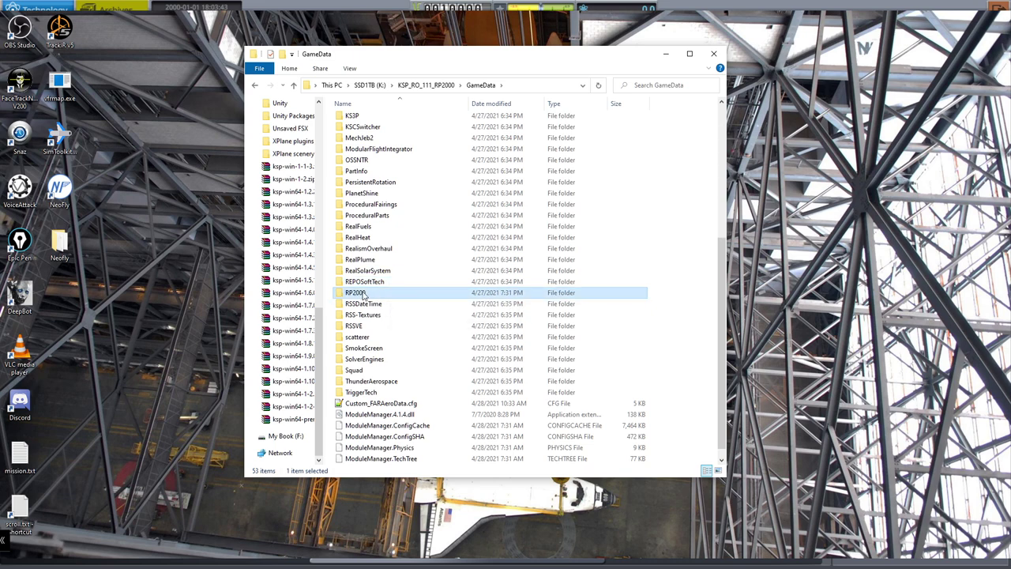
{"action": "double_click", "coordinate": [362, 293]}
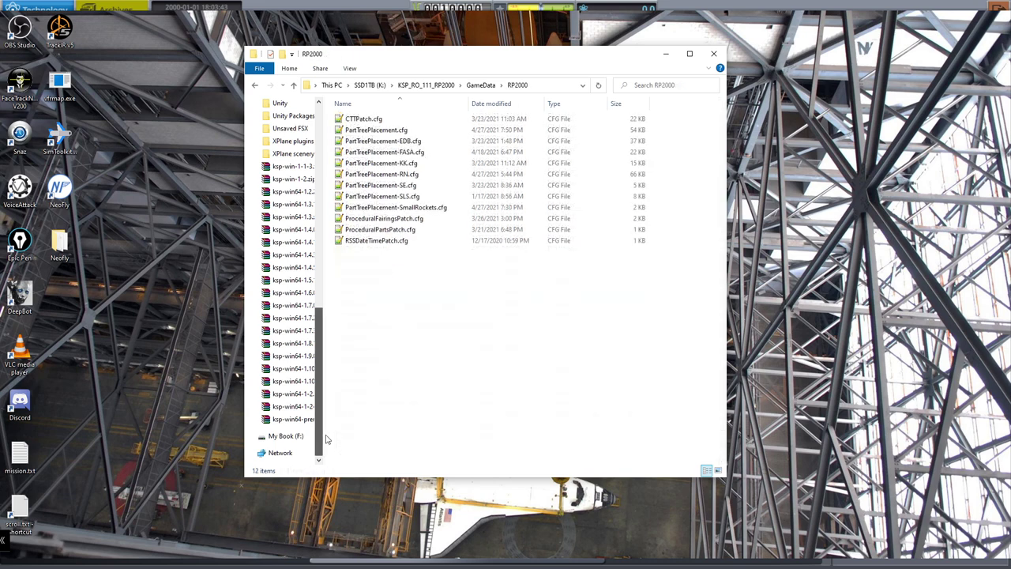
{"action": "left_click", "coordinate": [371, 123]}
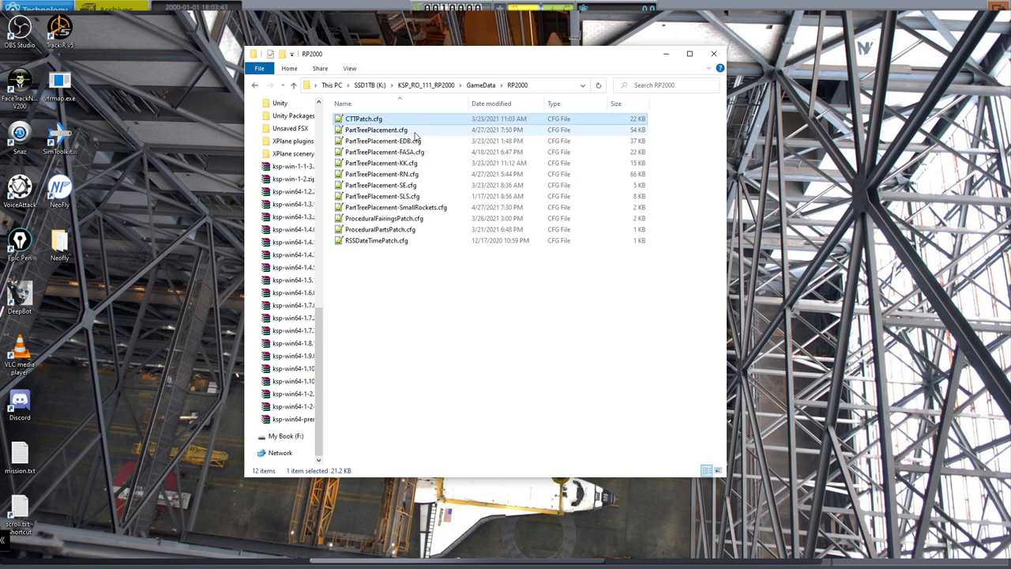
{"action": "left_click_drag", "start_coordinate": [438, 135], "coordinate": [377, 212]}
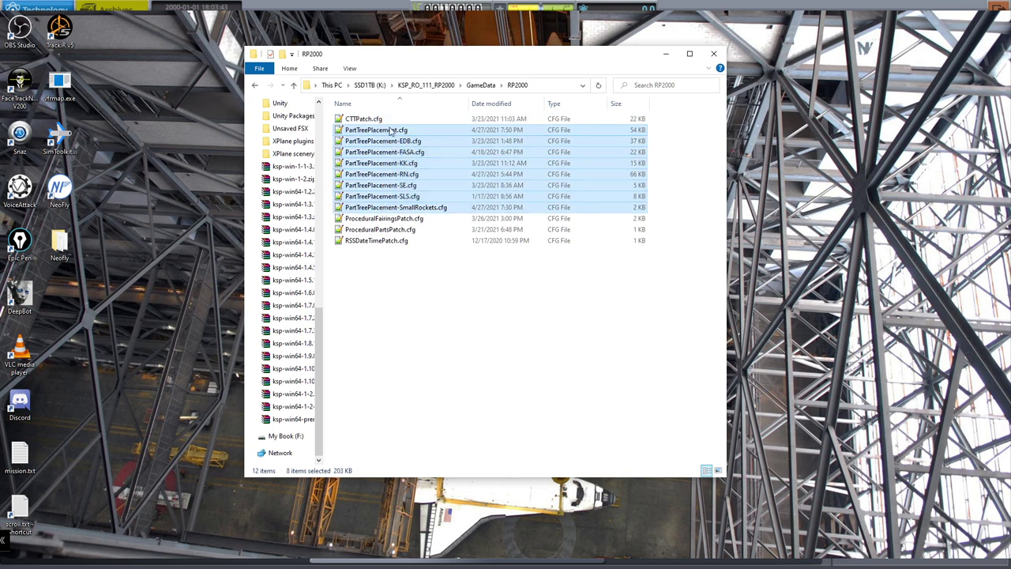
{"action": "left_click", "coordinate": [383, 132]}
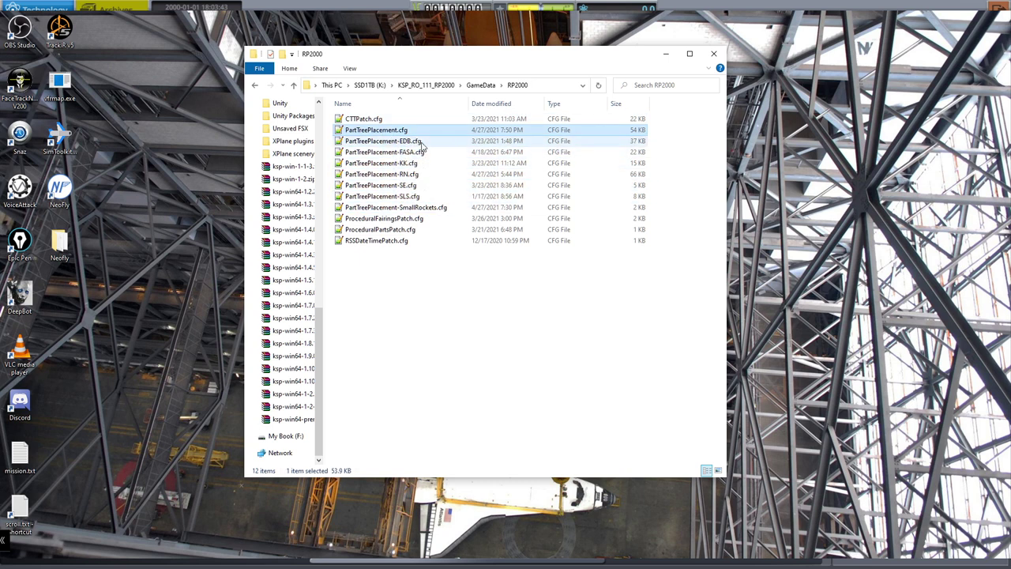
{"action": "left_click", "coordinate": [425, 144]}
{"action": "left_click", "coordinate": [425, 155]}
{"action": "left_click", "coordinate": [425, 163]}
{"action": "left_click", "coordinate": [428, 174]}
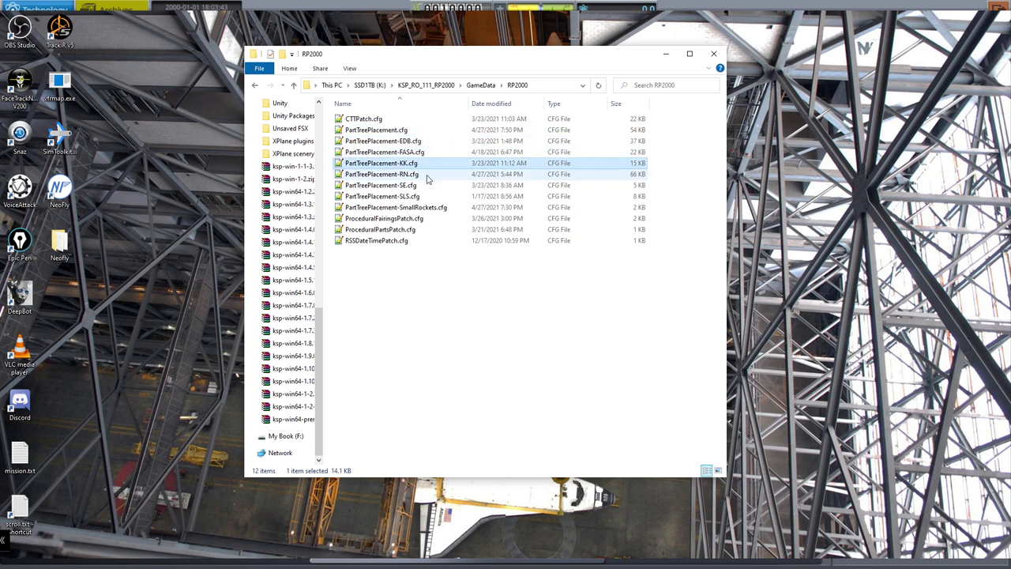
{"action": "left_click", "coordinate": [431, 132]}
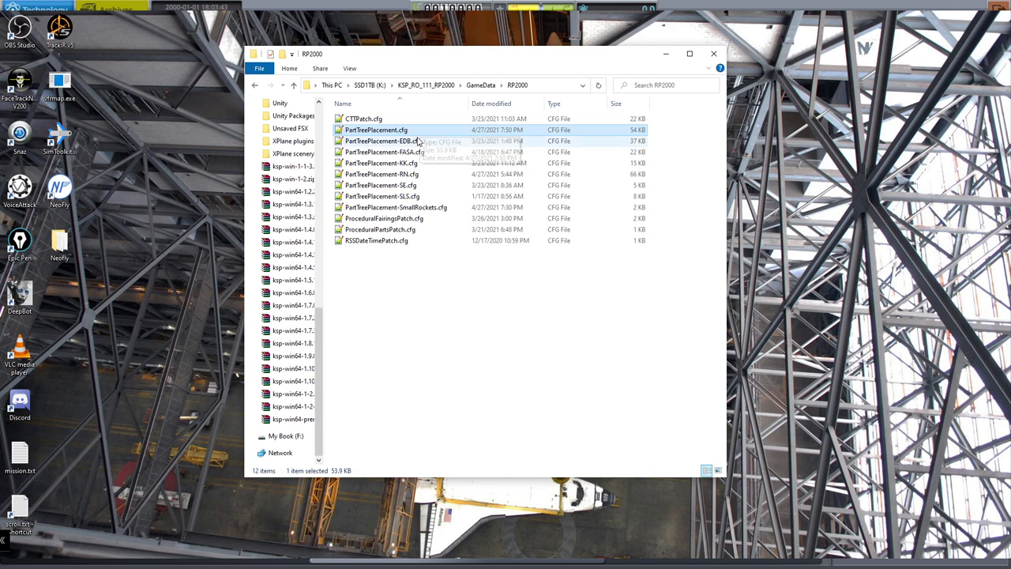
{"action": "left_click", "coordinate": [420, 142]}
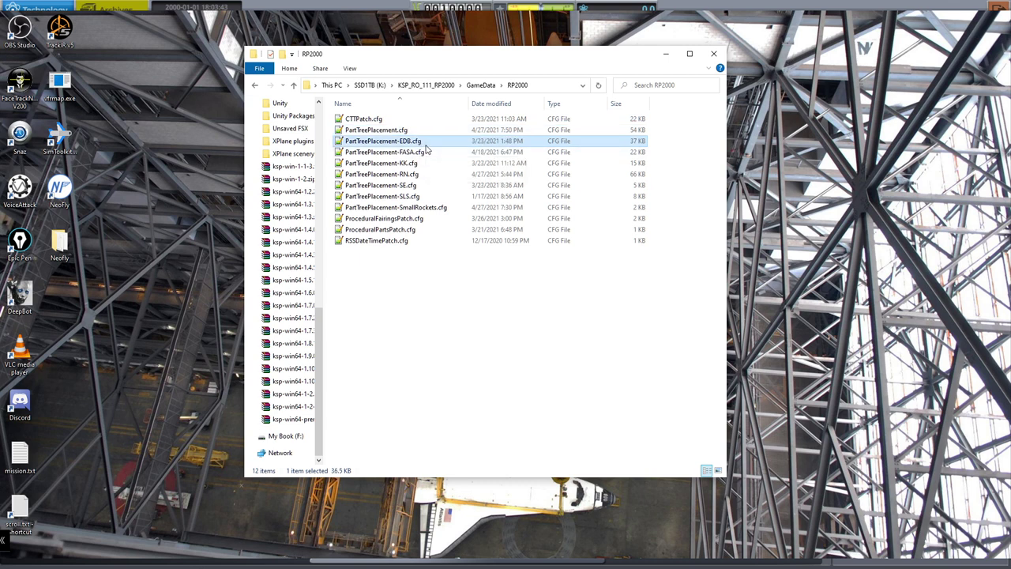
{"action": "left_click", "coordinate": [425, 152]}
{"action": "left_click", "coordinate": [419, 163]}
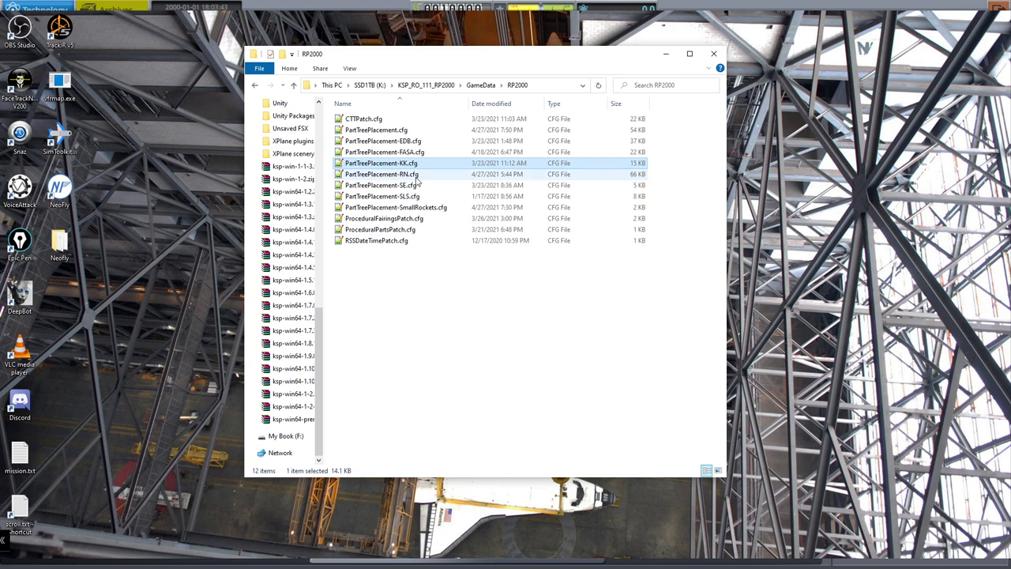
{"action": "left_click", "coordinate": [419, 176]}
{"action": "left_click", "coordinate": [437, 187]}
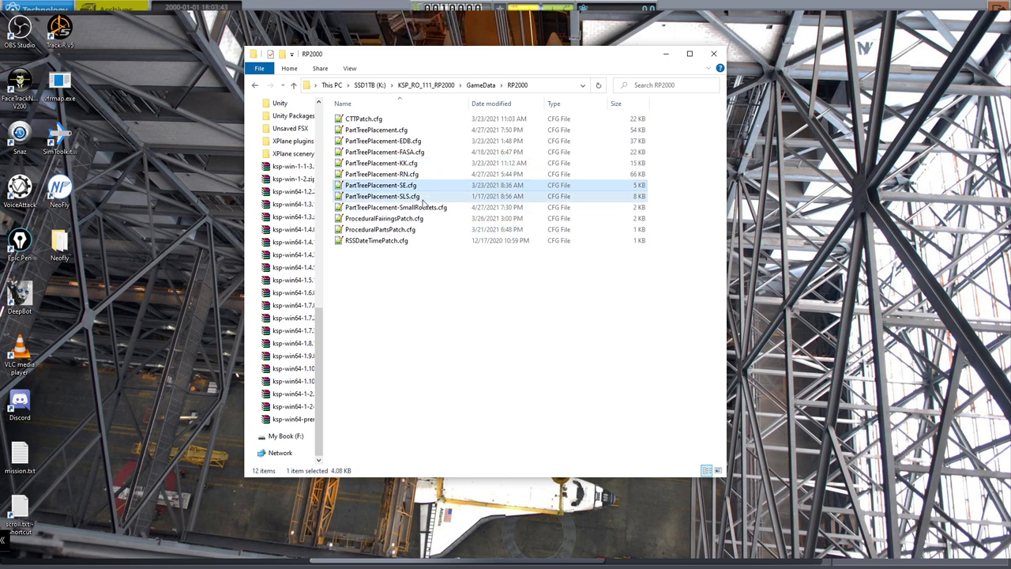
{"action": "left_click", "coordinate": [424, 198]}
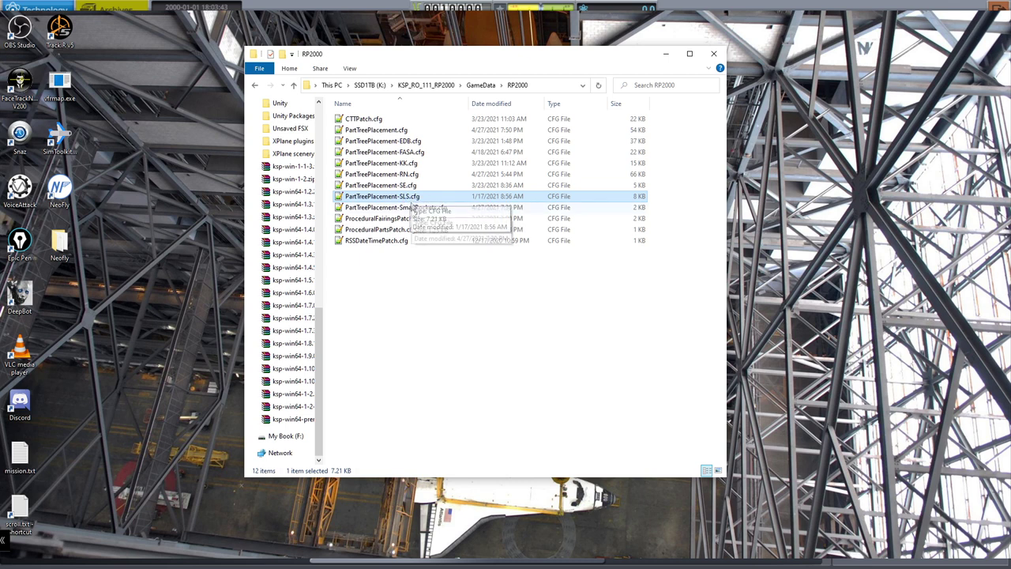
{"action": "left_click", "coordinate": [411, 208]}
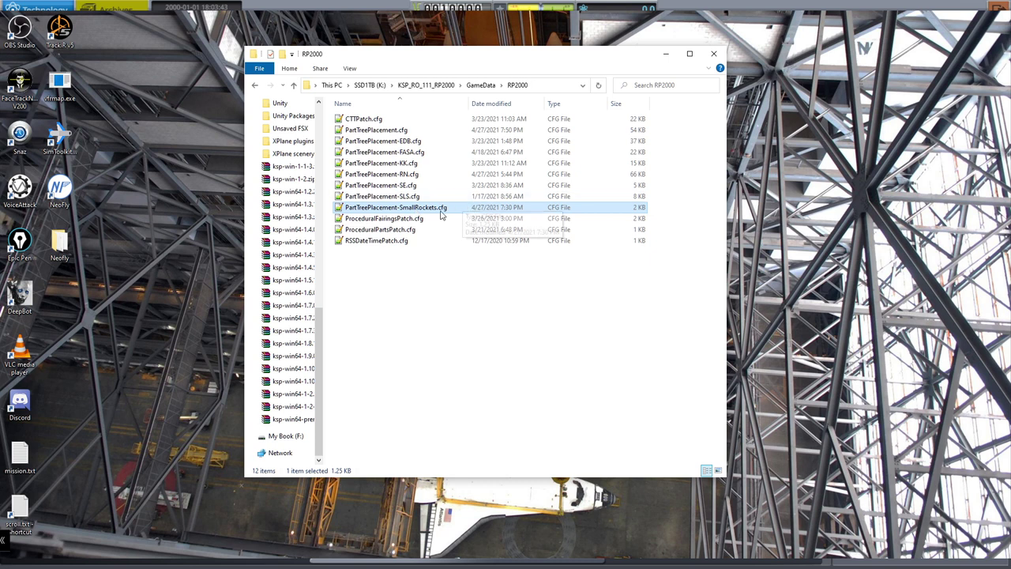
{"action": "left_click", "coordinate": [409, 220]}
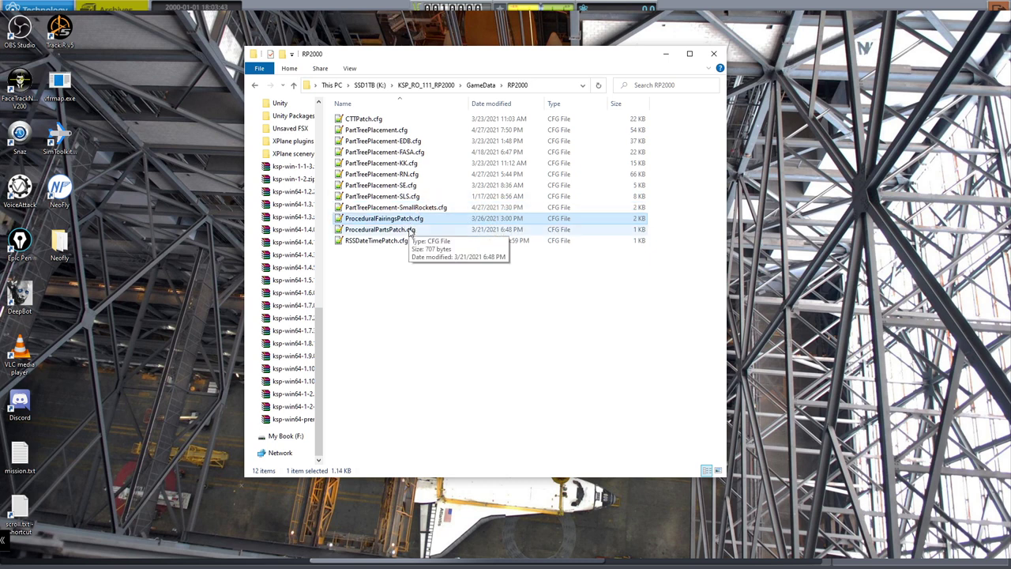
{"action": "left_click", "coordinate": [410, 230]}
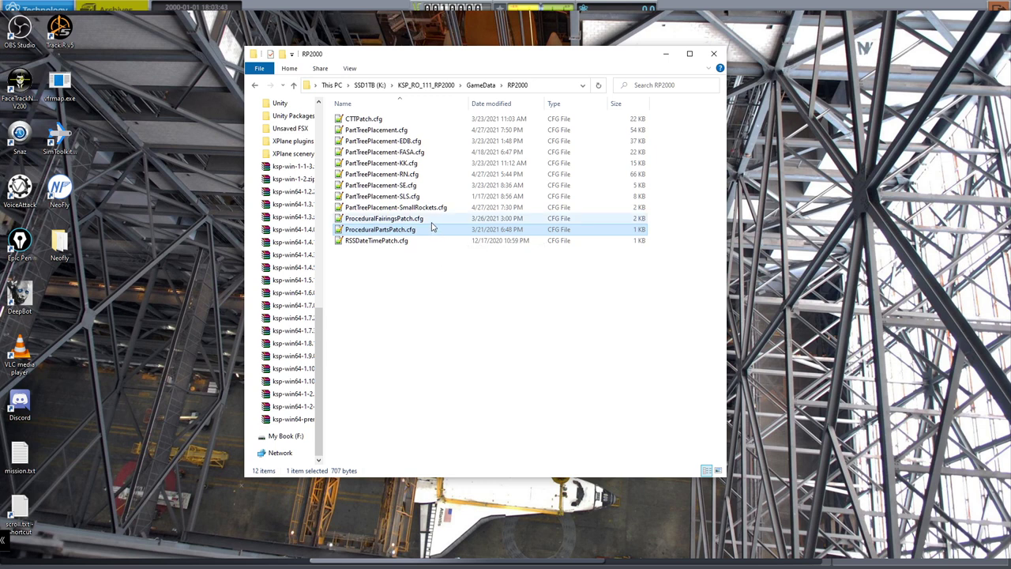
{"action": "key", "text": "Up"}
{"action": "key", "text": "Down"}
{"action": "left_click", "coordinate": [387, 241]}
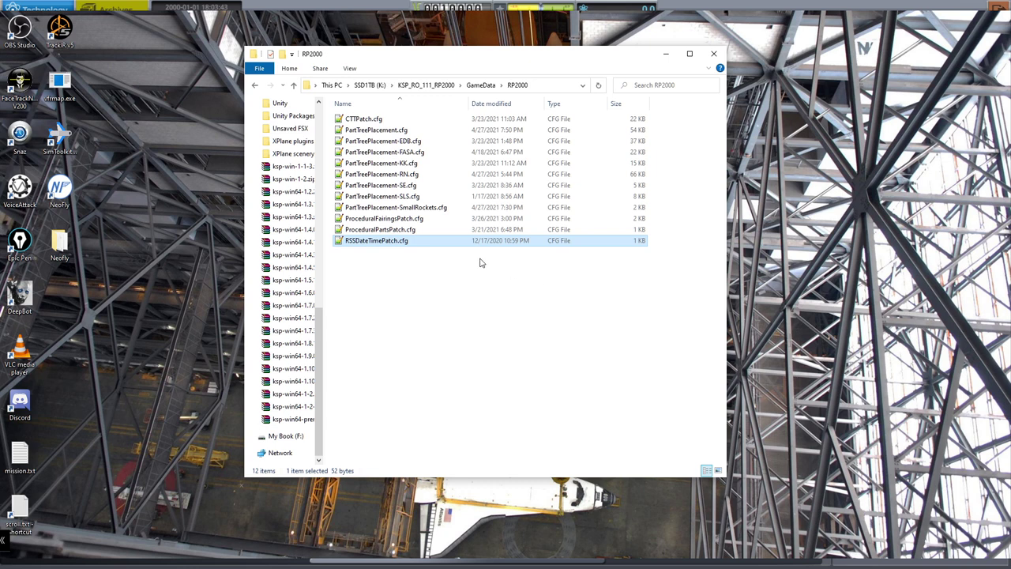
{"action": "left_click", "coordinate": [395, 119]}
{"action": "left_click", "coordinate": [395, 132]}
{"action": "left_click", "coordinate": [395, 218]}
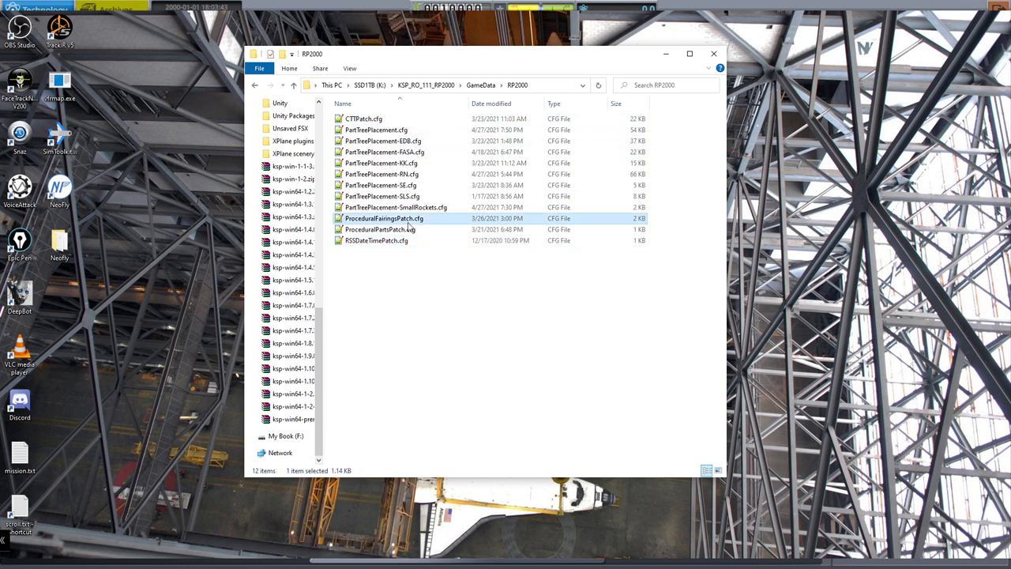
{"action": "left_click", "coordinate": [417, 254]}
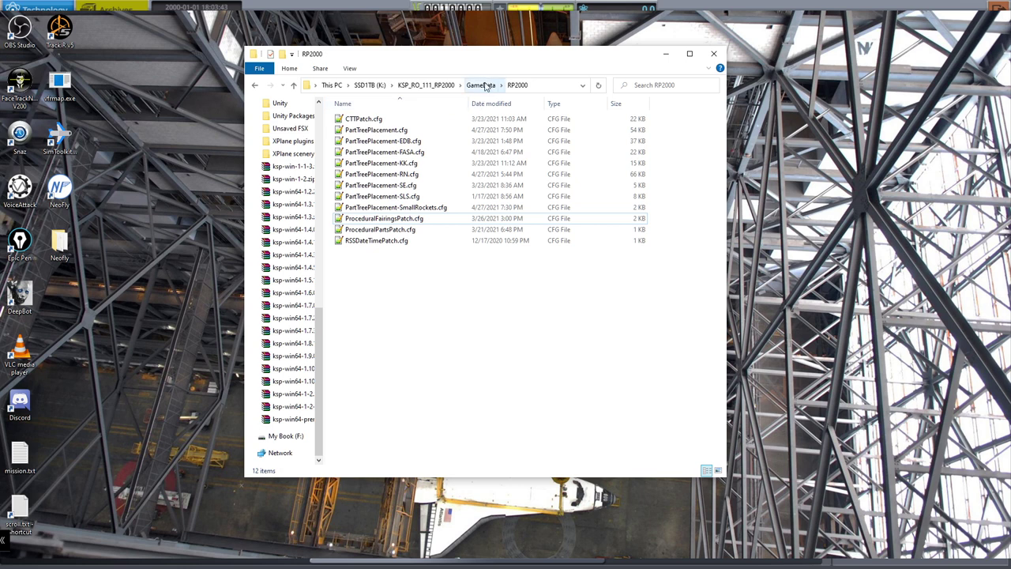
Return to GameData and look over PlanetShine, RSSDateTime, RSSVE, scatterer, SmokeScreen and SolverEngines.
{"action": "left_click", "coordinate": [485, 87]}
{"action": "scroll", "coordinate": [297, 293], "scroll_direction": "down", "scroll_amount": 5}
{"action": "scroll", "coordinate": [295, 294], "scroll_direction": "down", "scroll_amount": 5}
{"action": "left_click", "coordinate": [408, 359]}
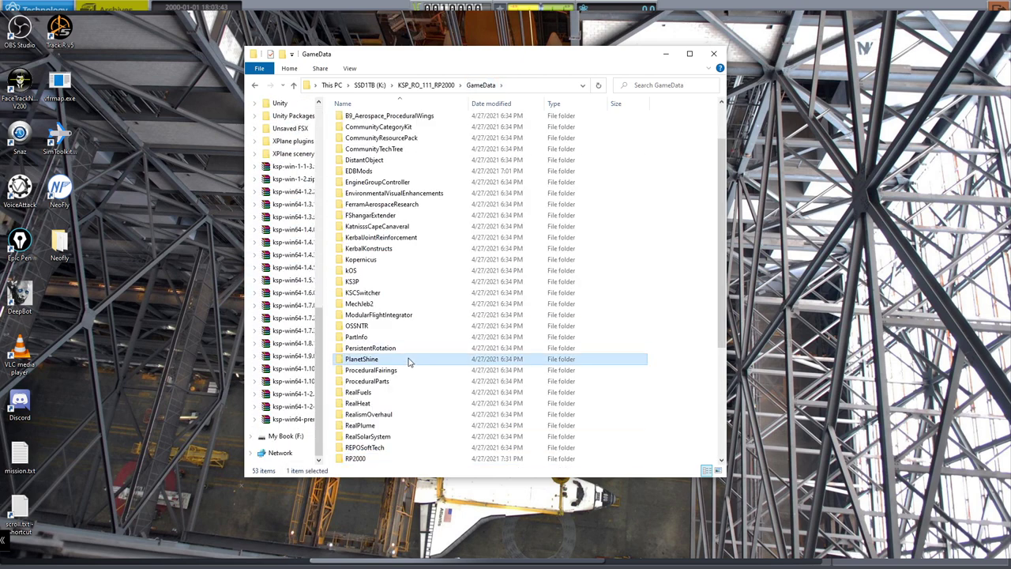
{"action": "scroll", "coordinate": [408, 361], "scroll_direction": "down", "scroll_amount": 5}
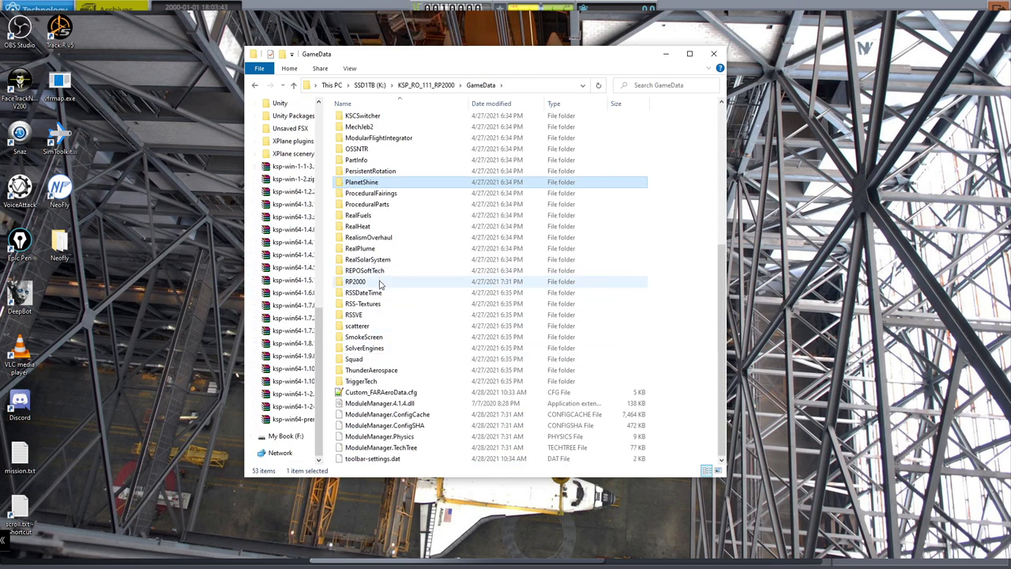
{"action": "left_click", "coordinate": [380, 283]}
{"action": "left_click", "coordinate": [381, 293]}
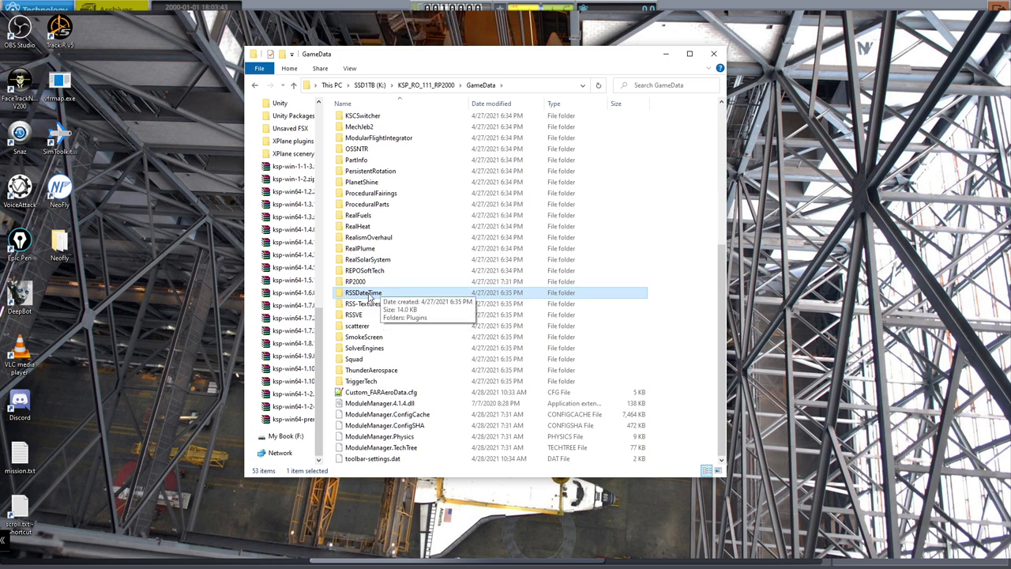
{"action": "left_click", "coordinate": [358, 316]}
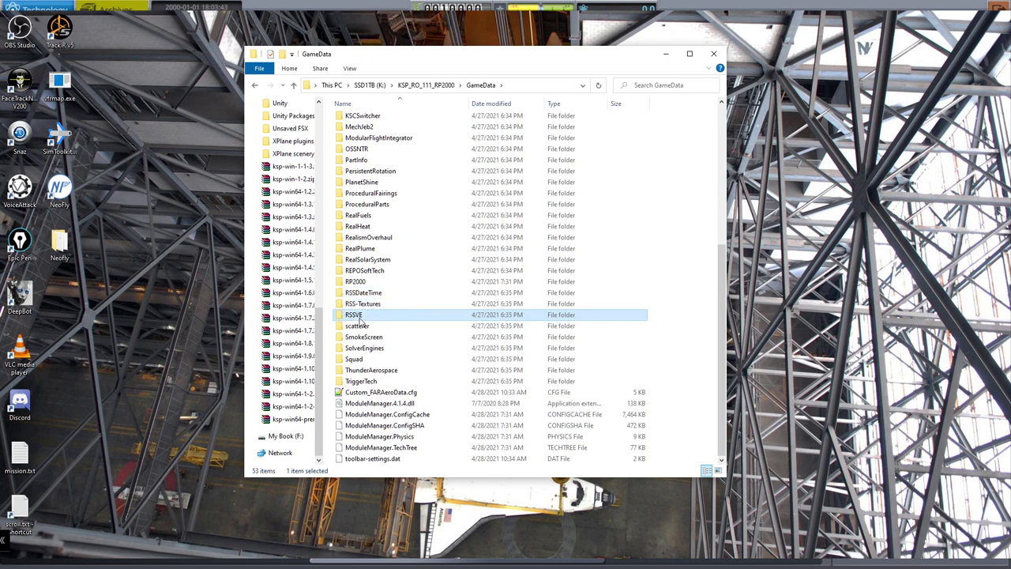
{"action": "left_click", "coordinate": [375, 326]}
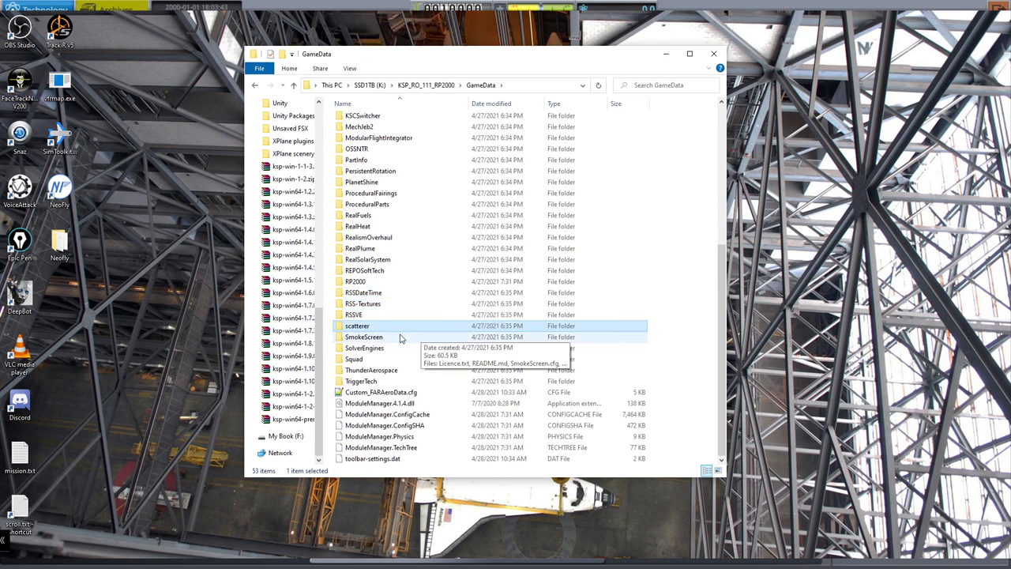
{"action": "left_click", "coordinate": [400, 337]}
{"action": "left_click", "coordinate": [386, 349]}
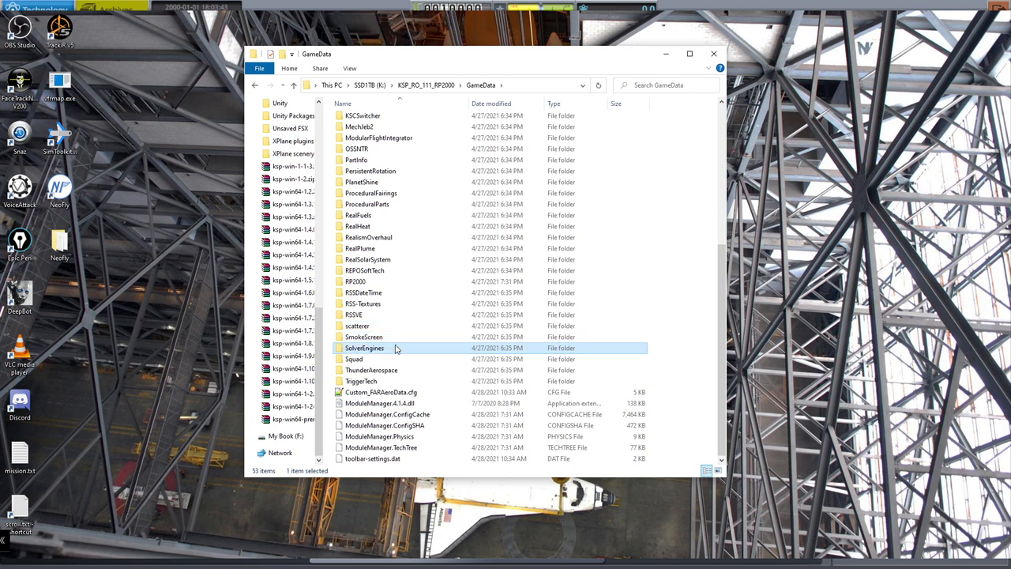
Check ThunderAerospace and TriggerTech, then go forward into KerbalAlarmClock's PluginData folder.
{"action": "mouse_move", "coordinate": [369, 362]}
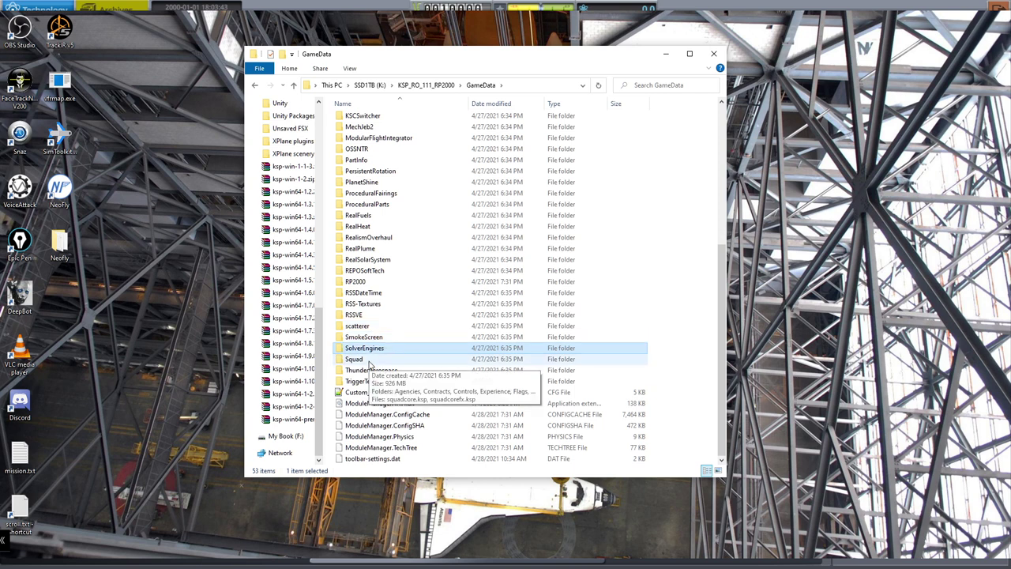
{"action": "left_click", "coordinate": [369, 360]}
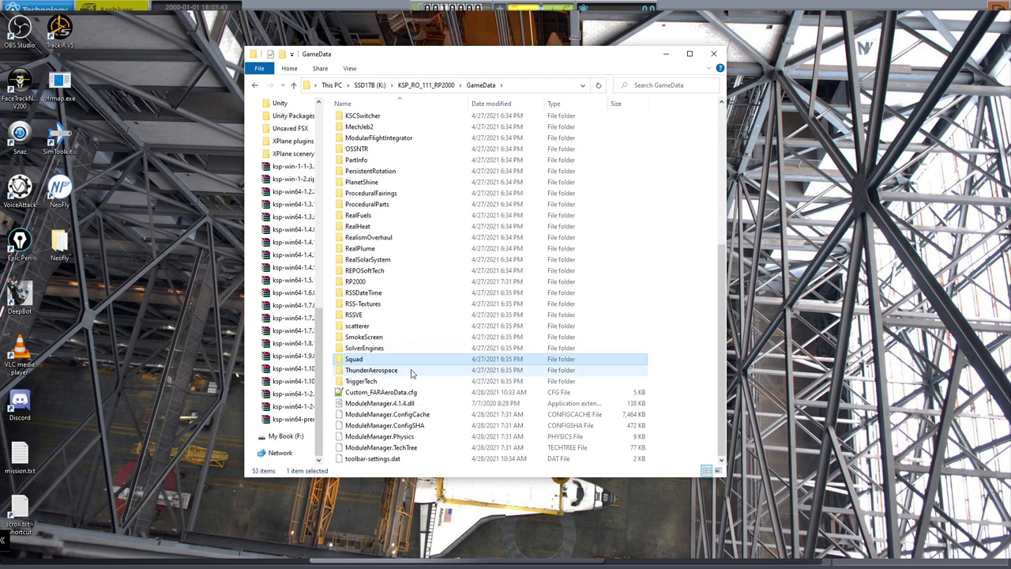
{"action": "left_click", "coordinate": [392, 373]}
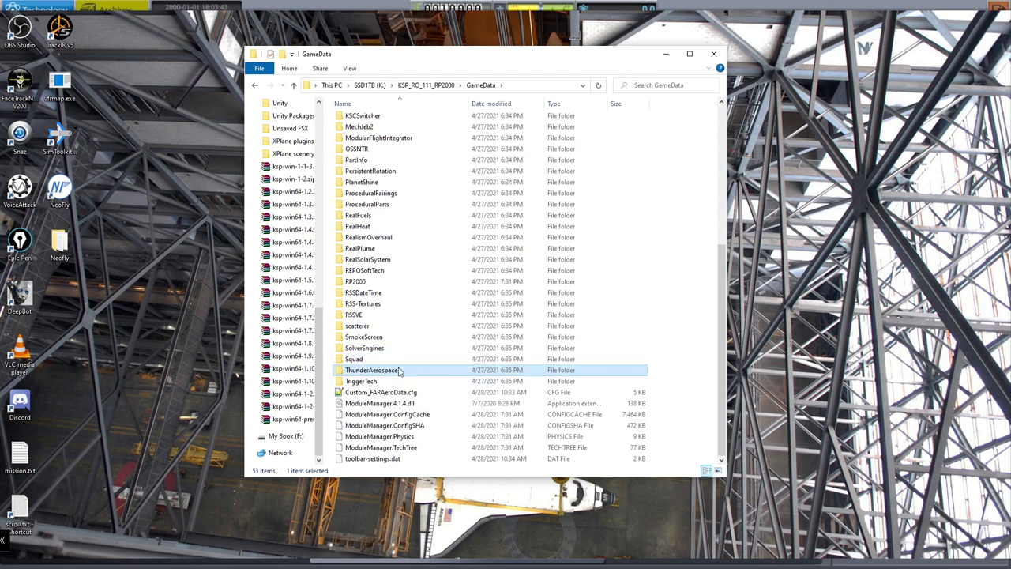
{"action": "mouse_move", "coordinate": [400, 371]}
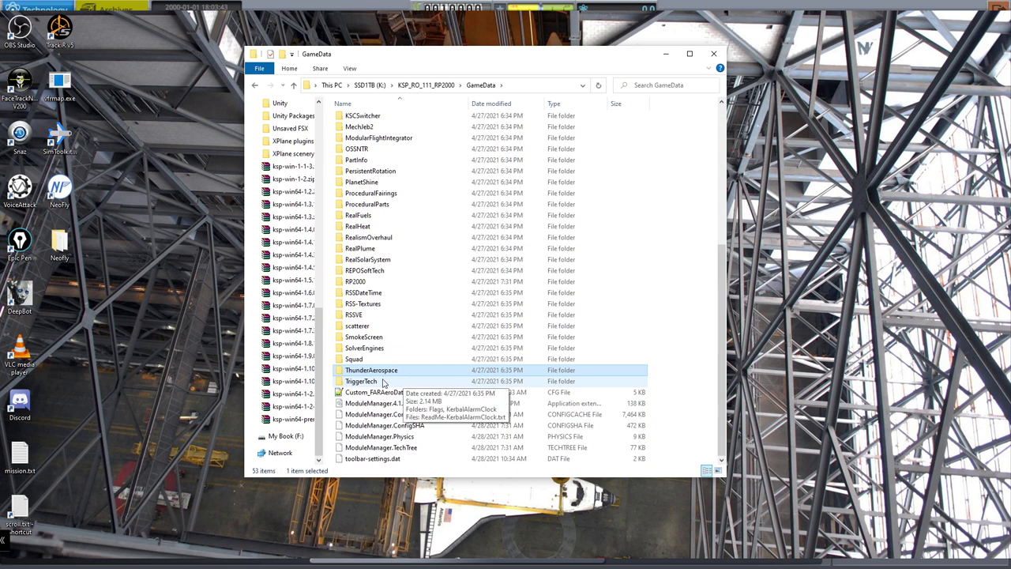
{"action": "left_click", "coordinate": [385, 383]}
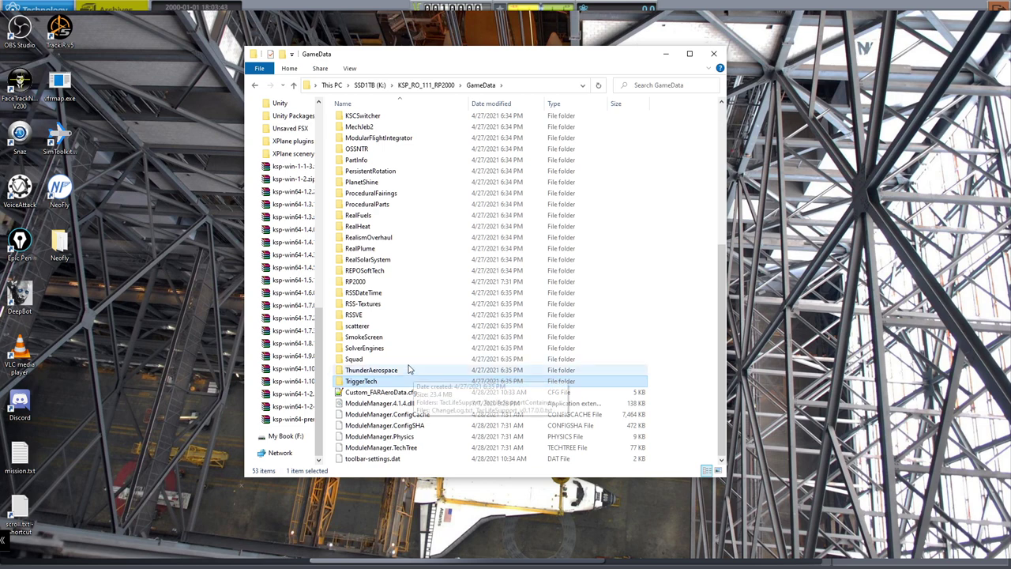
{"action": "mouse_move", "coordinate": [402, 361]}
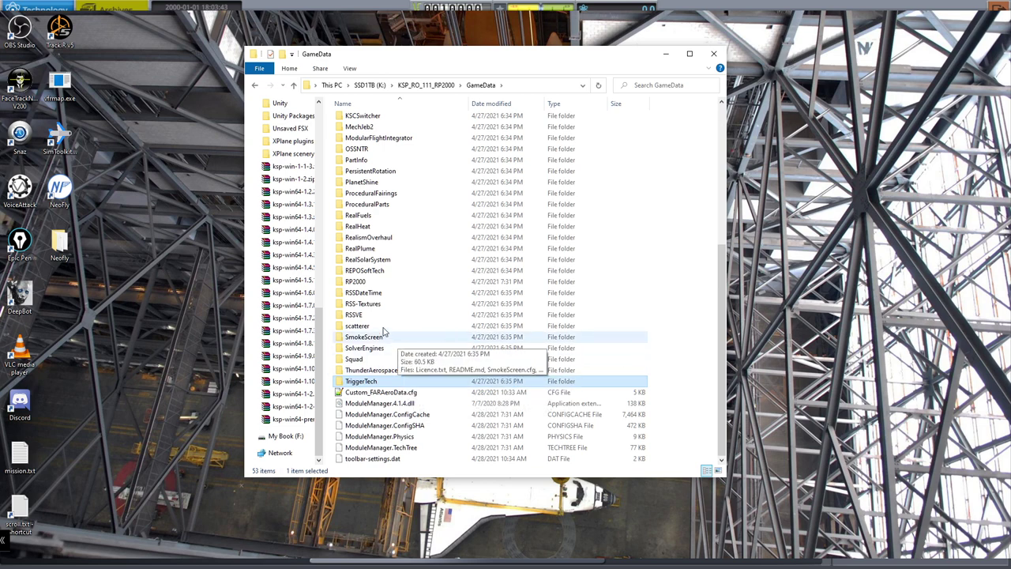
{"action": "key", "text": "alt+Right"}
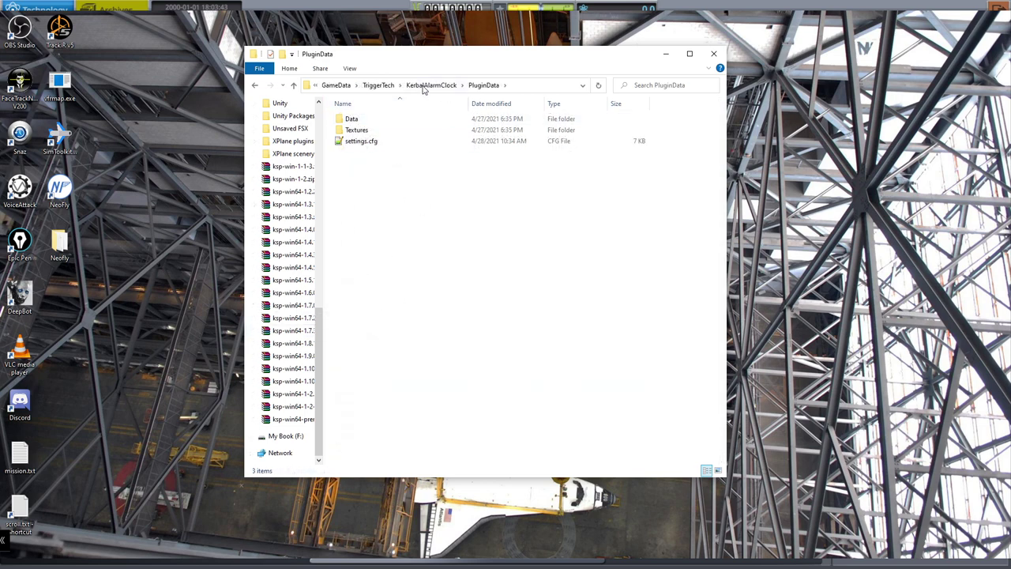
Select settings.cfg, go back to GameData and open the RealSolarSystem folder.
{"action": "left_click", "coordinate": [366, 144]}
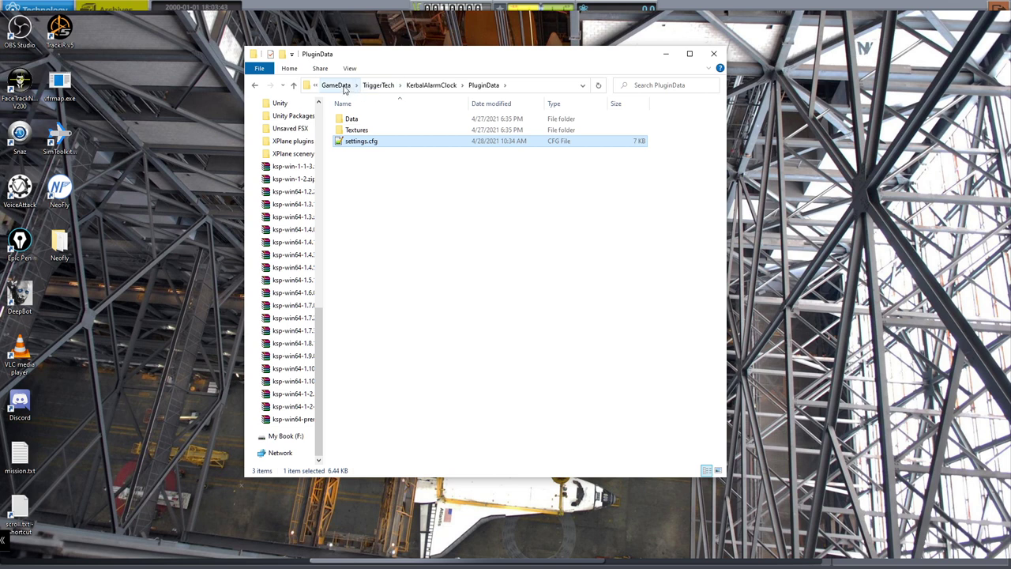
{"action": "left_click", "coordinate": [345, 86]}
{"action": "double_click", "coordinate": [402, 173]}
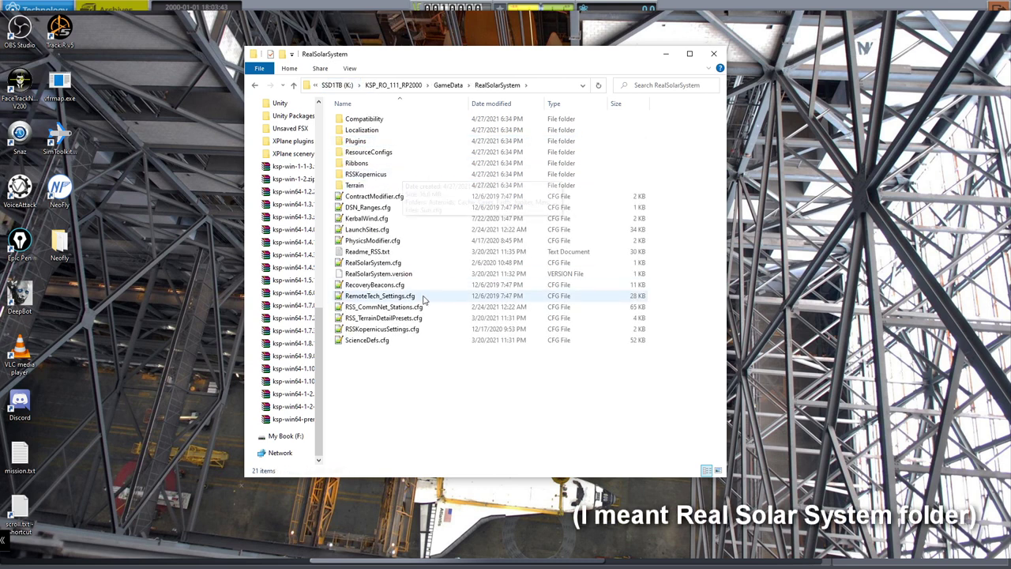
Select RSSKopernicusSettings.cfg in the RealSolarSystem folder.
{"action": "left_click", "coordinate": [411, 329]}
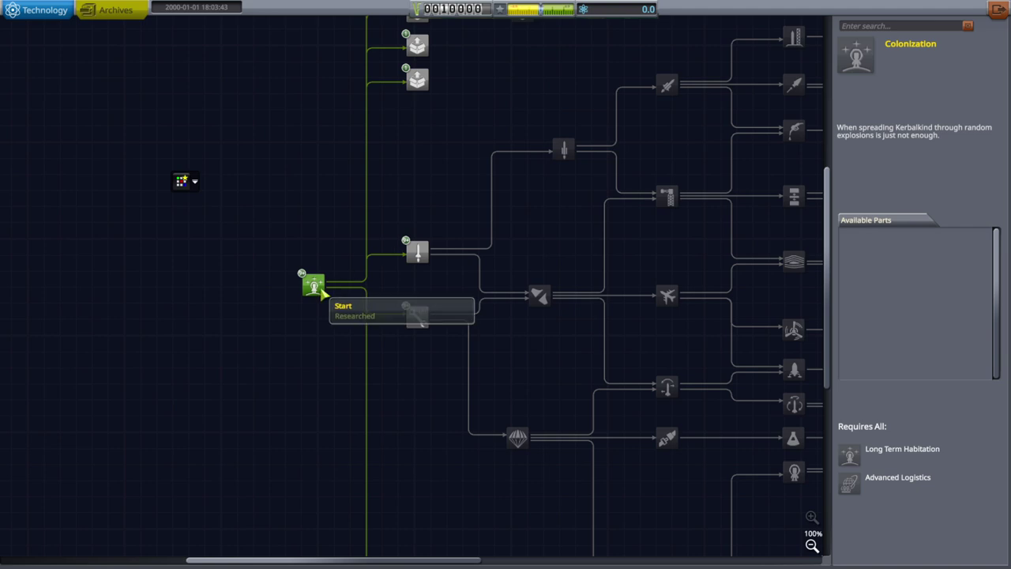
Review the Start node's parts and the Basic Rocketry node's research details.
{"action": "left_click", "coordinate": [318, 289]}
{"action": "mouse_move", "coordinate": [914, 331]}
{"action": "scroll", "coordinate": [909, 324], "scroll_direction": "down", "scroll_amount": 5}
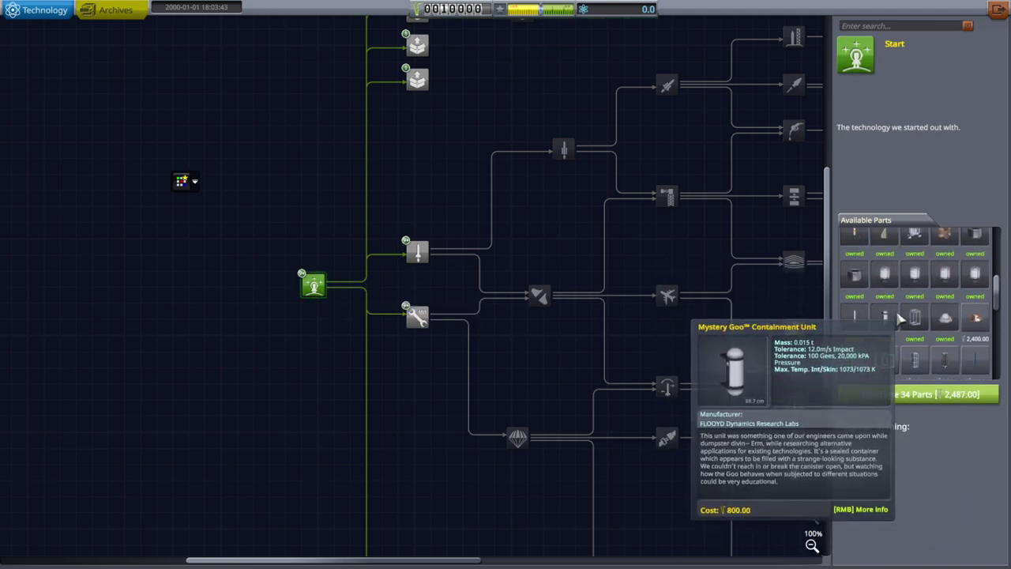
{"action": "scroll", "coordinate": [899, 316], "scroll_direction": "down", "scroll_amount": 2}
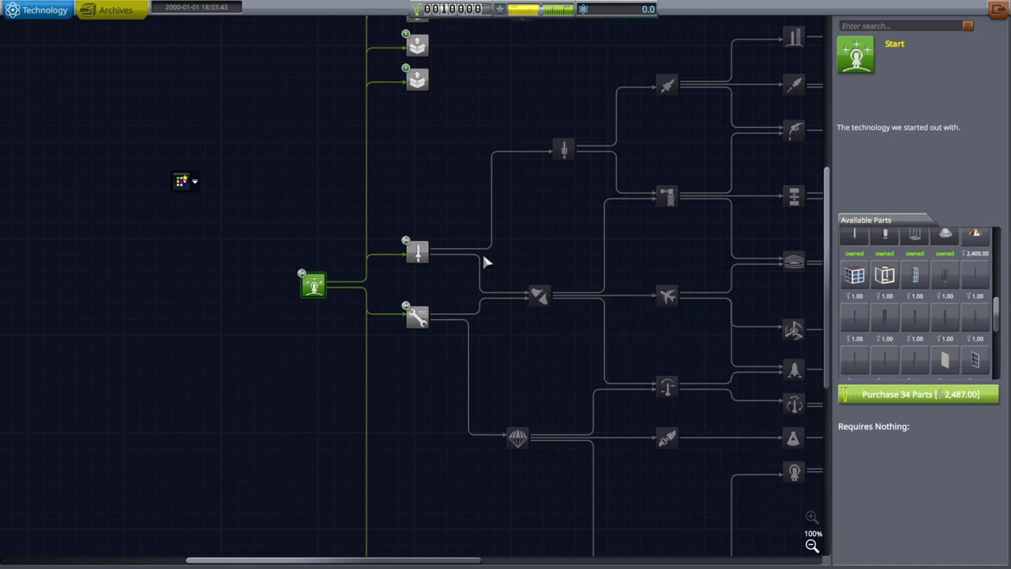
{"action": "left_click", "coordinate": [417, 252]}
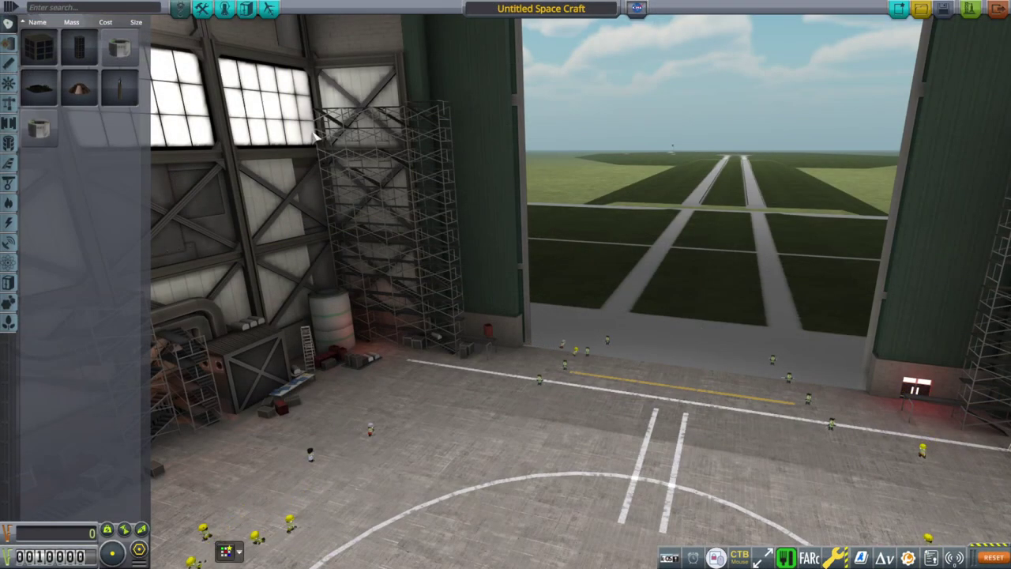
Buy the Sounding Rocket Core for 1 fund and place it as the craft's root part.
{"action": "mouse_move", "coordinate": [71, 55]}
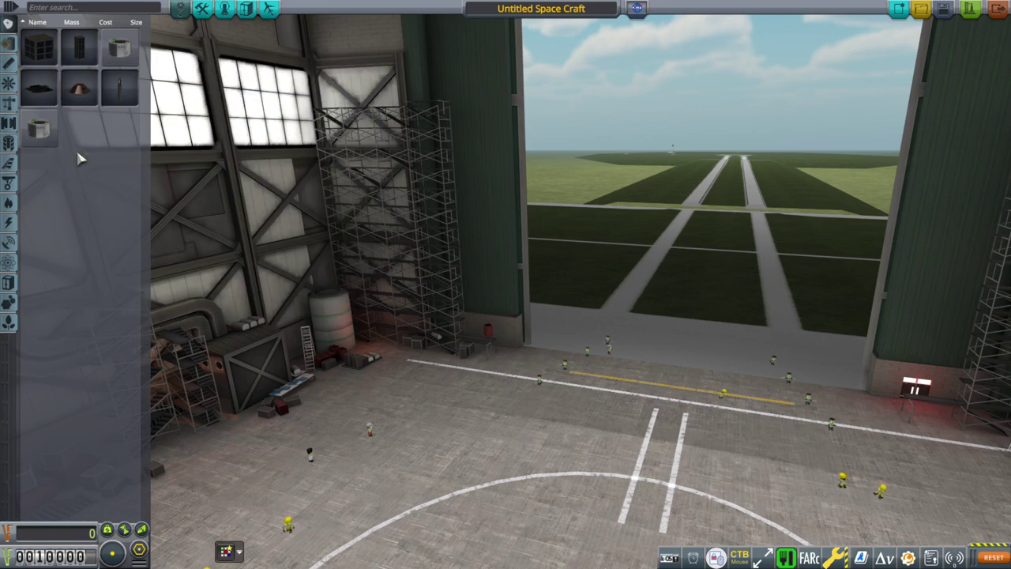
{"action": "mouse_move", "coordinate": [35, 49]}
{"action": "mouse_move", "coordinate": [126, 88]}
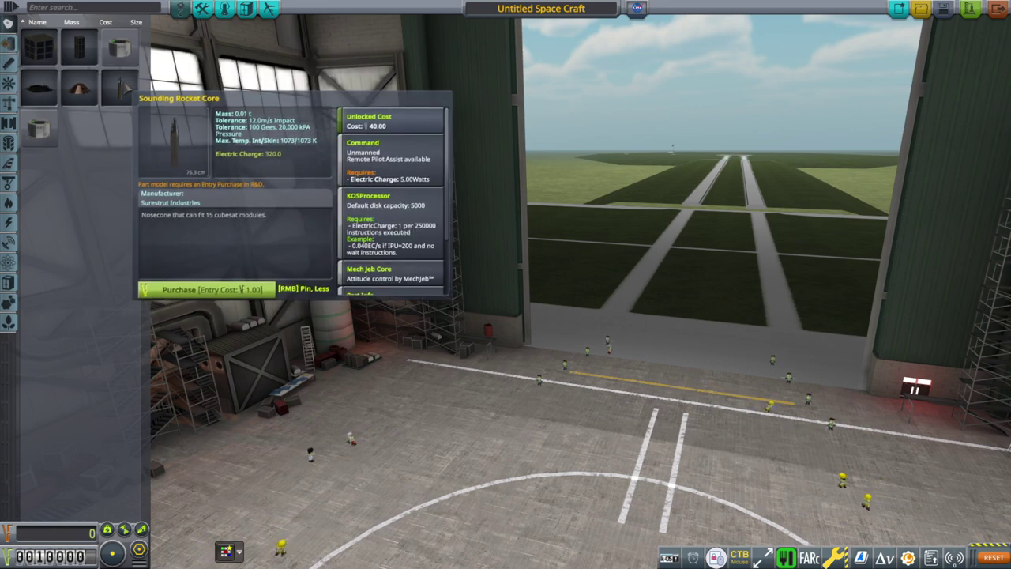
{"action": "left_click", "coordinate": [218, 290]}
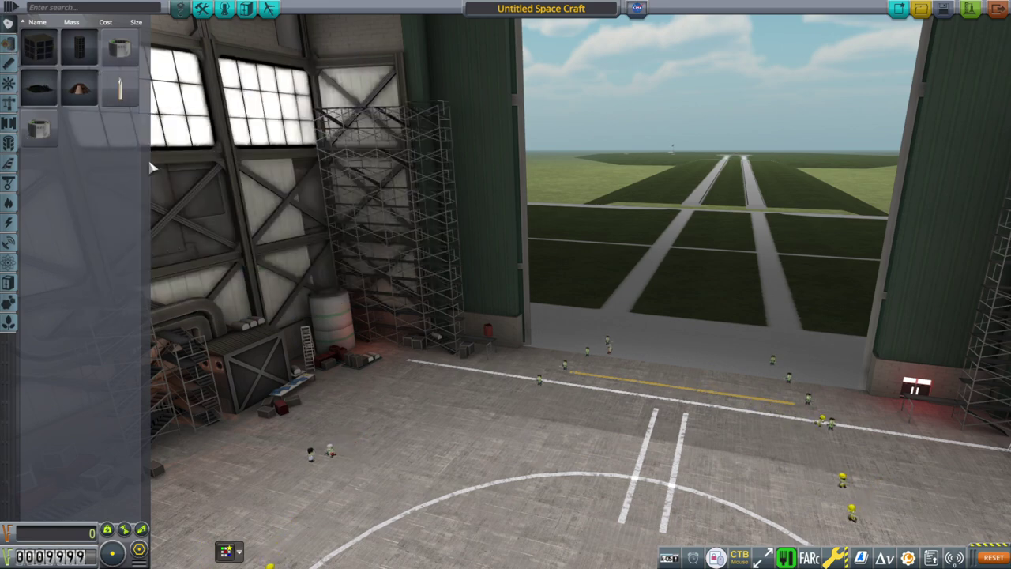
{"action": "mouse_move", "coordinate": [73, 93]}
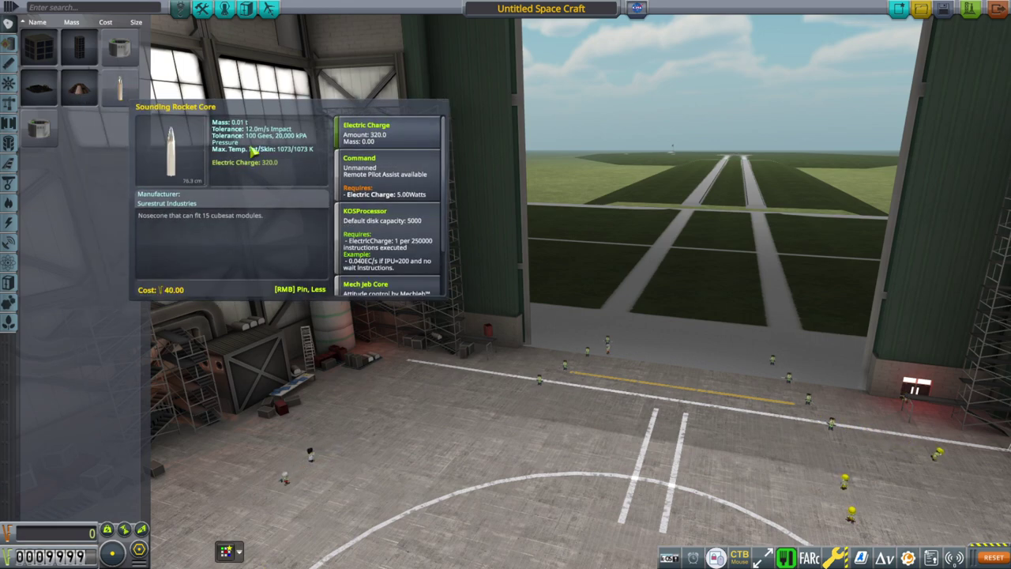
{"action": "left_click", "coordinate": [348, 182]}
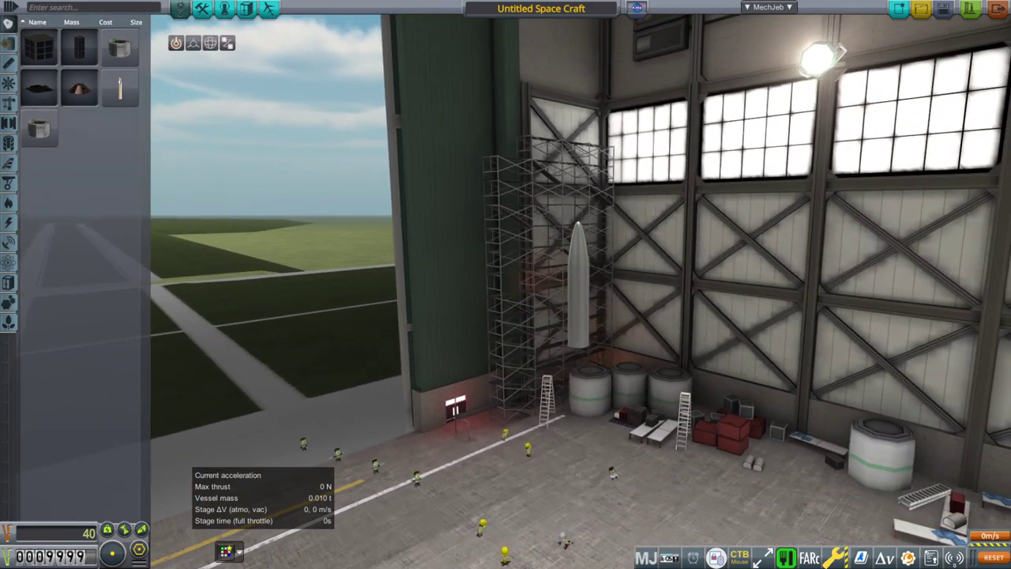
{"action": "left_click", "coordinate": [8, 43]}
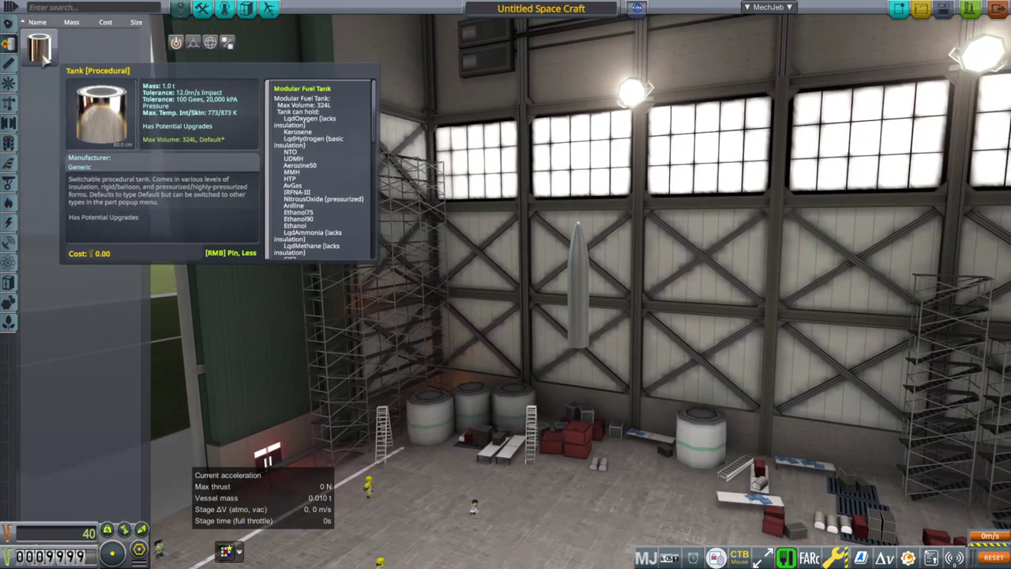
{"action": "left_click", "coordinate": [8, 63]}
{"action": "mouse_move", "coordinate": [32, 60]}
{"action": "left_click", "coordinate": [8, 43]}
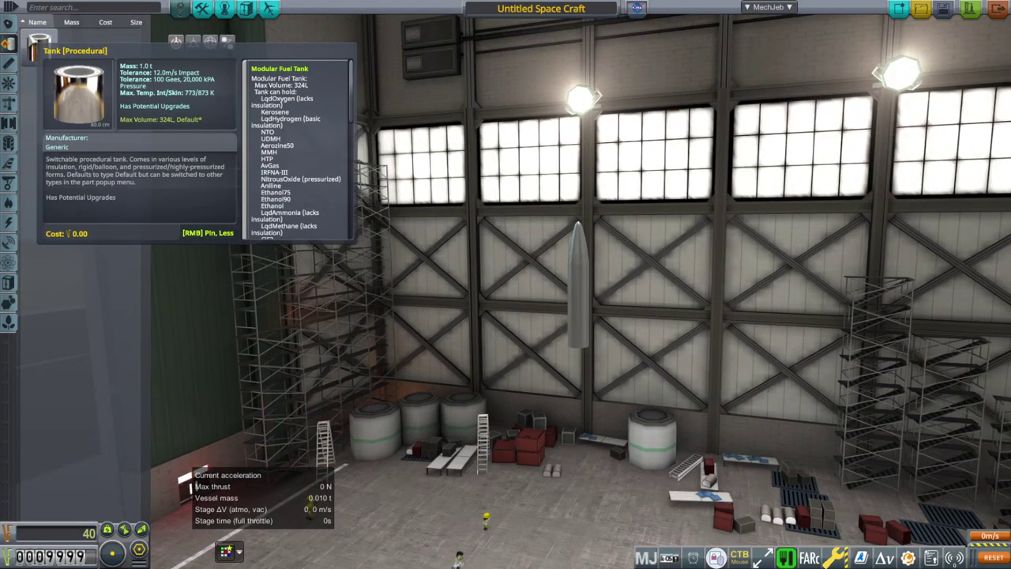
{"action": "left_click", "coordinate": [38, 48]}
{"action": "left_click", "coordinate": [680, 407]}
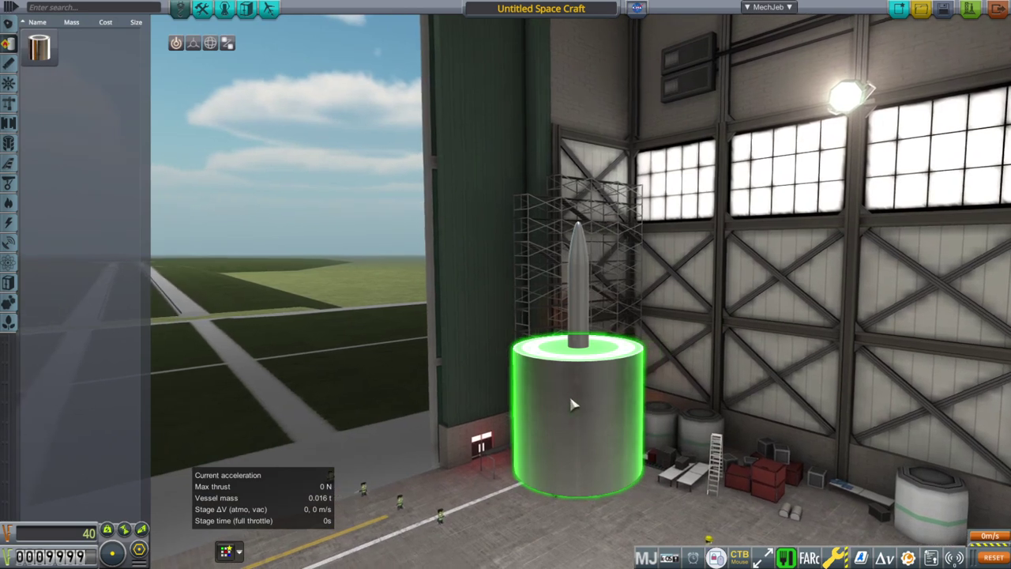
{"action": "left_click", "coordinate": [569, 393]}
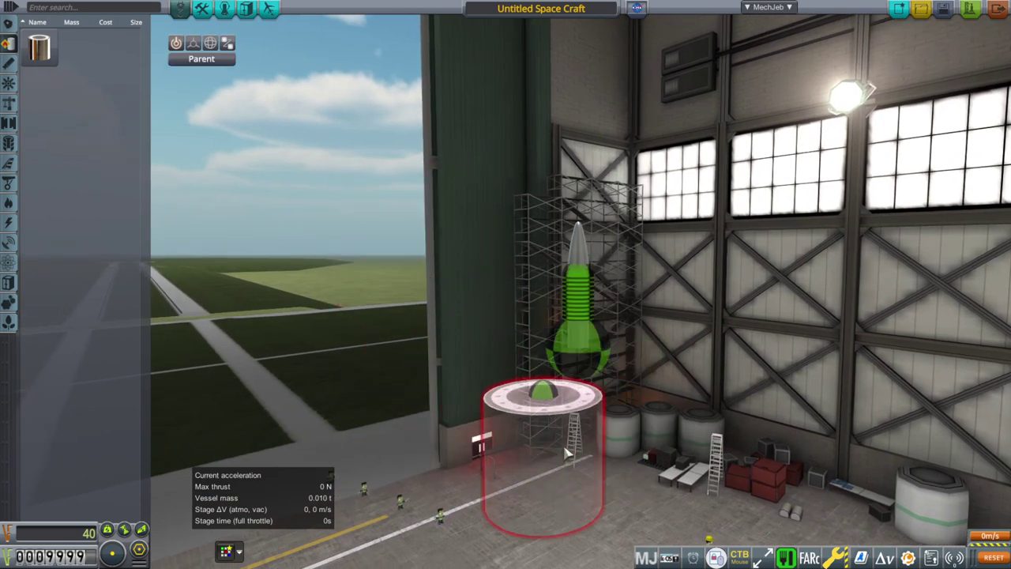
{"action": "left_click", "coordinate": [584, 423]}
{"action": "right_click", "coordinate": [577, 358]}
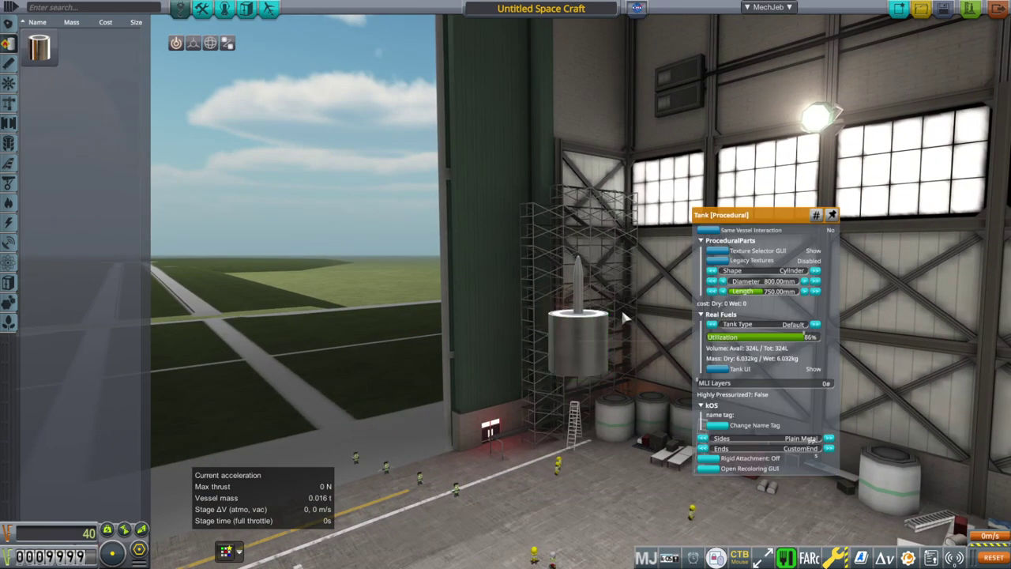
{"action": "left_click", "coordinate": [817, 281]}
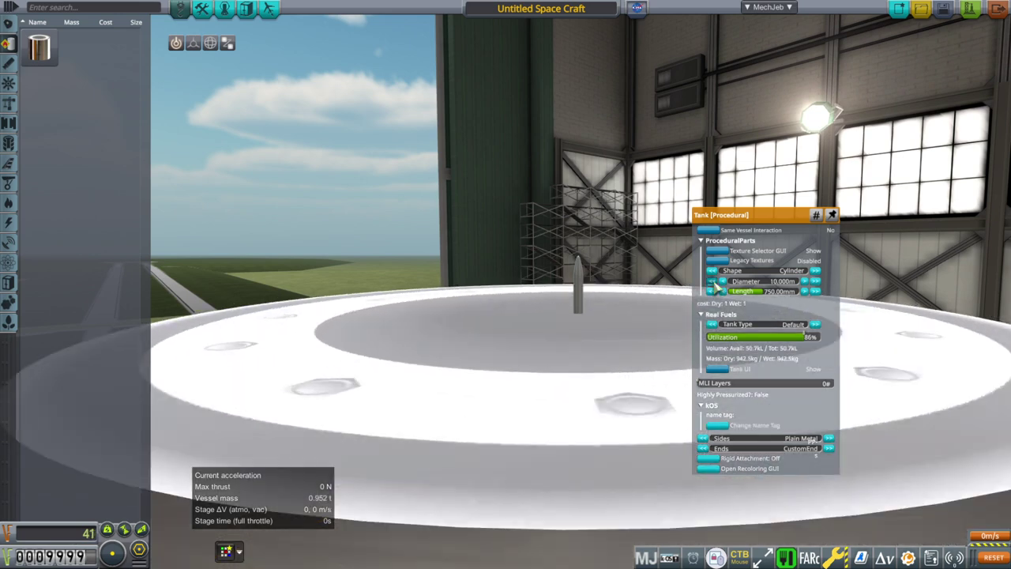
{"action": "left_click", "coordinate": [714, 282]}
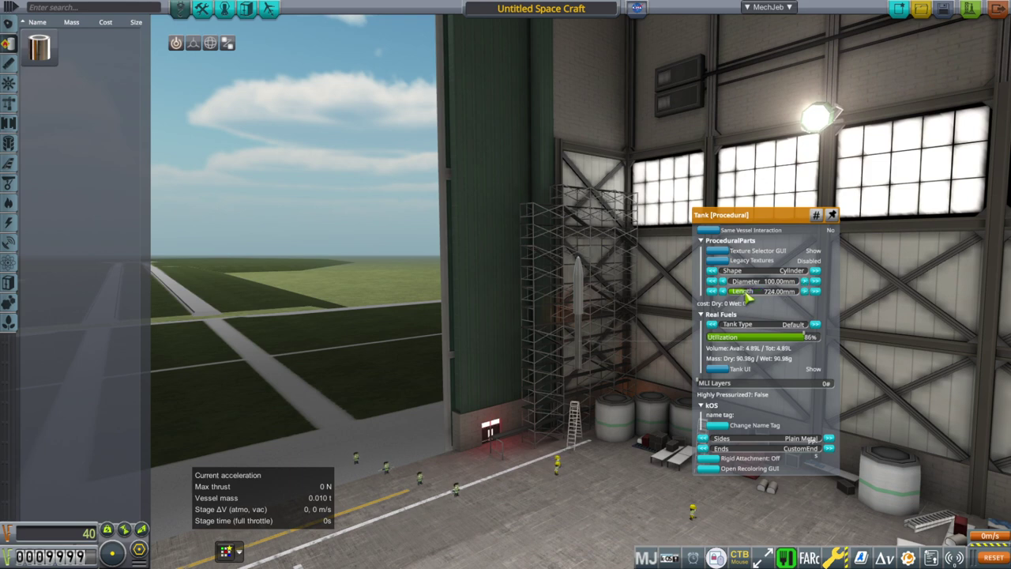
{"action": "left_click", "coordinate": [817, 282]}
{"action": "left_click", "coordinate": [722, 282]}
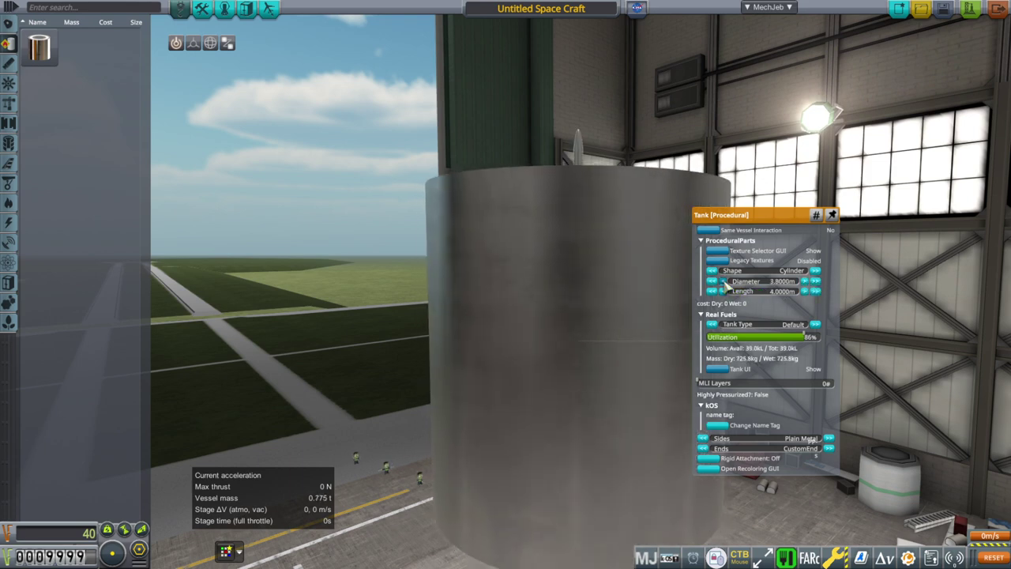
{"action": "double_click", "coordinate": [723, 282]}
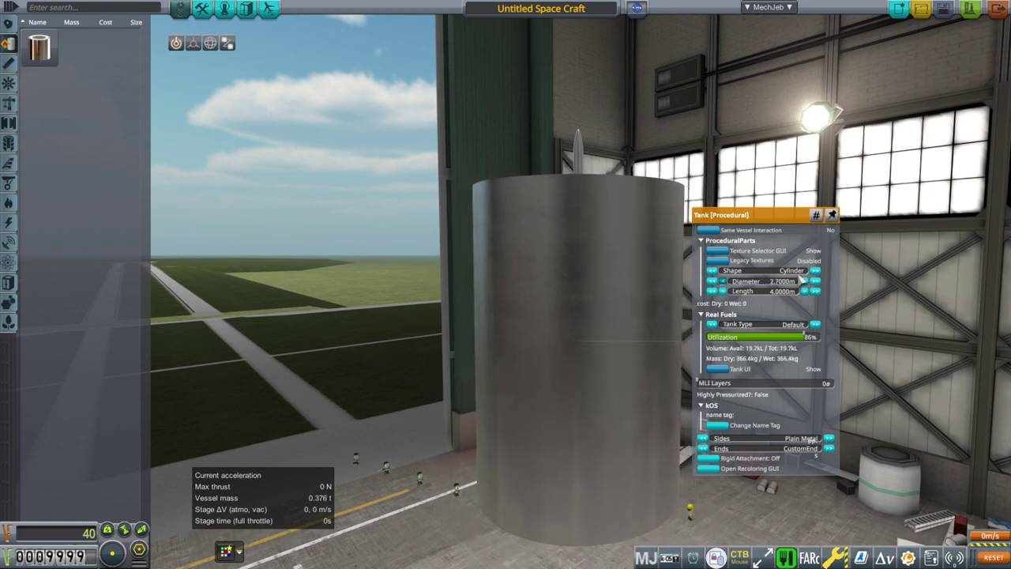
{"action": "left_click", "coordinate": [816, 271]}
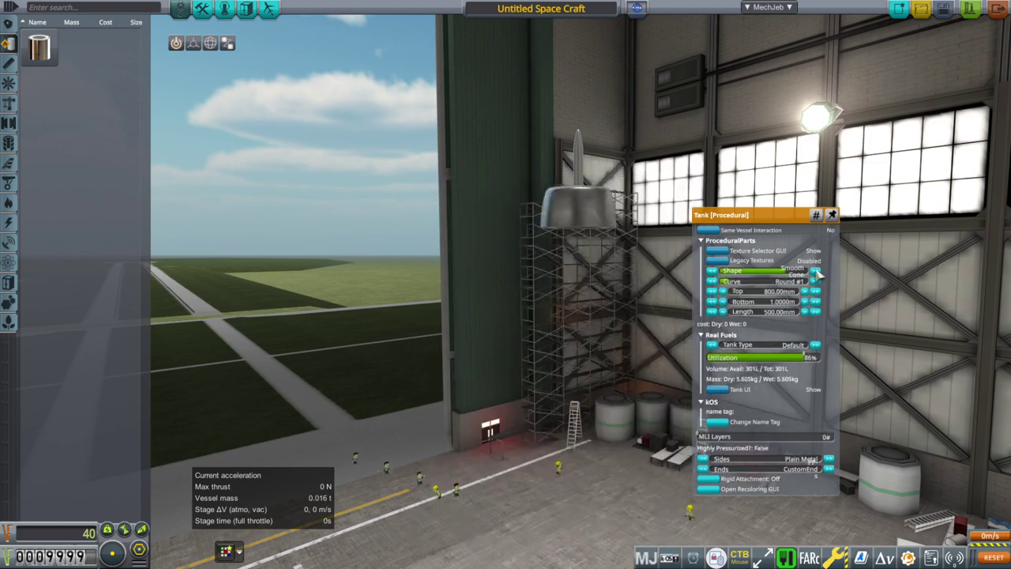
{"action": "left_click", "coordinate": [818, 272]}
Remove the trial fuel tank and browse the engine parts, checking the M3400 Rocket Motor's stats.
{"action": "left_click", "coordinate": [577, 210]}
{"action": "left_click", "coordinate": [53, 85]}
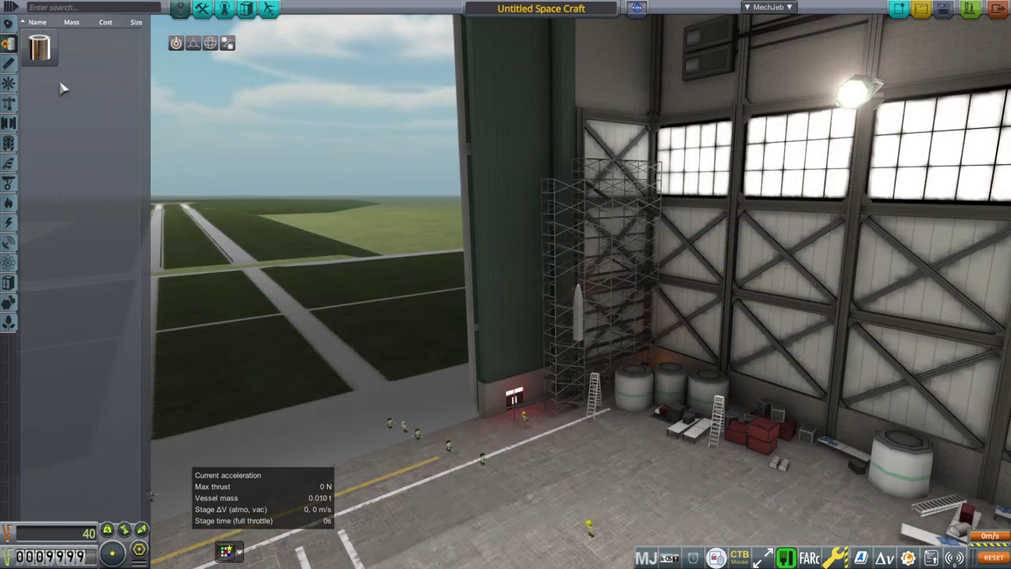
{"action": "left_click", "coordinate": [9, 64]}
{"action": "mouse_move", "coordinate": [129, 137]}
{"action": "mouse_move", "coordinate": [131, 164]}
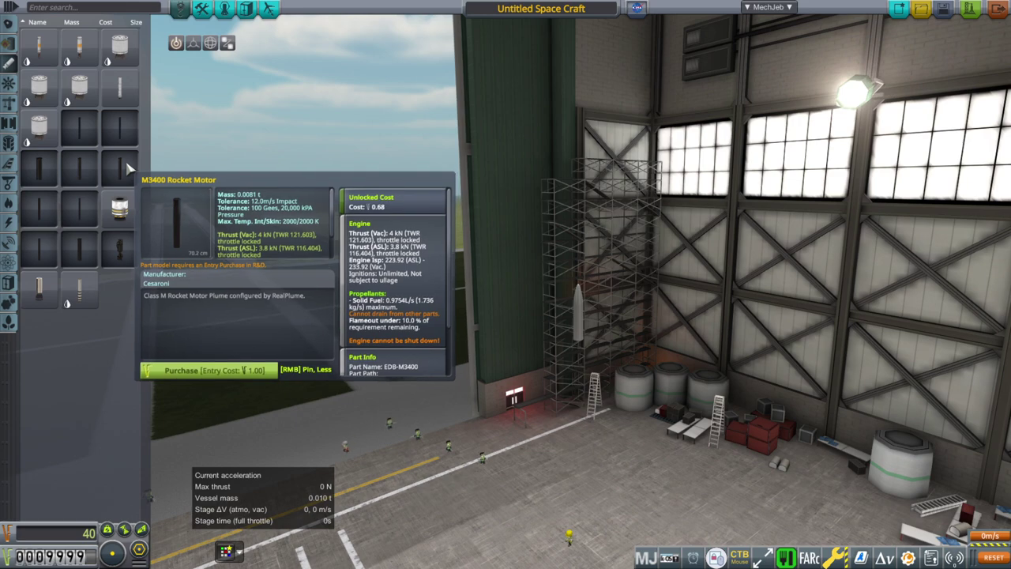
{"action": "left_click_drag", "start_coordinate": [129, 169], "coordinate": [334, 208]}
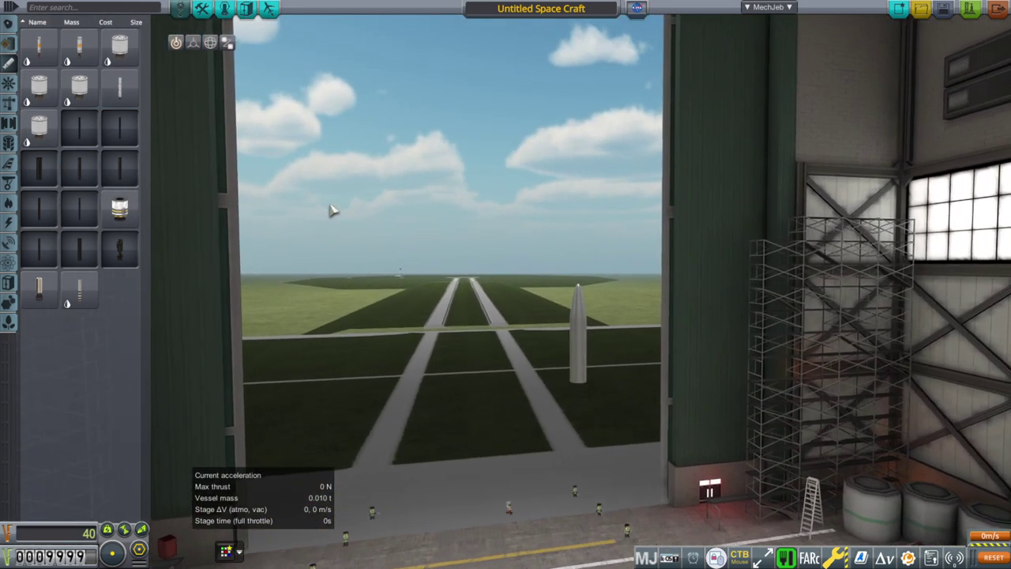
{"action": "scroll", "coordinate": [300, 207], "scroll_direction": "down", "scroll_amount": 3}
{"action": "mouse_move", "coordinate": [119, 169]}
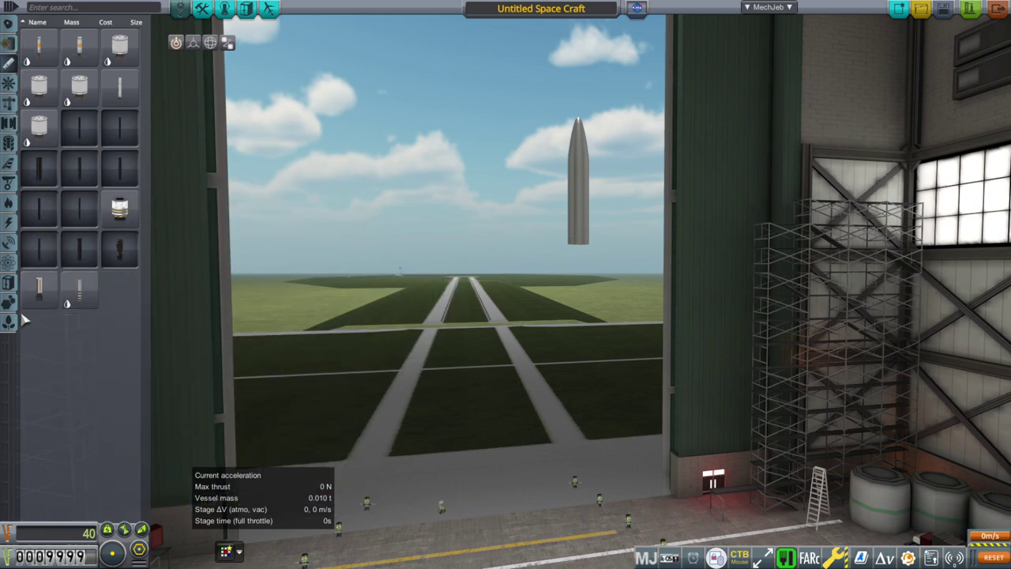
Filter the parts list with the search term 'cubesat'.
{"action": "left_click", "coordinate": [115, 10]}
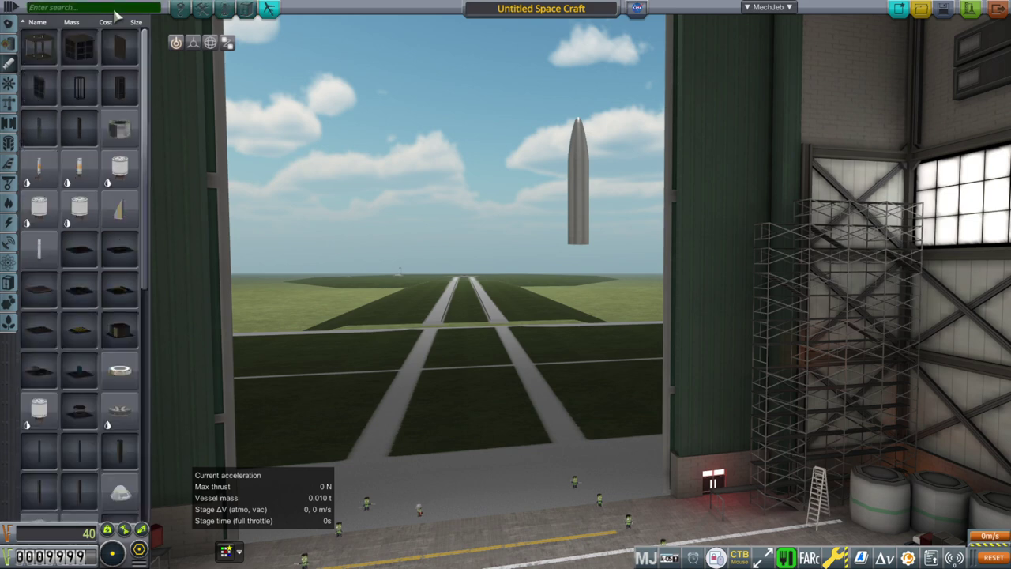
{"action": "type", "text": "cubesat"}
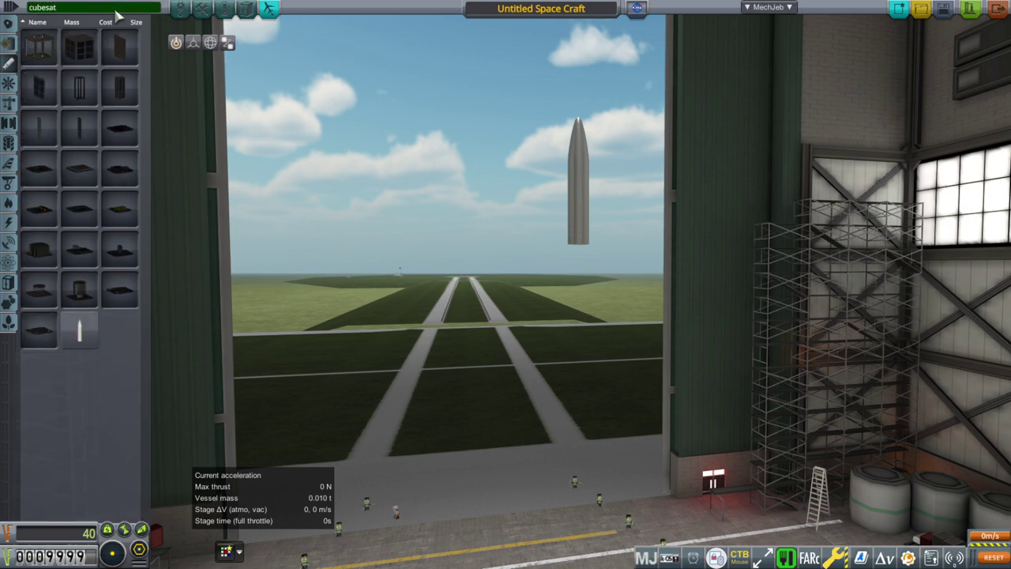
{"action": "mouse_move", "coordinate": [90, 189]}
Inspect the Sounding Rocket Core's settings and review the Simple Antennae for CubeSats 1 card.
{"action": "right_click", "coordinate": [573, 189]}
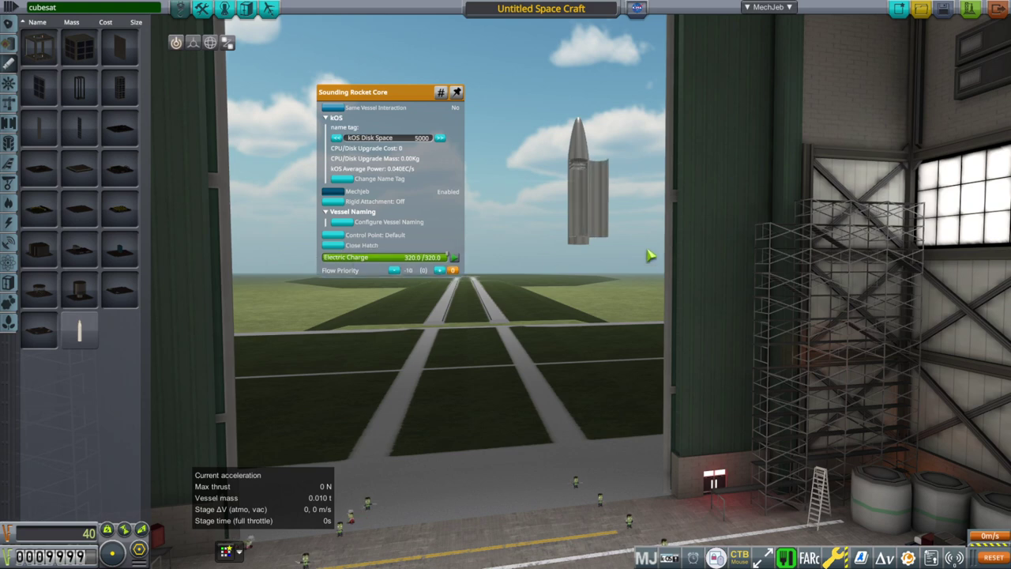
{"action": "scroll", "coordinate": [664, 245], "scroll_direction": "up", "scroll_amount": 5}
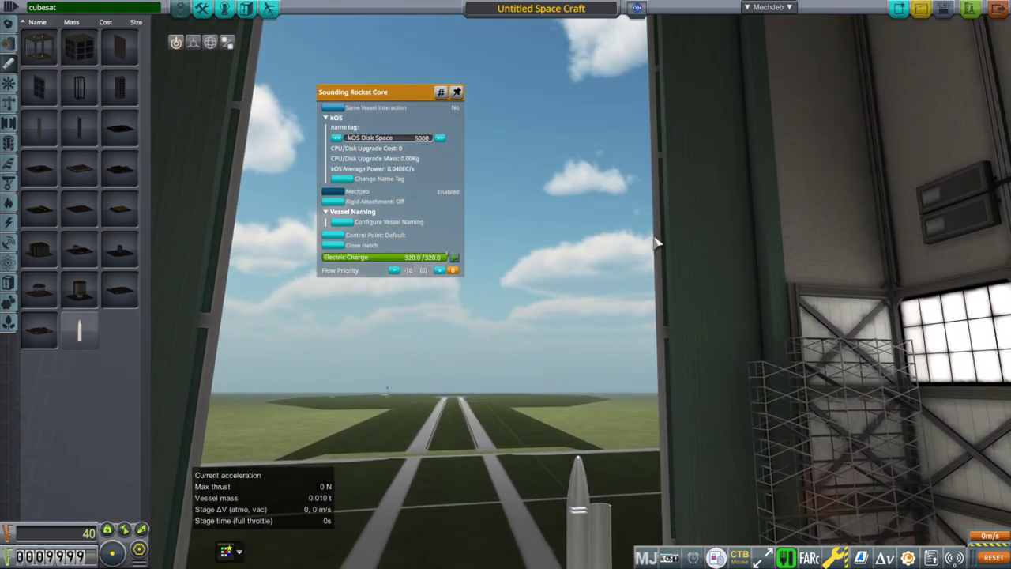
{"action": "scroll", "coordinate": [655, 320], "scroll_direction": "down", "scroll_amount": 4}
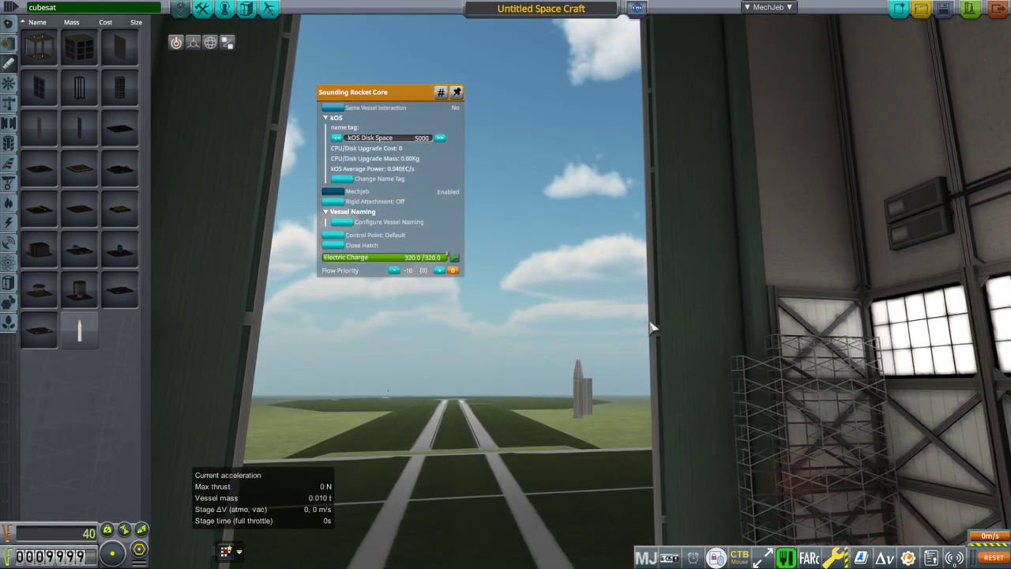
{"action": "scroll", "coordinate": [652, 325], "scroll_direction": "down", "scroll_amount": 3}
{"action": "scroll", "coordinate": [652, 326], "scroll_direction": "up", "scroll_amount": 2}
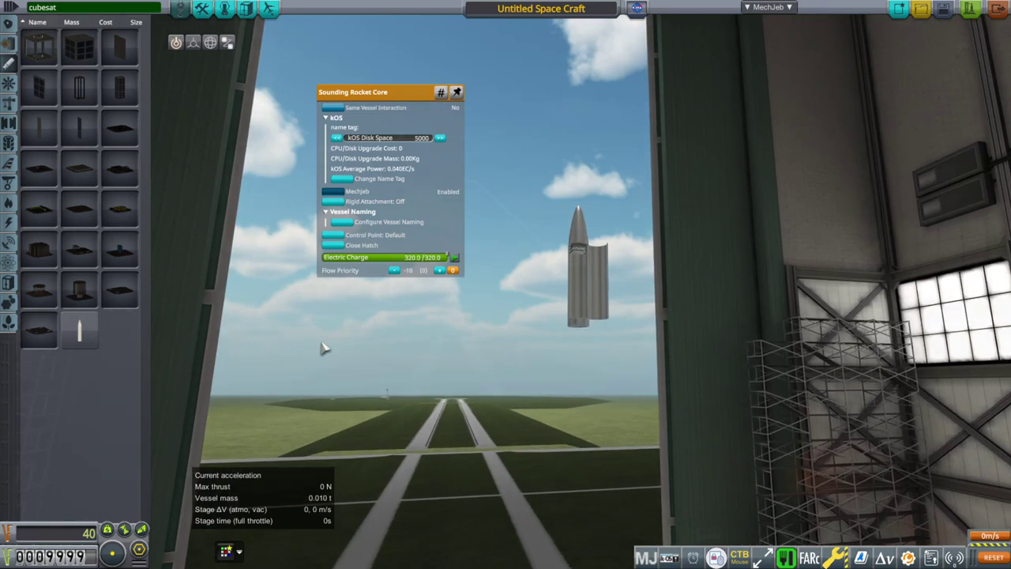
{"action": "scroll", "coordinate": [300, 346], "scroll_direction": "up", "scroll_amount": 2}
{"action": "mouse_move", "coordinate": [89, 297]}
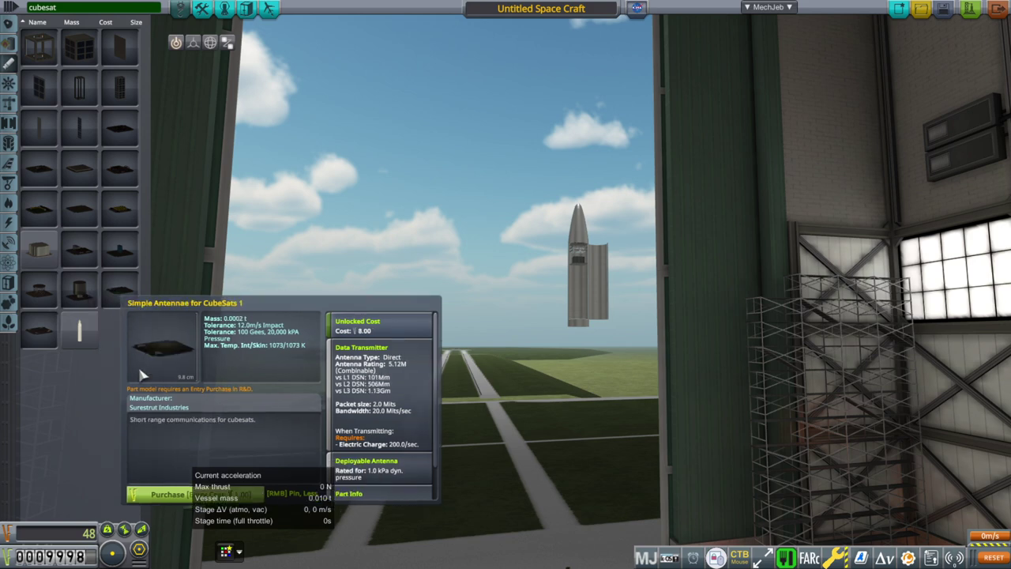
Unlock the Simple Antennae for CubeSats 1 and attach it to the rocket.
{"action": "left_click", "coordinate": [164, 495]}
{"action": "left_click", "coordinate": [120, 299]}
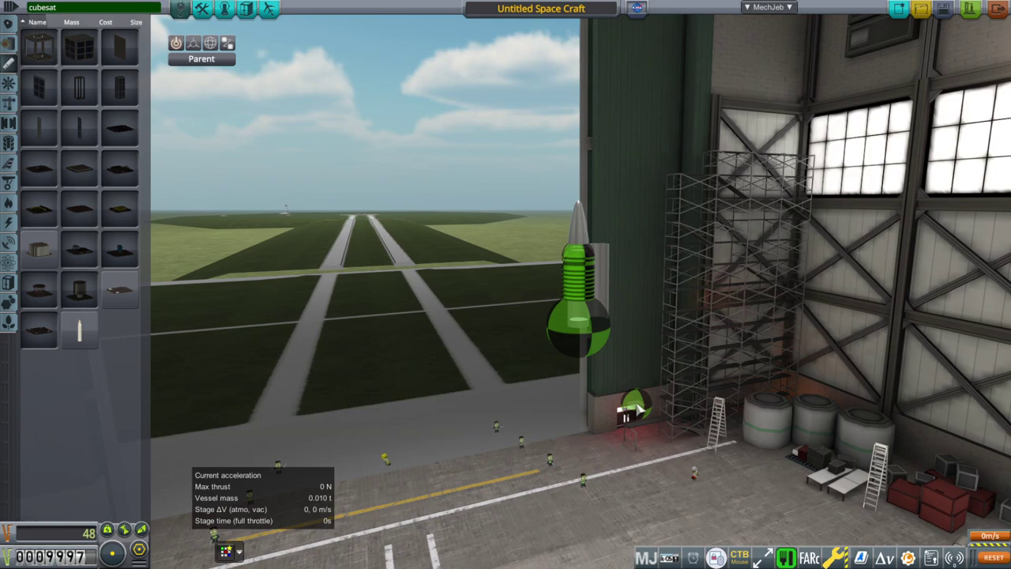
{"action": "left_click", "coordinate": [624, 411]}
{"action": "scroll", "coordinate": [600, 372], "scroll_direction": "up", "scroll_amount": 5}
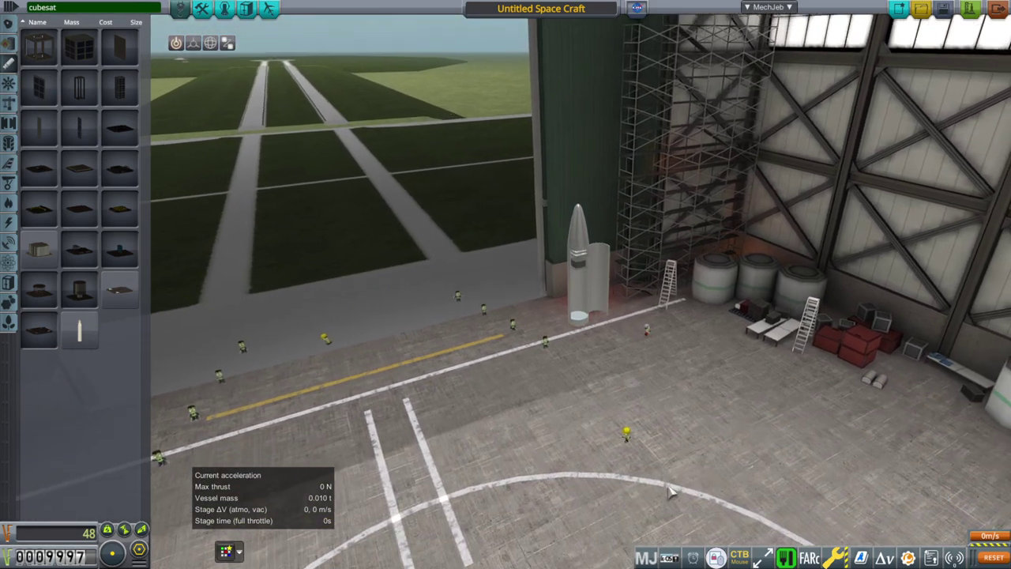
{"action": "scroll", "coordinate": [677, 439], "scroll_direction": "up", "scroll_amount": 5}
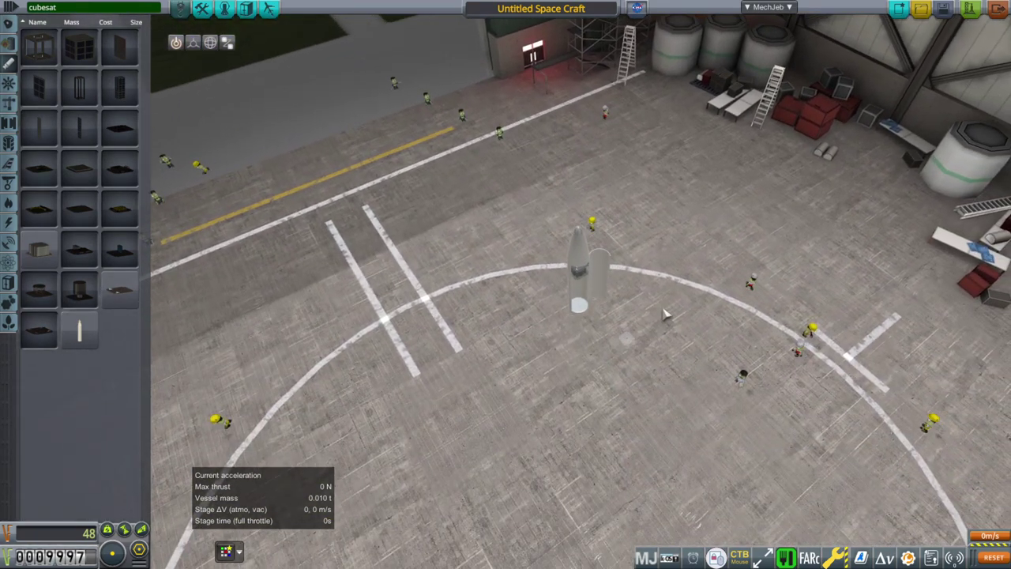
{"action": "scroll", "coordinate": [656, 367], "scroll_direction": "down", "scroll_amount": 5}
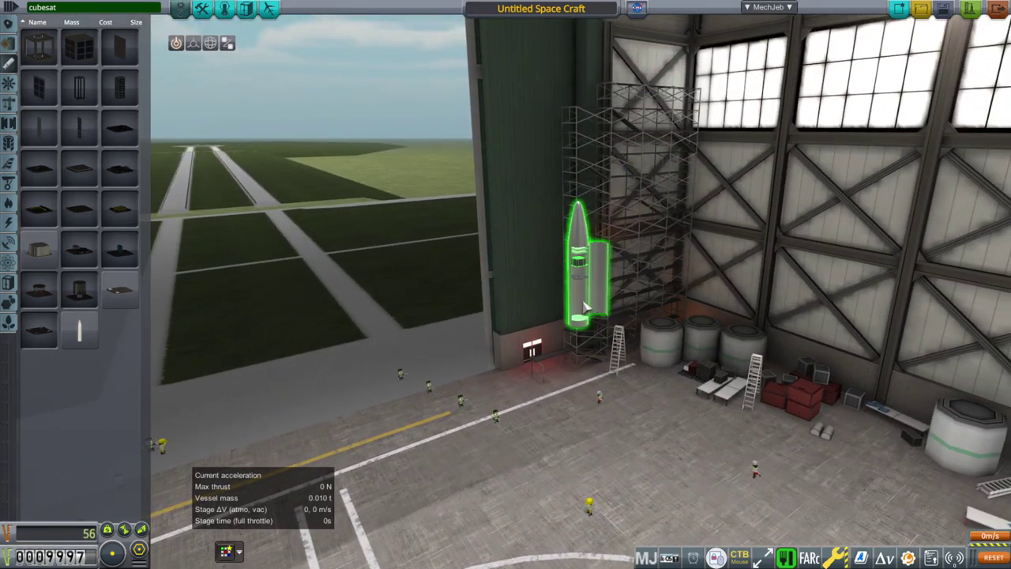
{"action": "scroll", "coordinate": [584, 307], "scroll_direction": "up", "scroll_amount": 5}
Check the attached antenna's part settings beside the rocket.
{"action": "right_click", "coordinate": [581, 273]}
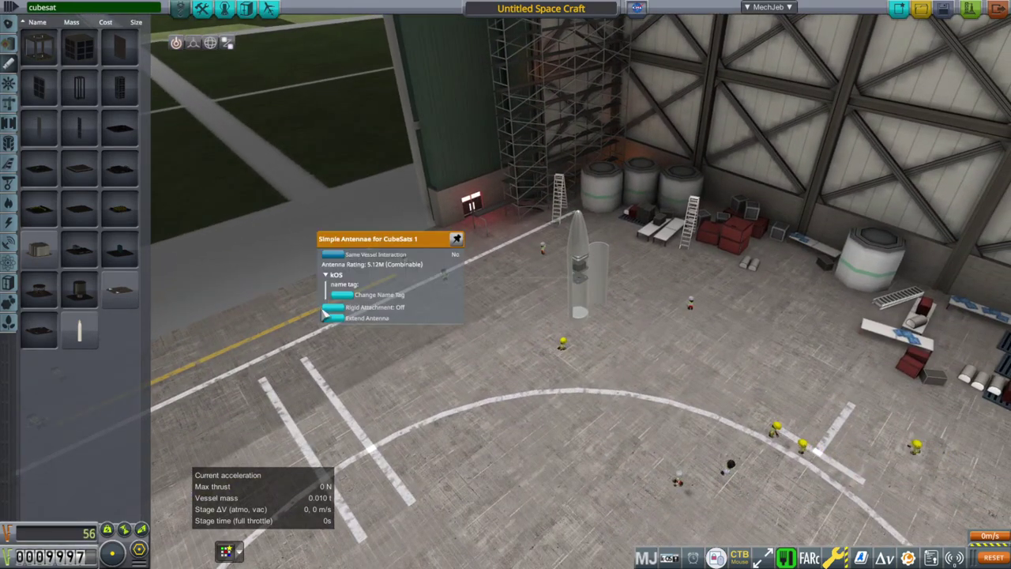
{"action": "scroll", "coordinate": [528, 365], "scroll_direction": "up", "scroll_amount": 3}
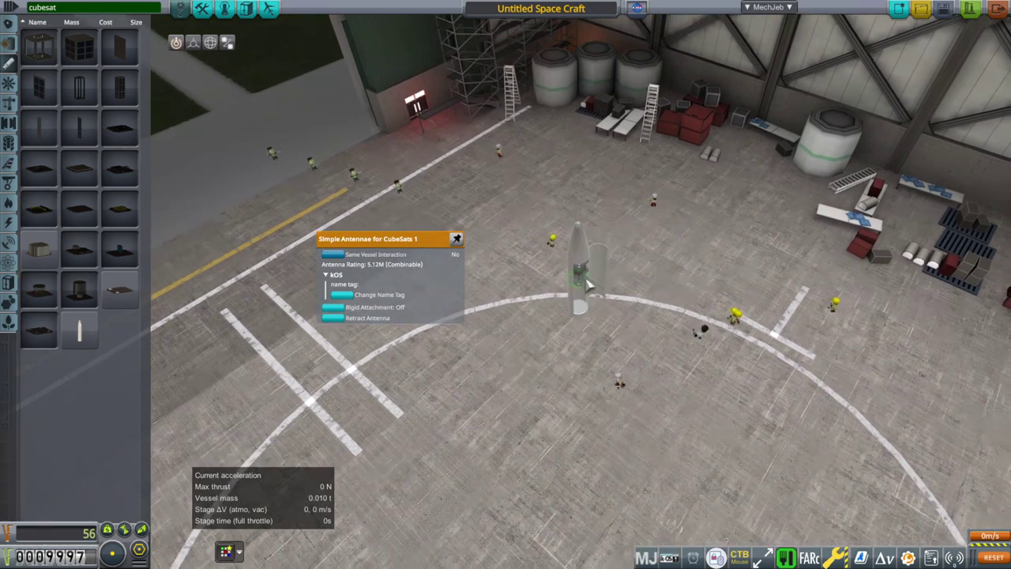
{"action": "scroll", "coordinate": [610, 309], "scroll_direction": "down", "scroll_amount": 5}
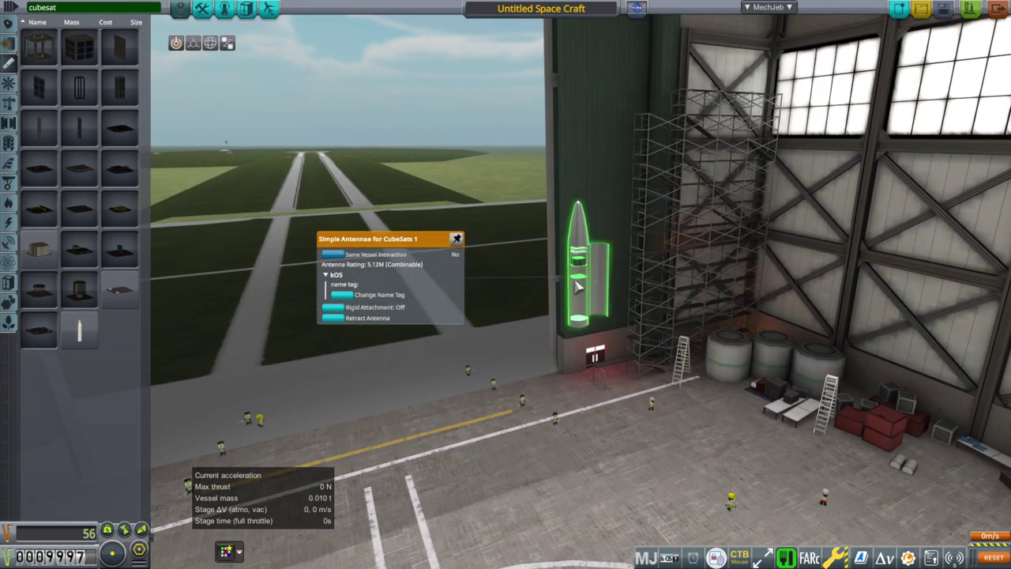
{"action": "right_click", "coordinate": [579, 282]}
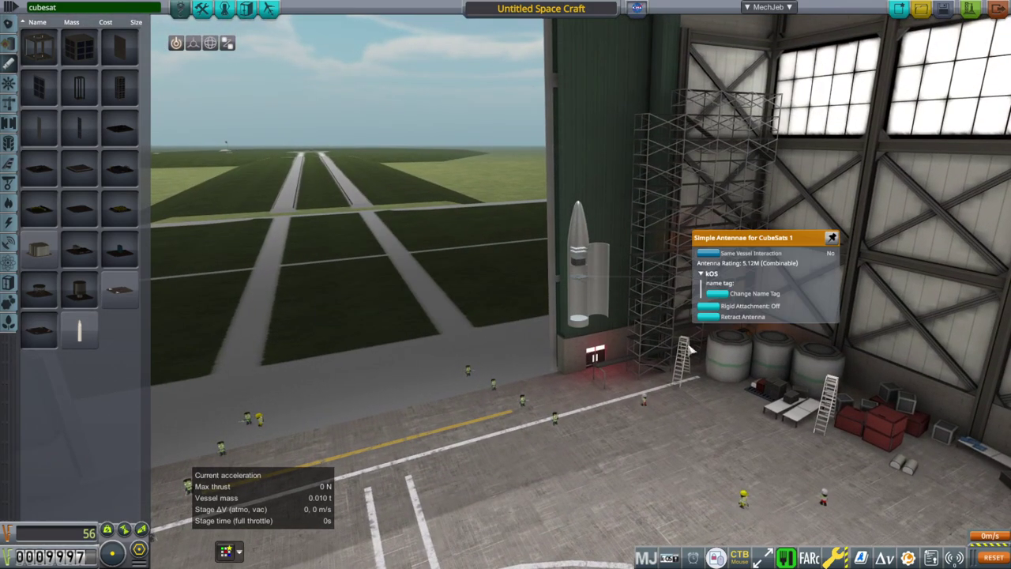
{"action": "scroll", "coordinate": [705, 373], "scroll_direction": "down", "scroll_amount": 5}
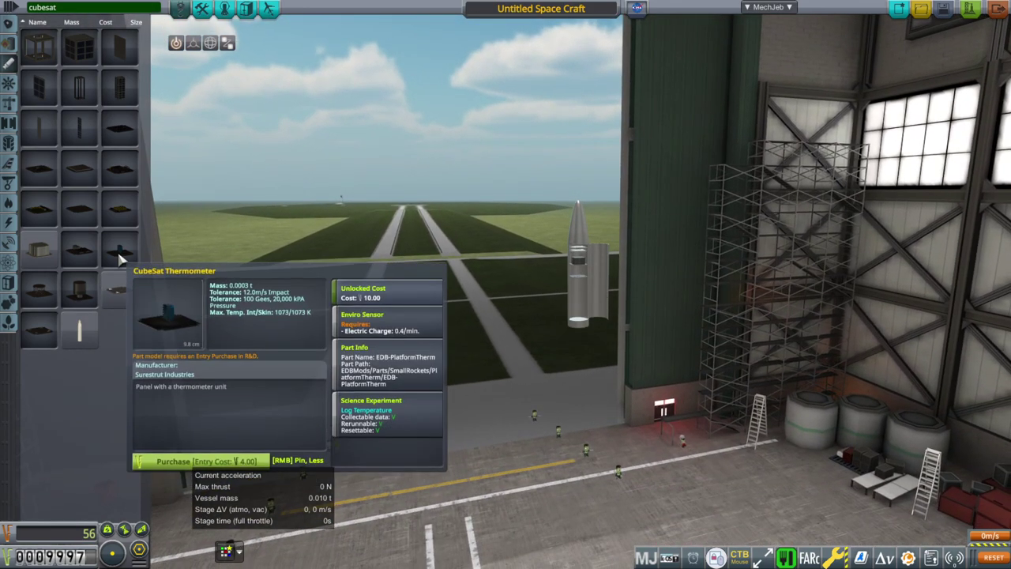
Buy the CubeSat Star Tracker, Thermometer, Barometer and Accelerometer parts.
{"action": "mouse_move", "coordinate": [123, 253]}
{"action": "mouse_move", "coordinate": [79, 245]}
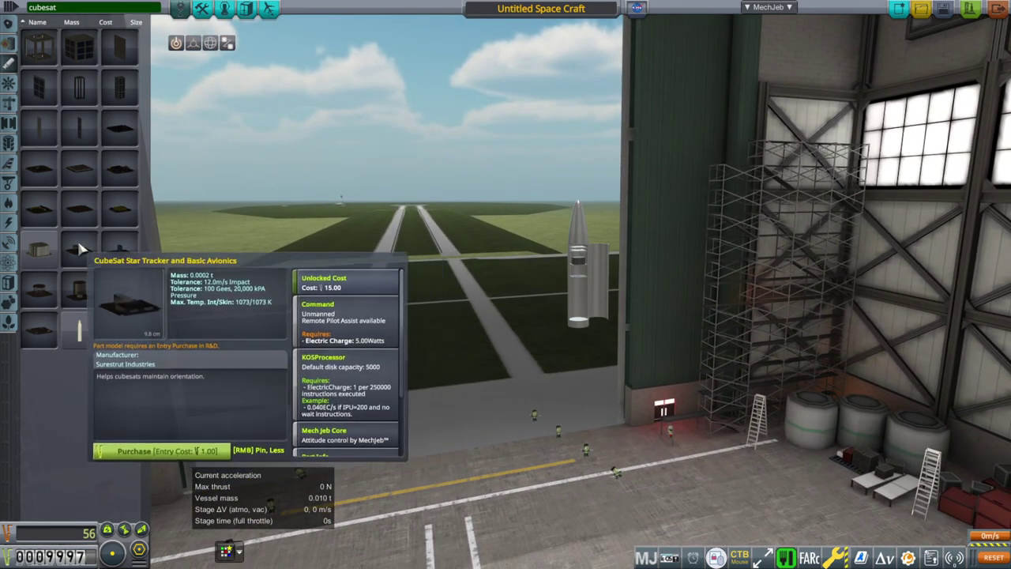
{"action": "left_click", "coordinate": [199, 451]}
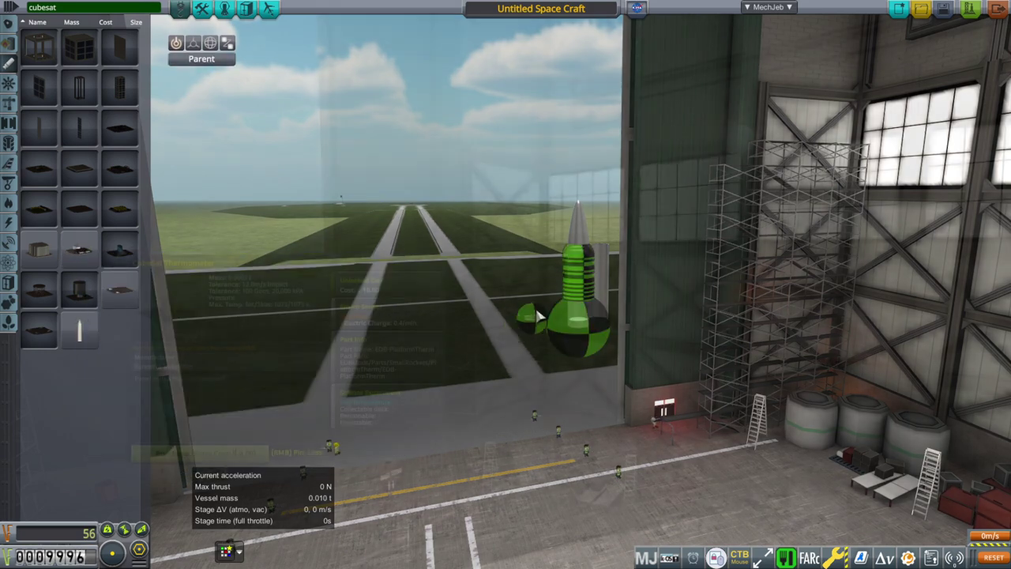
{"action": "mouse_move", "coordinate": [120, 252]}
{"action": "left_click", "coordinate": [198, 454]}
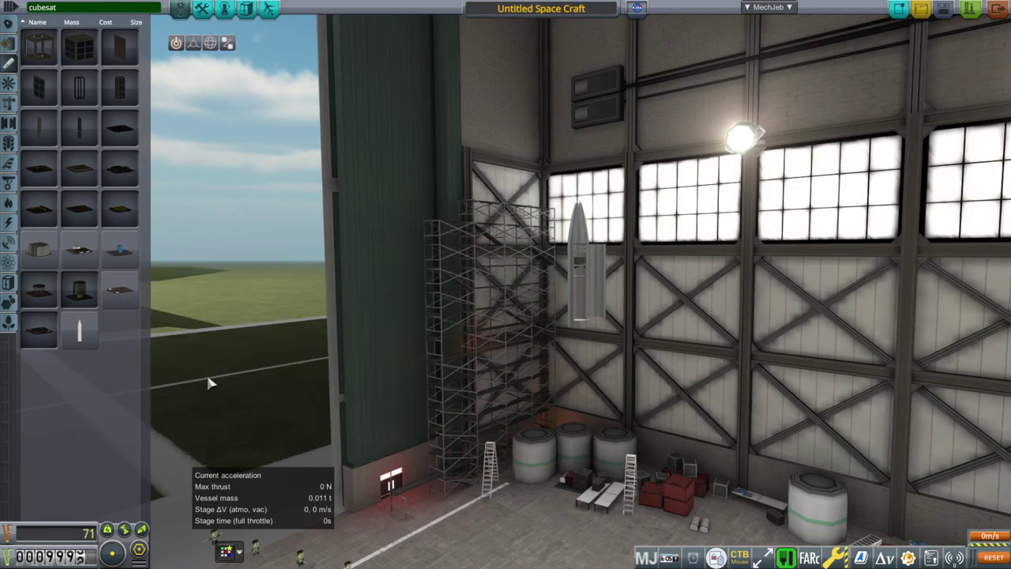
{"action": "mouse_move", "coordinate": [47, 221]}
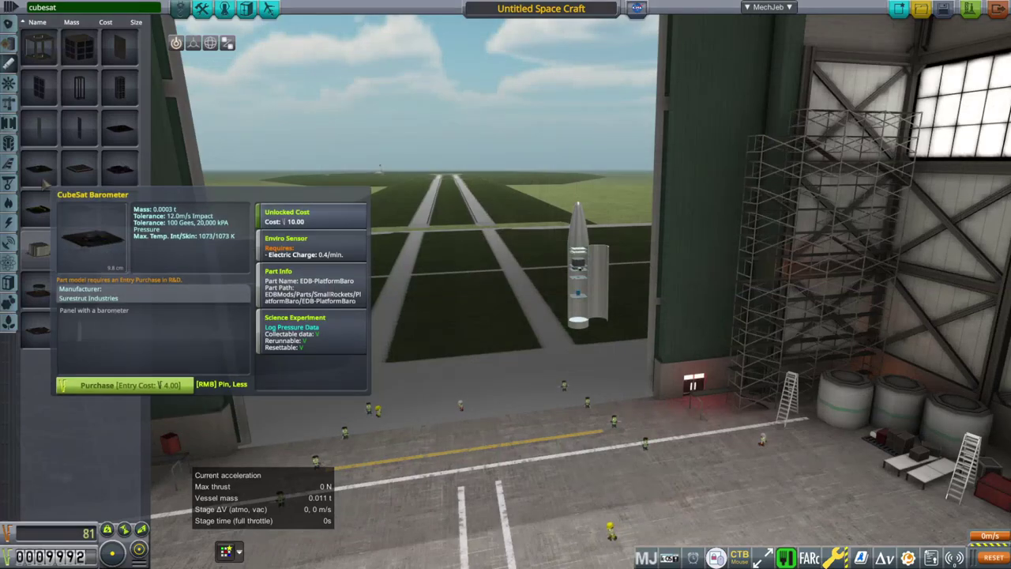
{"action": "mouse_move", "coordinate": [40, 167]}
{"action": "left_click", "coordinate": [121, 369]}
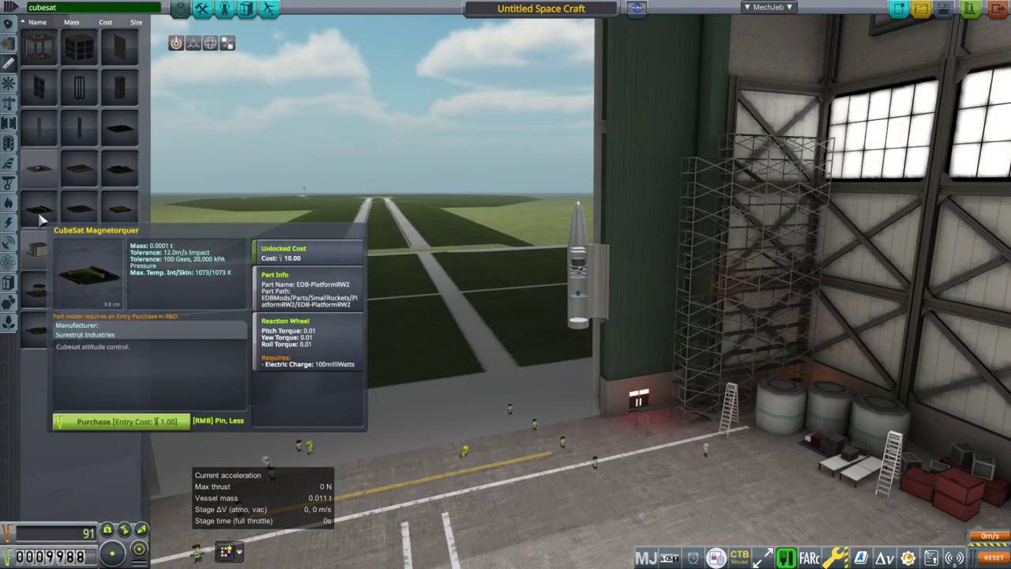
{"action": "mouse_move", "coordinate": [113, 139]}
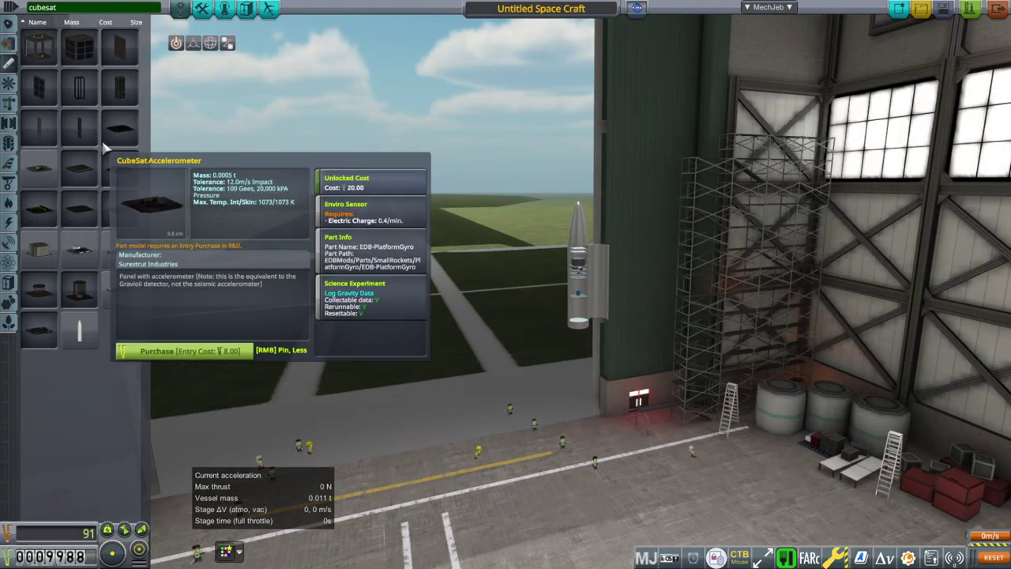
{"action": "left_click", "coordinate": [197, 335]}
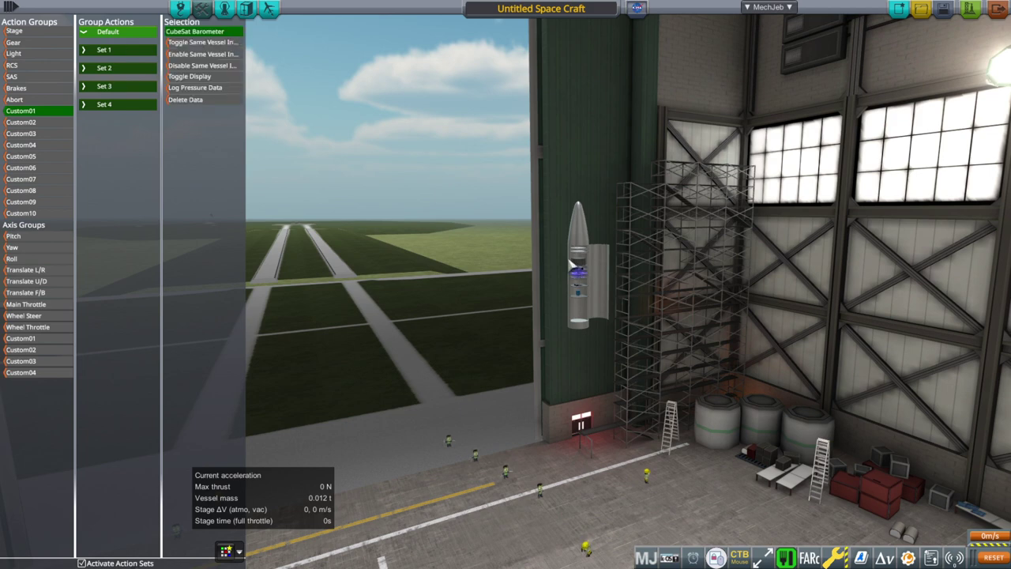
Assign Log Pressure Data to Custom01, and Toggle Hatch plus the antenna toggle to Custom02.
{"action": "left_click", "coordinate": [207, 87]}
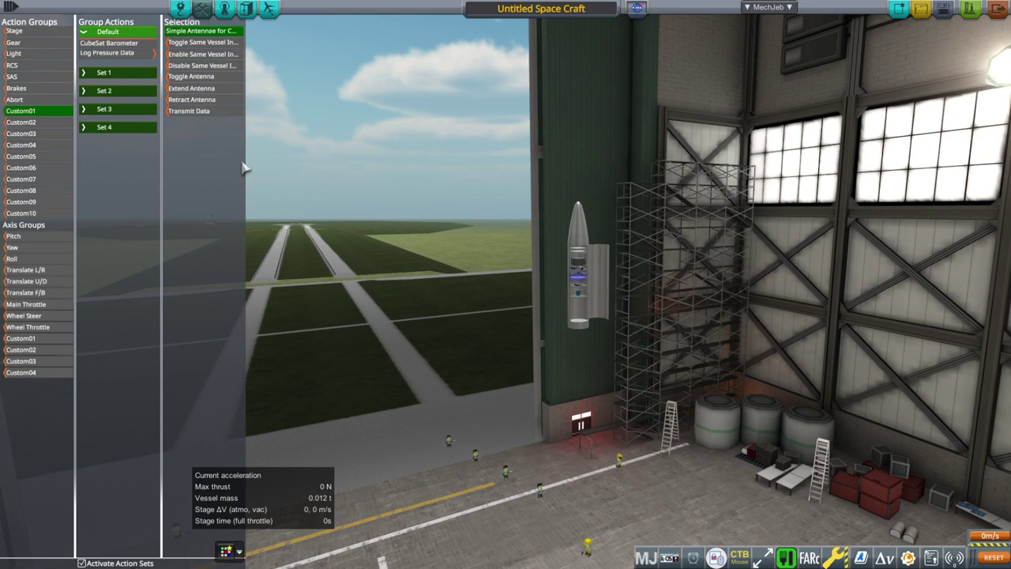
{"action": "left_click", "coordinate": [20, 121]}
{"action": "left_click", "coordinate": [203, 89]}
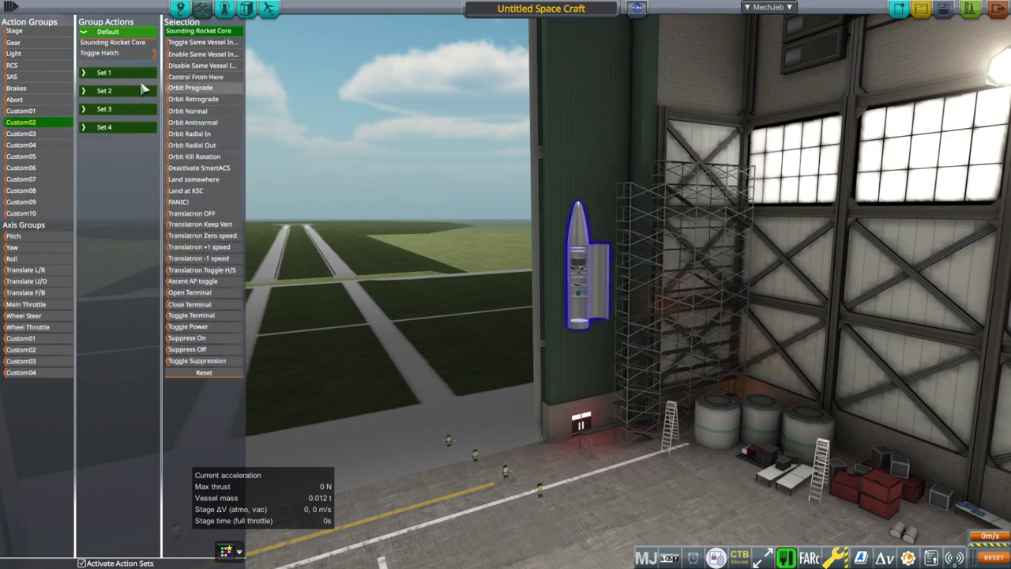
{"action": "left_click", "coordinate": [600, 251]}
{"action": "left_click", "coordinate": [183, 9]}
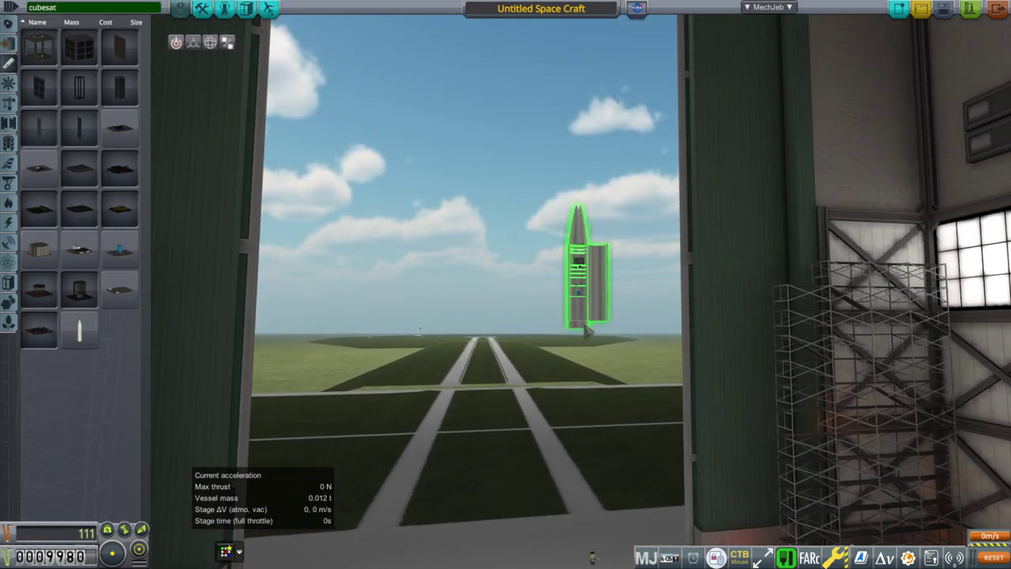
Check the Sounding Rocket Core's part options while orbiting around the rocket.
{"action": "right_click", "coordinate": [581, 255]}
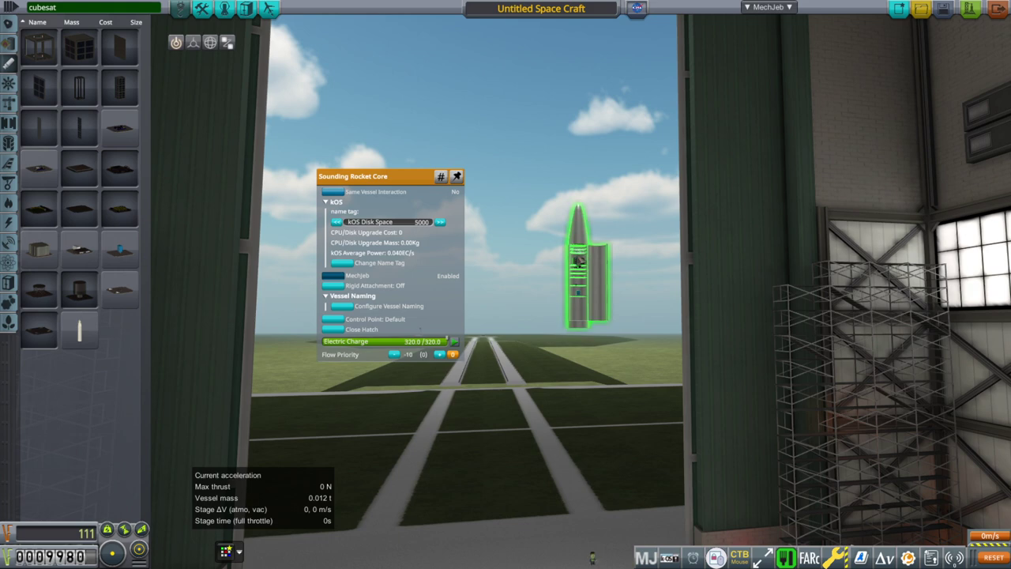
{"action": "right_click", "coordinate": [579, 263]}
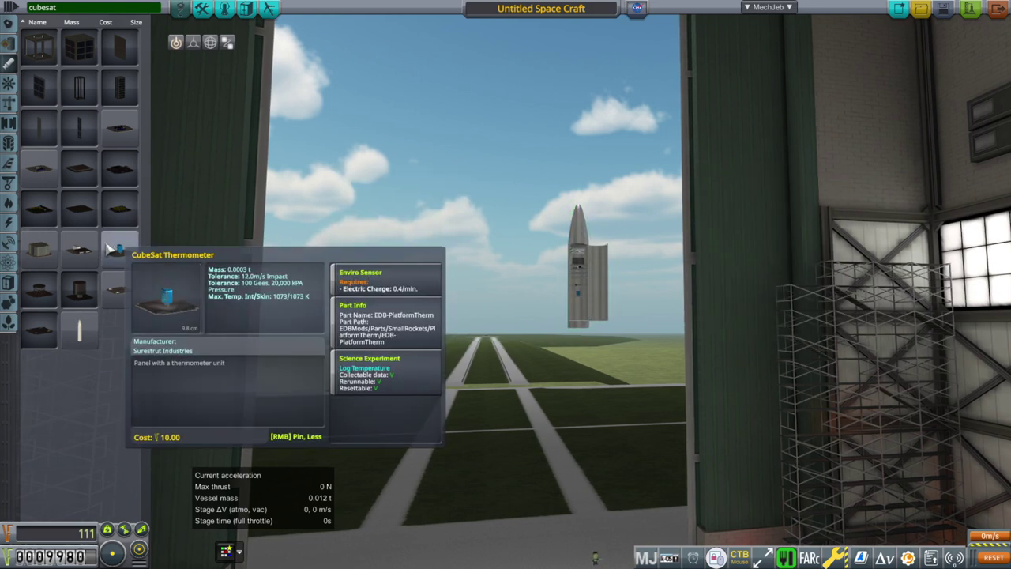
{"action": "left_click_drag", "start_coordinate": [198, 273], "coordinate": [444, 275]}
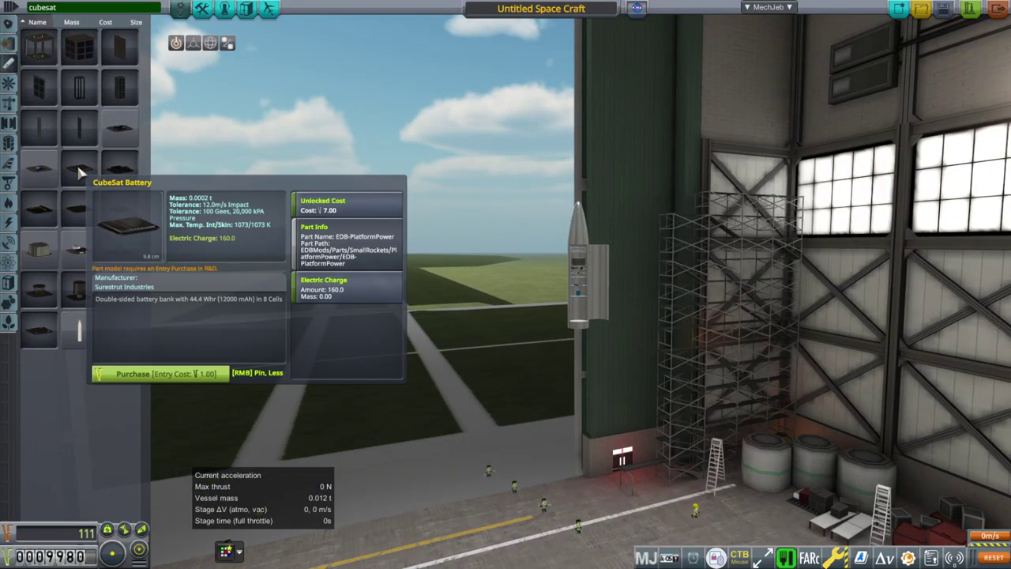
Buy the CubeSat Battery, mount it on the rocket core, and show the Fuel Tanks parts.
{"action": "left_click", "coordinate": [197, 372]}
{"action": "left_click", "coordinate": [80, 169]}
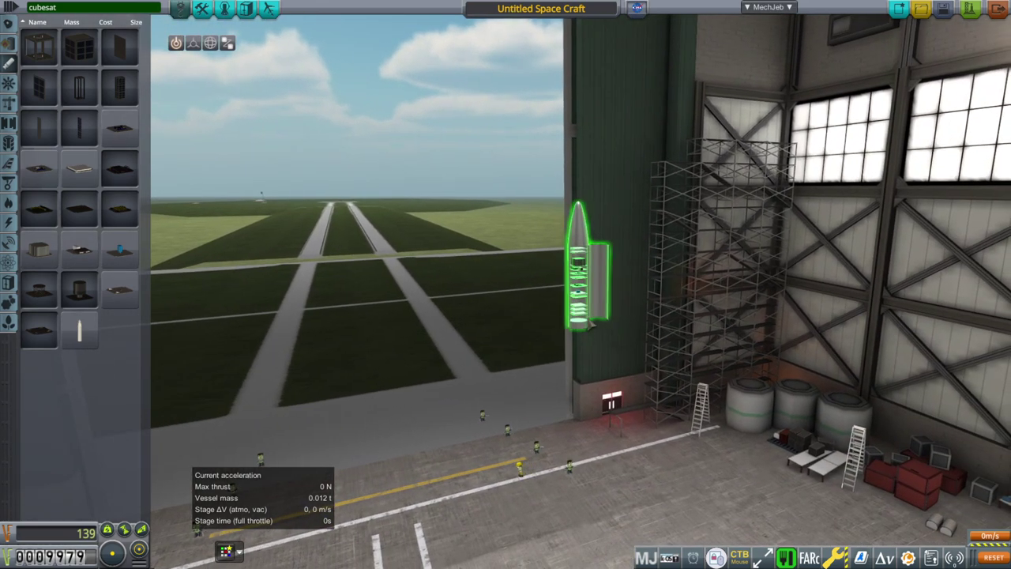
{"action": "right_click", "coordinate": [601, 330]}
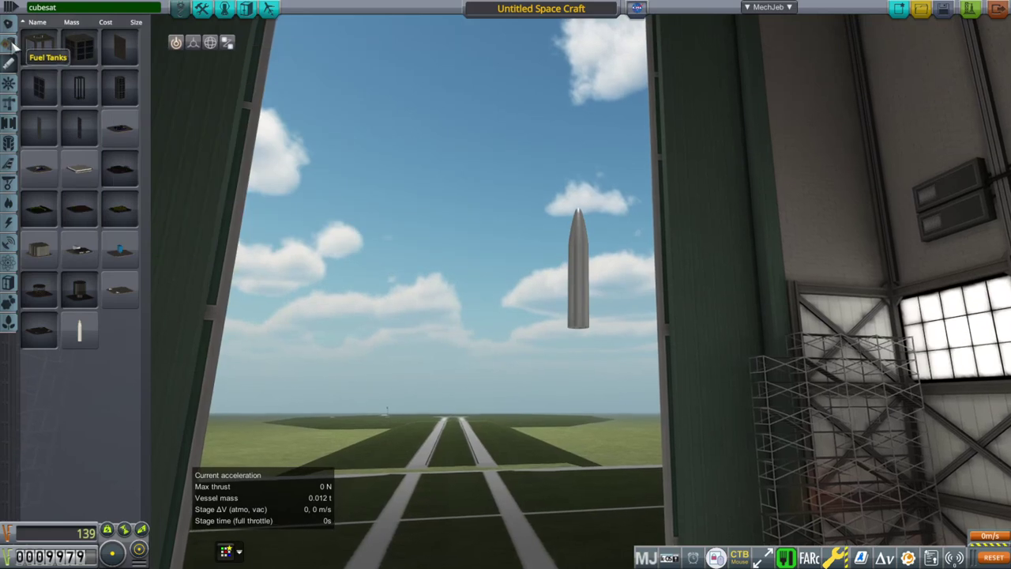
{"action": "left_click", "coordinate": [8, 43]}
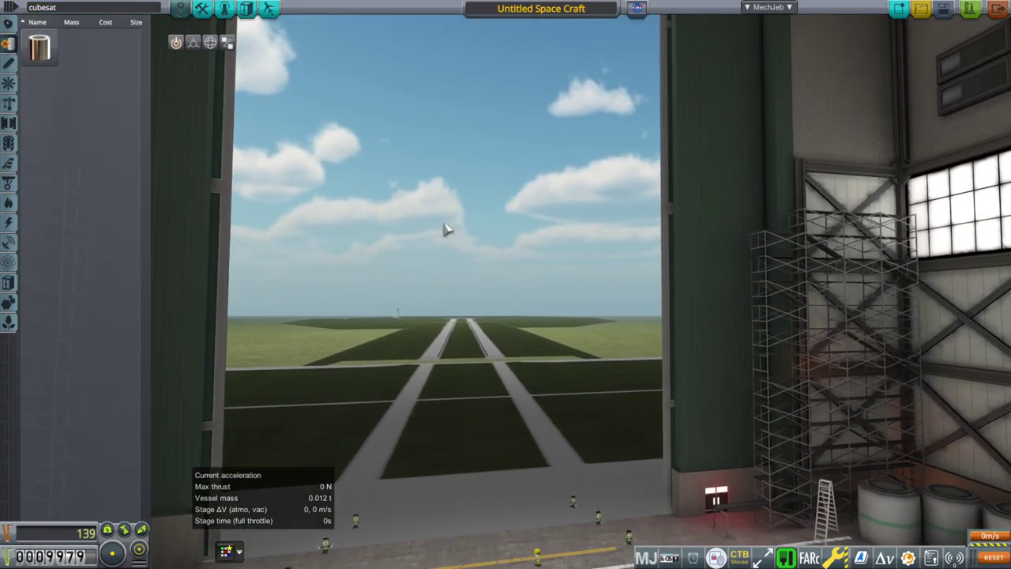
Bring up the Delta-V Stats readout and position it above the rocket.
{"action": "scroll", "coordinate": [522, 218], "scroll_direction": "up", "scroll_amount": 3}
{"action": "left_click", "coordinate": [8, 63]}
{"action": "mouse_move", "coordinate": [768, 8]}
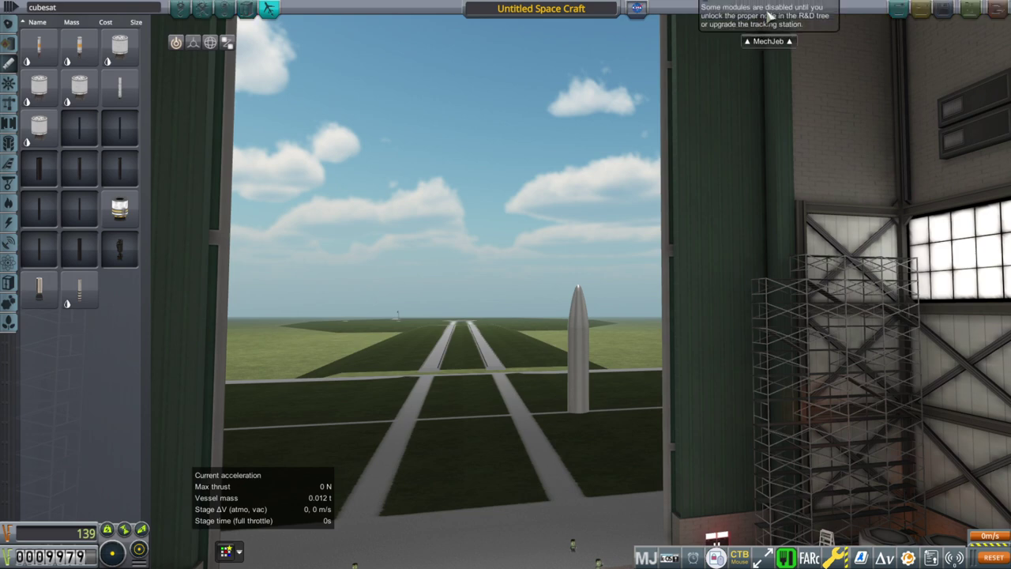
{"action": "left_click", "coordinate": [733, 36]}
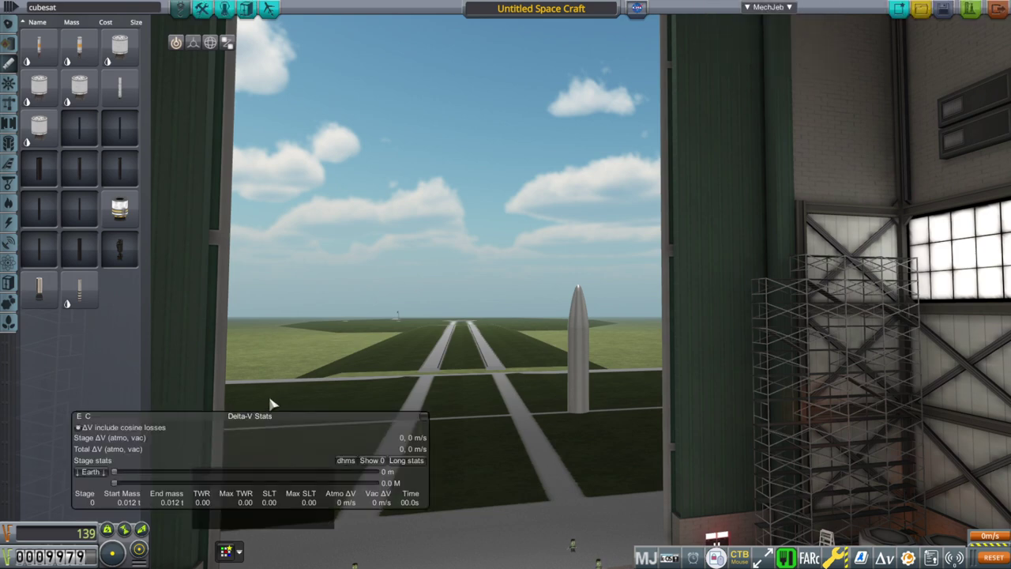
{"action": "left_click_drag", "start_coordinate": [271, 418], "coordinate": [542, 40]}
Try an M3400 motor below the rocket, then discard it.
{"action": "mouse_move", "coordinate": [114, 252]}
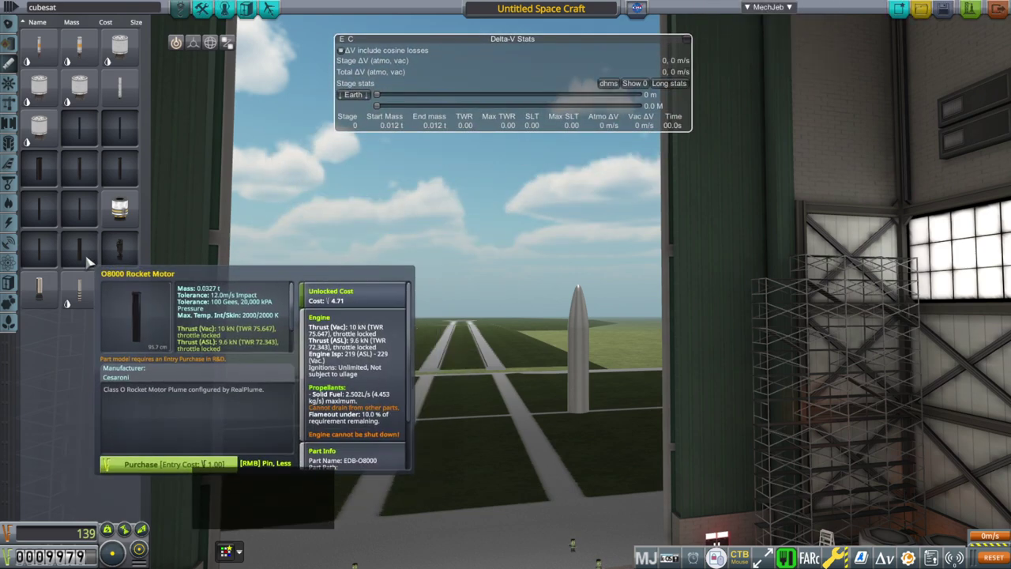
{"action": "left_click", "coordinate": [116, 166]}
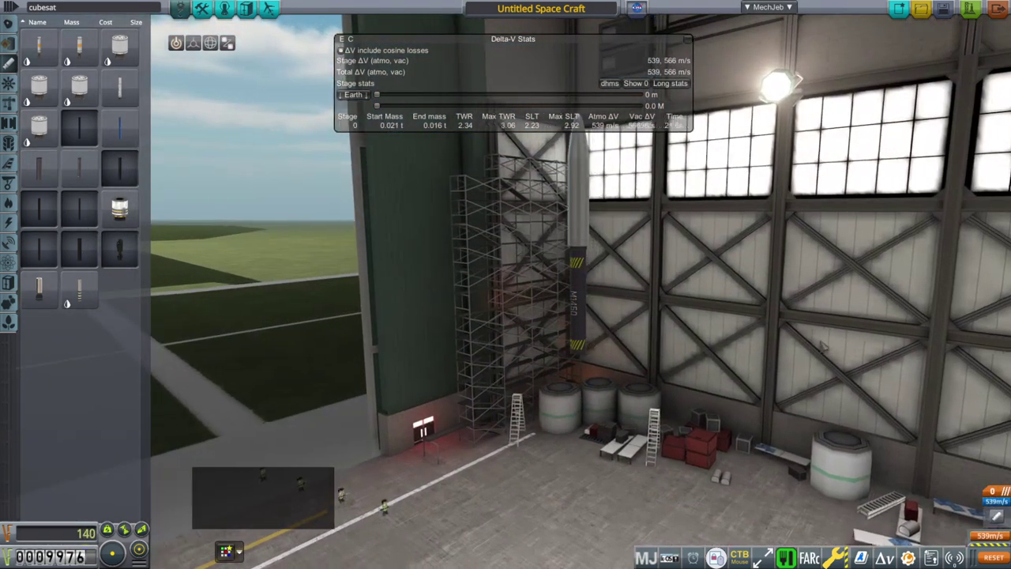
{"action": "left_click", "coordinate": [651, 323]}
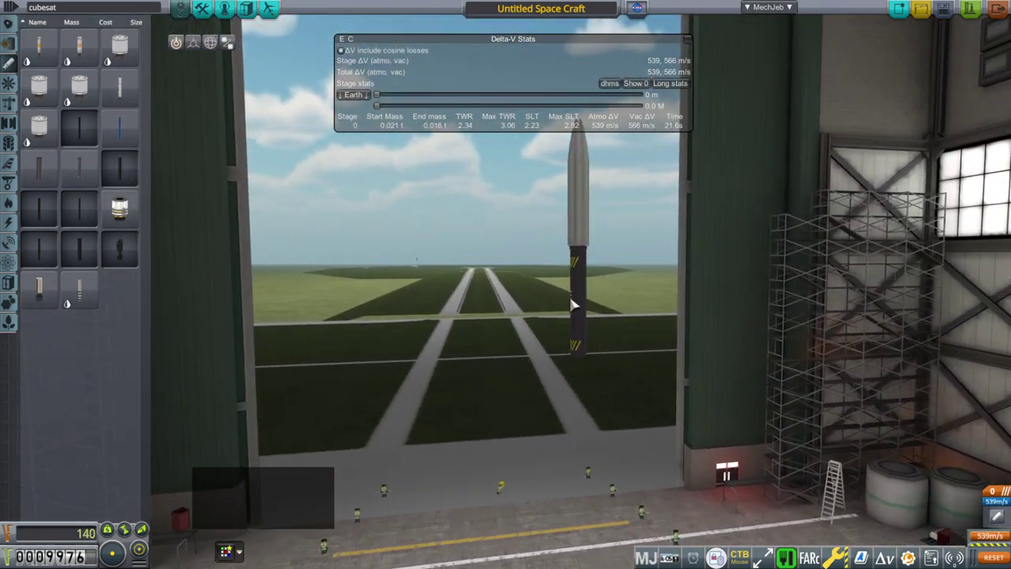
{"action": "left_click", "coordinate": [583, 303]}
{"action": "left_click", "coordinate": [142, 178]}
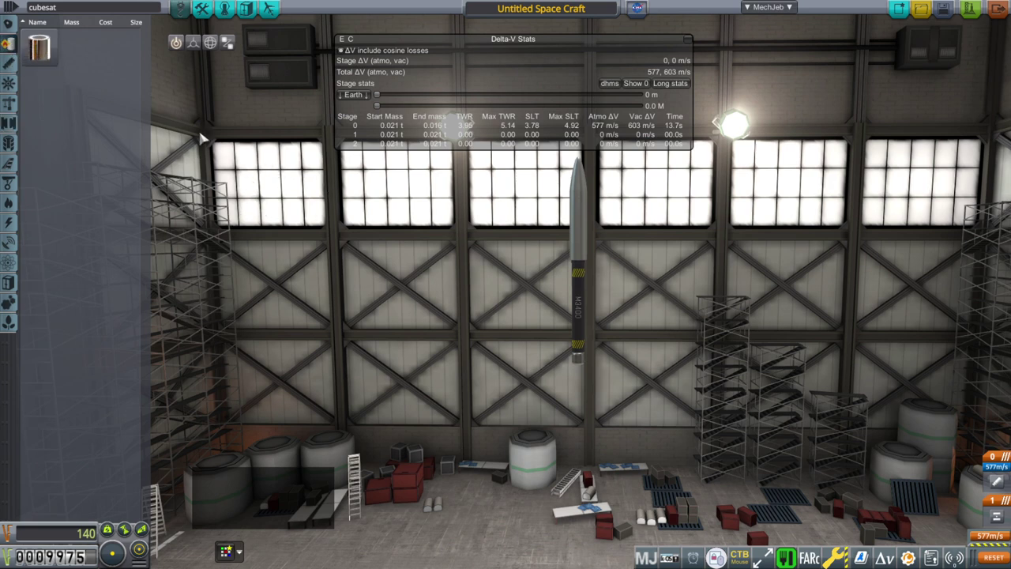
Stack extra motor stages below the rocket, reaching 0.102 t and 2396 m/s total ΔV.
{"action": "mouse_move", "coordinate": [26, 65]}
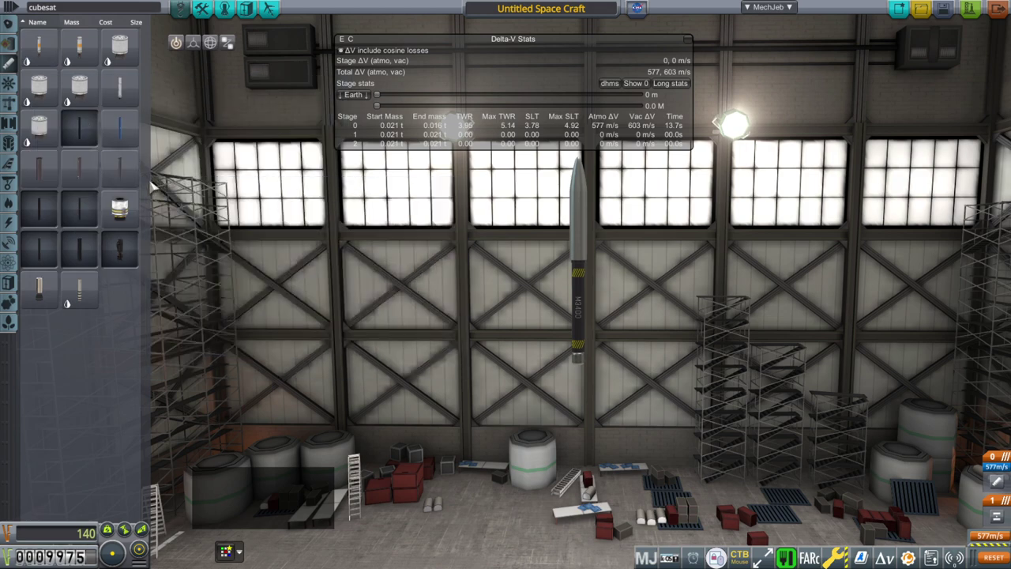
{"action": "left_click", "coordinate": [82, 210]}
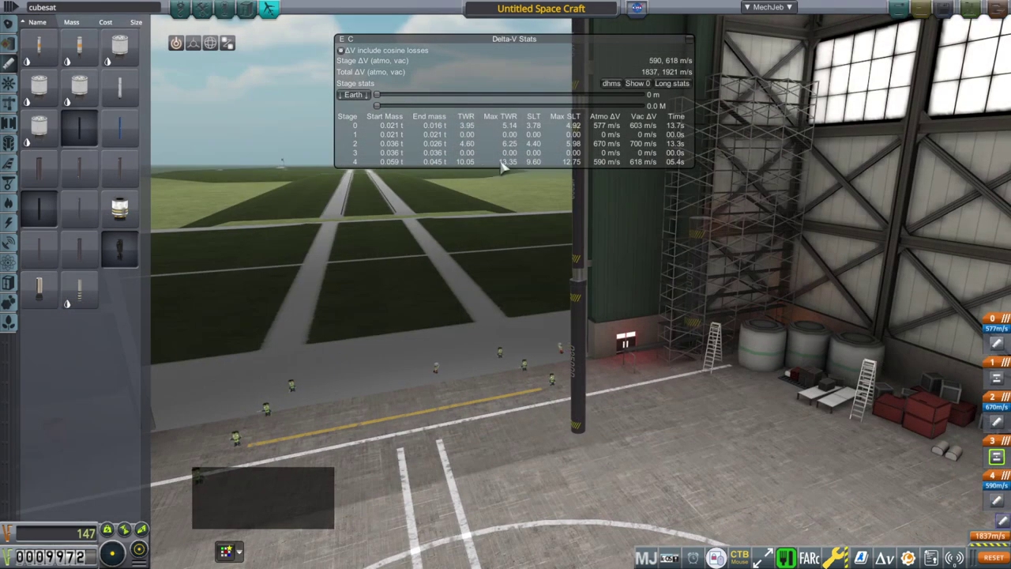
{"action": "left_click", "coordinate": [577, 354]}
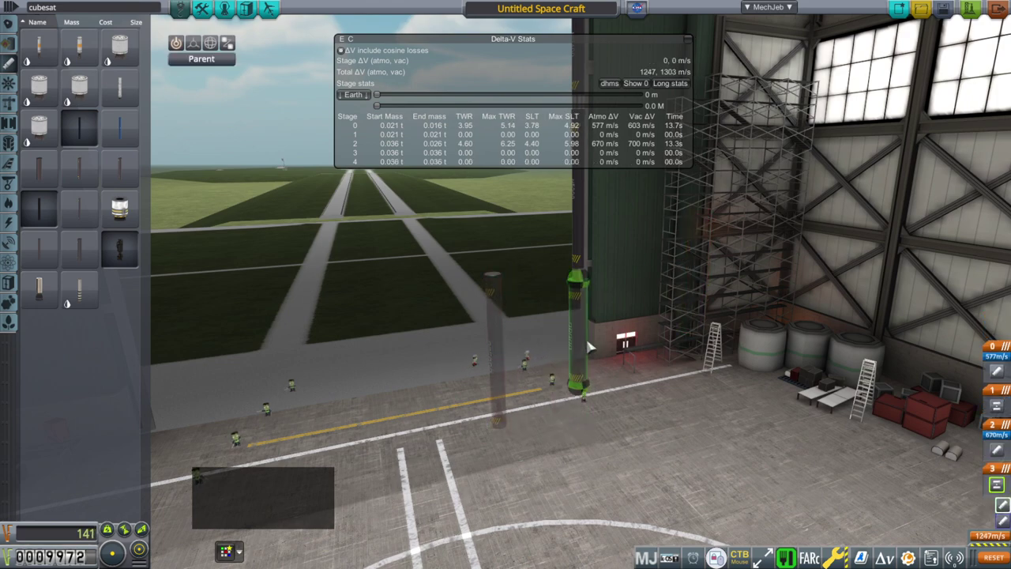
{"action": "left_click", "coordinate": [585, 335]}
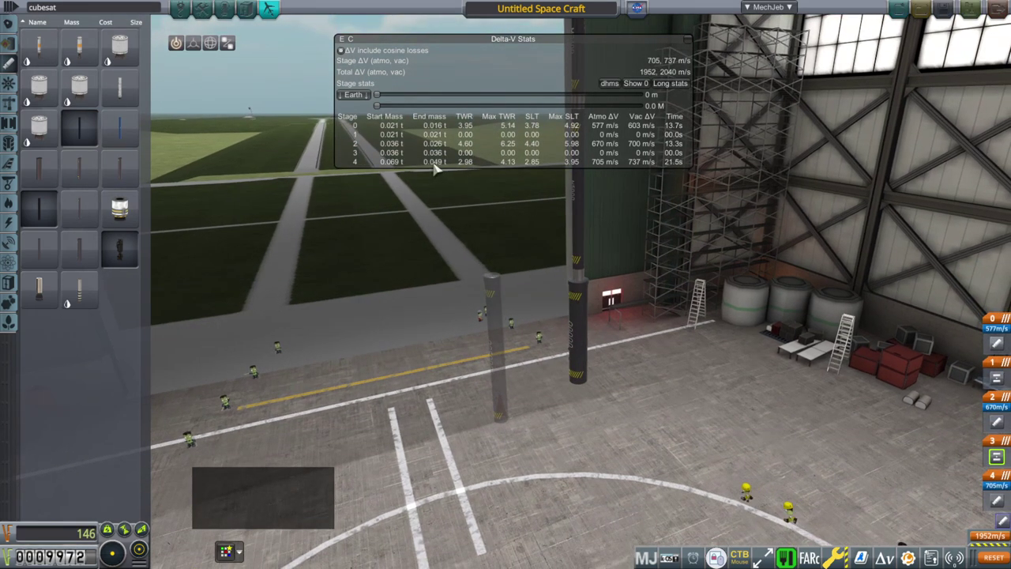
{"action": "left_click", "coordinate": [577, 316]}
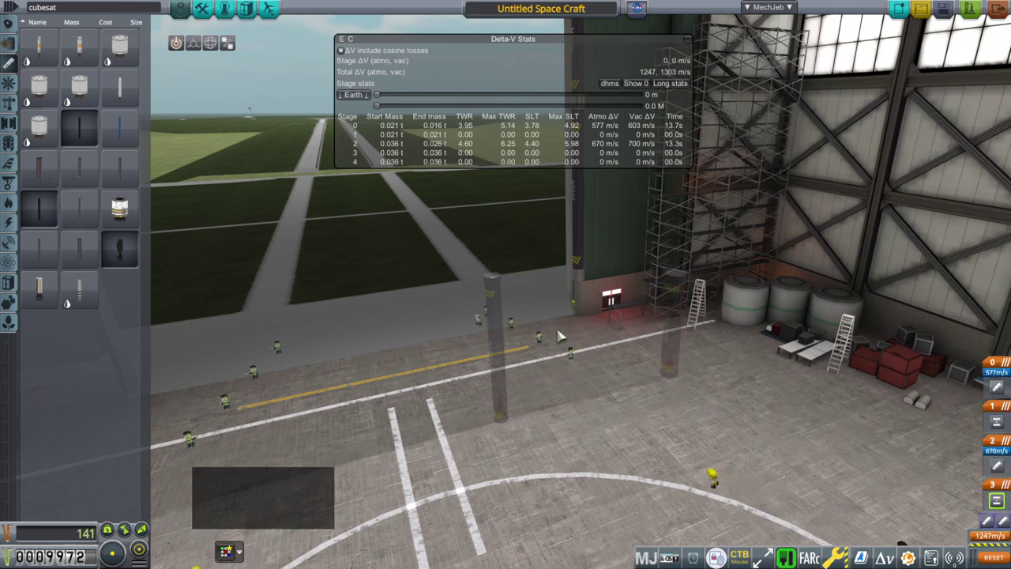
{"action": "left_click", "coordinate": [577, 336]}
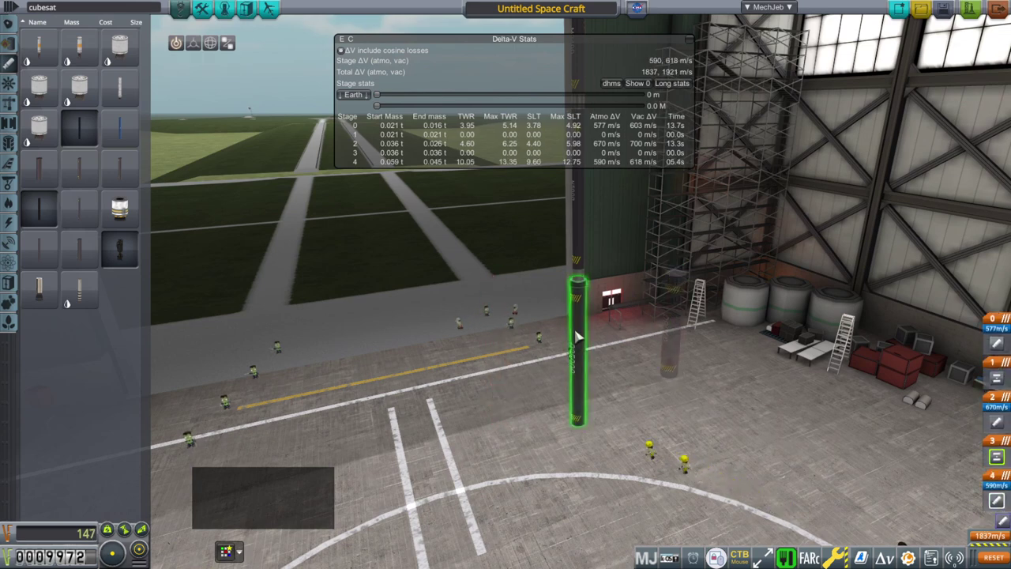
{"action": "left_click", "coordinate": [577, 336]}
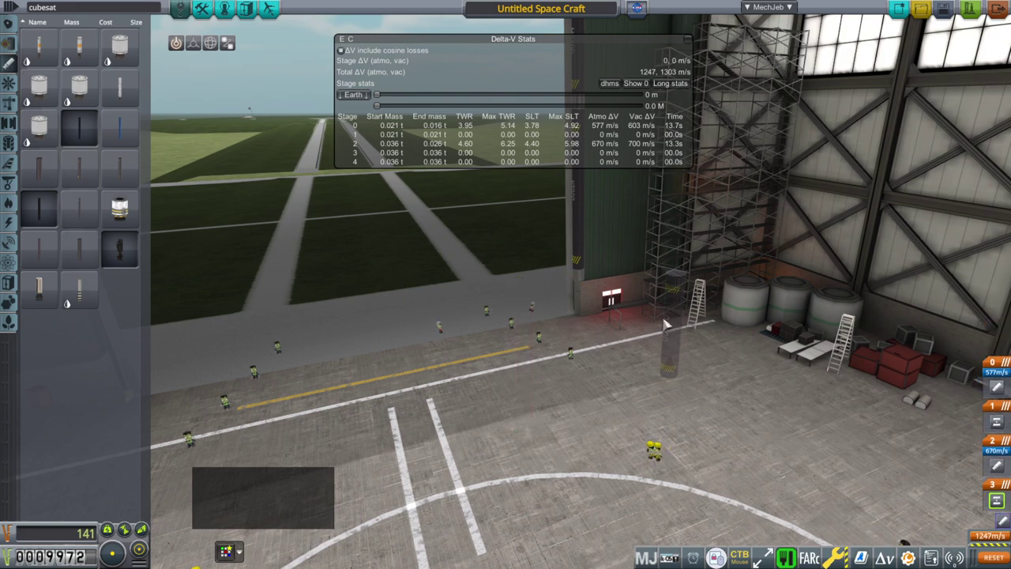
{"action": "left_click", "coordinate": [588, 336]}
{"action": "scroll", "coordinate": [585, 316], "scroll_direction": "down", "scroll_amount": 3}
{"action": "right_click", "coordinate": [582, 273]}
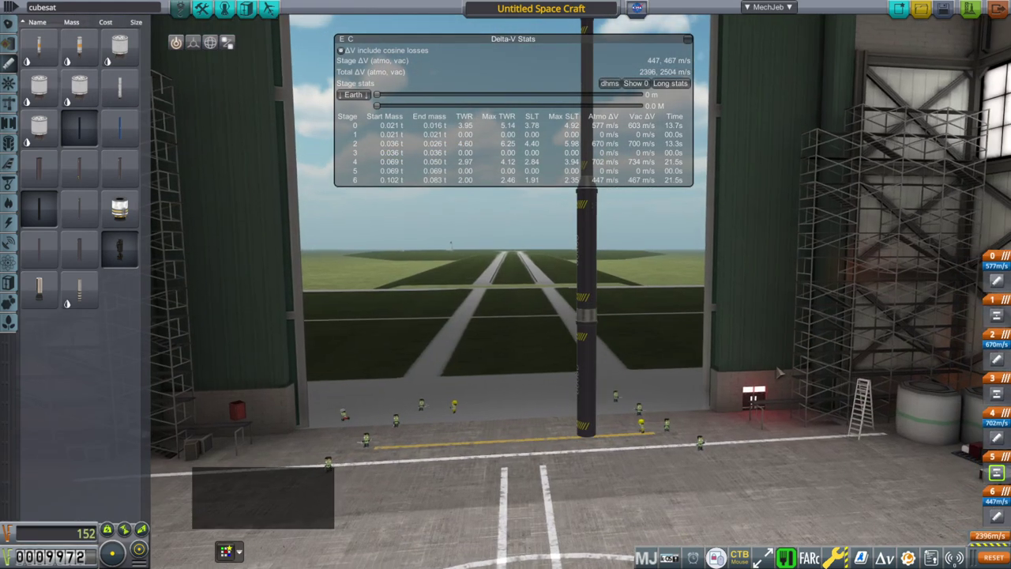
{"action": "scroll", "coordinate": [777, 372], "scroll_direction": "up", "scroll_amount": 2}
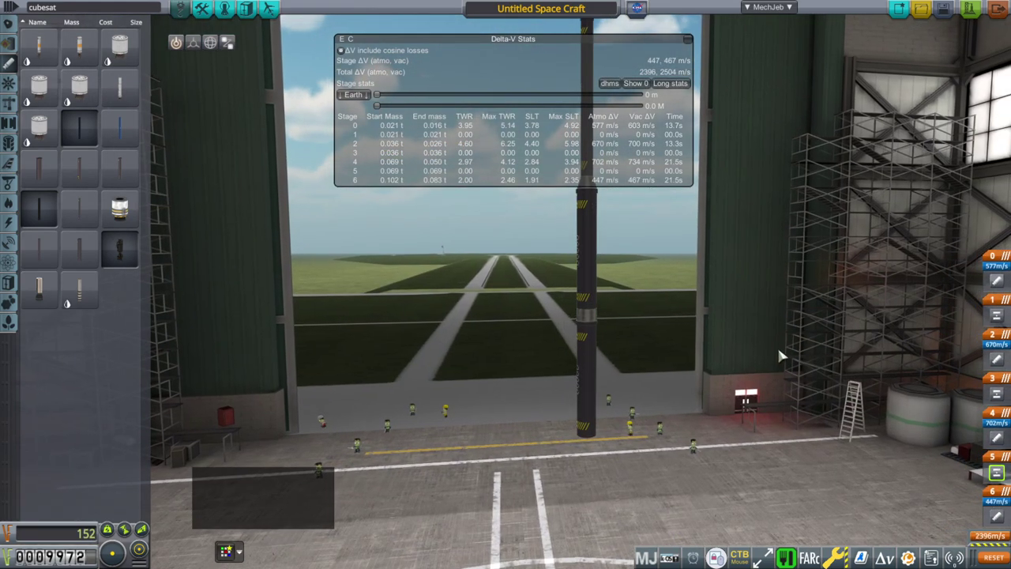
{"action": "mouse_move", "coordinate": [777, 356]}
{"action": "left_mouse_down"}
{"action": "mouse_move", "coordinate": [719, 334]}
{"action": "mouse_move", "coordinate": [668, 371]}
{"action": "left_mouse_up"}
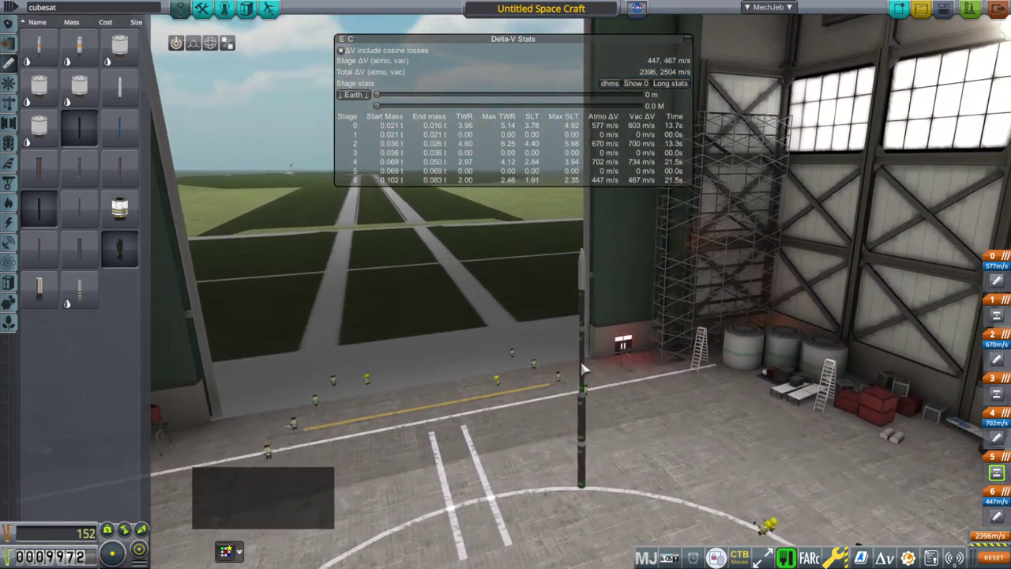
{"action": "left_click", "coordinate": [9, 163]}
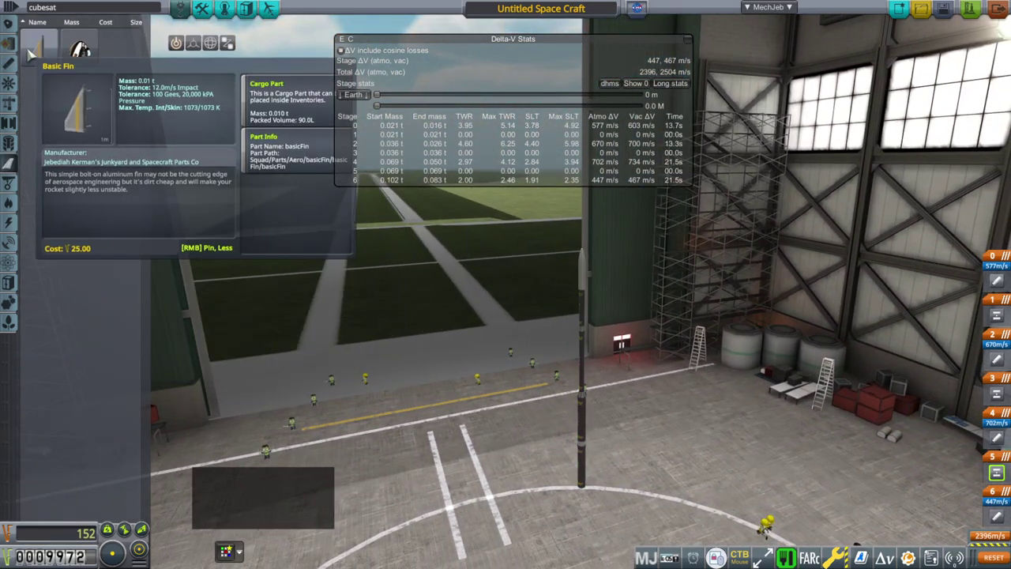
{"action": "left_click", "coordinate": [9, 143]}
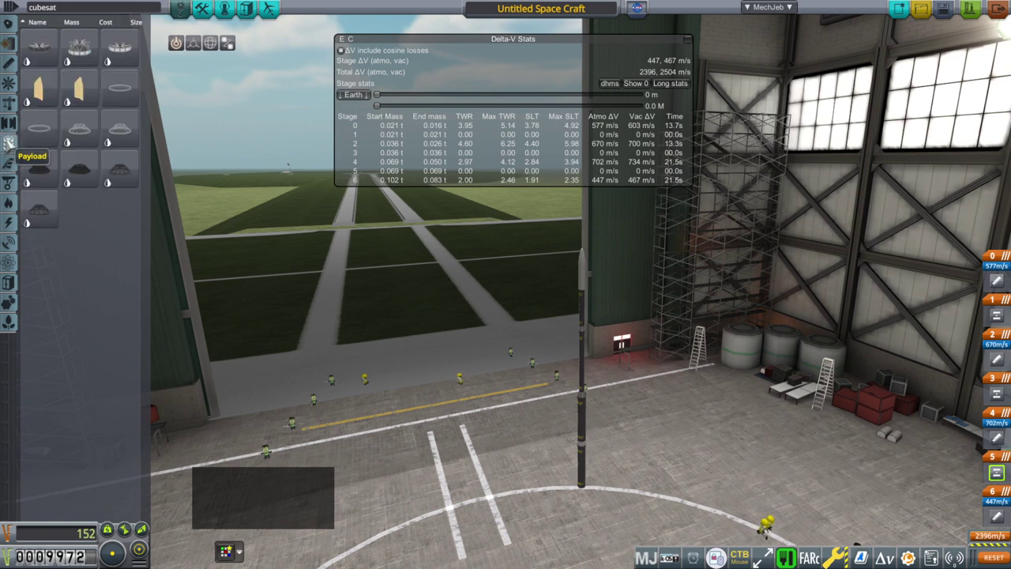
{"action": "left_click", "coordinate": [9, 124]}
{"action": "left_click", "coordinate": [9, 143]}
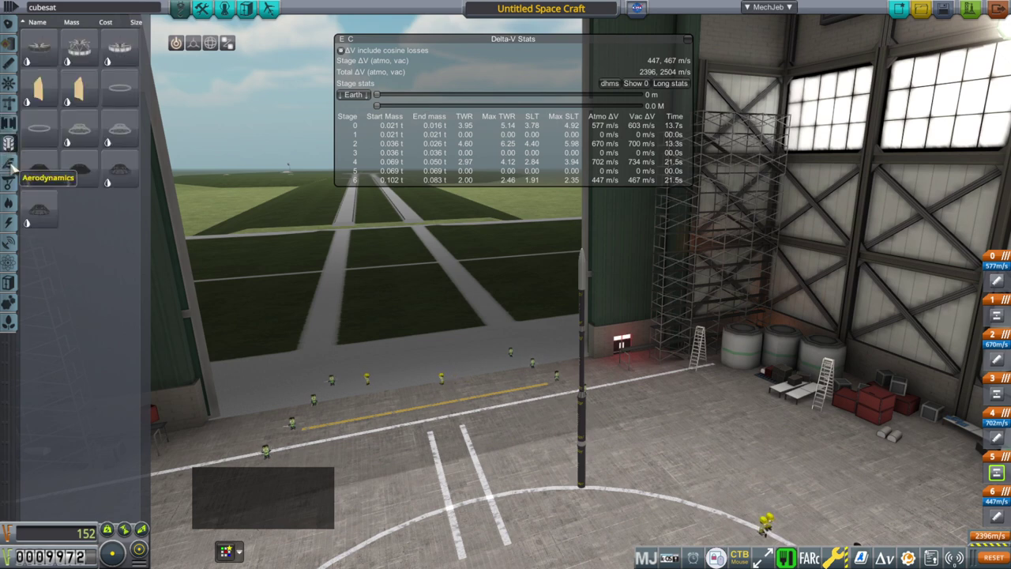
{"action": "left_click", "coordinate": [9, 163]}
{"action": "scroll", "coordinate": [404, 295], "scroll_direction": "up", "scroll_amount": 5}
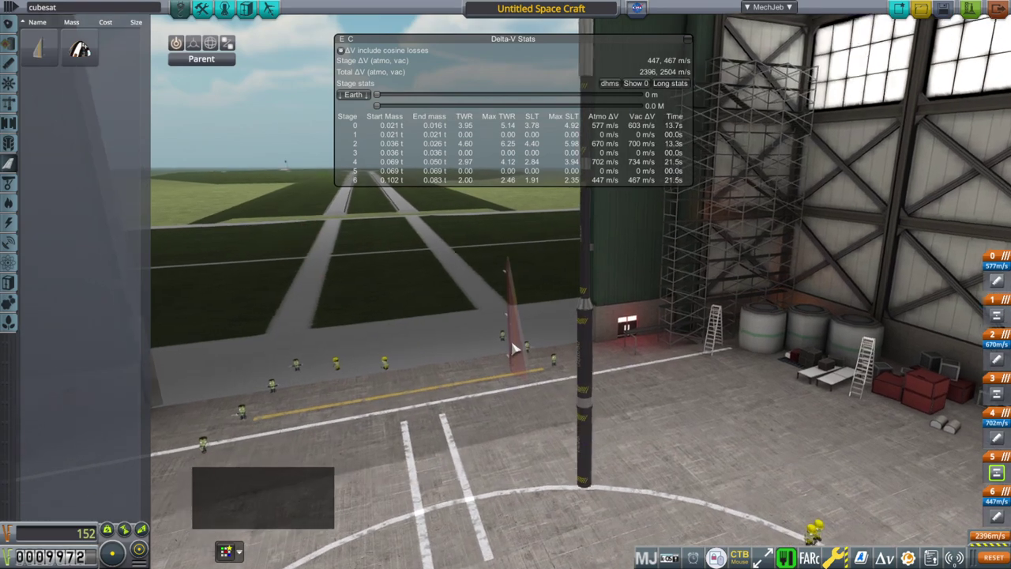
{"action": "scroll", "coordinate": [513, 348], "scroll_direction": "down", "scroll_amount": 3}
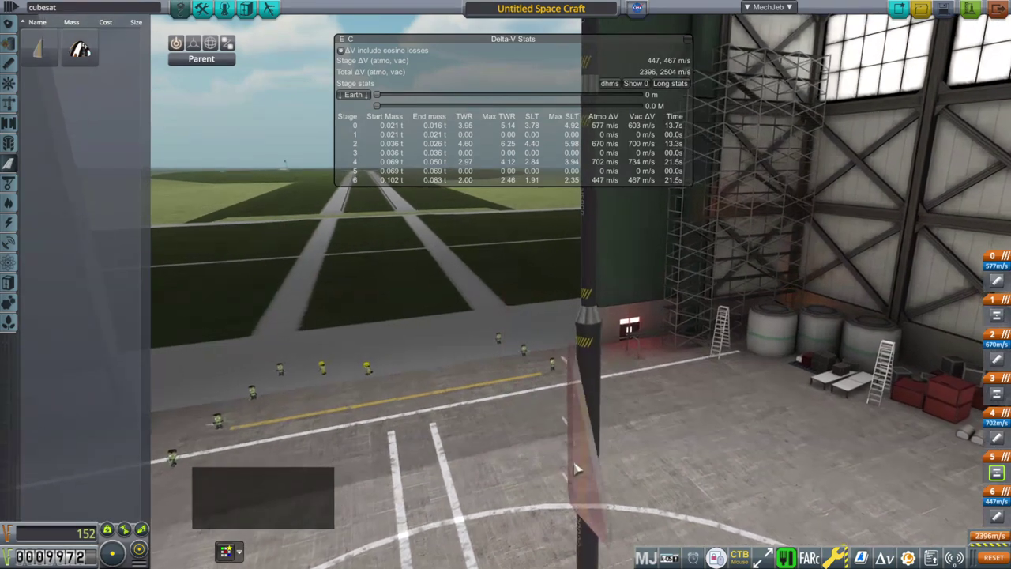
{"action": "scroll", "coordinate": [595, 287], "scroll_direction": "up", "scroll_amount": 2}
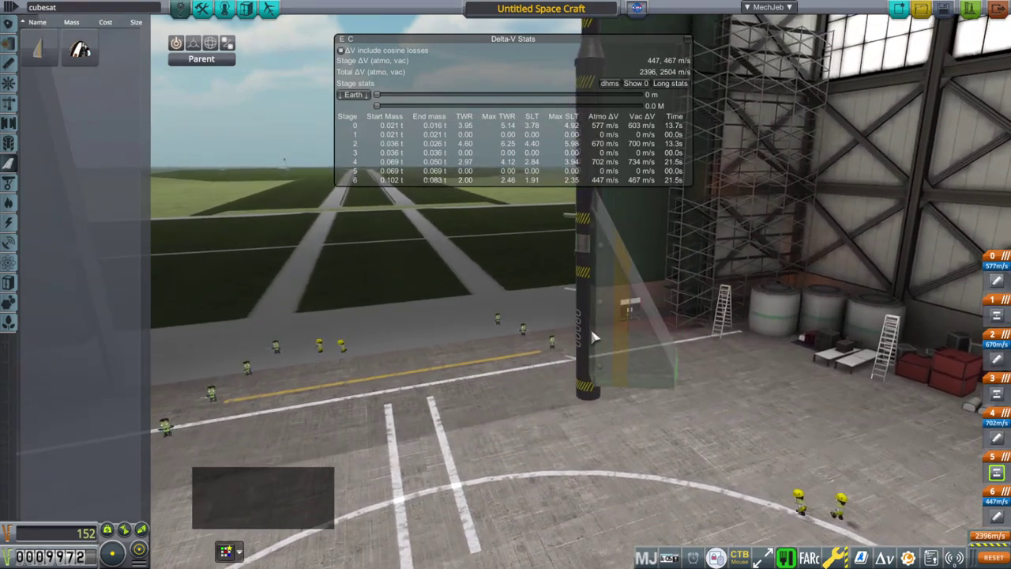
{"action": "key", "text": "x"}
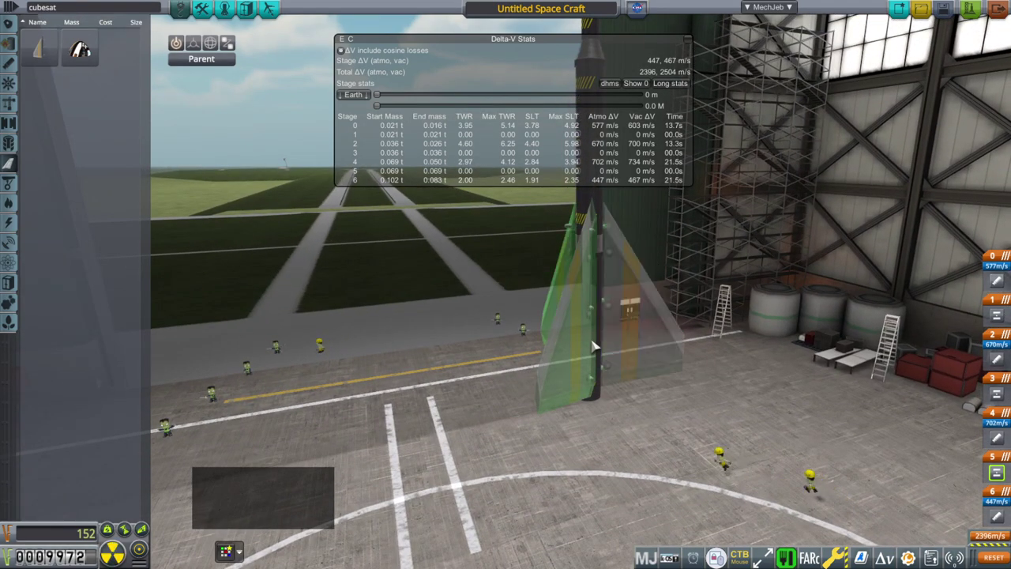
{"action": "key", "text": "x"}
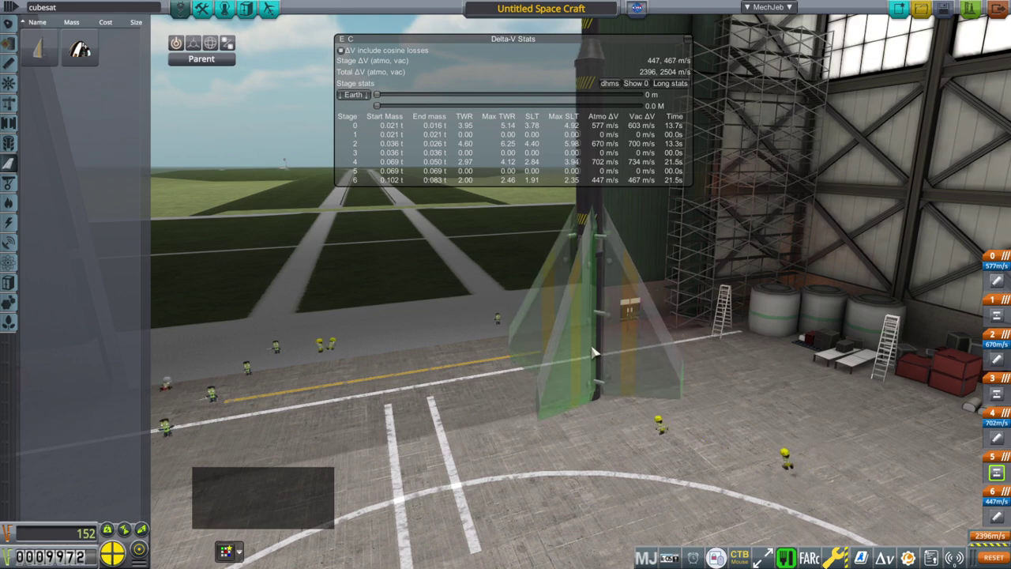
{"action": "left_click", "coordinate": [594, 354]}
{"action": "right_click", "coordinate": [593, 352]}
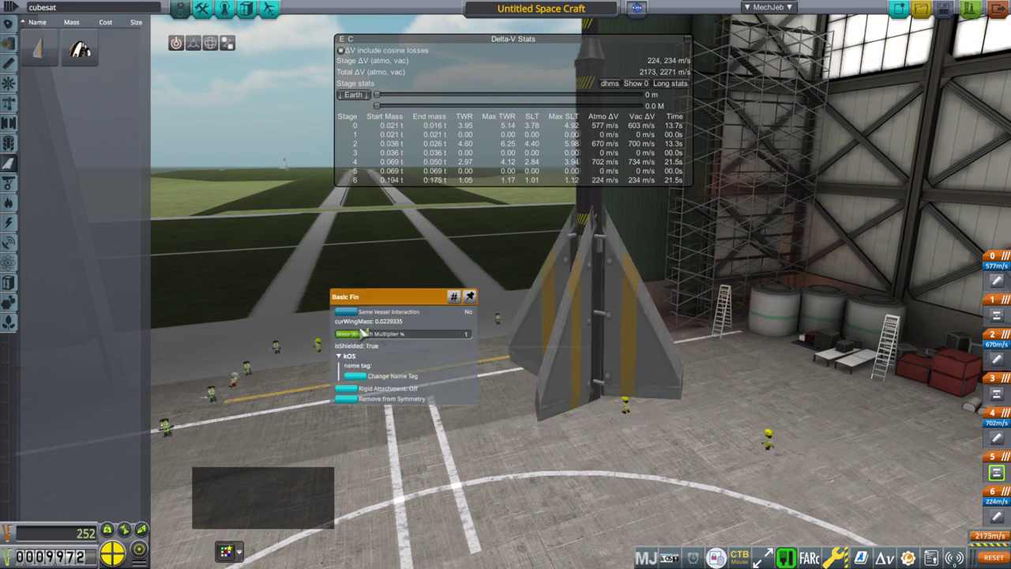
{"action": "mouse_move", "coordinate": [461, 337]}
{"action": "left_mouse_down"}
{"action": "mouse_move", "coordinate": [748, 299]}
{"action": "mouse_move", "coordinate": [614, 350]}
{"action": "left_mouse_up"}
{"action": "left_click", "coordinate": [609, 350]}
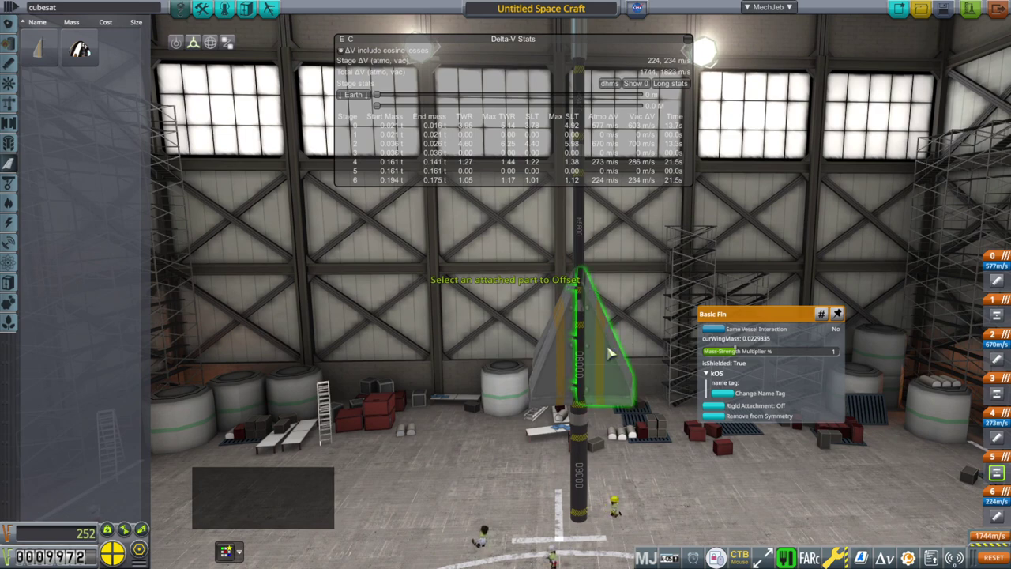
{"action": "left_click", "coordinate": [610, 354]}
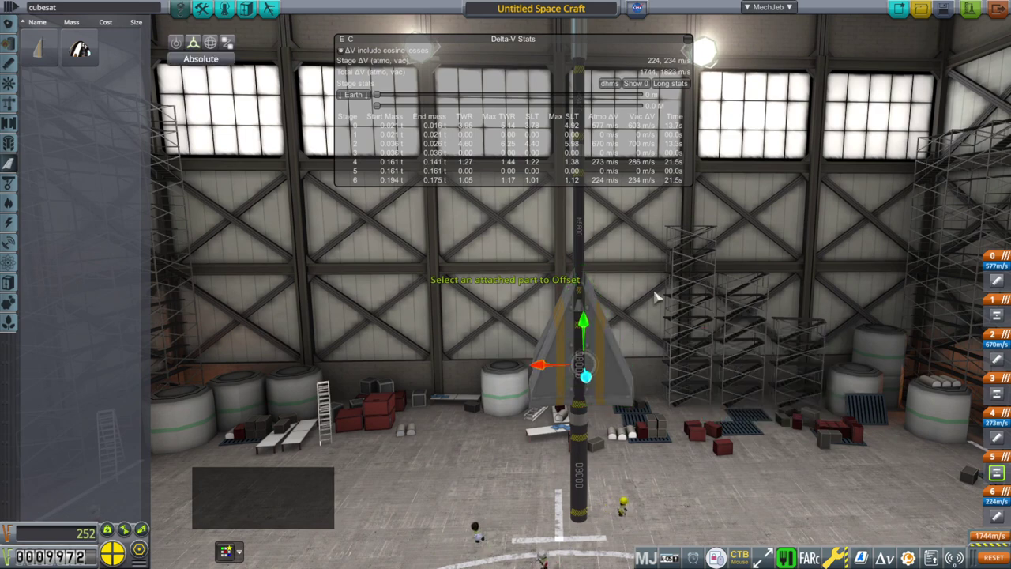
{"action": "key", "text": "1"}
Remove the fins from the rocket and browse the Engines and Structural part categories.
{"action": "left_click", "coordinate": [607, 366]}
{"action": "left_click", "coordinate": [79, 198]}
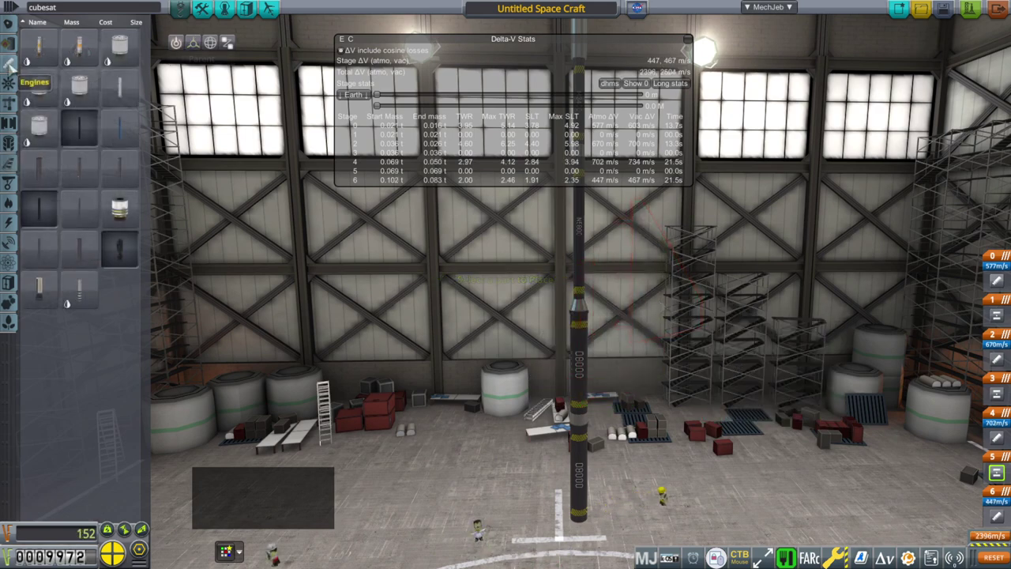
{"action": "left_click", "coordinate": [8, 62]}
{"action": "scroll", "coordinate": [537, 284], "scroll_direction": "up", "scroll_amount": 3}
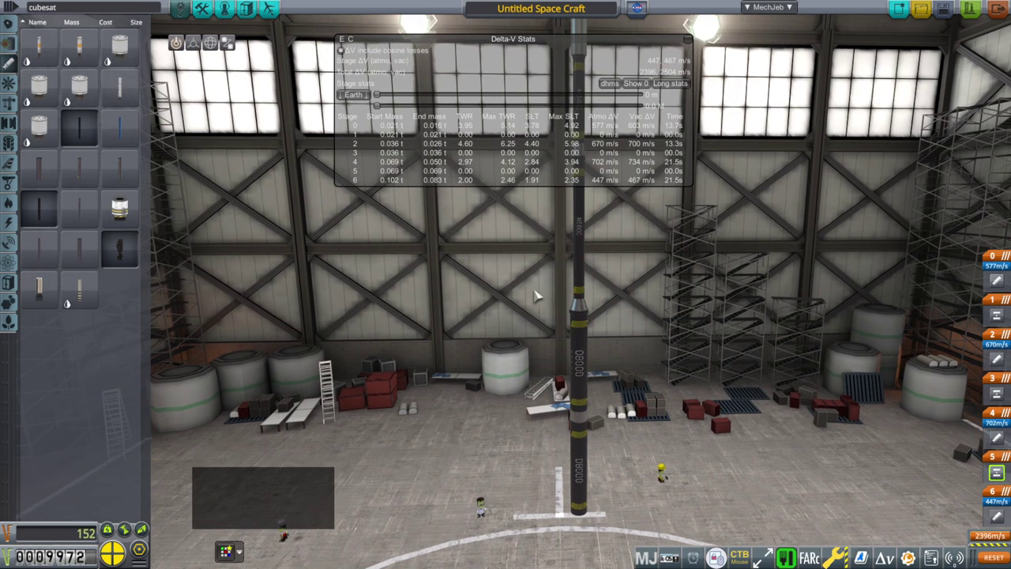
{"action": "mouse_move", "coordinate": [24, 180]}
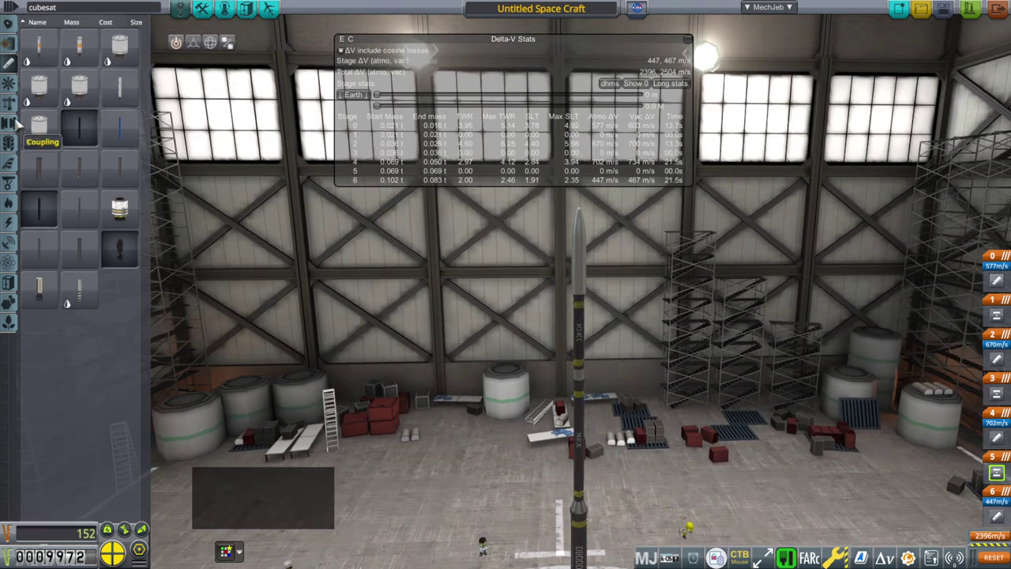
{"action": "left_click", "coordinate": [8, 101]}
{"action": "mouse_move", "coordinate": [101, 128]}
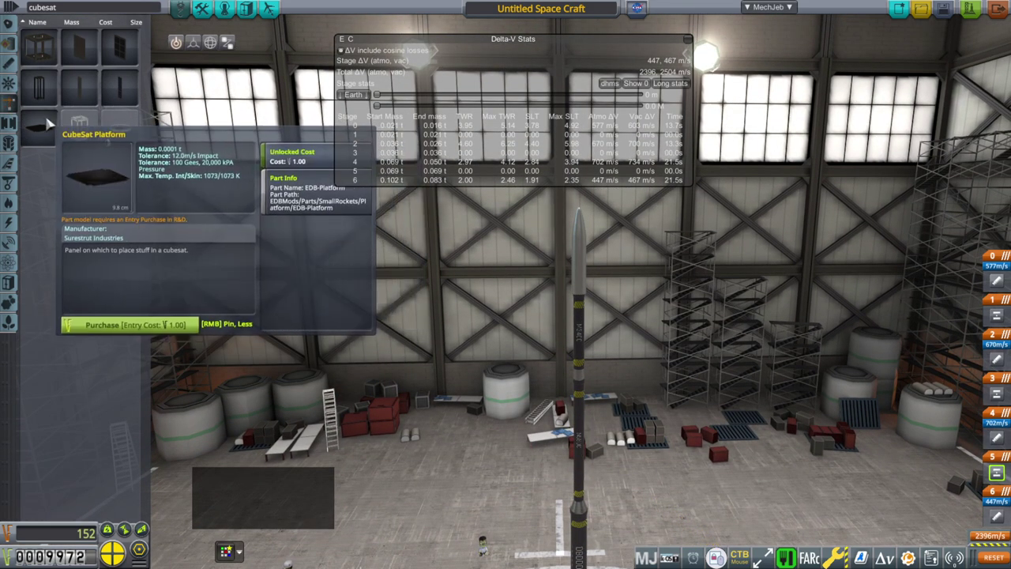
{"action": "mouse_move", "coordinate": [130, 93]}
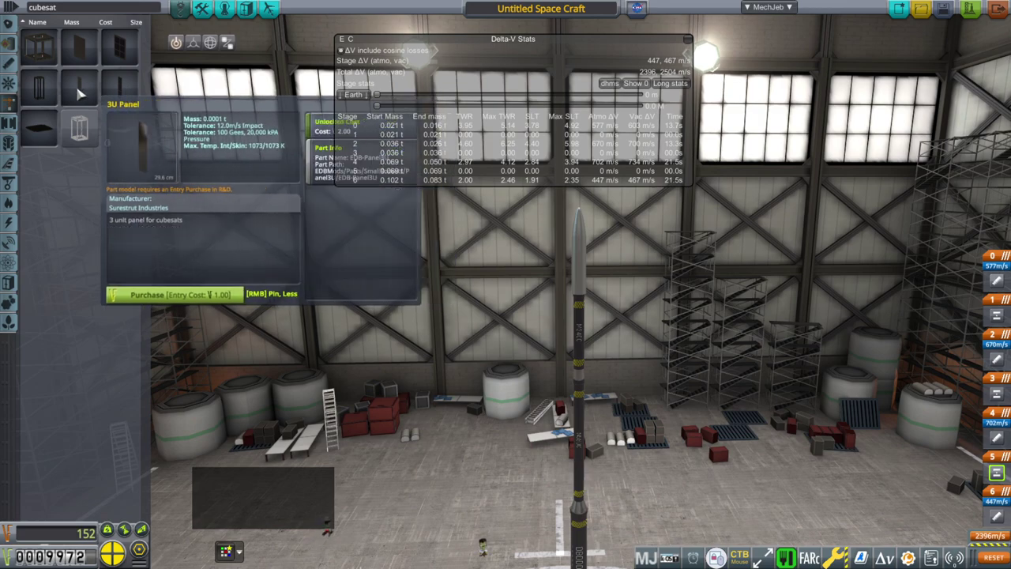
{"action": "scroll", "coordinate": [604, 331], "scroll_direction": "down", "scroll_amount": 3}
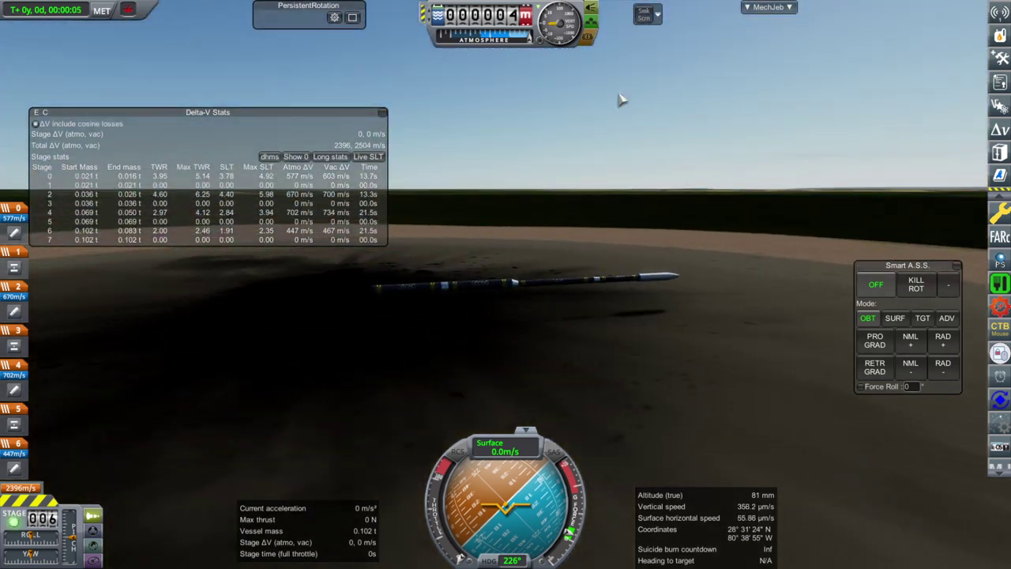
Recover the toppled rocket from the launch pad and go back to the Space Center.
{"action": "mouse_move", "coordinate": [510, 7]}
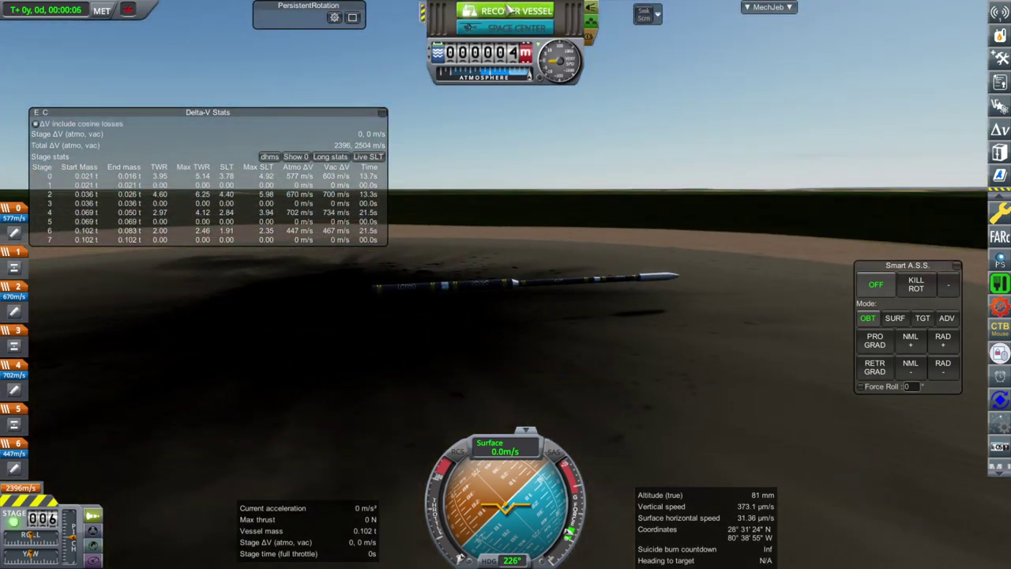
{"action": "left_click", "coordinate": [509, 10]}
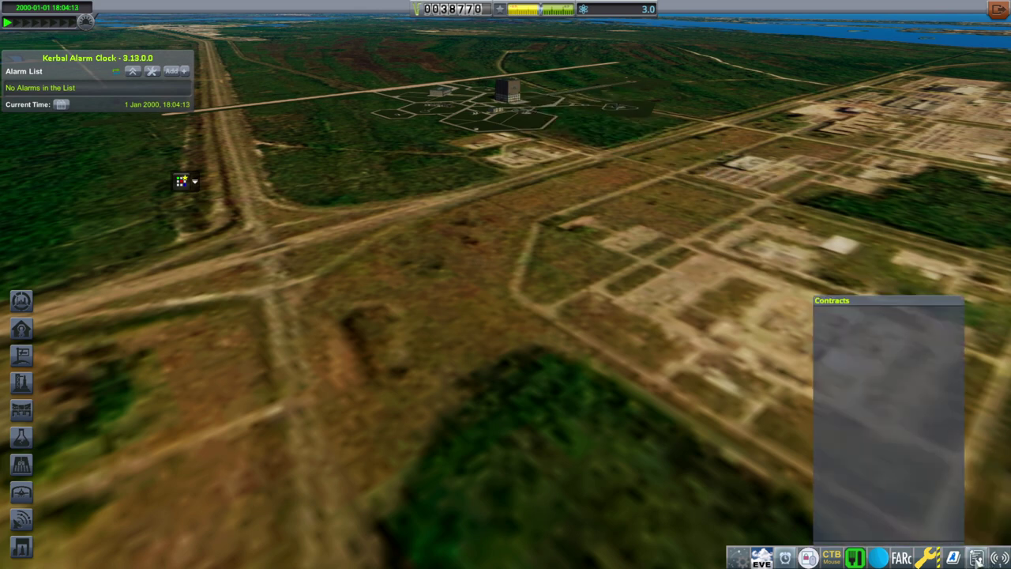
Read the World First Milestones message and delete it.
{"action": "mouse_move", "coordinate": [1000, 557]}
{"action": "left_click", "coordinate": [958, 466]}
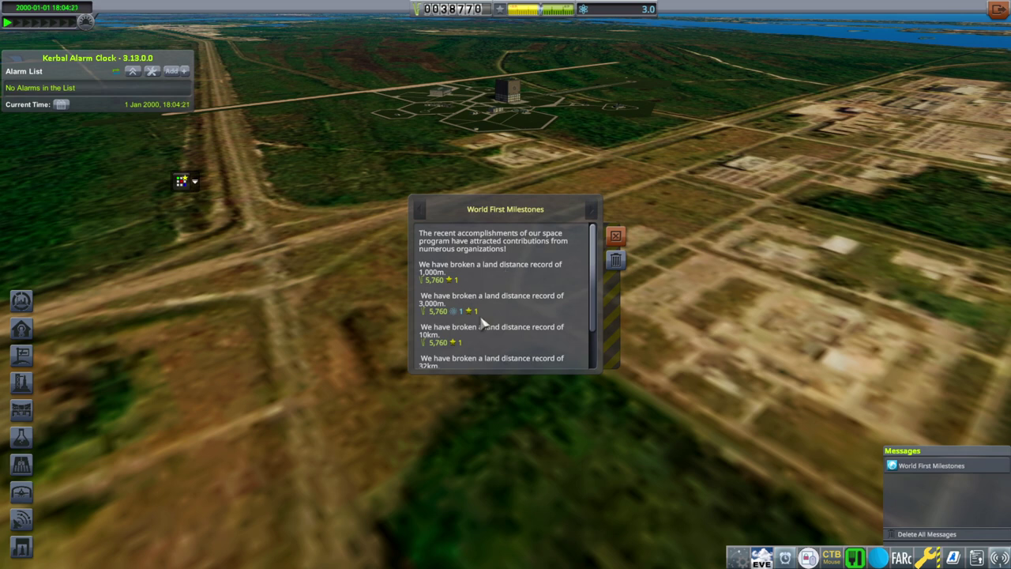
{"action": "scroll", "coordinate": [483, 324], "scroll_direction": "down", "scroll_amount": 2}
{"action": "scroll", "coordinate": [487, 334], "scroll_direction": "up", "scroll_amount": 1}
{"action": "scroll", "coordinate": [490, 336], "scroll_direction": "down", "scroll_amount": 1}
{"action": "scroll", "coordinate": [543, 338], "scroll_direction": "up", "scroll_amount": 2}
{"action": "scroll", "coordinate": [546, 335], "scroll_direction": "down", "scroll_amount": 2}
{"action": "scroll", "coordinate": [545, 336], "scroll_direction": "up", "scroll_amount": 2}
{"action": "left_click", "coordinate": [621, 265]}
Open the Gather scientific data from Earth contract in Mission Control.
{"action": "scroll", "coordinate": [612, 201], "scroll_direction": "up", "scroll_amount": 3}
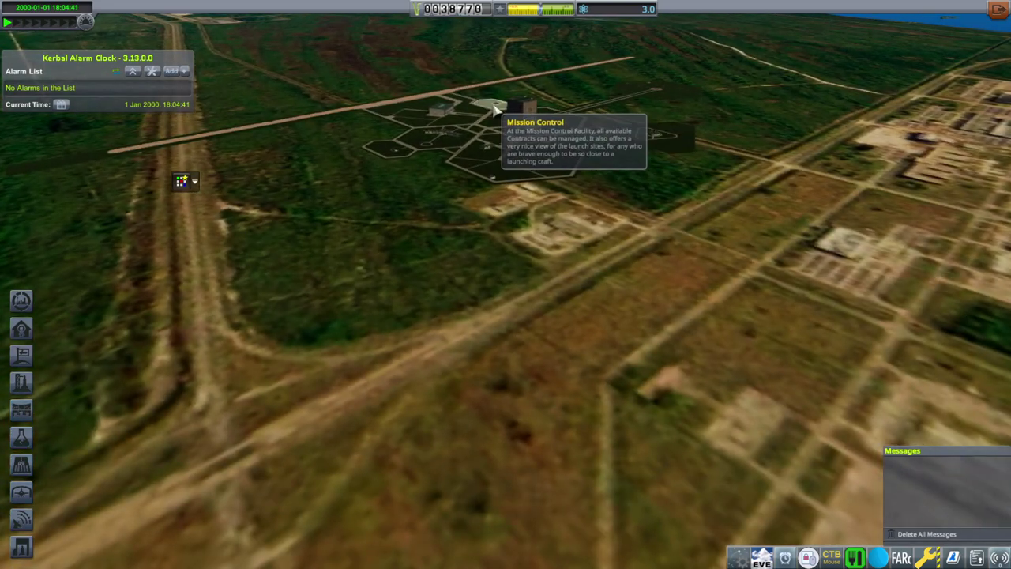
{"action": "left_click", "coordinate": [479, 89]}
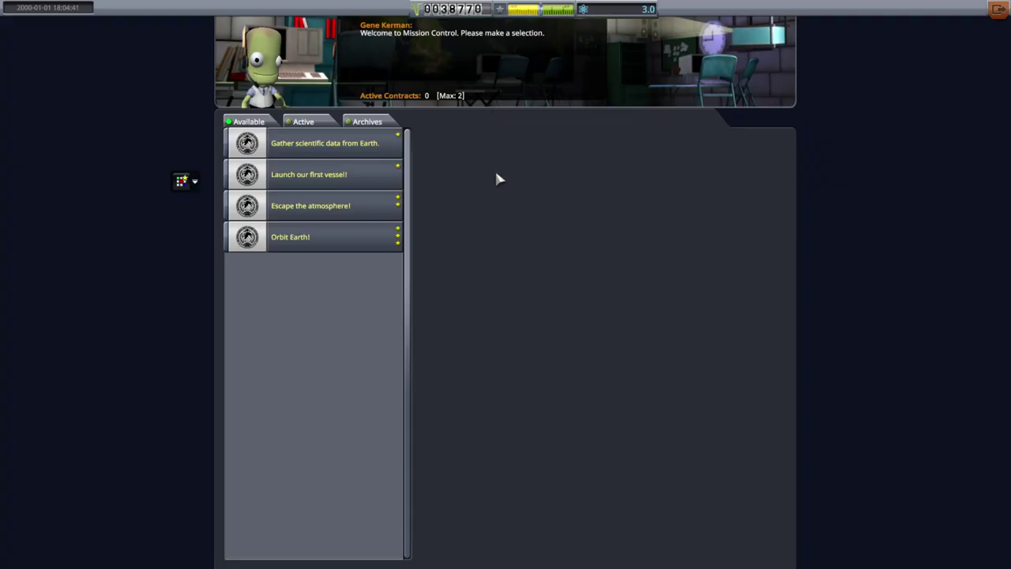
{"action": "left_click", "coordinate": [341, 150]}
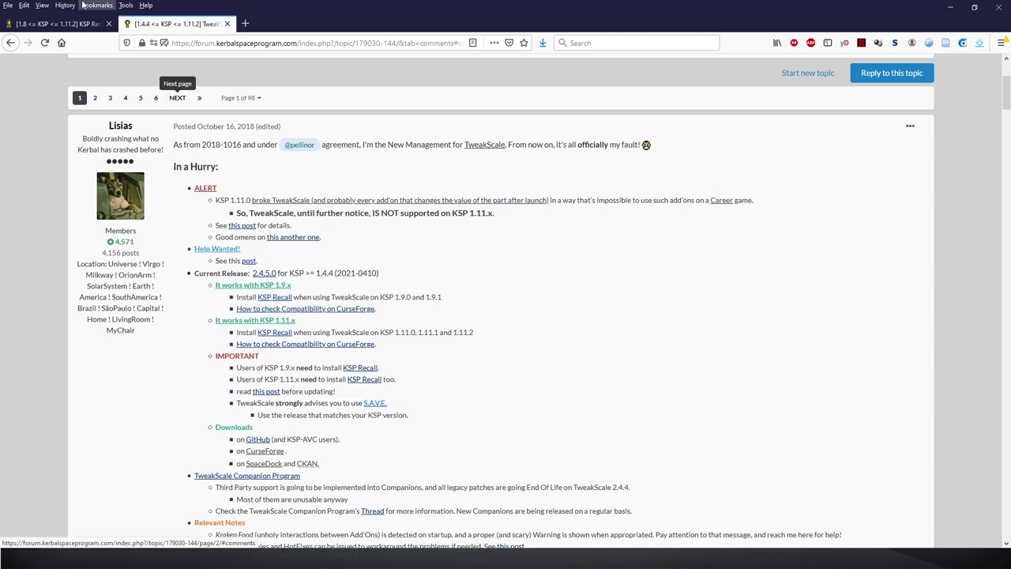
Skim the KSP Recall topic's list of fixes, then return to the TweakScale thread.
{"action": "left_click", "coordinate": [59, 24]}
{"action": "scroll", "coordinate": [411, 320], "scroll_direction": "down", "scroll_amount": 4}
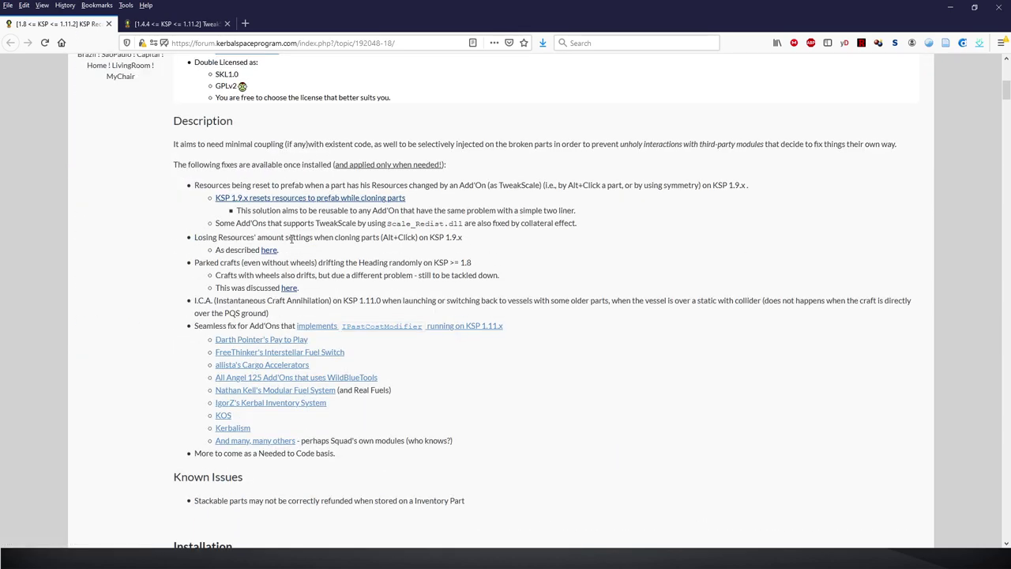
{"action": "scroll", "coordinate": [401, 266], "scroll_direction": "up", "scroll_amount": 2}
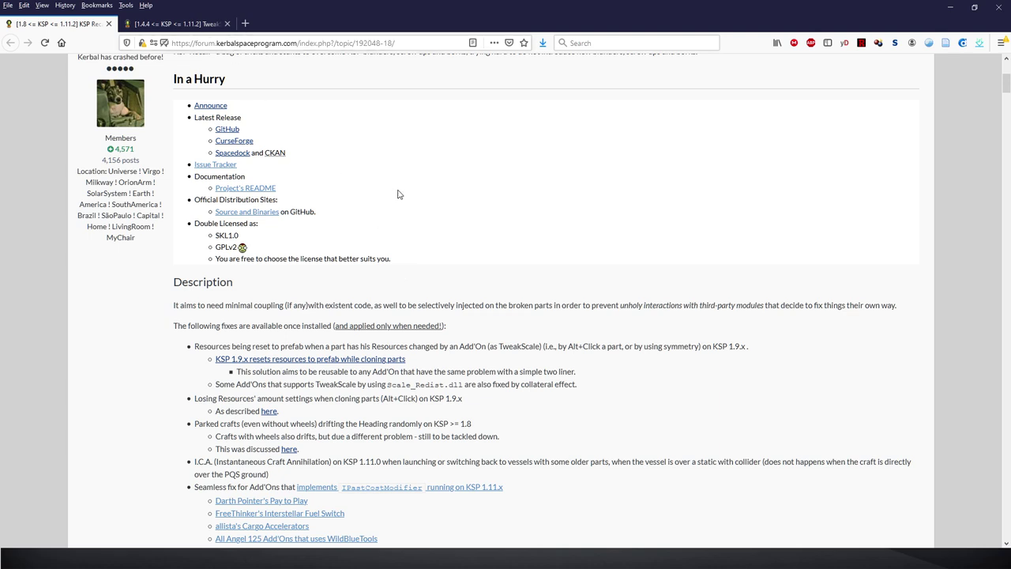
{"action": "scroll", "coordinate": [498, 215], "scroll_direction": "down", "scroll_amount": 2}
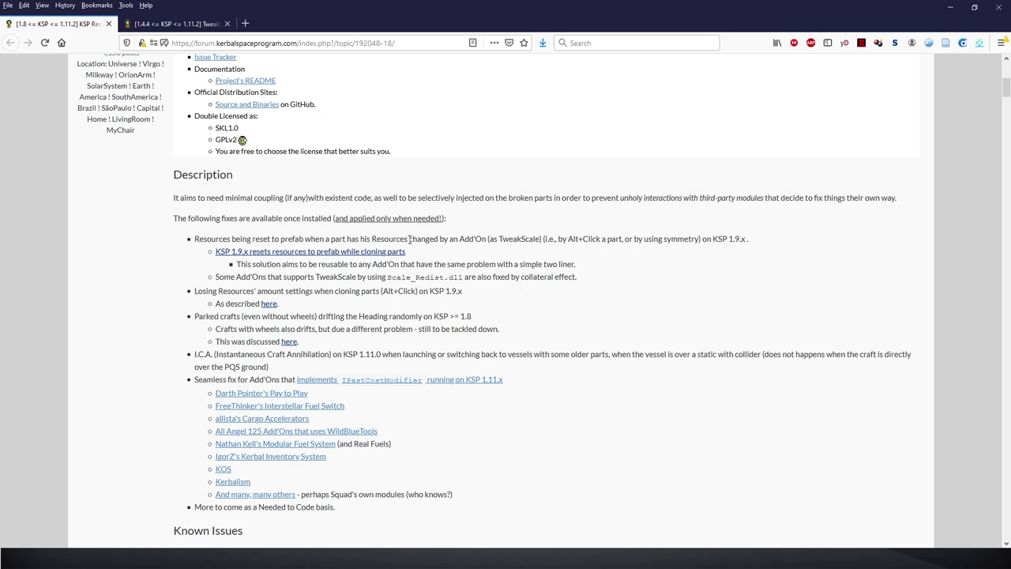
{"action": "scroll", "coordinate": [409, 238], "scroll_direction": "up", "scroll_amount": 1}
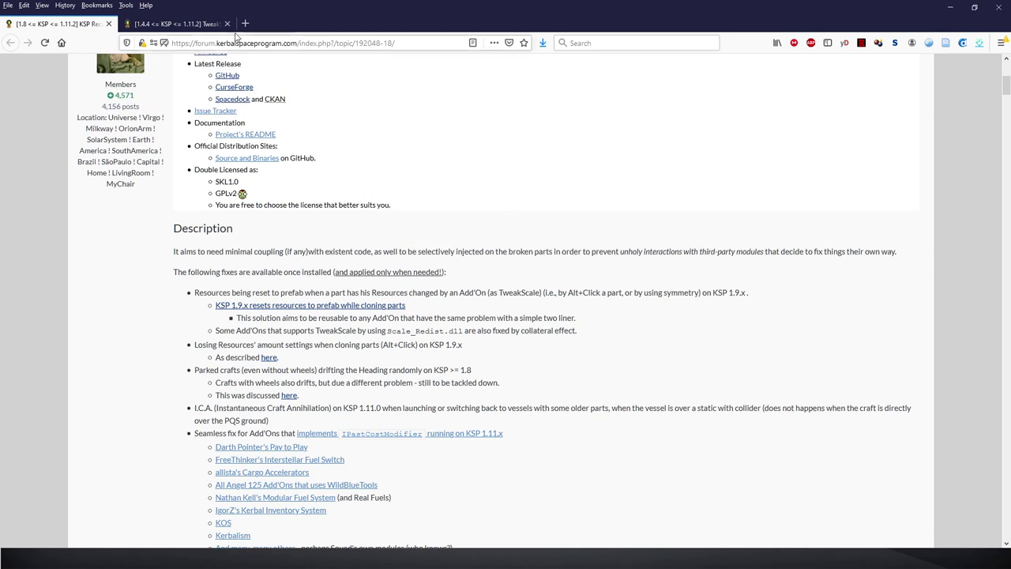
{"action": "left_click", "coordinate": [193, 24]}
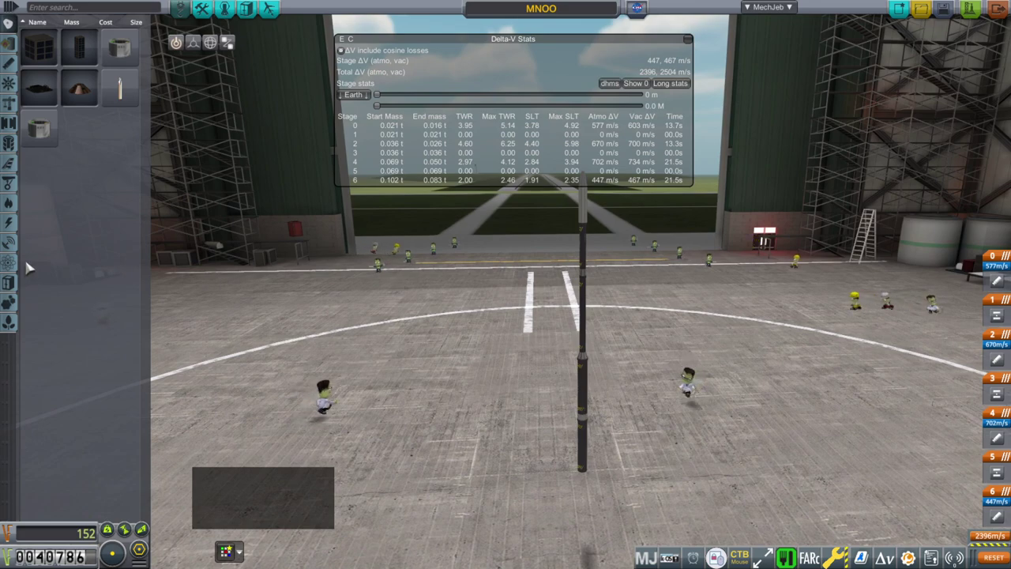
{"action": "left_click", "coordinate": [11, 165]}
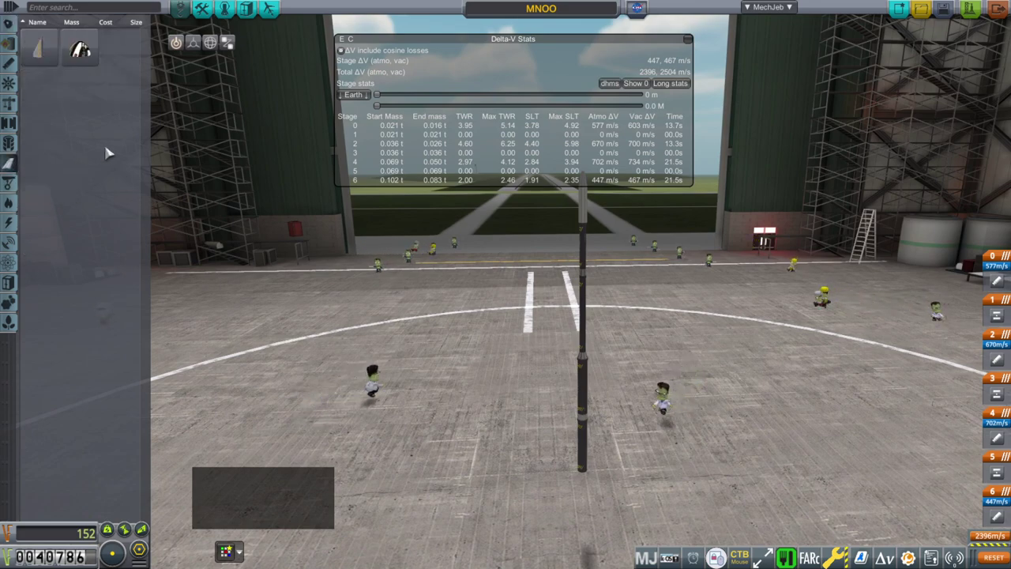
{"action": "left_click", "coordinate": [37, 49]}
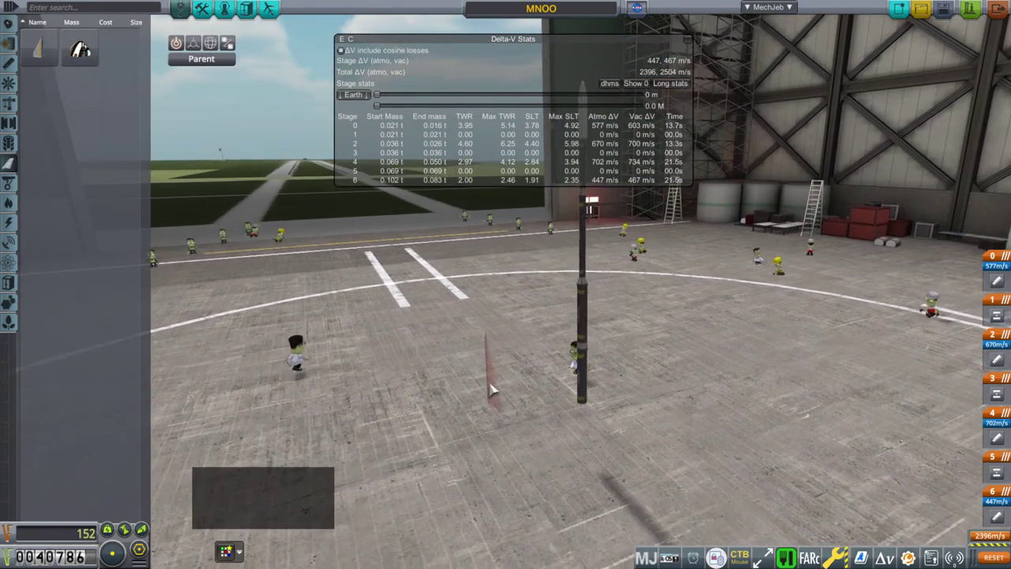
{"action": "left_click", "coordinate": [490, 387]}
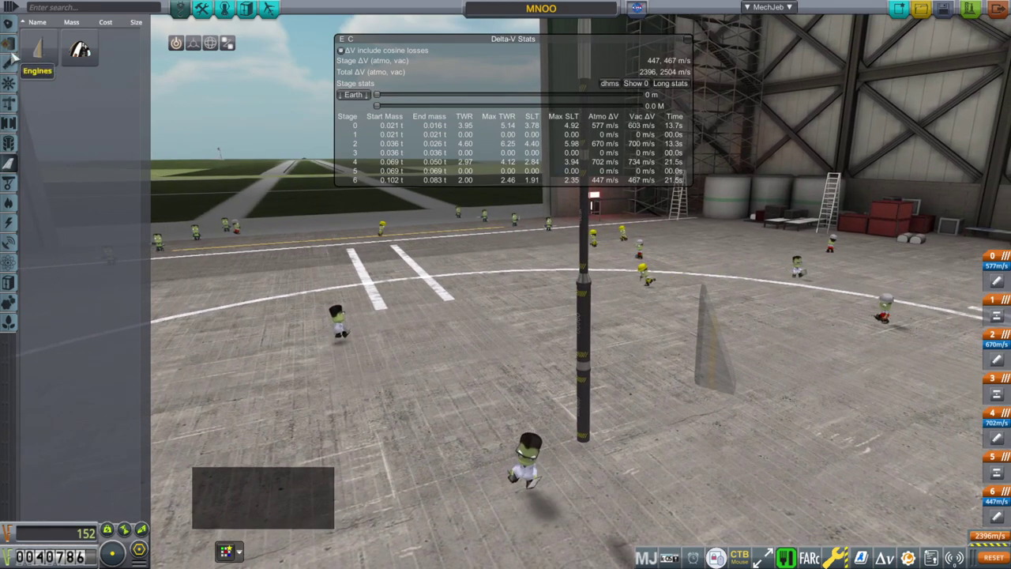
{"action": "left_click", "coordinate": [9, 48]}
{"action": "left_click", "coordinate": [37, 49]}
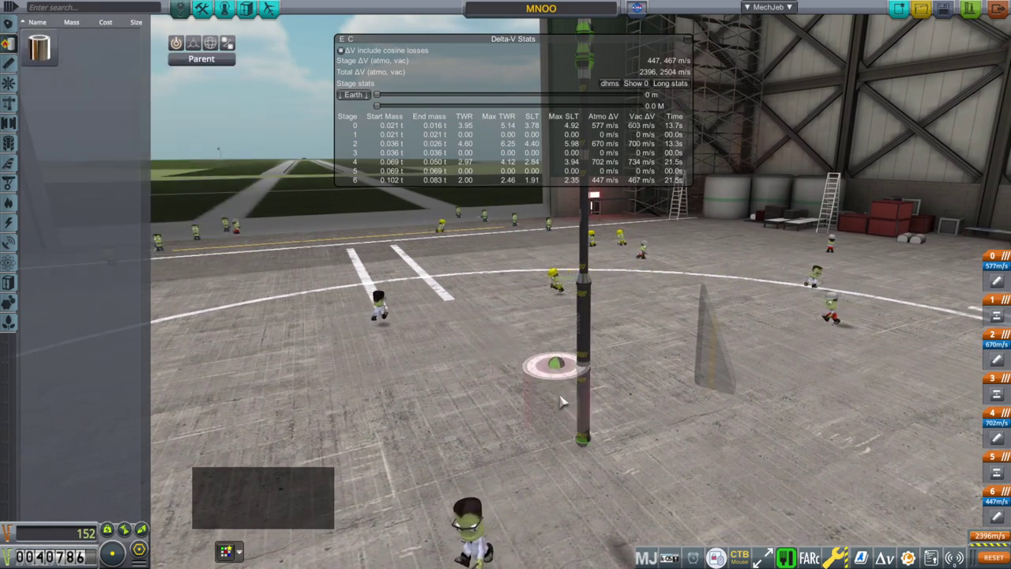
{"action": "left_click", "coordinate": [613, 392]}
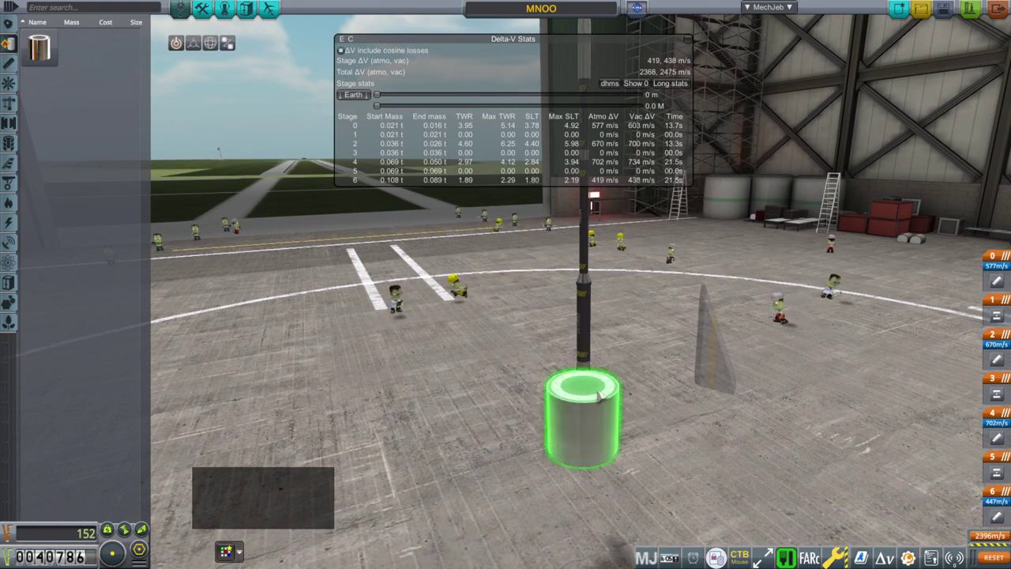
{"action": "right_click", "coordinate": [584, 408]}
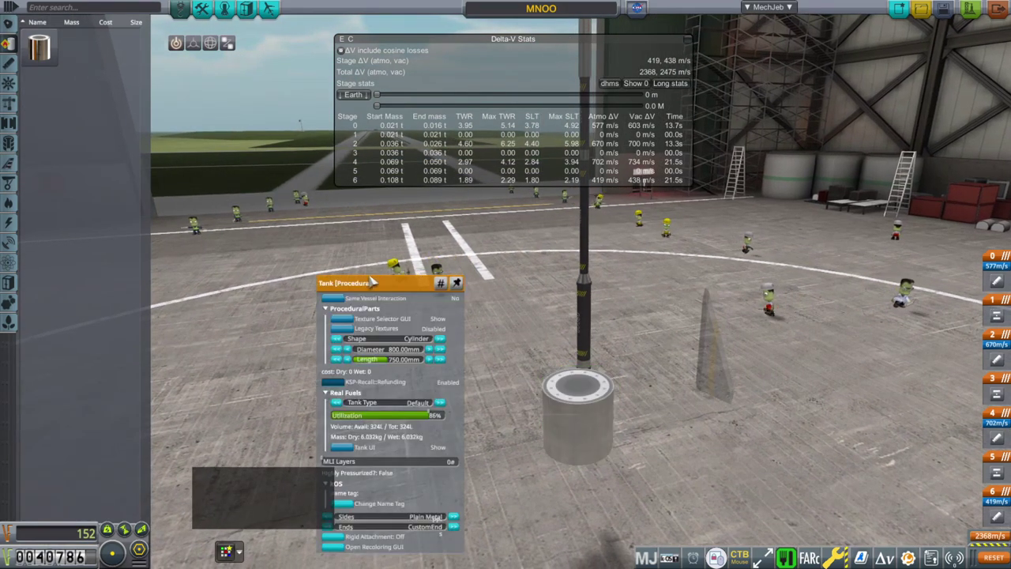
{"action": "left_click_drag", "start_coordinate": [373, 281], "coordinate": [347, 194]}
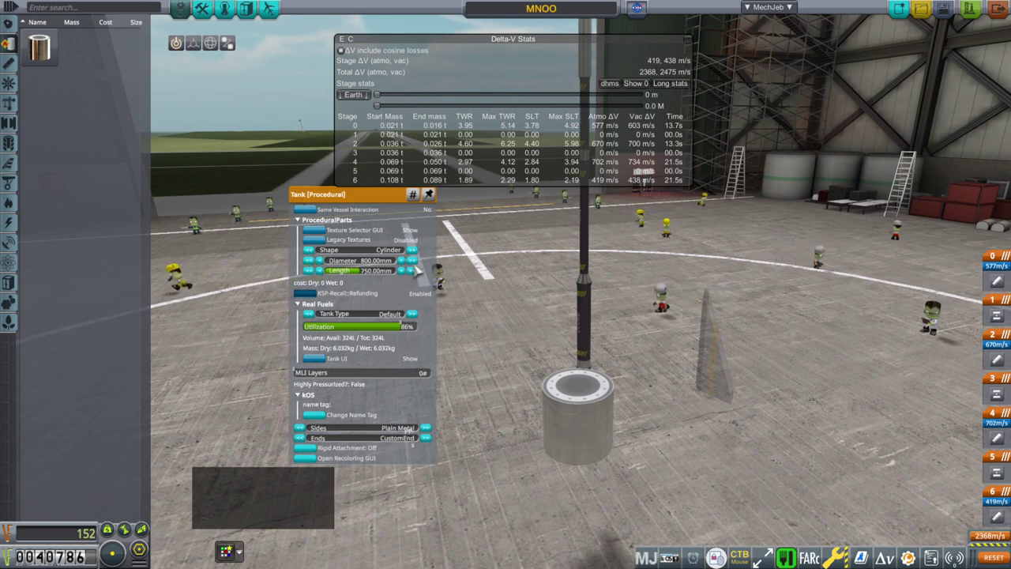
{"action": "left_click", "coordinate": [412, 261]}
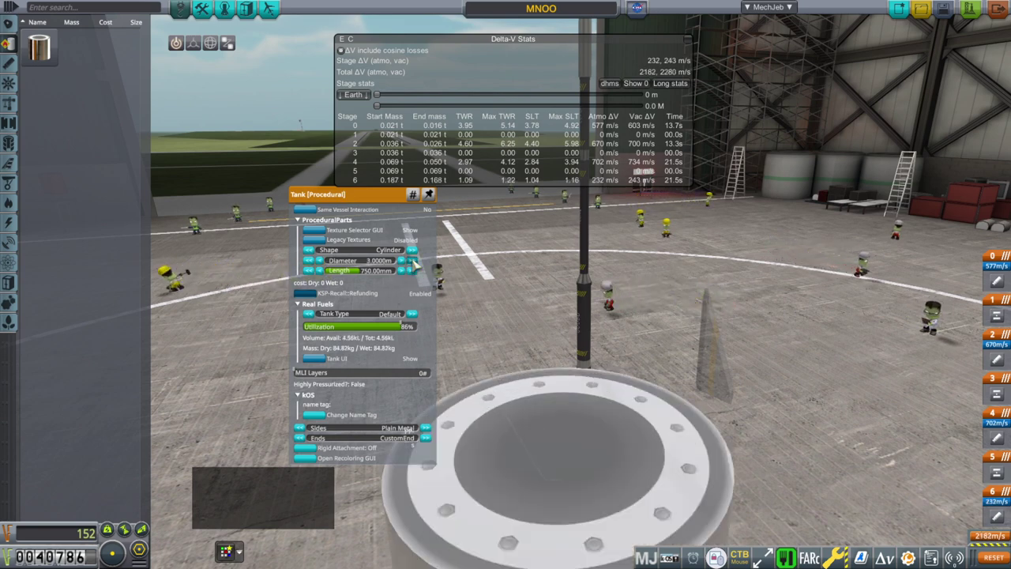
{"action": "scroll", "coordinate": [515, 329], "scroll_direction": "down", "scroll_amount": 5}
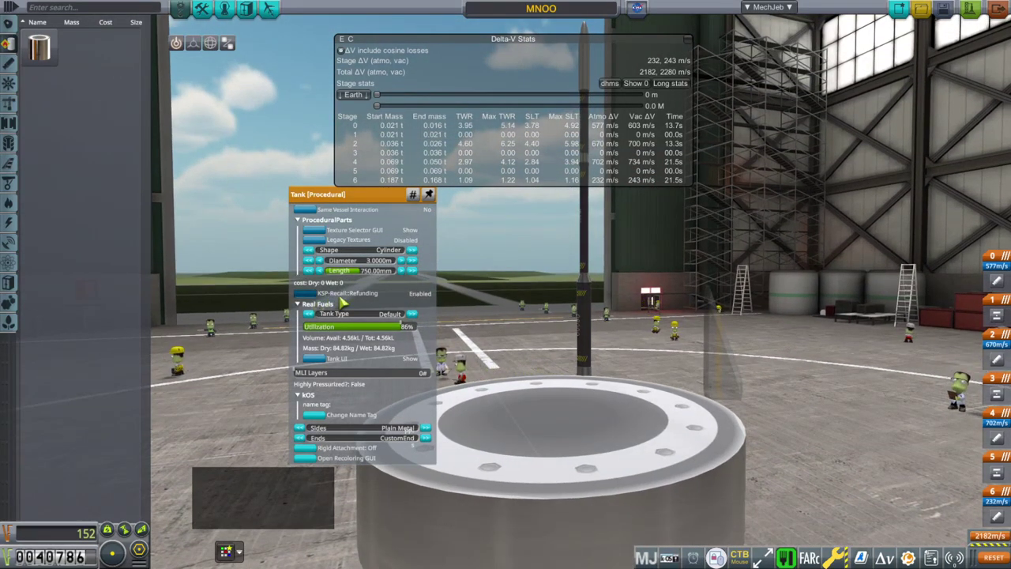
{"action": "left_click", "coordinate": [411, 271]}
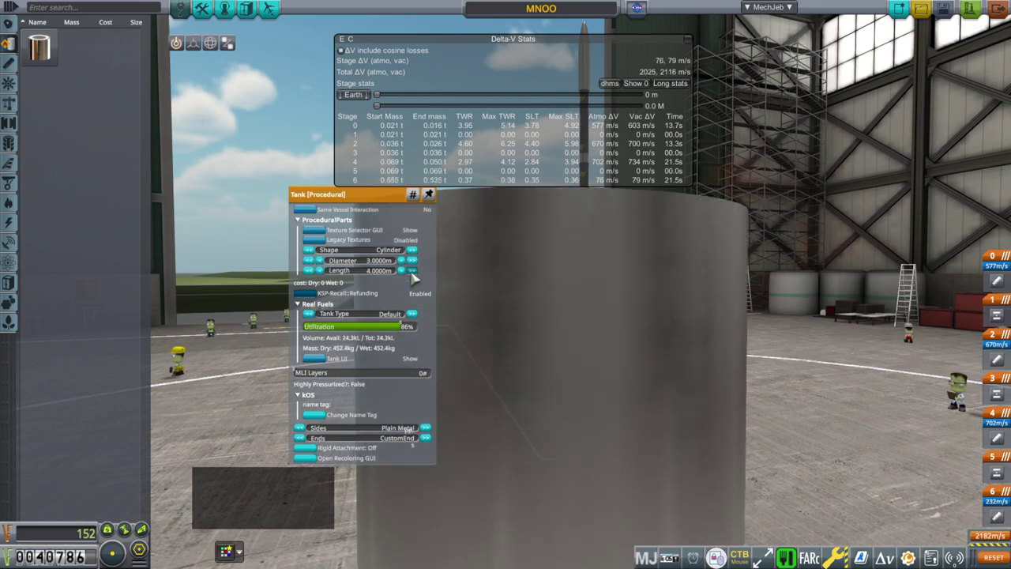
{"action": "mouse_move", "coordinate": [698, 327]}
{"action": "left_mouse_down"}
{"action": "mouse_move", "coordinate": [682, 366]}
{"action": "mouse_move", "coordinate": [648, 355]}
{"action": "mouse_move", "coordinate": [640, 332]}
{"action": "left_mouse_up"}
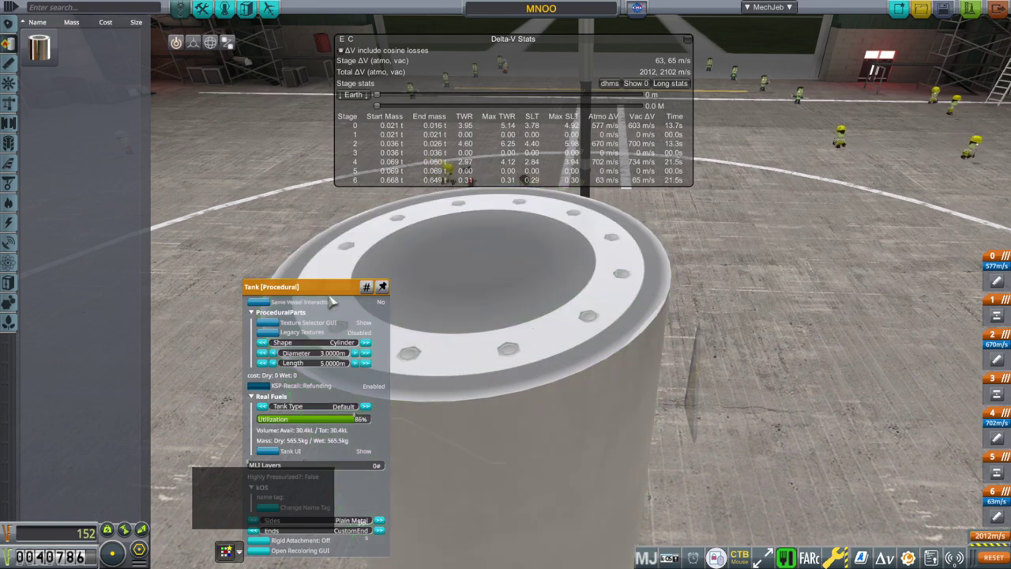
{"action": "mouse_move", "coordinate": [335, 293]}
{"action": "left_mouse_down"}
{"action": "mouse_move", "coordinate": [782, 199]}
{"action": "mouse_move", "coordinate": [914, 98]}
{"action": "left_mouse_up"}
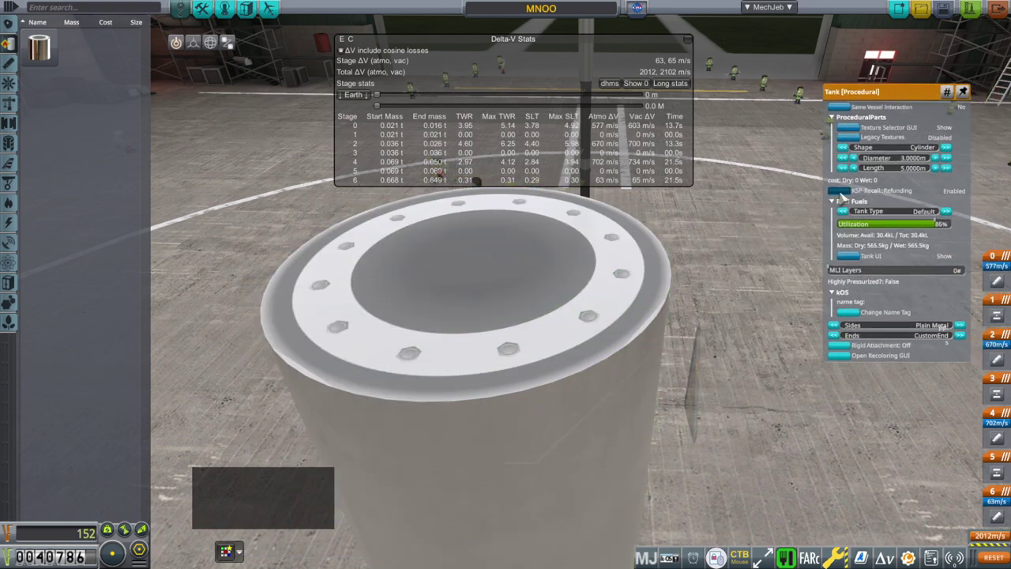
{"action": "scroll", "coordinate": [710, 311], "scroll_direction": "down", "scroll_amount": 5}
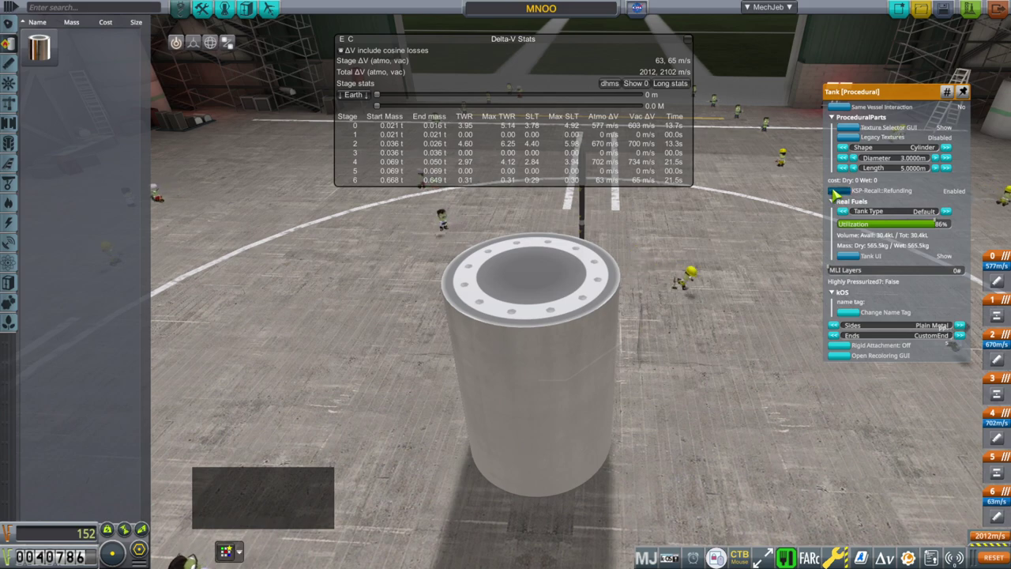
{"action": "right_click", "coordinate": [443, 253]}
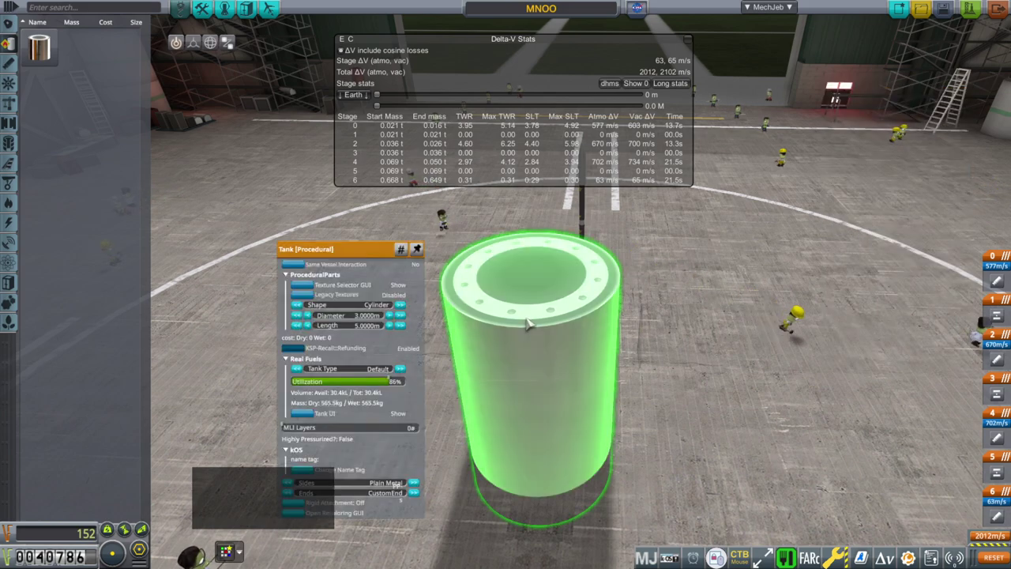
{"action": "left_click_drag", "start_coordinate": [734, 284], "coordinate": [757, 289]}
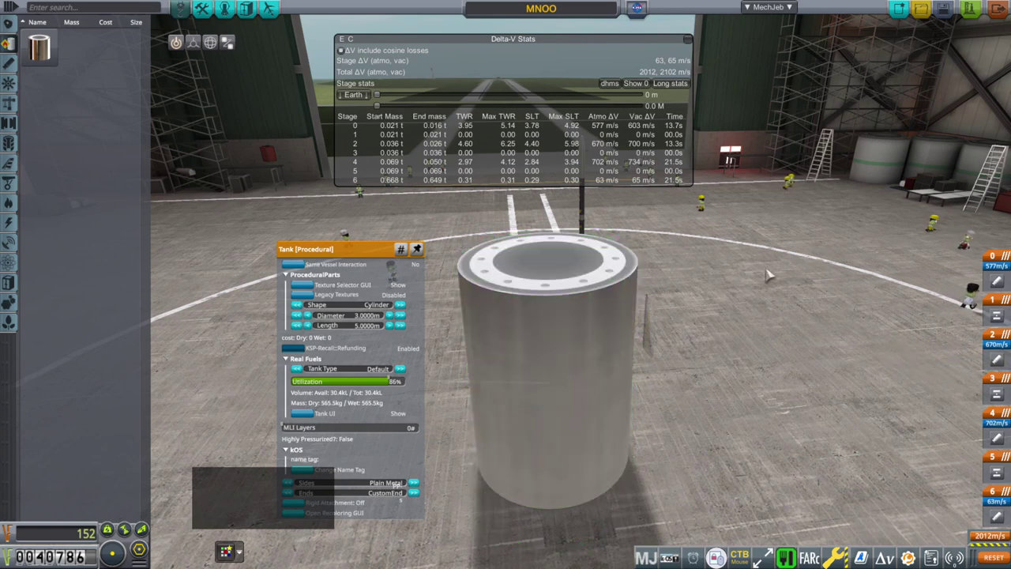
{"action": "left_click", "coordinate": [554, 358]}
Delete the held tank and attach a Basic Fin near the rocket base, scaled to 50%.
{"action": "key", "text": "Delete"}
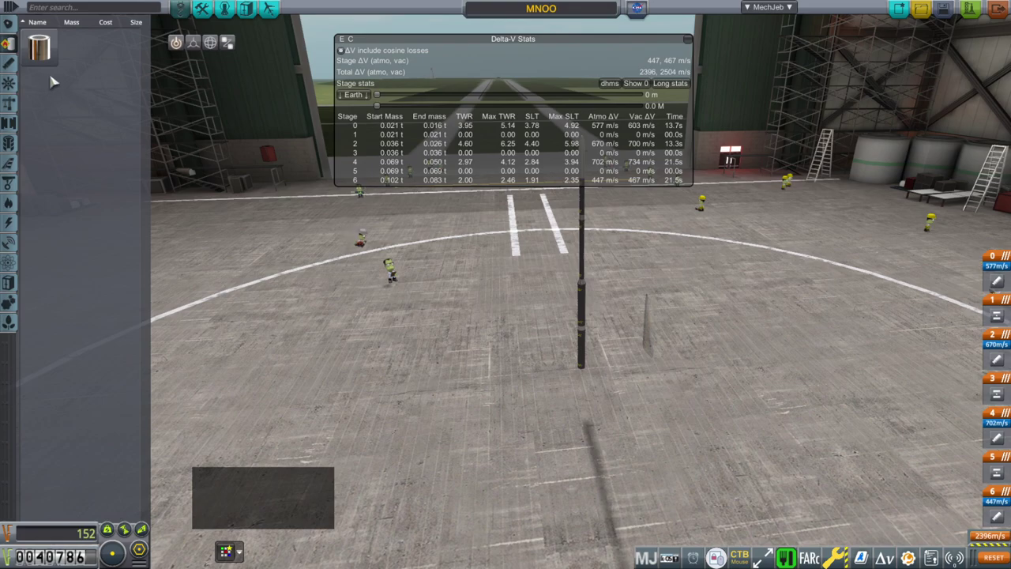
{"action": "left_click_drag", "start_coordinate": [443, 316], "coordinate": [534, 316]}
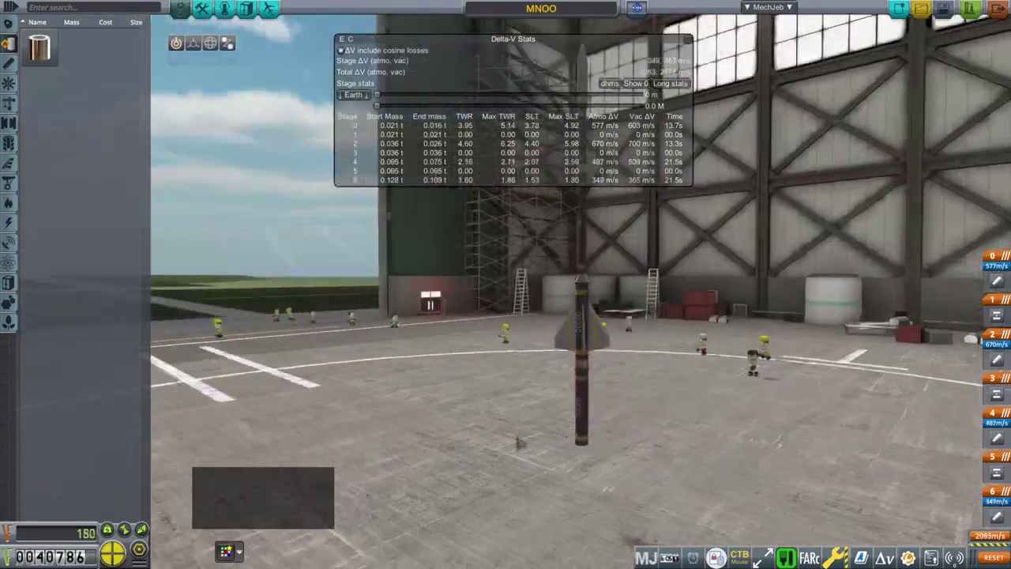
{"action": "left_click", "coordinate": [625, 474]}
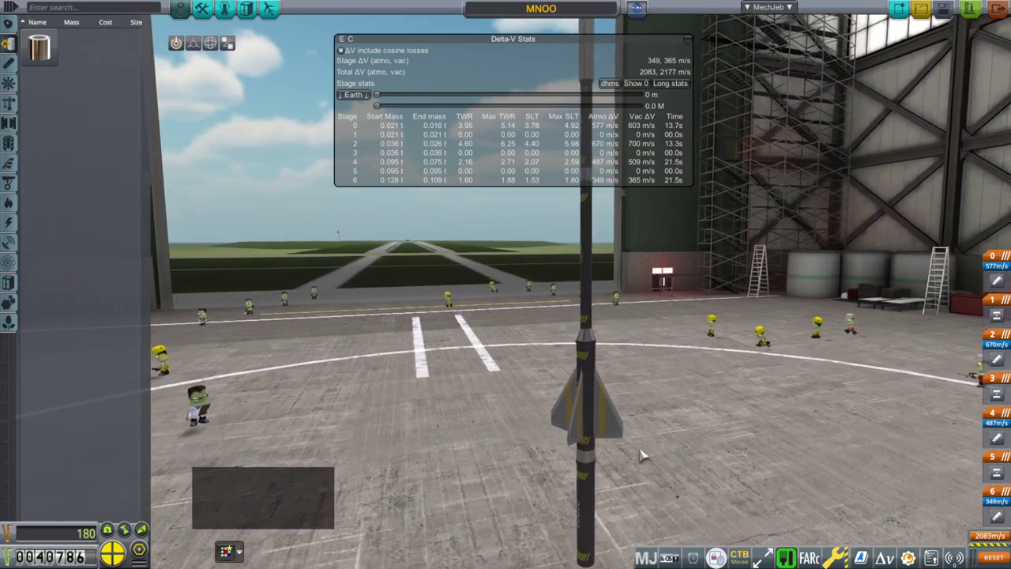
{"action": "right_click", "coordinate": [636, 448]}
{"action": "left_click_drag", "start_coordinate": [724, 422], "coordinate": [721, 420]}
Try the Rotate tool on the nose and lower rocket sections, then return to Place.
{"action": "right_click", "coordinate": [720, 419]}
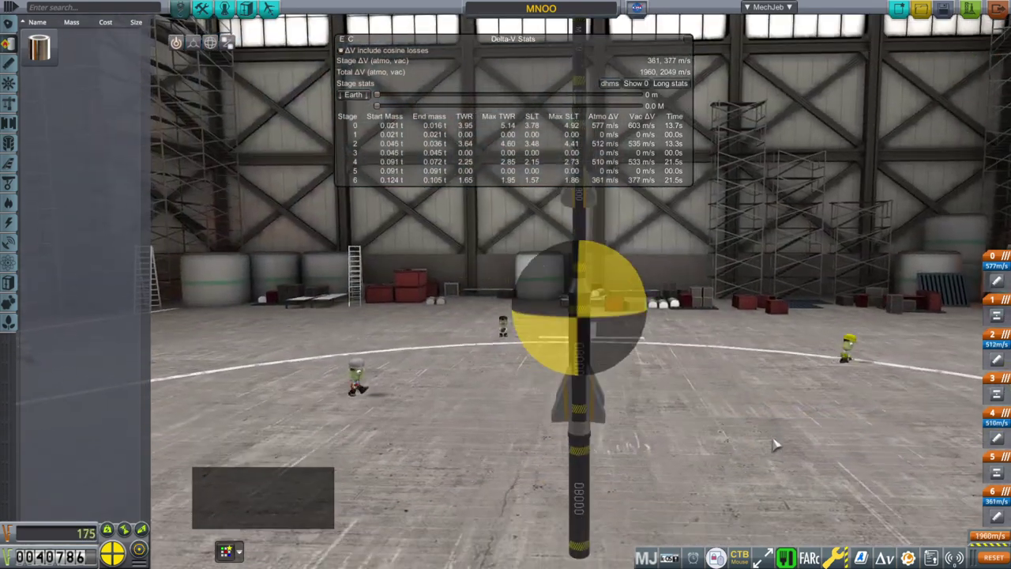
{"action": "scroll", "coordinate": [772, 418], "scroll_direction": "up", "scroll_amount": 3}
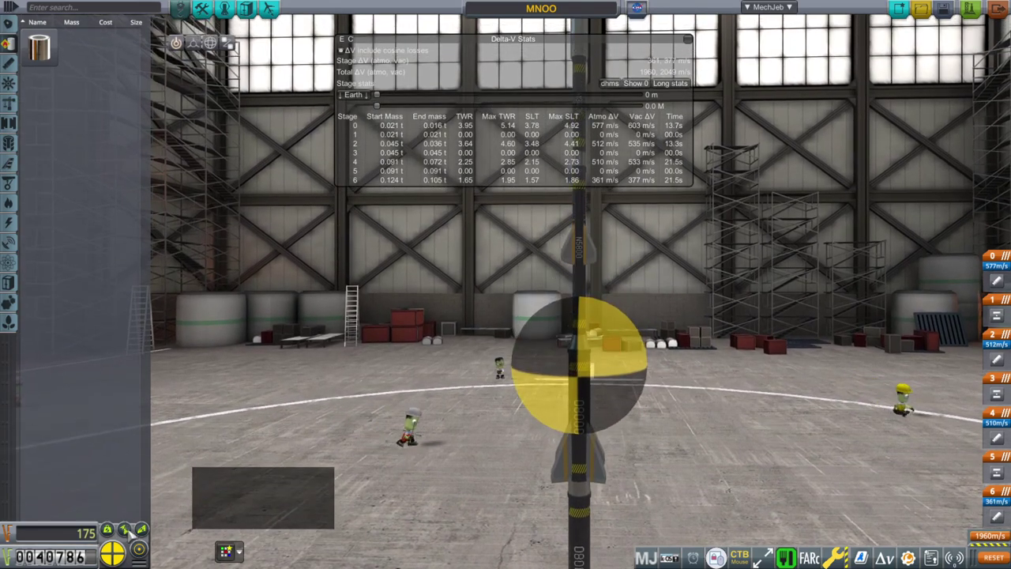
{"action": "right_click", "coordinate": [595, 346]}
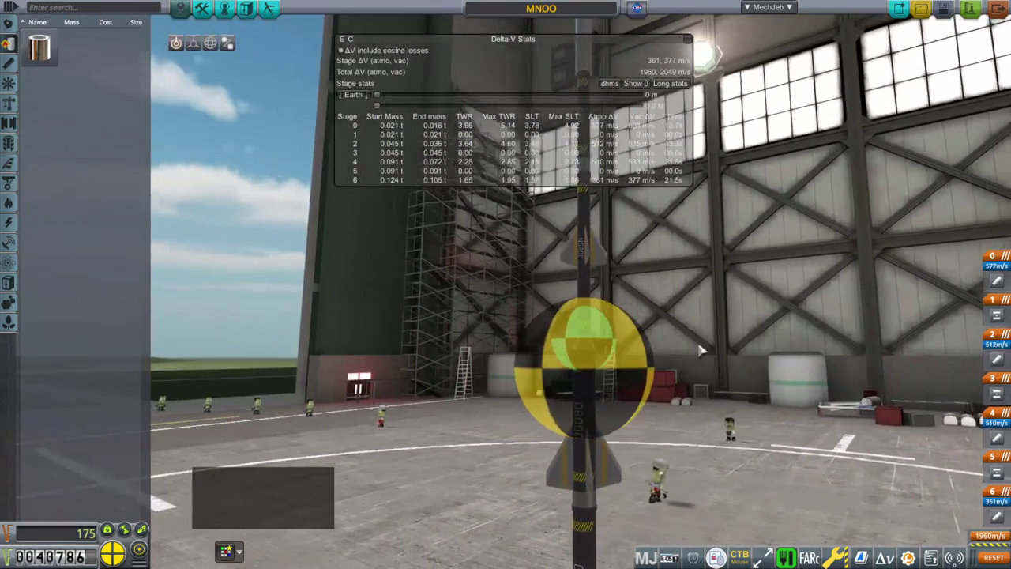
{"action": "scroll", "coordinate": [599, 348], "scroll_direction": "down", "scroll_amount": 3}
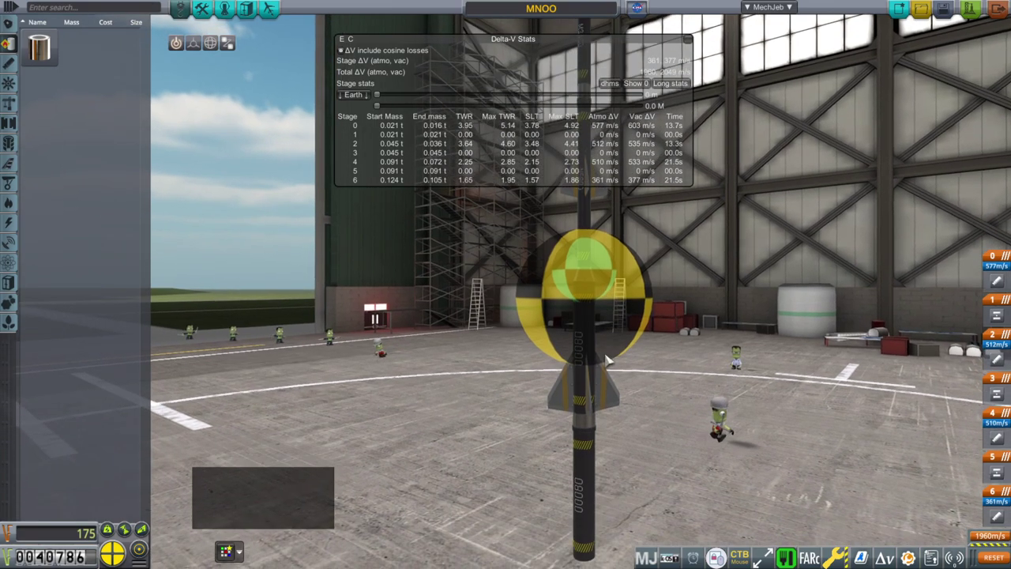
{"action": "right_click", "coordinate": [614, 368]}
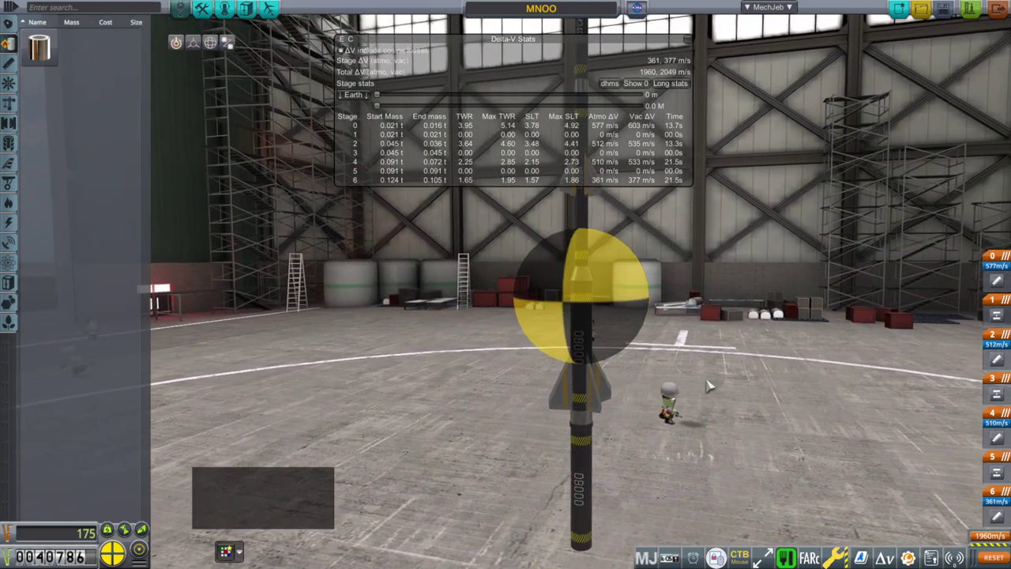
{"action": "right_click", "coordinate": [599, 398]}
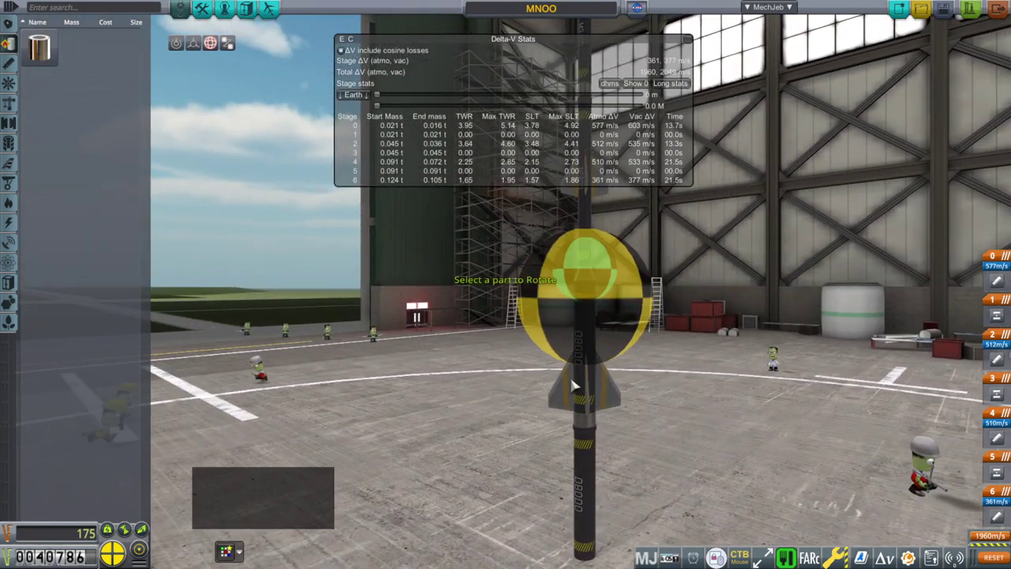
{"action": "key", "text": "1"}
{"action": "key", "text": "3"}
{"action": "left_click", "coordinate": [585, 249]}
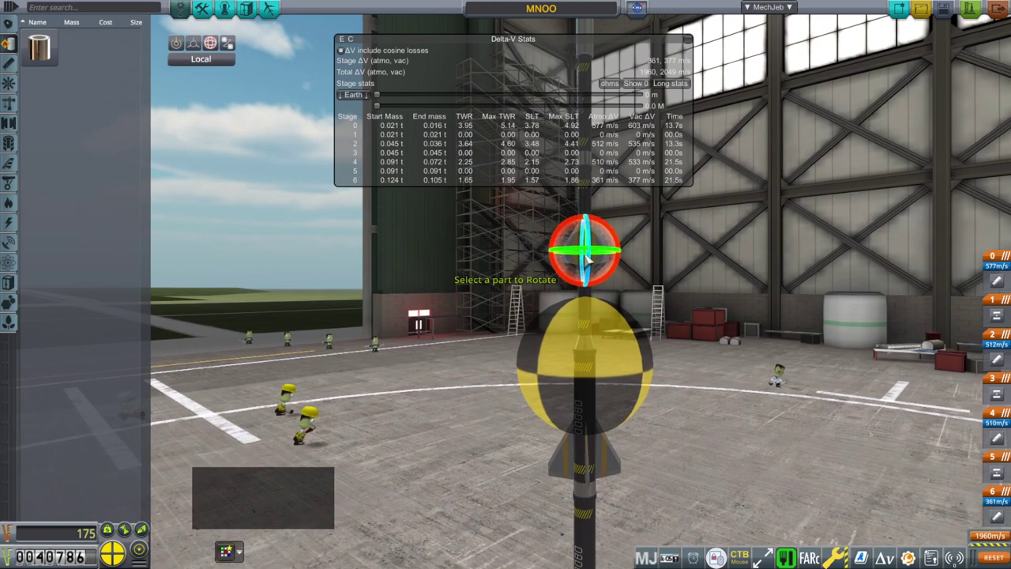
{"action": "left_click", "coordinate": [604, 445]}
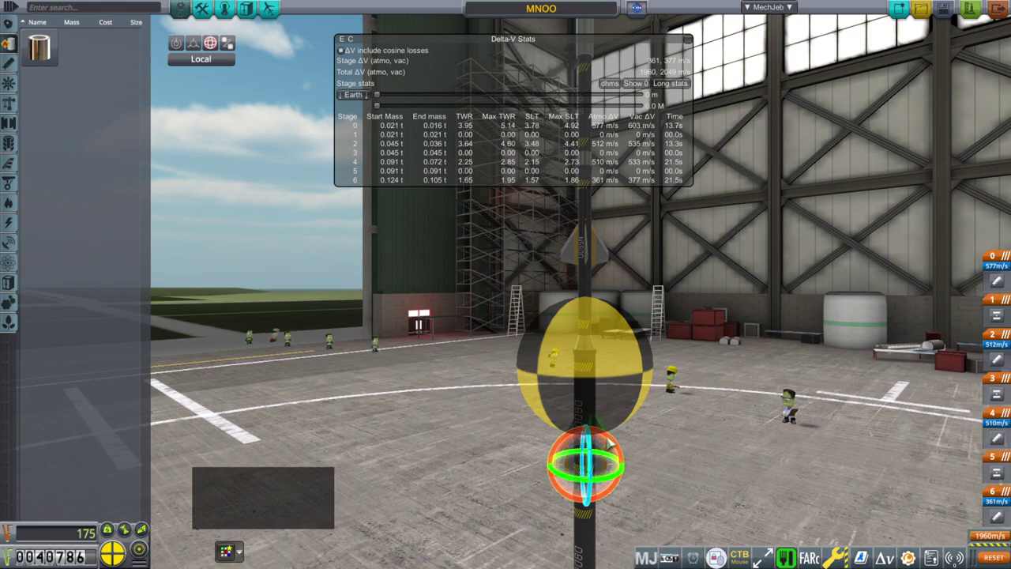
{"action": "key", "text": "1"}
{"action": "mouse_move", "coordinate": [609, 447]}
{"action": "left_mouse_down"}
{"action": "mouse_move", "coordinate": [774, 409]}
{"action": "mouse_move", "coordinate": [698, 406]}
{"action": "mouse_move", "coordinate": [772, 408]}
{"action": "mouse_move", "coordinate": [790, 355]}
{"action": "left_mouse_up"}
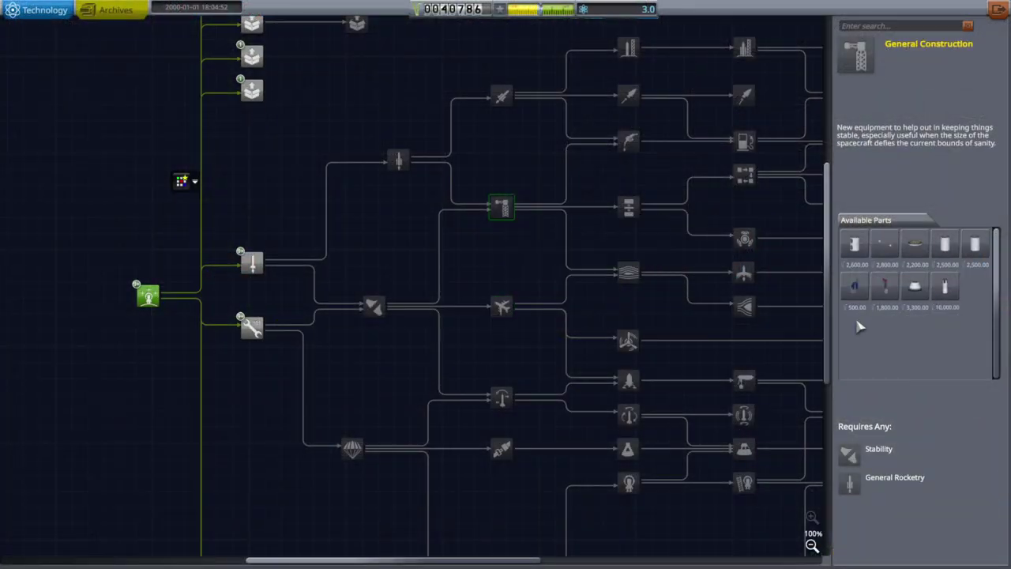
View the TT18-A Launch Stability Enhancer card among General Construction's parts.
{"action": "mouse_move", "coordinate": [852, 301]}
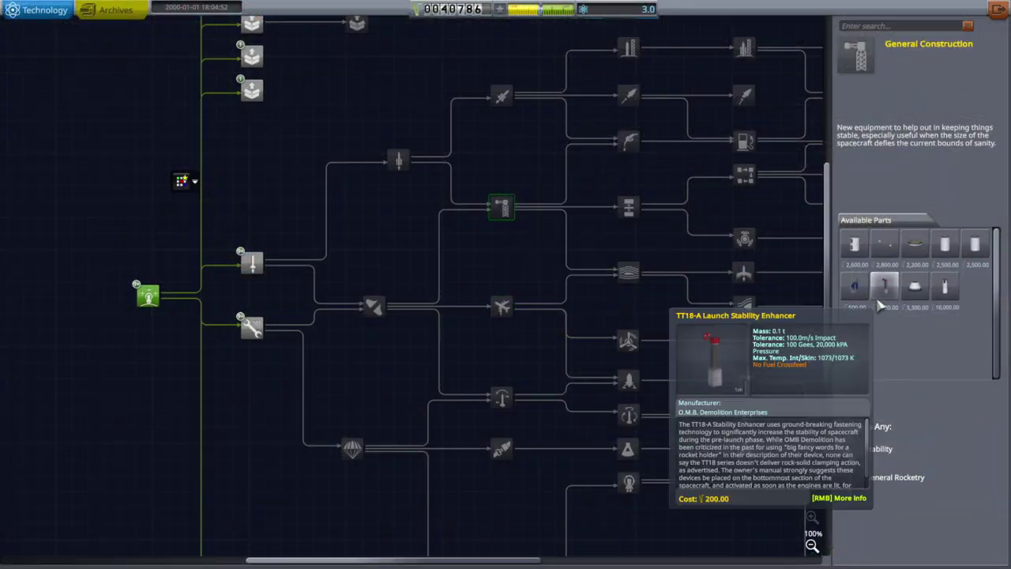
{"action": "mouse_move", "coordinate": [883, 296]}
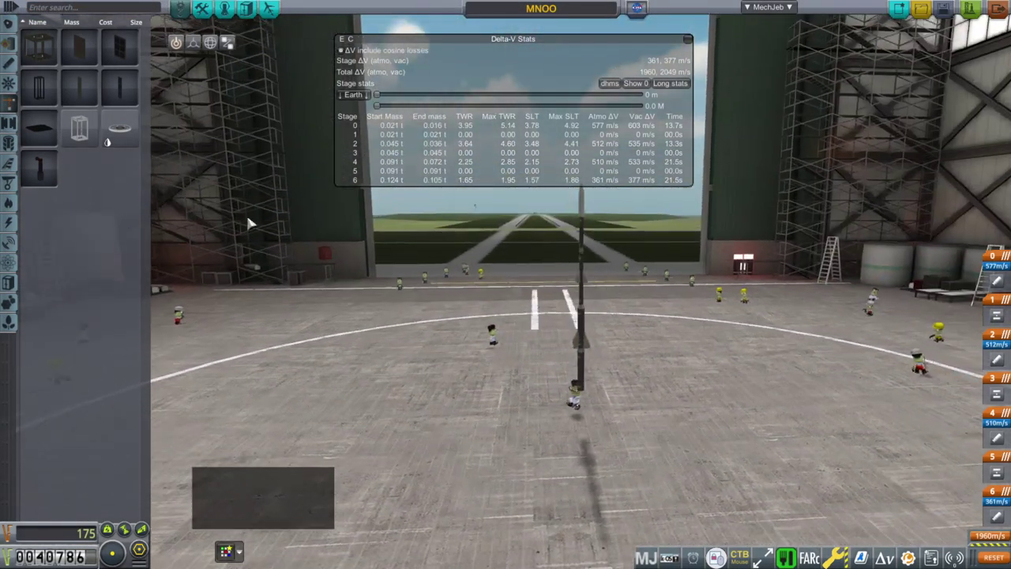
Purchase the TT18-A launch clamp, attach it to the rocket's side, and launch to the pad.
{"action": "mouse_move", "coordinate": [39, 166]}
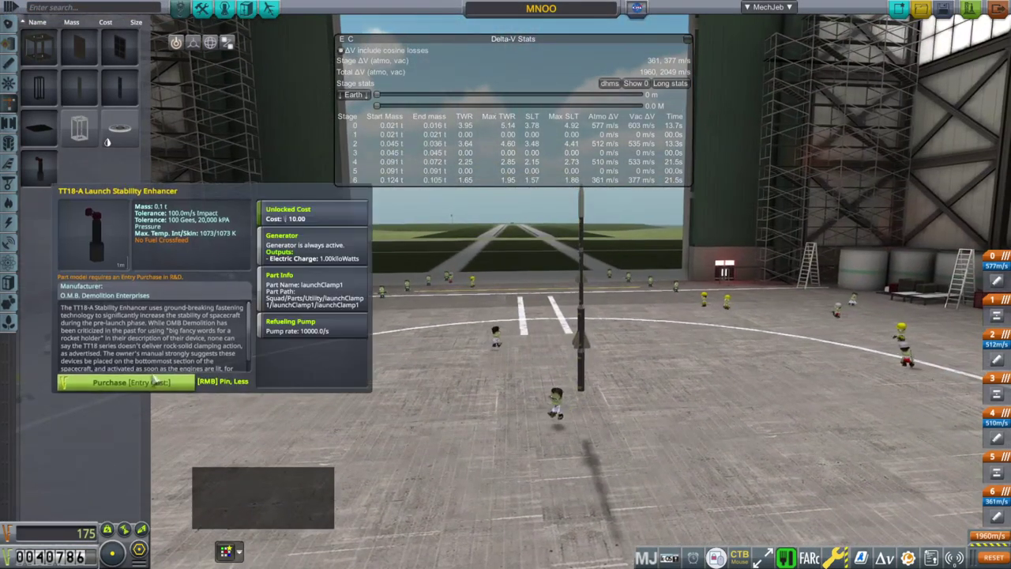
{"action": "left_click", "coordinate": [157, 386]}
{"action": "left_click", "coordinate": [39, 166]}
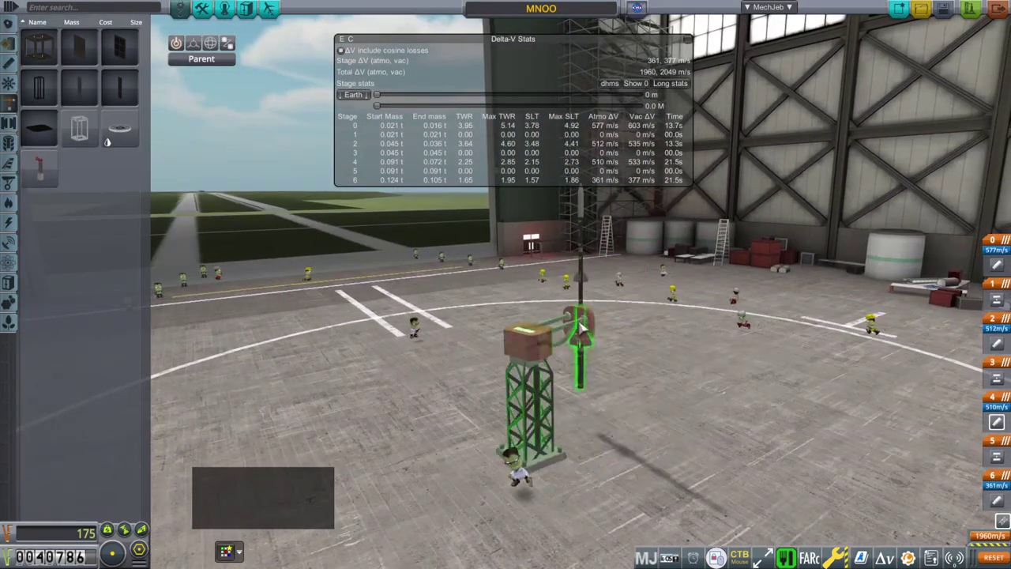
{"action": "left_click", "coordinate": [581, 371]}
{"action": "left_click", "coordinate": [970, 9]}
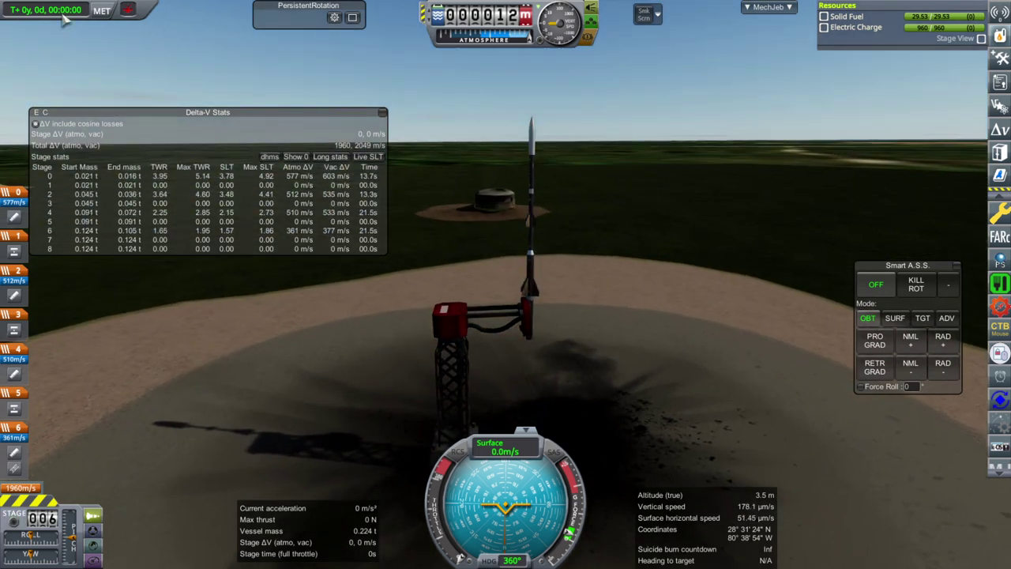
{"action": "mouse_move", "coordinate": [132, 13]}
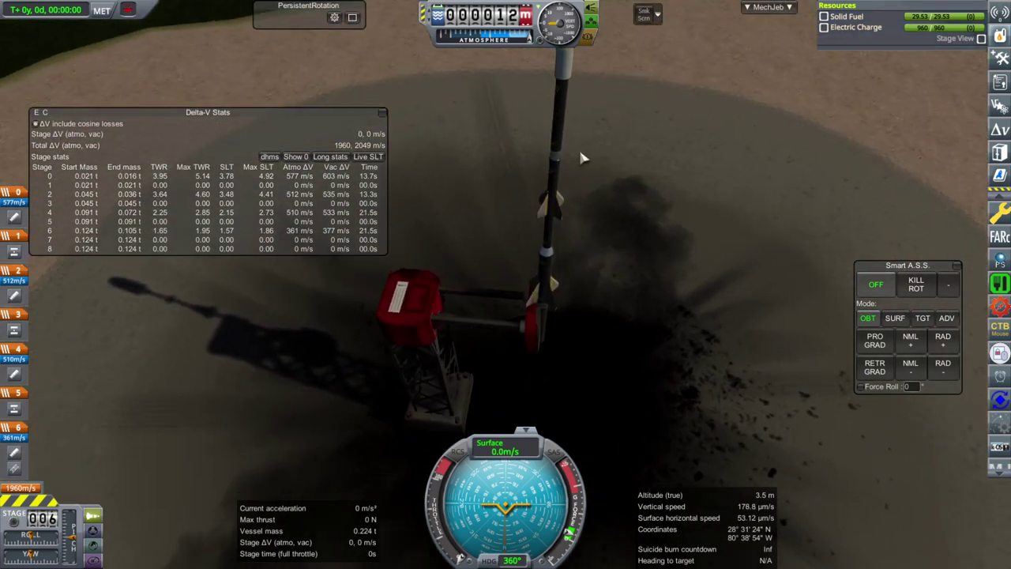
{"action": "left_click_drag", "start_coordinate": [626, 176], "coordinate": [645, 217]}
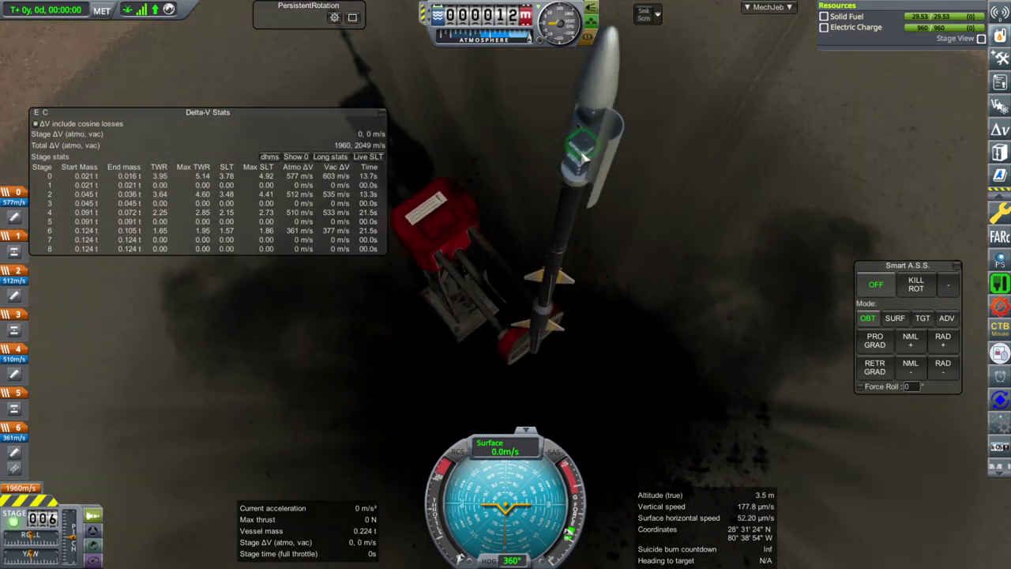
{"action": "right_click", "coordinate": [610, 102]}
{"action": "left_click", "coordinate": [723, 253]}
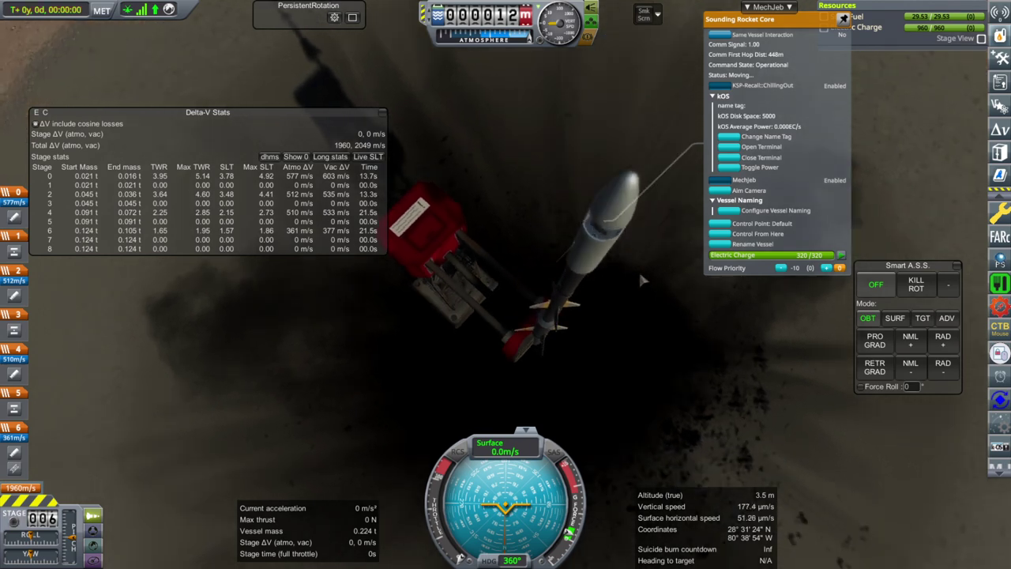
{"action": "left_click_drag", "start_coordinate": [636, 295], "coordinate": [678, 110]}
{"action": "scroll", "coordinate": [656, 186], "scroll_direction": "down", "scroll_amount": 5}
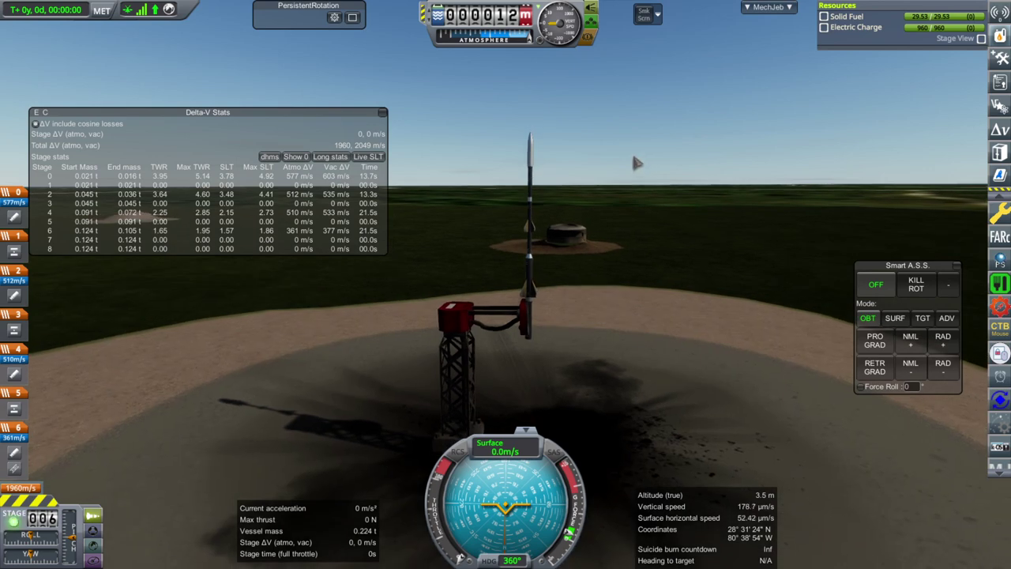
{"action": "mouse_move", "coordinate": [638, 163]}
{"action": "left_mouse_down"}
{"action": "mouse_move", "coordinate": [641, 262]}
{"action": "mouse_move", "coordinate": [653, 197]}
{"action": "left_mouse_up"}
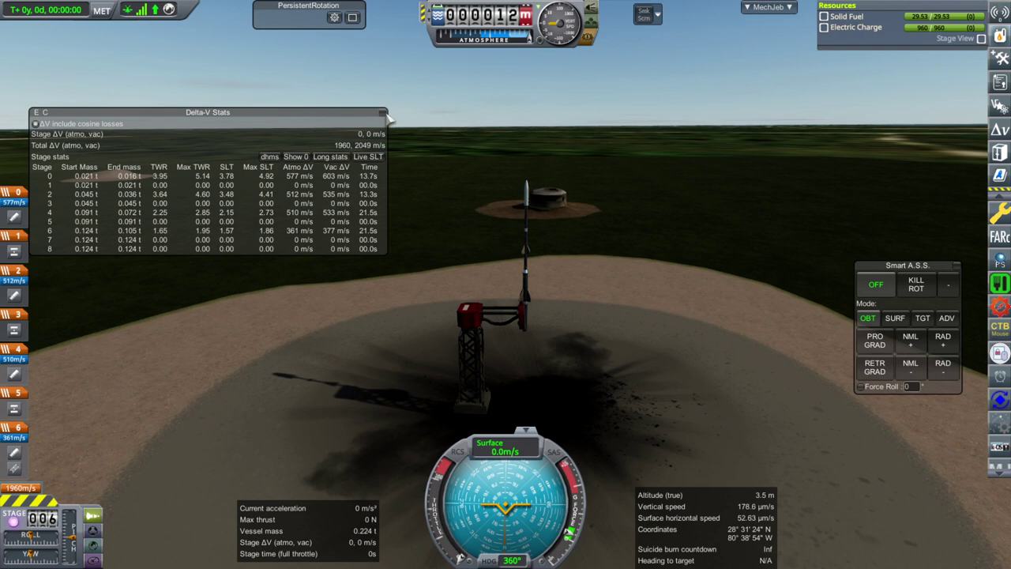
{"action": "left_click_drag", "start_coordinate": [574, 308], "coordinate": [624, 287]}
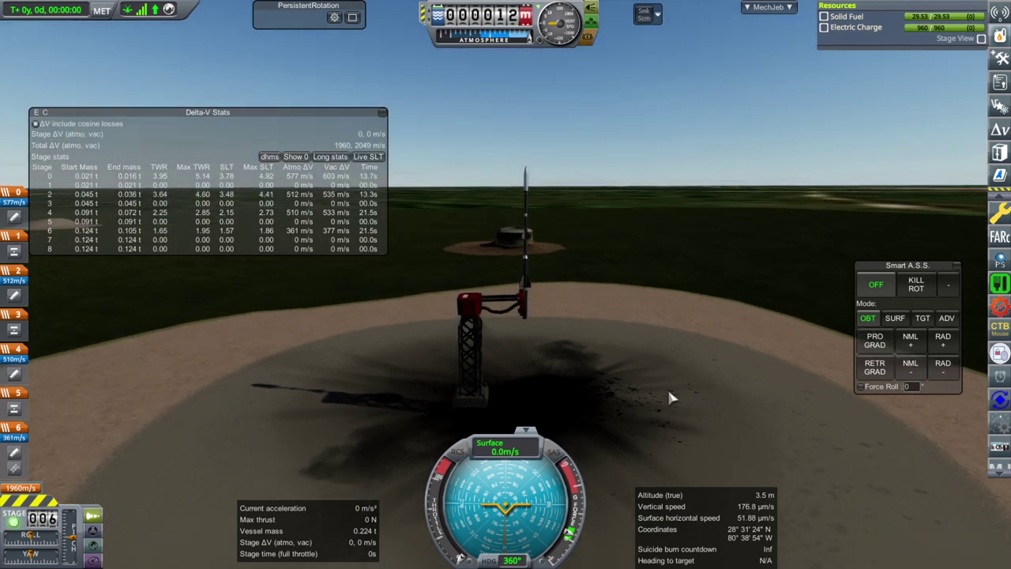
{"action": "mouse_move", "coordinate": [667, 387]}
{"action": "left_mouse_down"}
{"action": "mouse_move", "coordinate": [661, 395]}
{"action": "mouse_move", "coordinate": [662, 382]}
{"action": "left_mouse_up"}
Launch the sounding rocket, drop its spent lower stage, then quickload the earlier save with F9.
{"action": "key", "text": "space"}
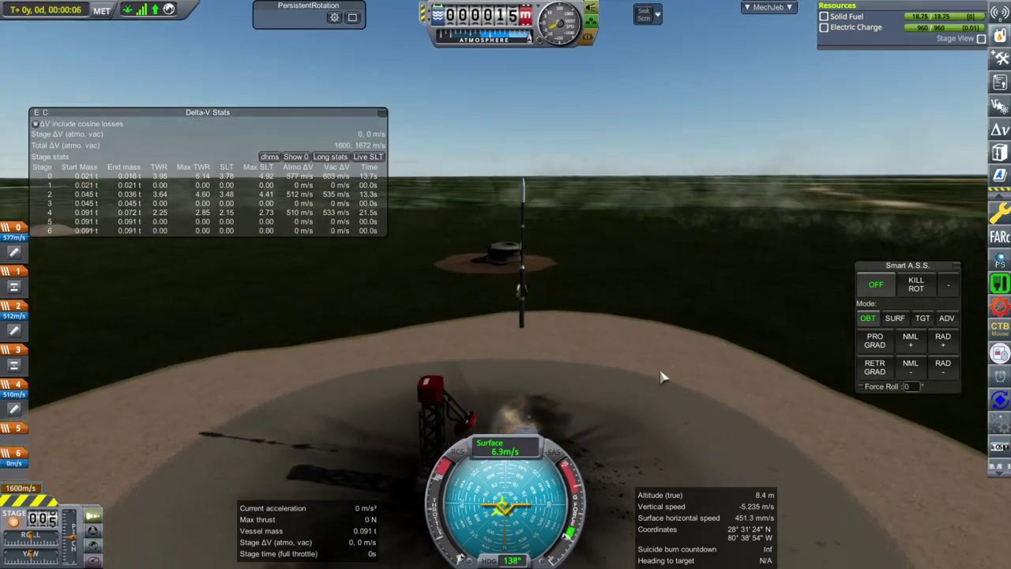
{"action": "key", "text": "space"}
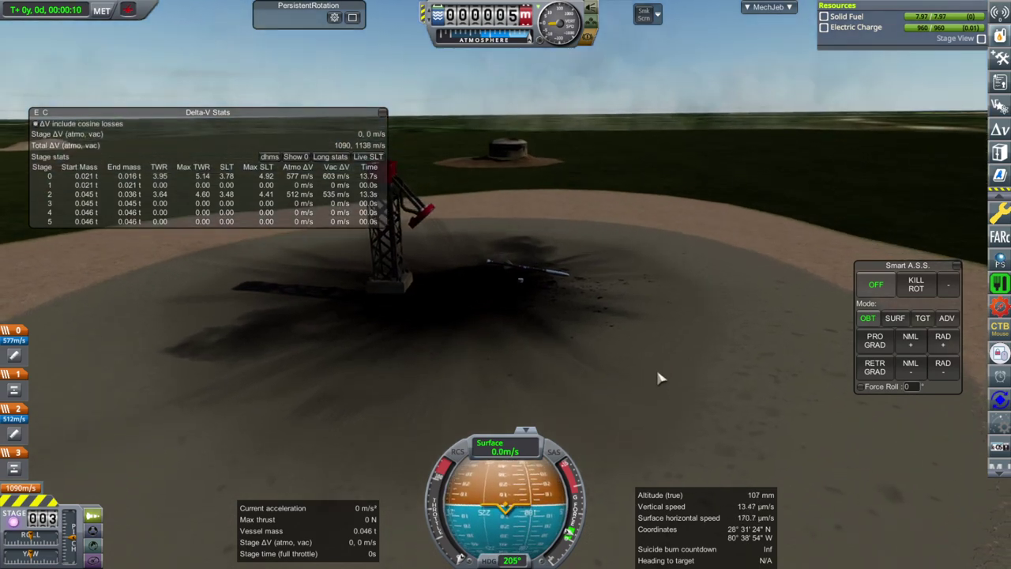
{"action": "key", "text": "F9"}
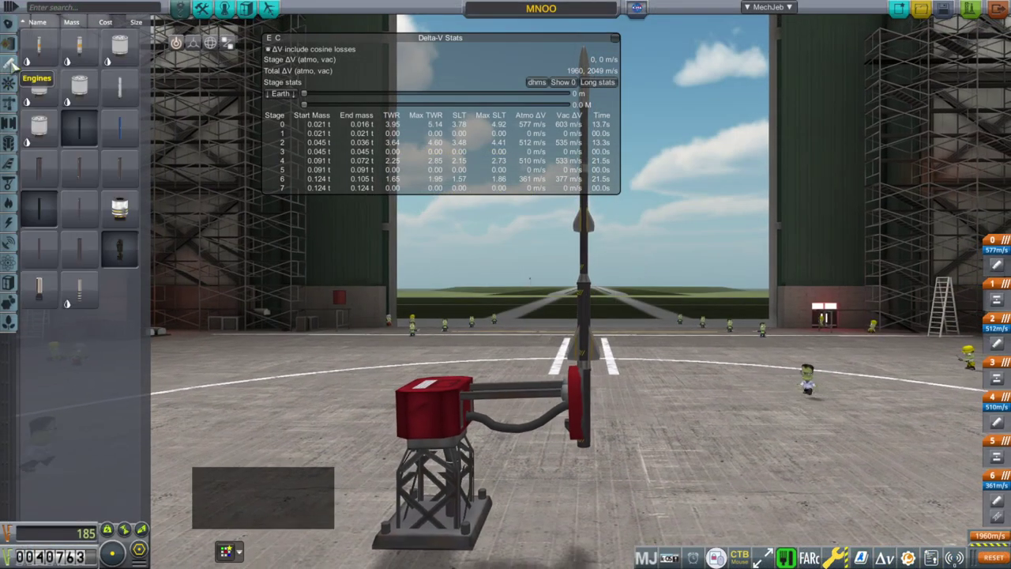
Check the engine's stats, then attach a procedural solid motor, resize it to 200 mm, and discard it.
{"action": "right_click", "coordinate": [130, 256]}
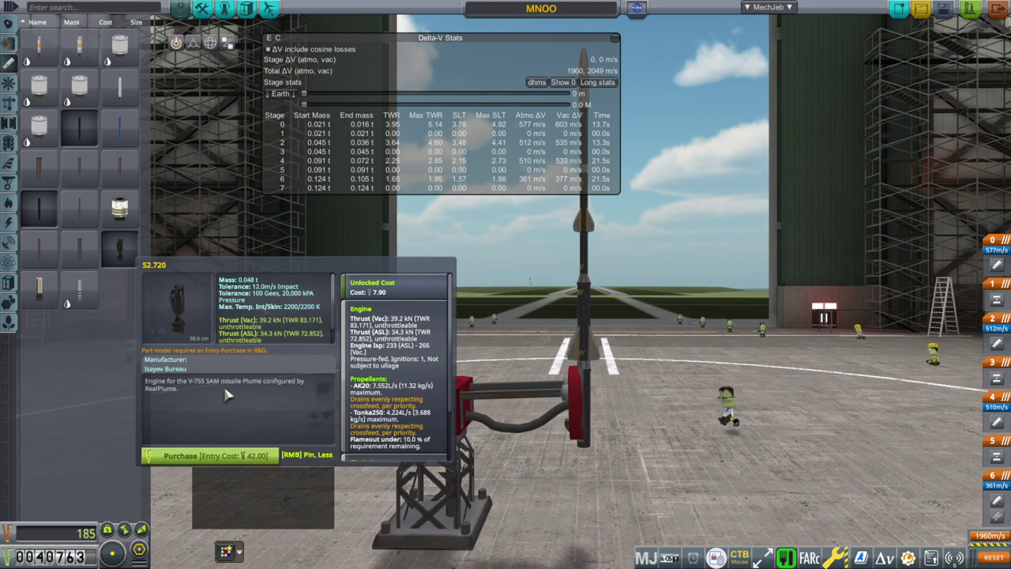
{"action": "mouse_move", "coordinate": [664, 253]}
{"action": "left_mouse_down"}
{"action": "mouse_move", "coordinate": [723, 239]}
{"action": "mouse_move", "coordinate": [693, 242]}
{"action": "left_mouse_up"}
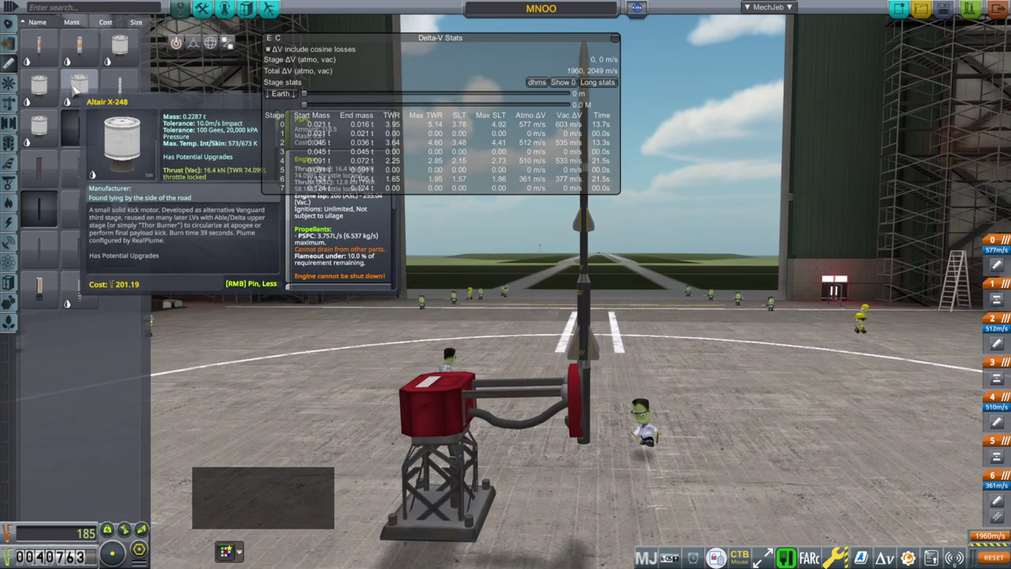
{"action": "mouse_move", "coordinate": [115, 204]}
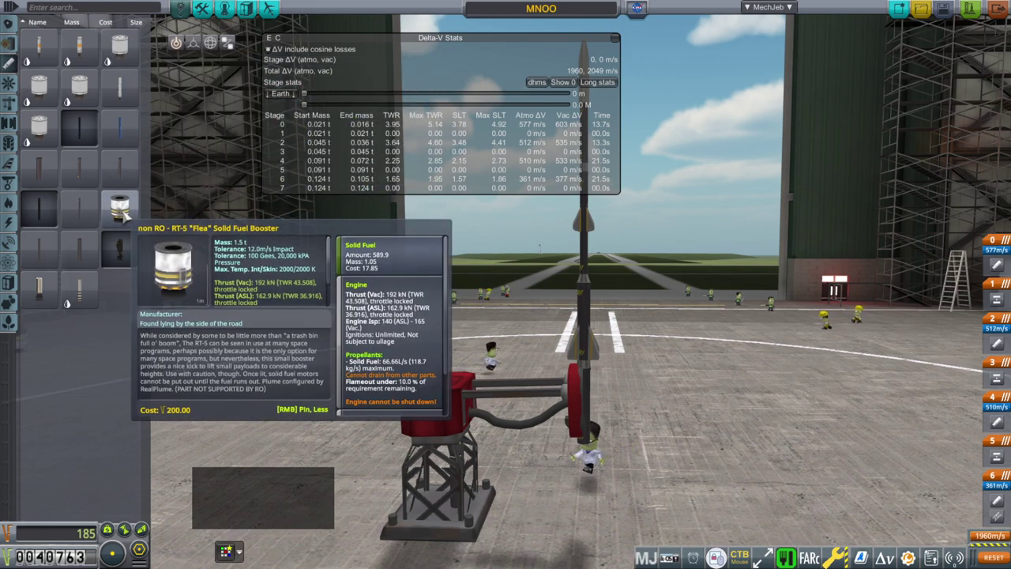
{"action": "mouse_move", "coordinate": [55, 302]}
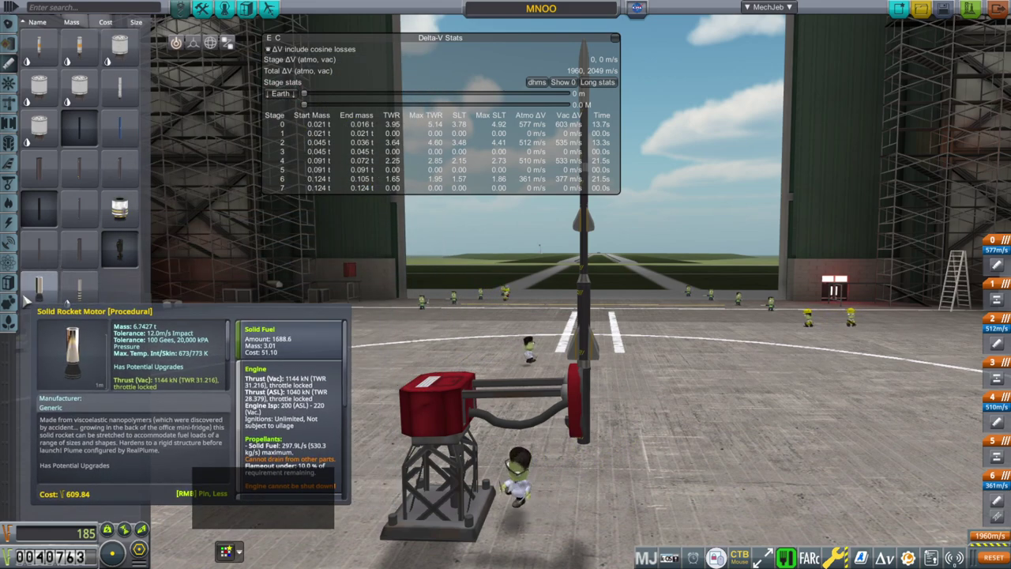
{"action": "mouse_move", "coordinate": [98, 284]}
{"action": "left_click", "coordinate": [39, 290]}
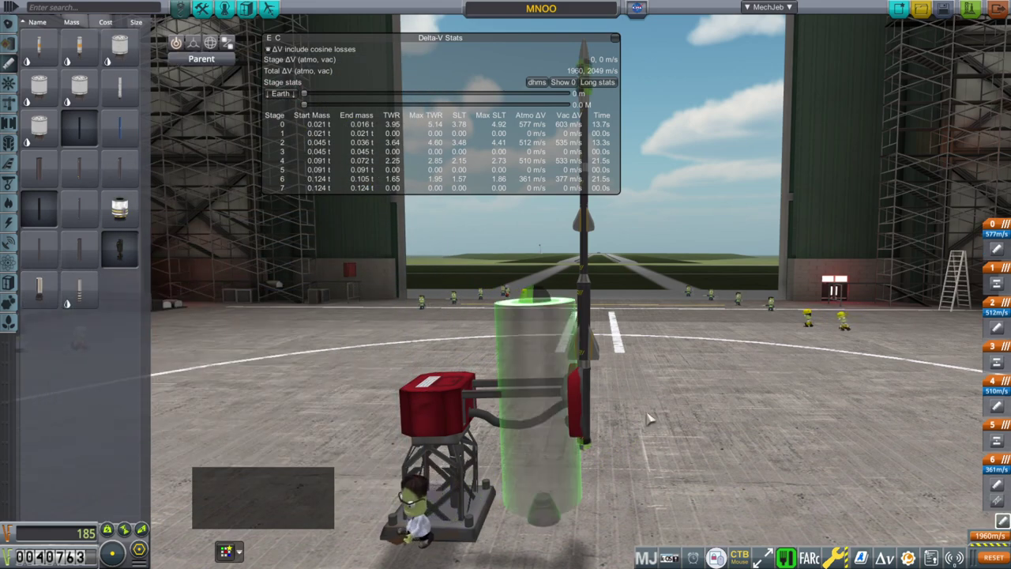
{"action": "left_click", "coordinate": [587, 368]}
{"action": "right_click", "coordinate": [587, 377]}
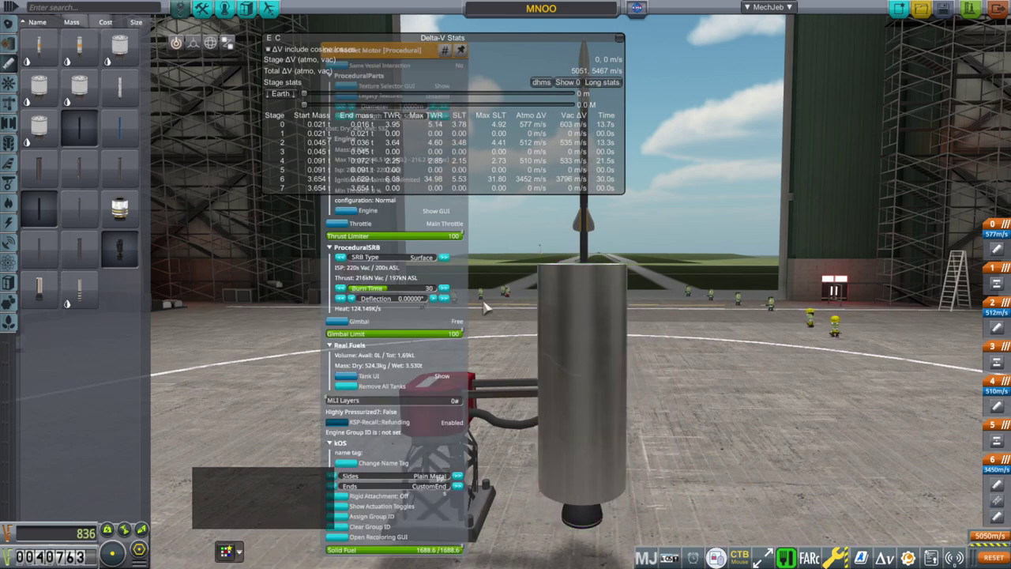
{"action": "mouse_move", "coordinate": [452, 289]}
{"action": "left_mouse_down"}
{"action": "mouse_move", "coordinate": [747, 221]}
{"action": "mouse_move", "coordinate": [954, 153]}
{"action": "left_mouse_up"}
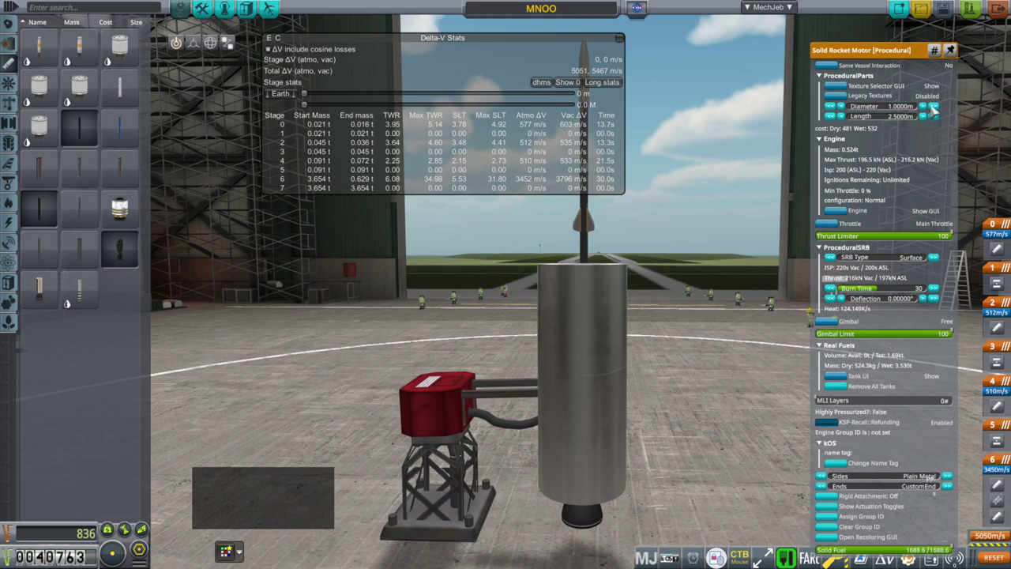
{"action": "left_click", "coordinate": [933, 107]}
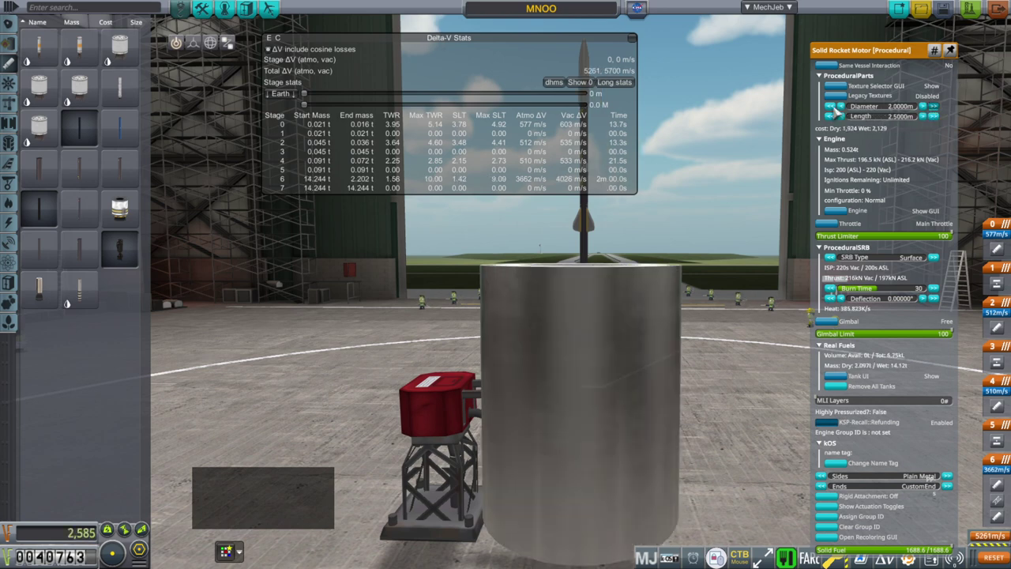
{"action": "left_click", "coordinate": [832, 108]}
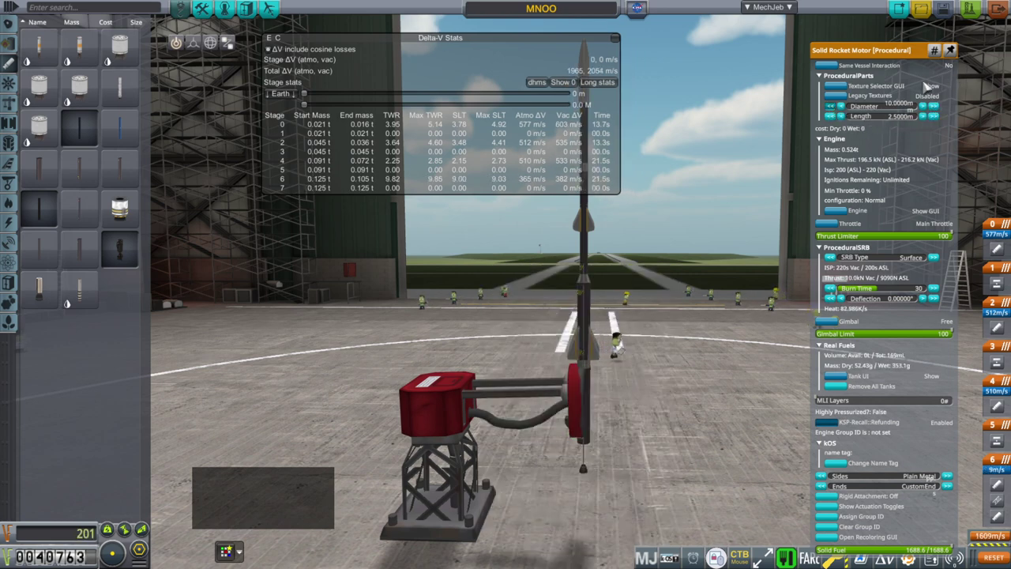
{"action": "left_click", "coordinate": [933, 106]}
{"action": "left_click", "coordinate": [586, 306]}
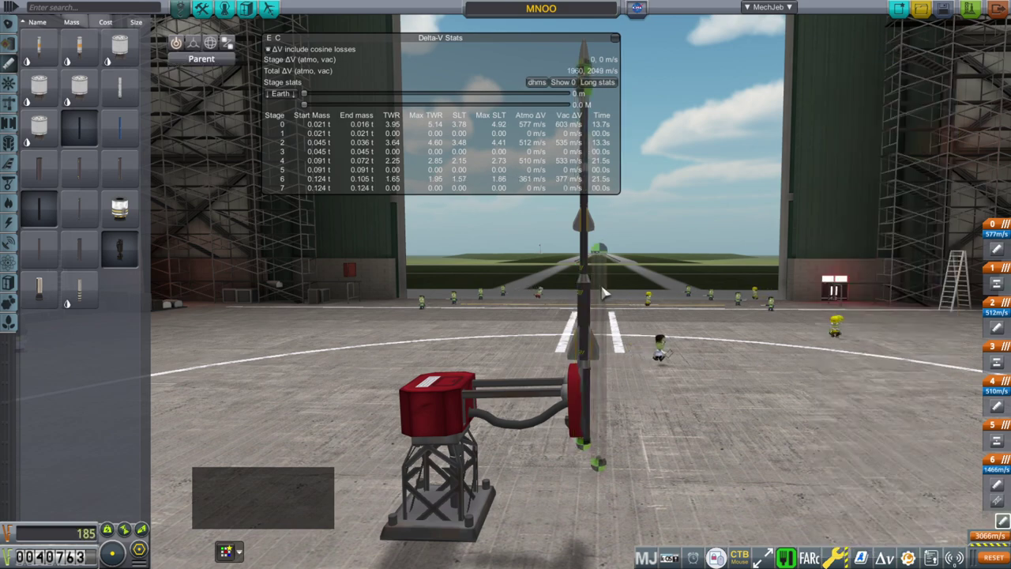
{"action": "left_click", "coordinate": [75, 207]}
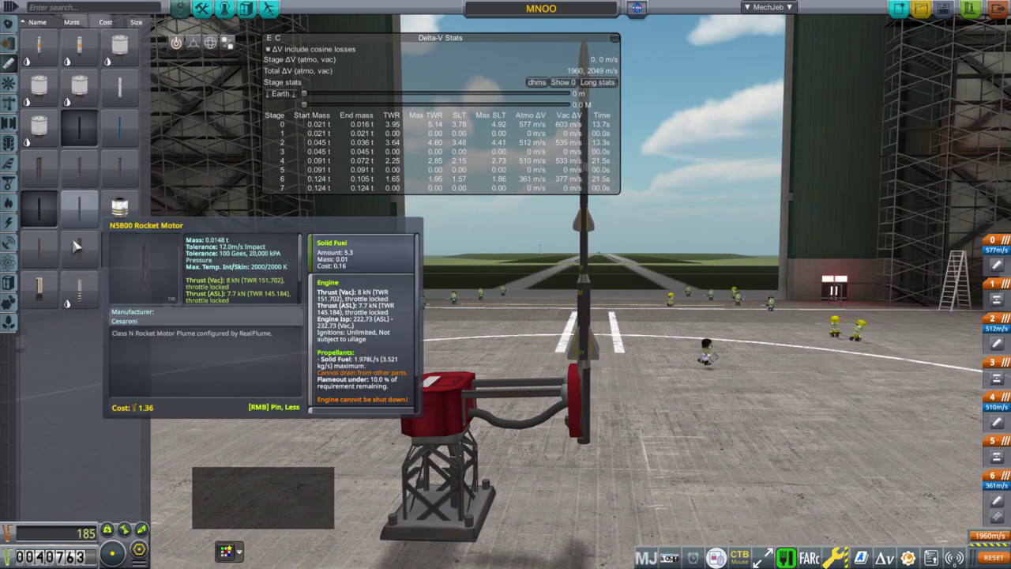
Attach a procedural tank, widen it to 3 m diameter and fill it with HTP.
{"action": "mouse_move", "coordinate": [49, 291]}
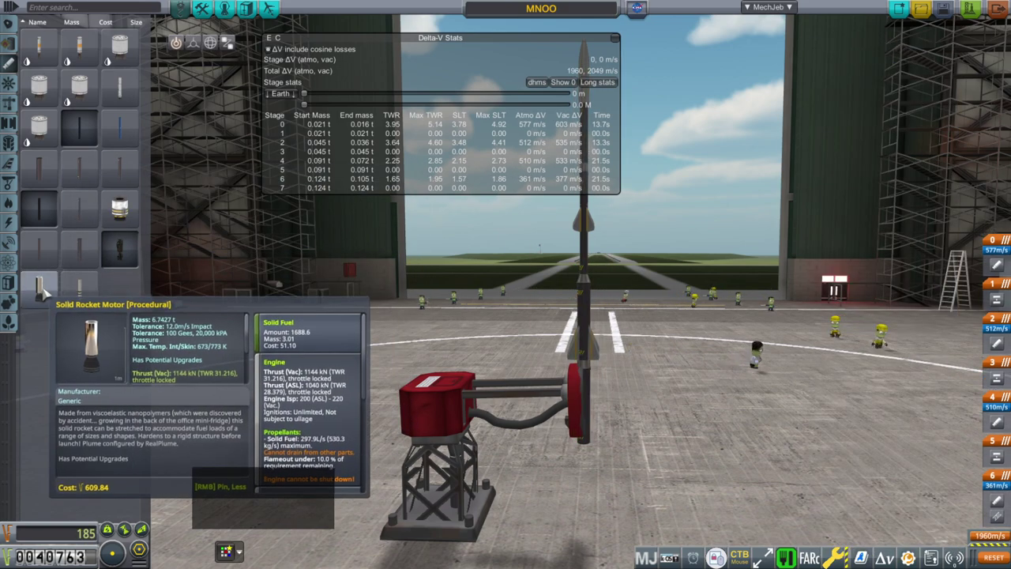
{"action": "left_click", "coordinate": [8, 44]}
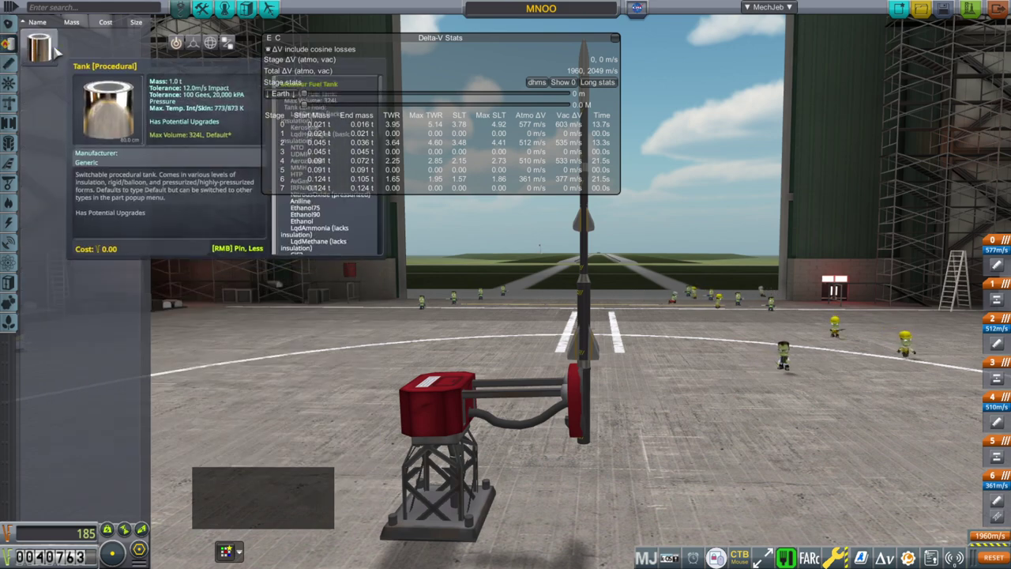
{"action": "left_click", "coordinate": [40, 47]}
{"action": "left_click", "coordinate": [584, 310]}
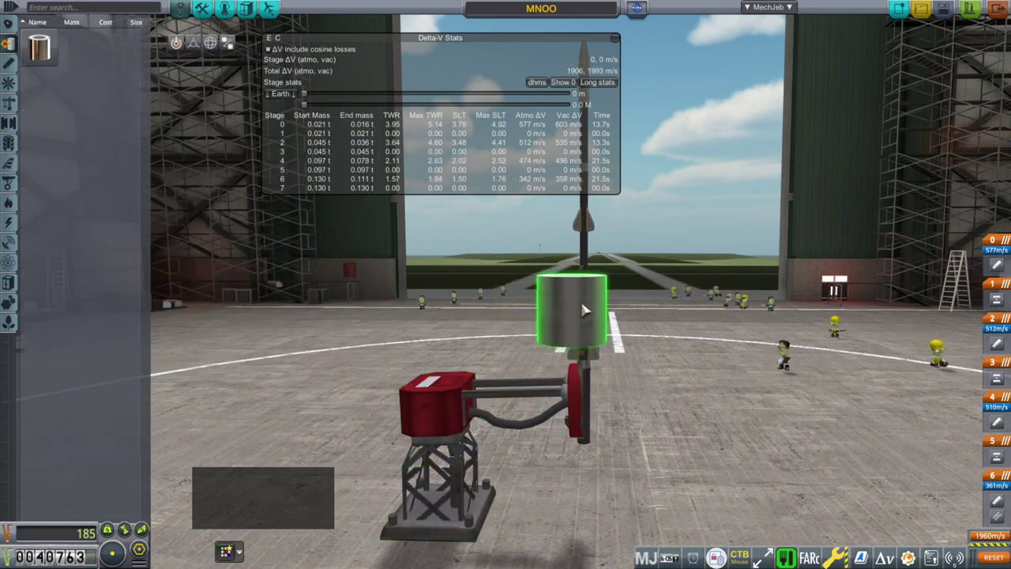
{"action": "right_click", "coordinate": [574, 313]}
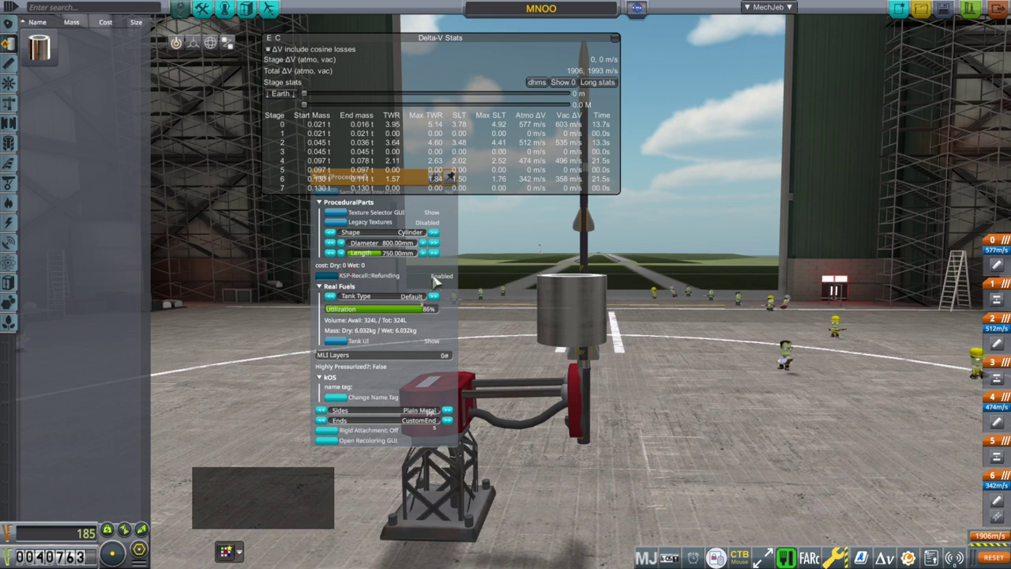
{"action": "left_click", "coordinate": [434, 244]}
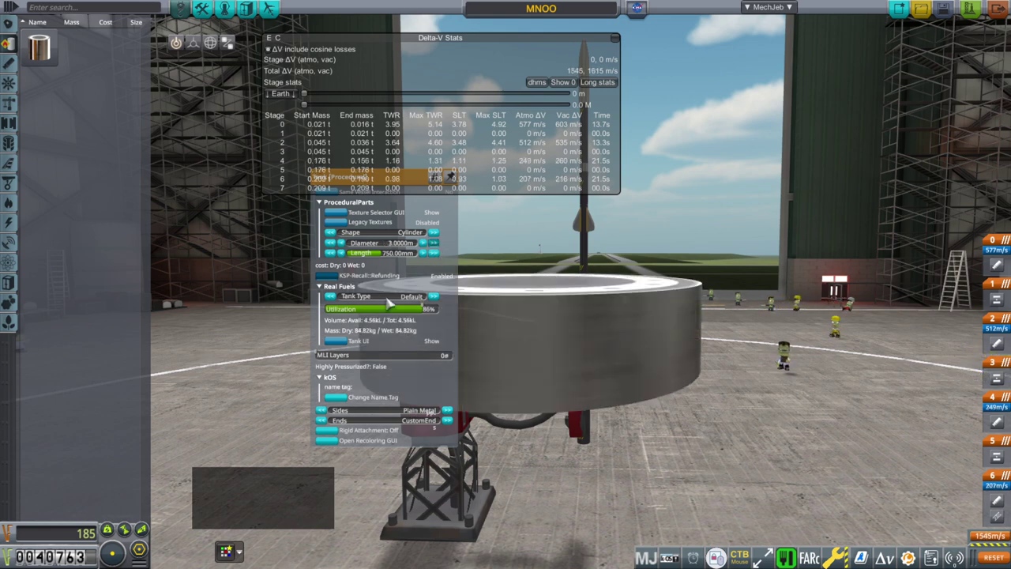
{"action": "left_click", "coordinate": [325, 440]}
{"action": "left_click", "coordinate": [324, 441]}
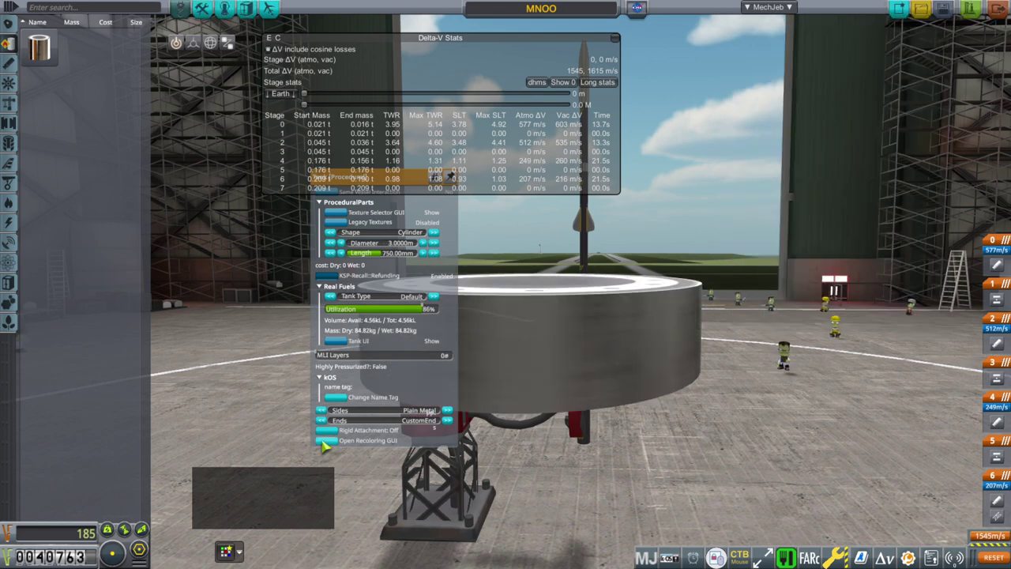
{"action": "left_click", "coordinate": [338, 342]}
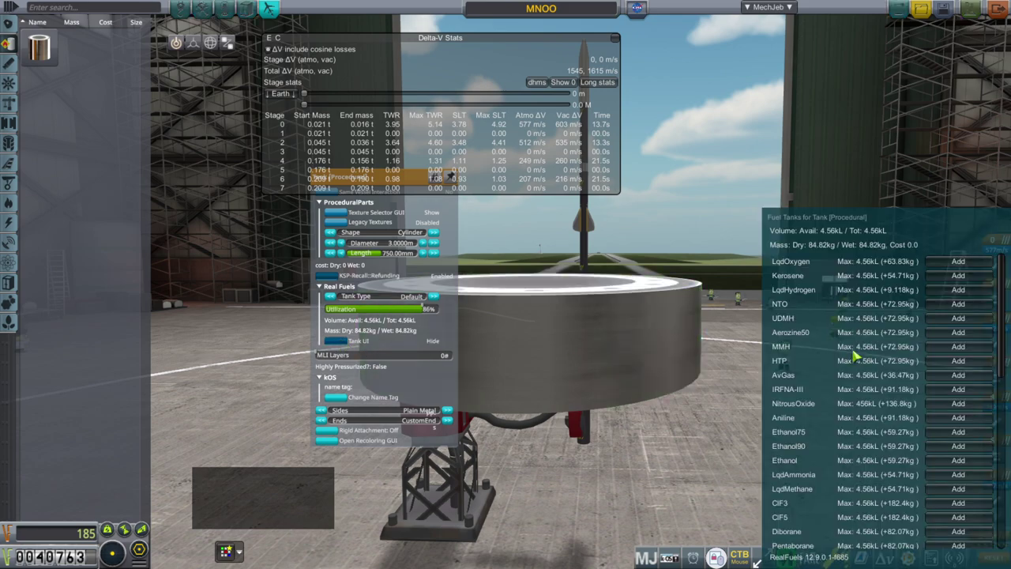
{"action": "left_click", "coordinate": [956, 362]}
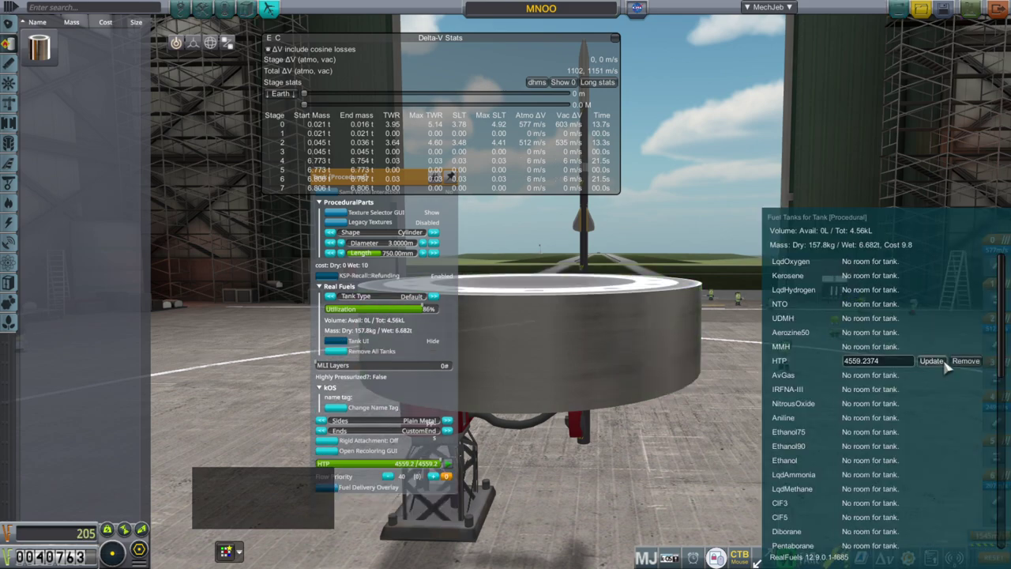
{"action": "left_click", "coordinate": [433, 244]}
Pull the HTP tank off the rocket and delete it.
{"action": "left_click", "coordinate": [647, 317]}
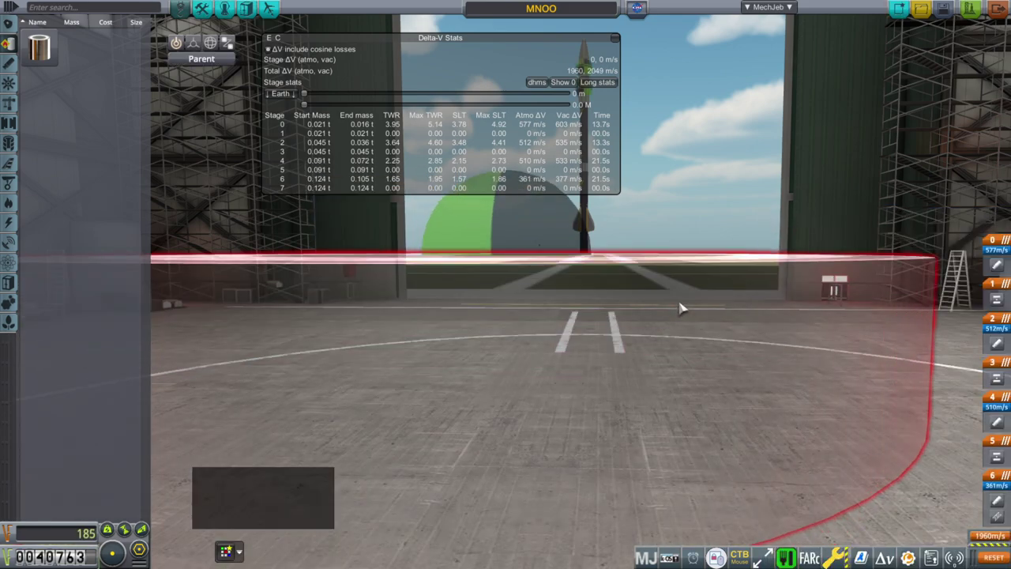
{"action": "key", "text": "Delete"}
{"action": "scroll", "coordinate": [681, 308], "scroll_direction": "down", "scroll_amount": 5}
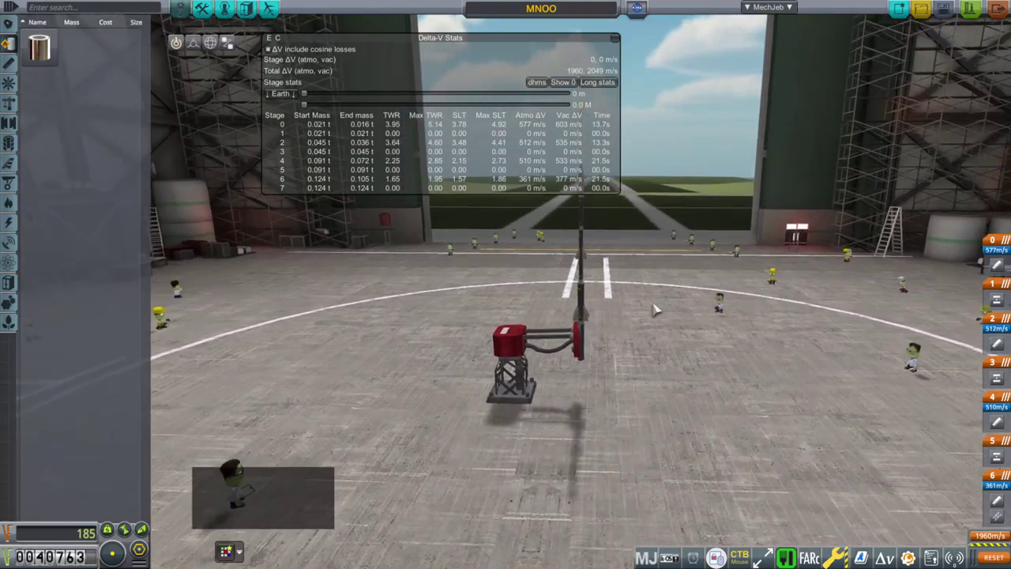
{"action": "scroll", "coordinate": [654, 310], "scroll_direction": "up", "scroll_amount": 5}
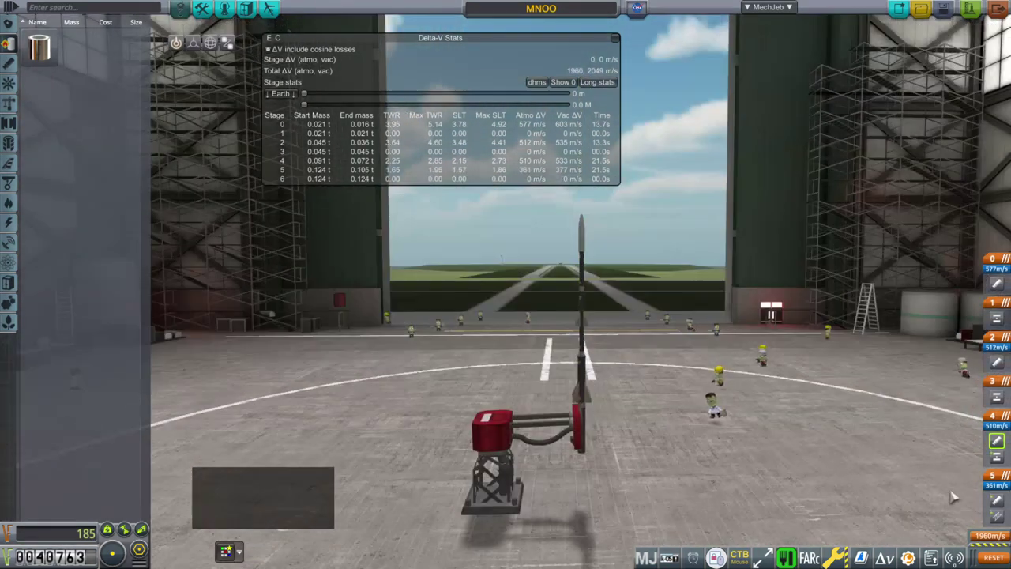
{"action": "scroll", "coordinate": [696, 243], "scroll_direction": "up", "scroll_amount": 5}
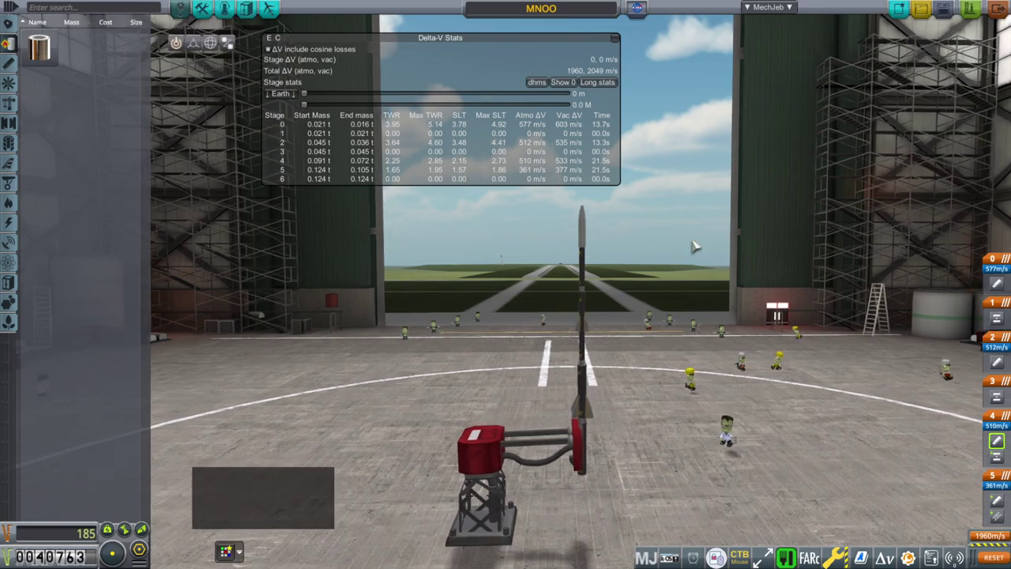
{"action": "key", "text": "Left"}
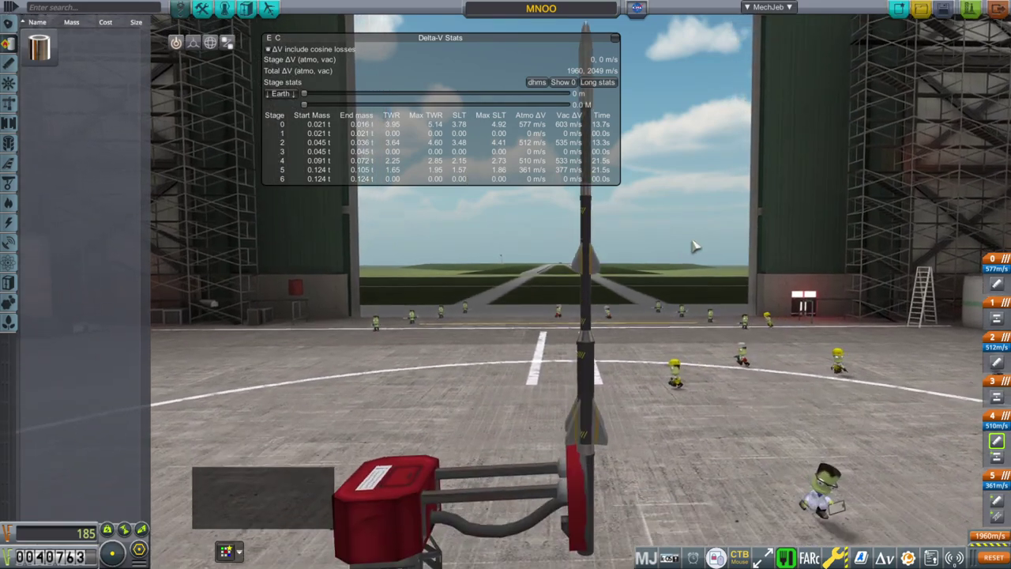
{"action": "key", "text": "Right"}
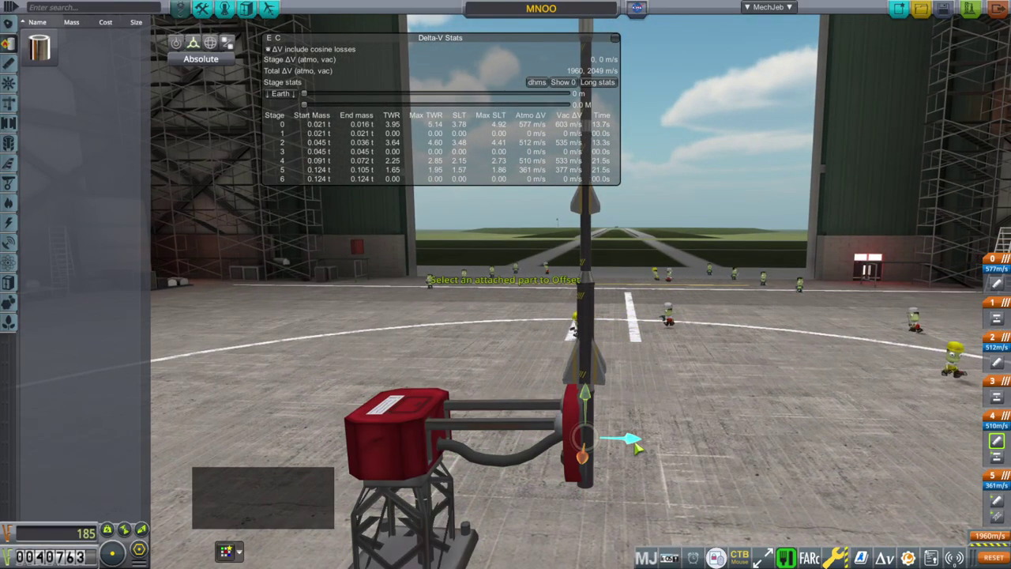
Detach the launch clamp and remove the lower motor from the rocket.
{"action": "left_click", "coordinate": [387, 411]}
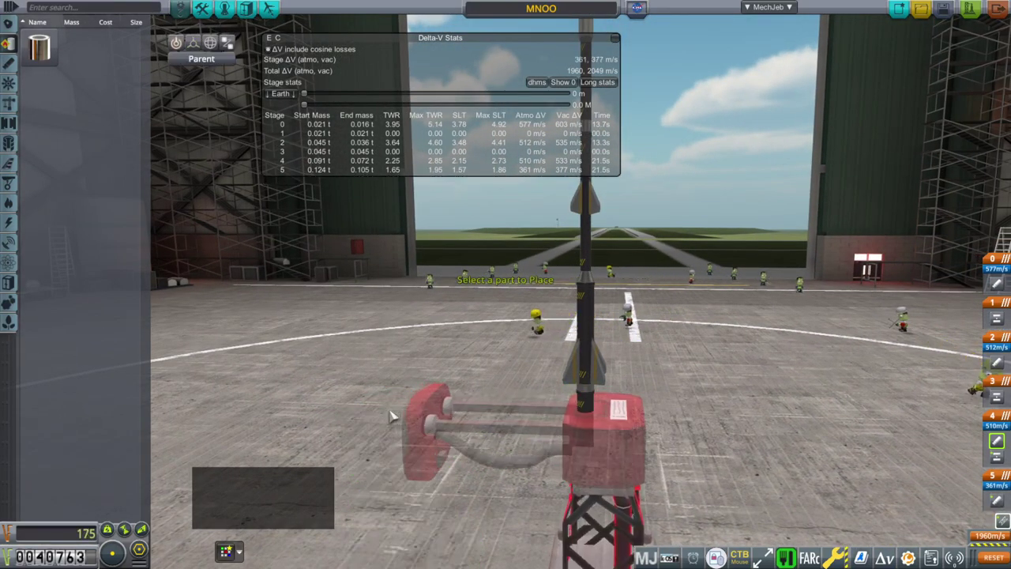
{"action": "mouse_move", "coordinate": [916, 557]}
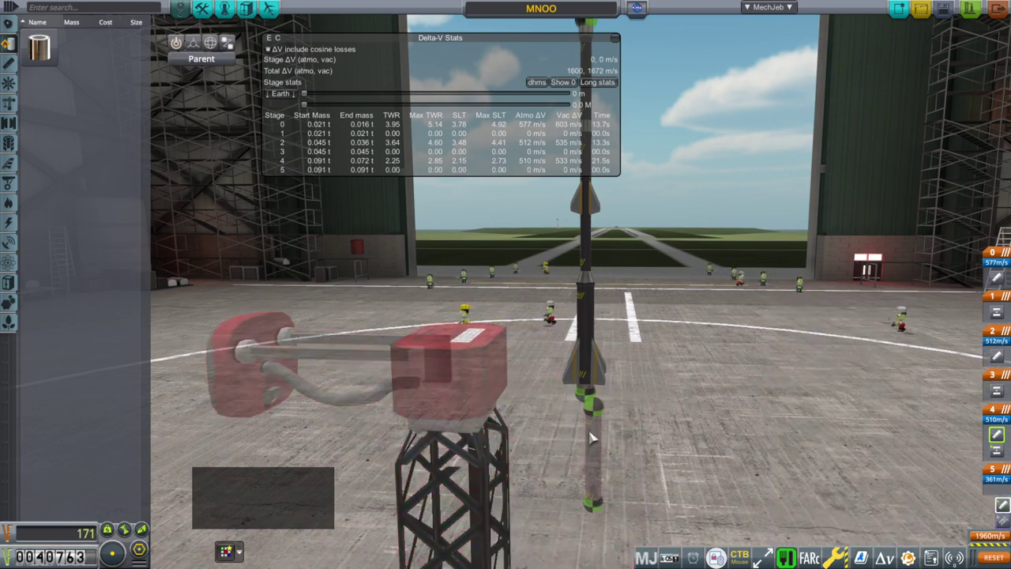
{"action": "left_click_drag", "start_coordinate": [604, 429], "coordinate": [686, 350]}
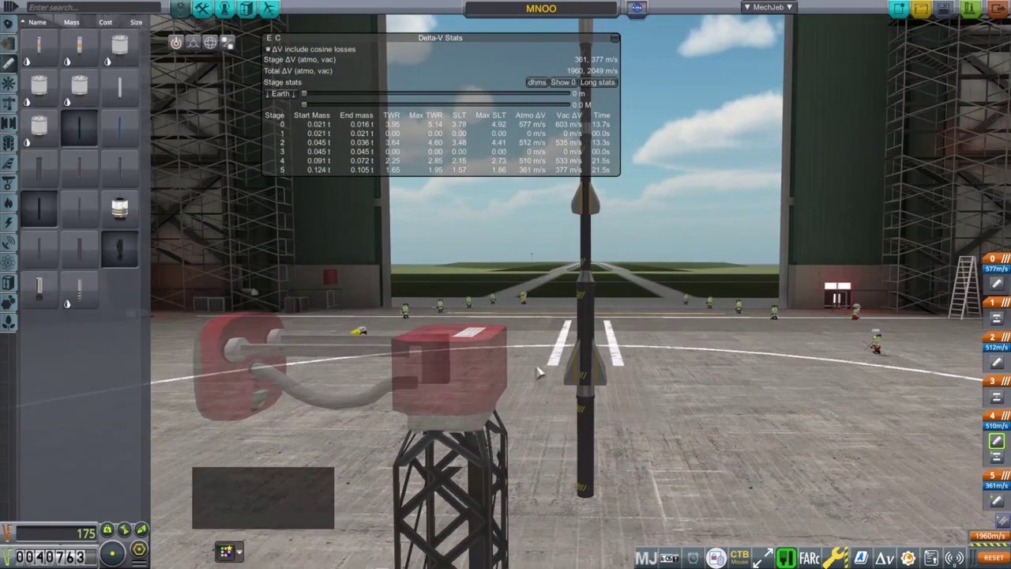
{"action": "left_click", "coordinate": [585, 443]}
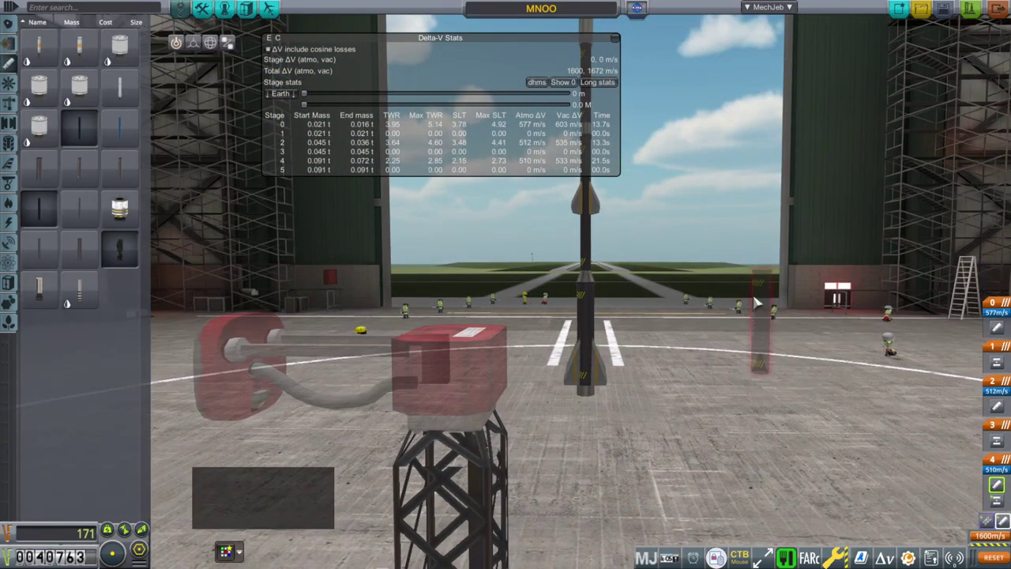
{"action": "left_click", "coordinate": [44, 249]}
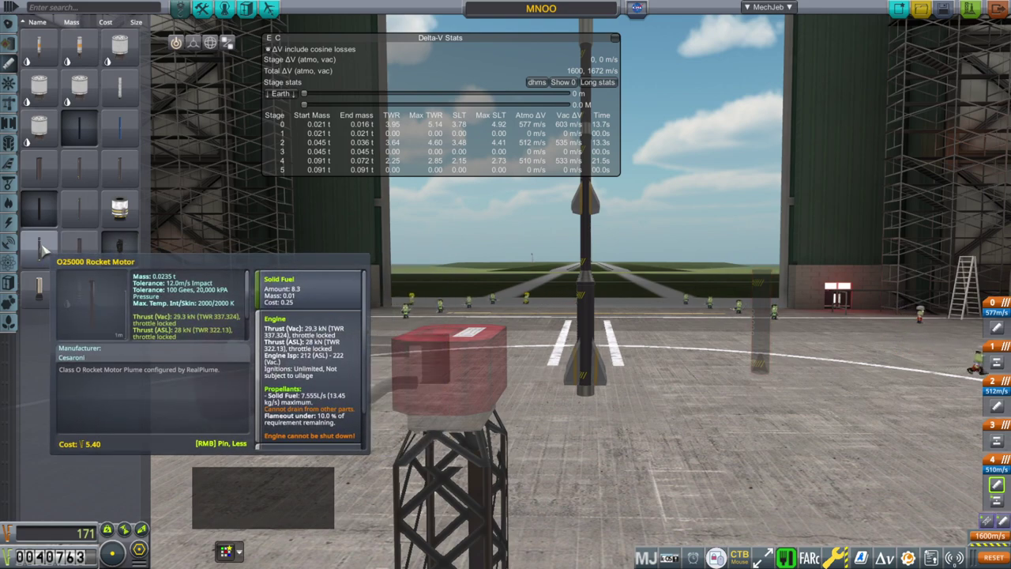
Attach an O25000 motor below the rocket and re-attach the launch clamp.
{"action": "left_click", "coordinate": [44, 249]}
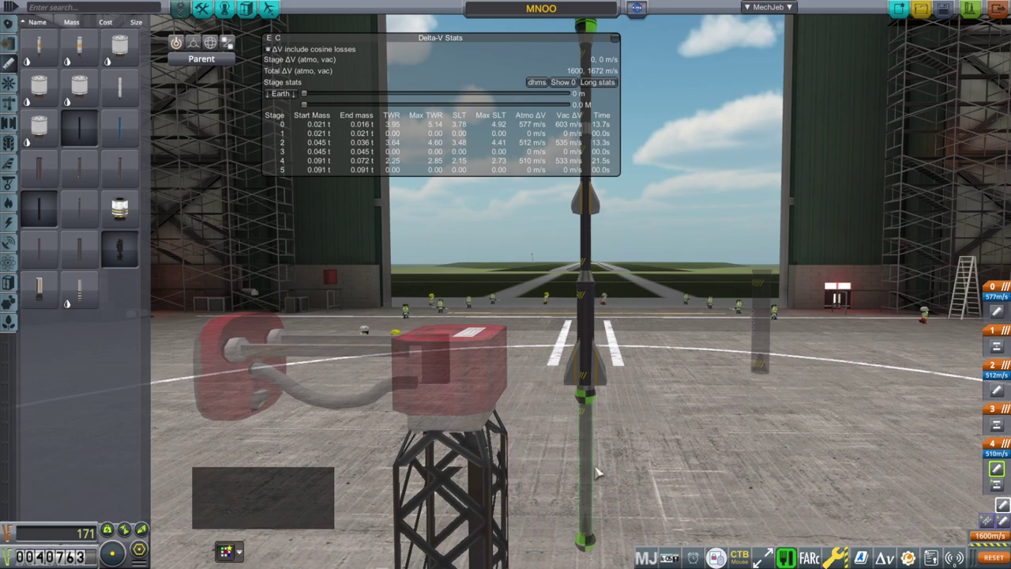
{"action": "left_click", "coordinate": [597, 472]}
{"action": "left_click_drag", "start_coordinate": [605, 403], "coordinate": [598, 420]}
{"action": "left_click", "coordinate": [598, 420]}
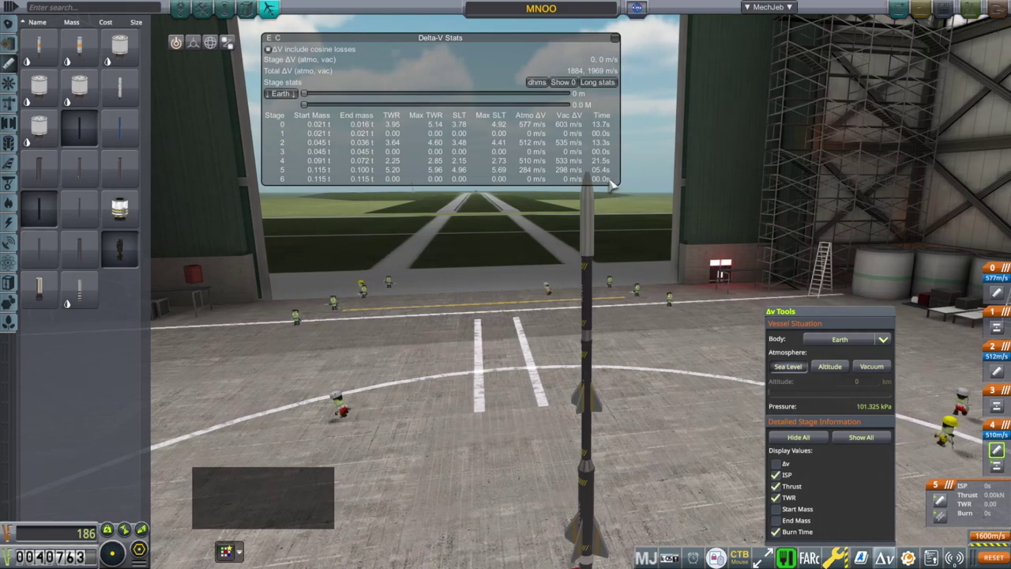
{"action": "scroll", "coordinate": [633, 206], "scroll_direction": "down", "scroll_amount": 5}
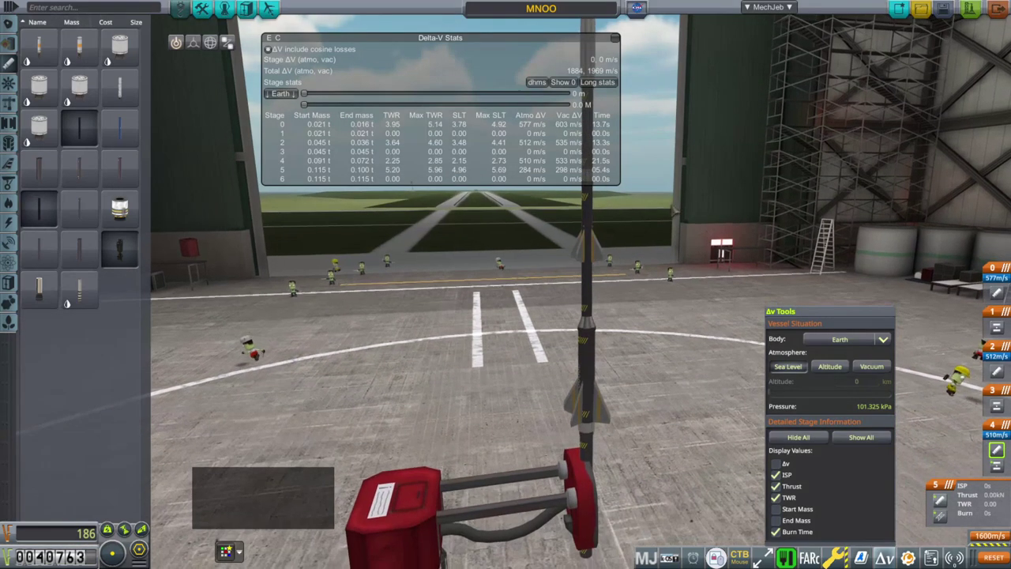
{"action": "scroll", "coordinate": [662, 236], "scroll_direction": "up", "scroll_amount": 5}
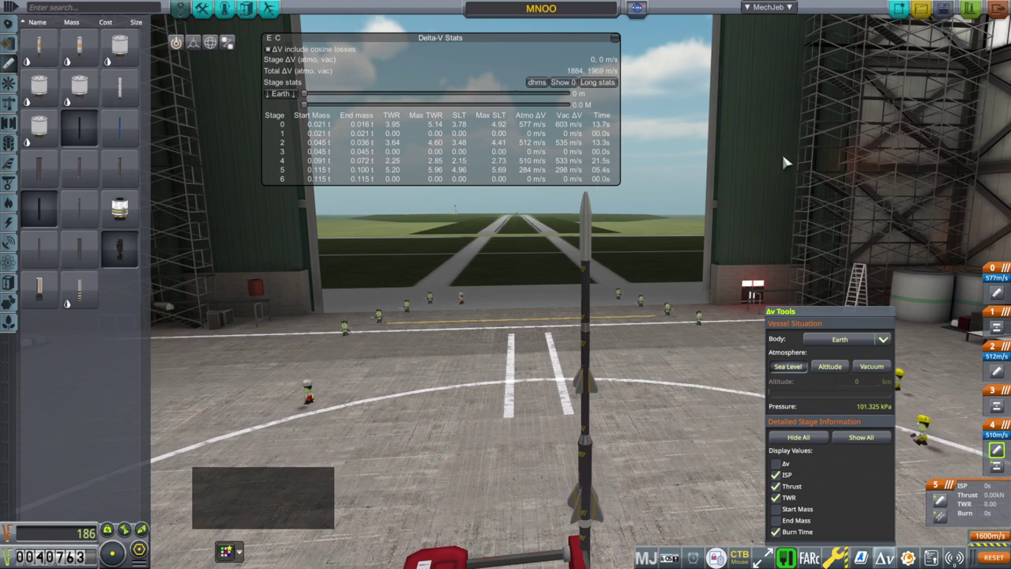
{"action": "scroll", "coordinate": [783, 155], "scroll_direction": "up", "scroll_amount": 3}
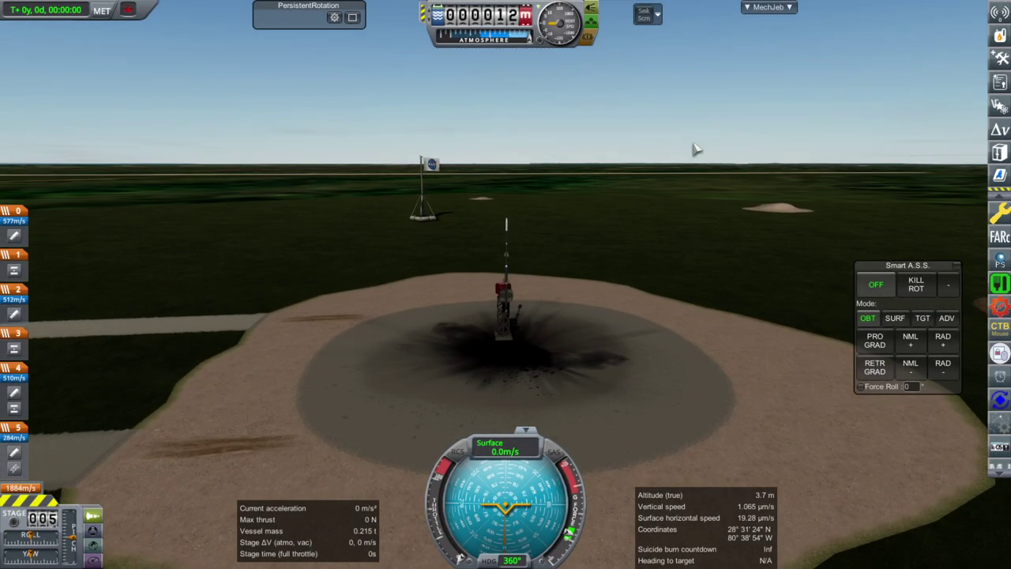
Check the Sounding Rocket Core's part menu and the vessel's resource amounts on the pad.
{"action": "key", "text": "Down"}
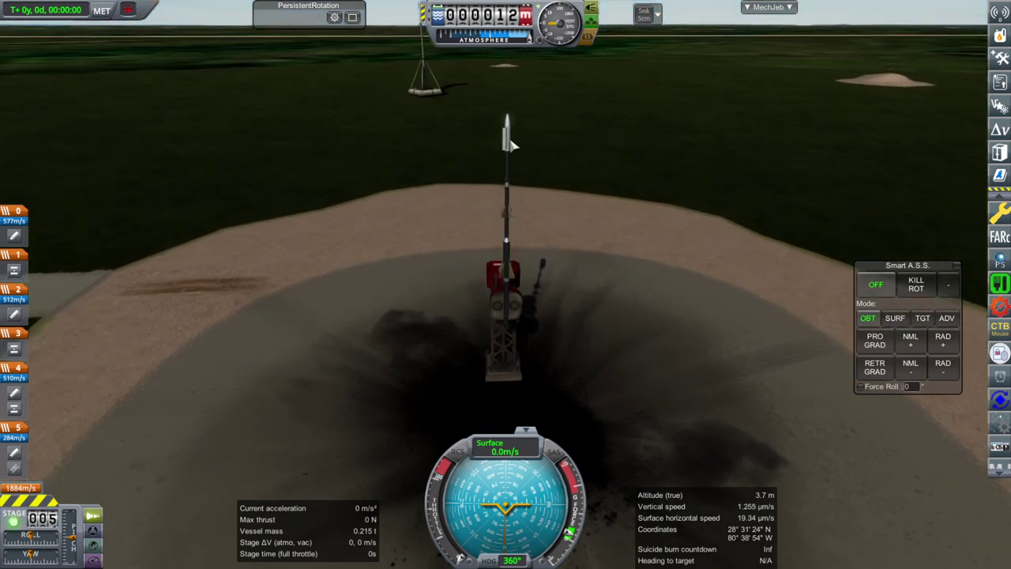
{"action": "right_click", "coordinate": [510, 142]}
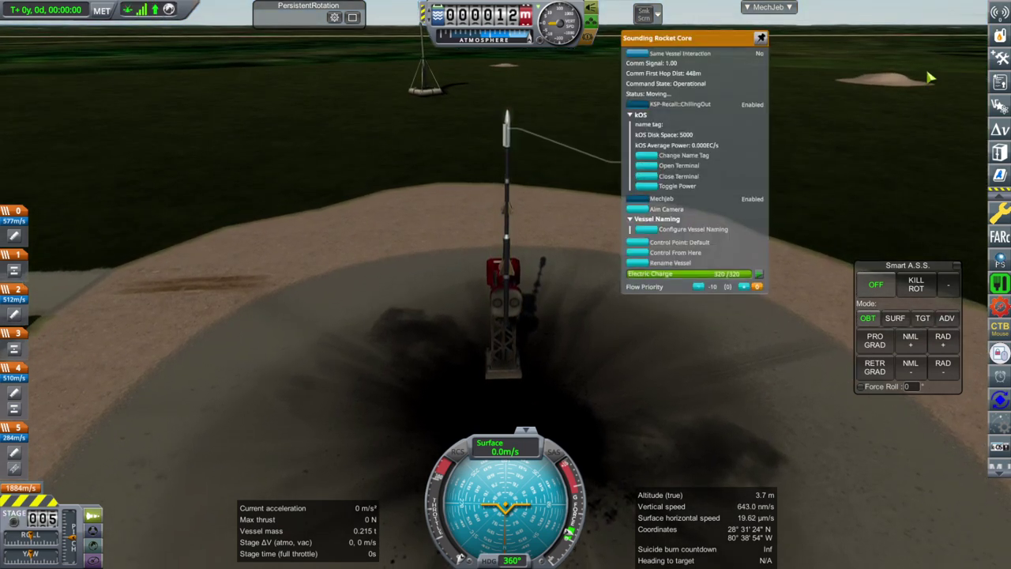
{"action": "left_click", "coordinate": [1000, 36]}
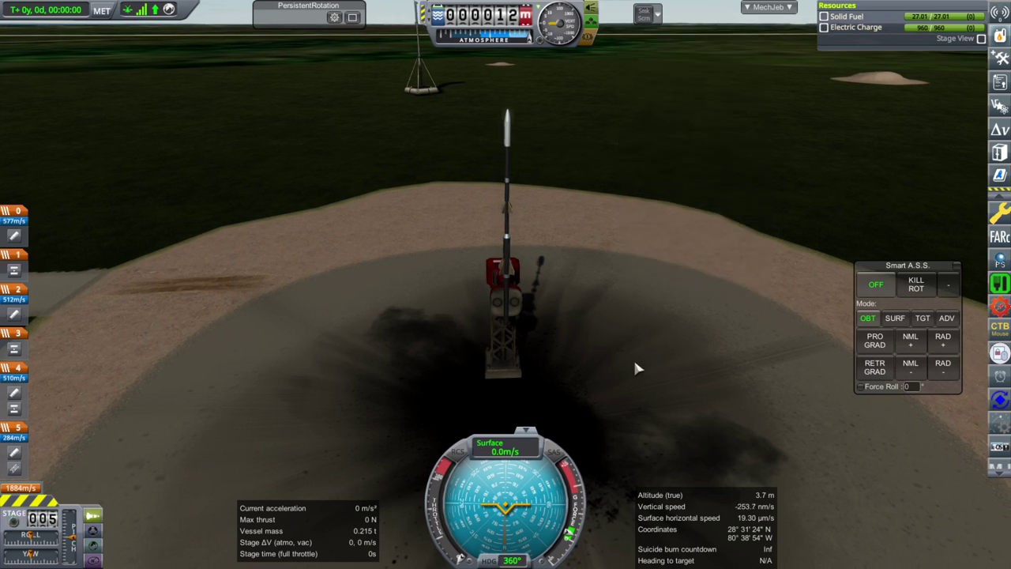
{"action": "key", "text": "Up"}
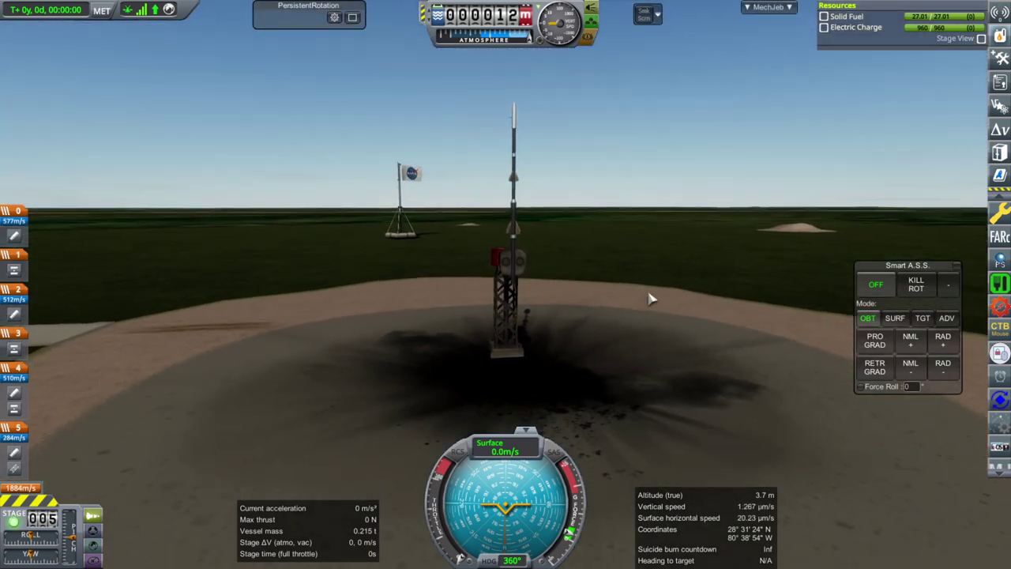
{"action": "scroll", "coordinate": [649, 298], "scroll_direction": "up", "scroll_amount": 2}
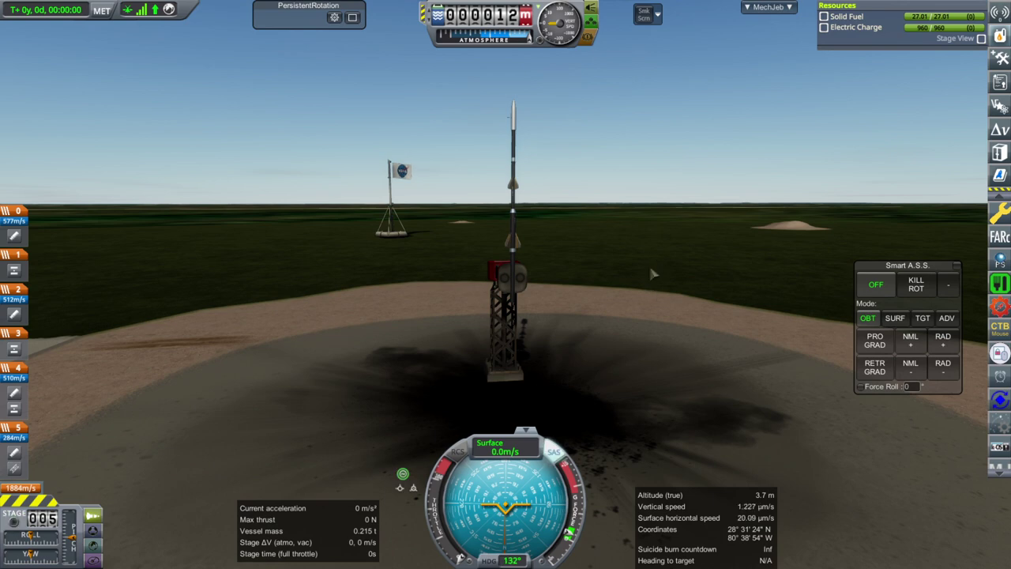
{"action": "key", "text": "Down"}
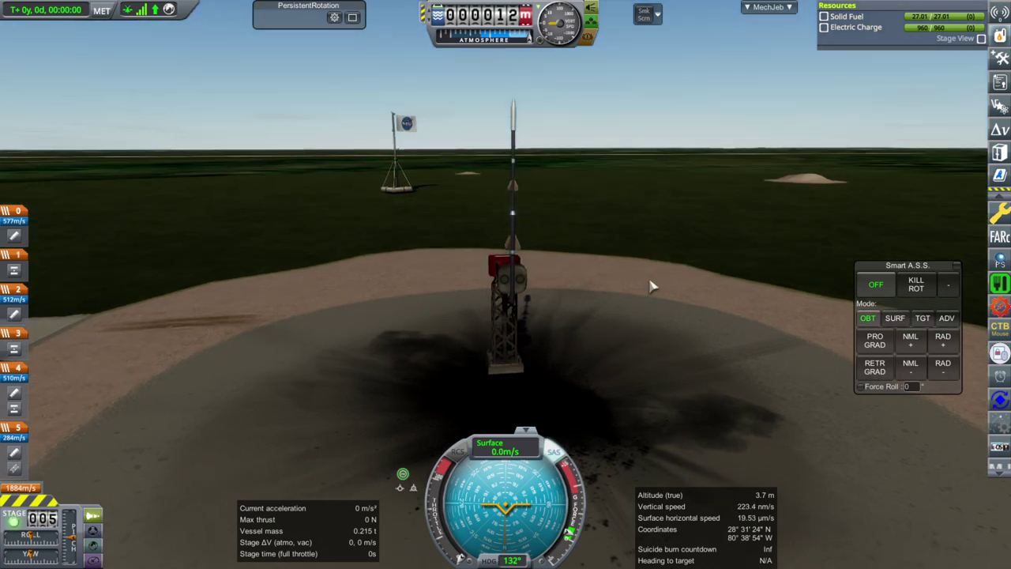
{"action": "key", "text": "Up"}
{"action": "key", "text": "Right"}
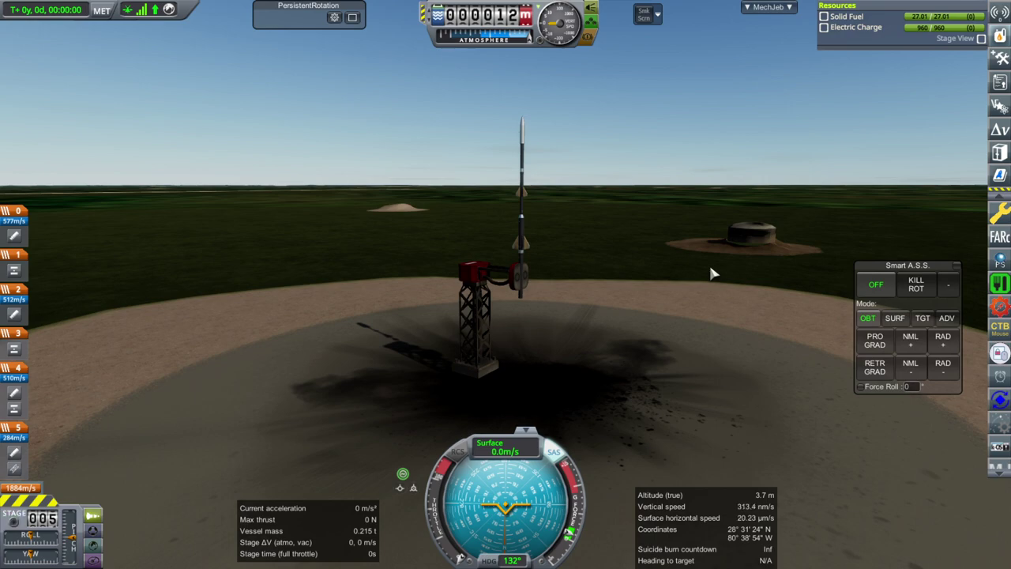
Launch the rocket and fire its stages until the burnt-out stage separates.
{"action": "key", "text": "space"}
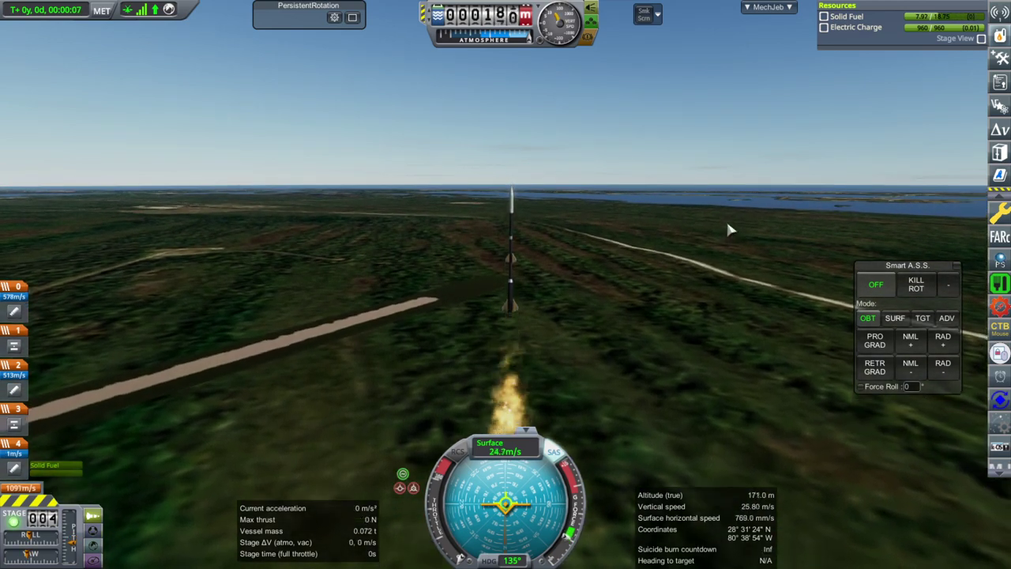
{"action": "key", "text": "space"}
{"action": "key", "text": "space"}
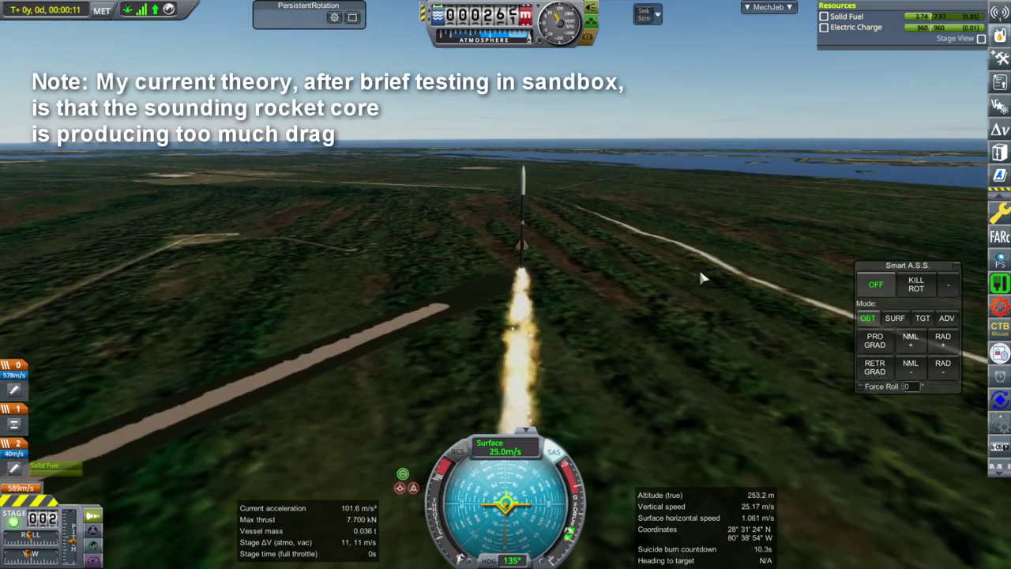
{"action": "key", "text": "space"}
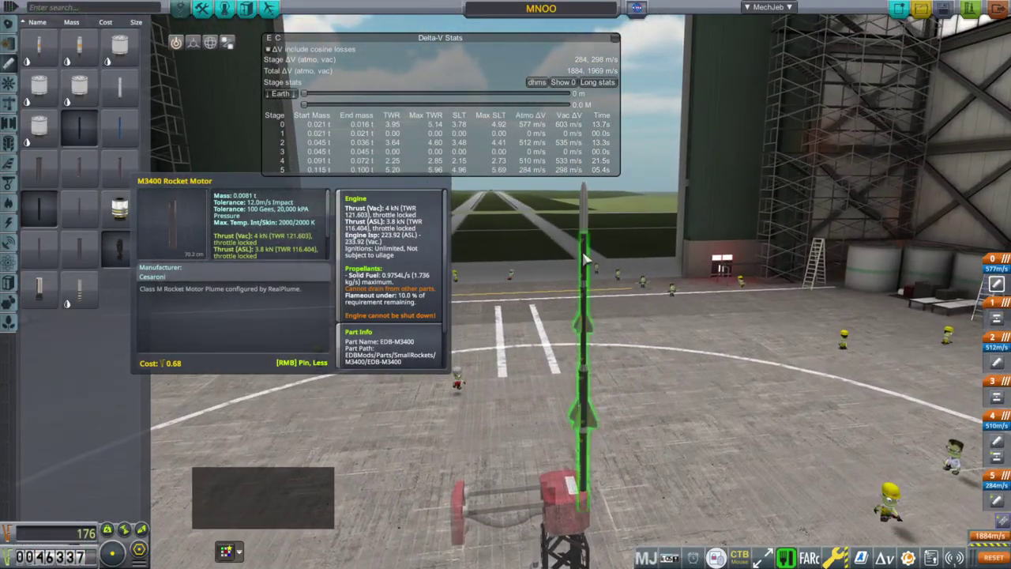
Scrap the old rocket and purchase the S2.720 engine from the Engines category.
{"action": "left_click", "coordinate": [588, 237]}
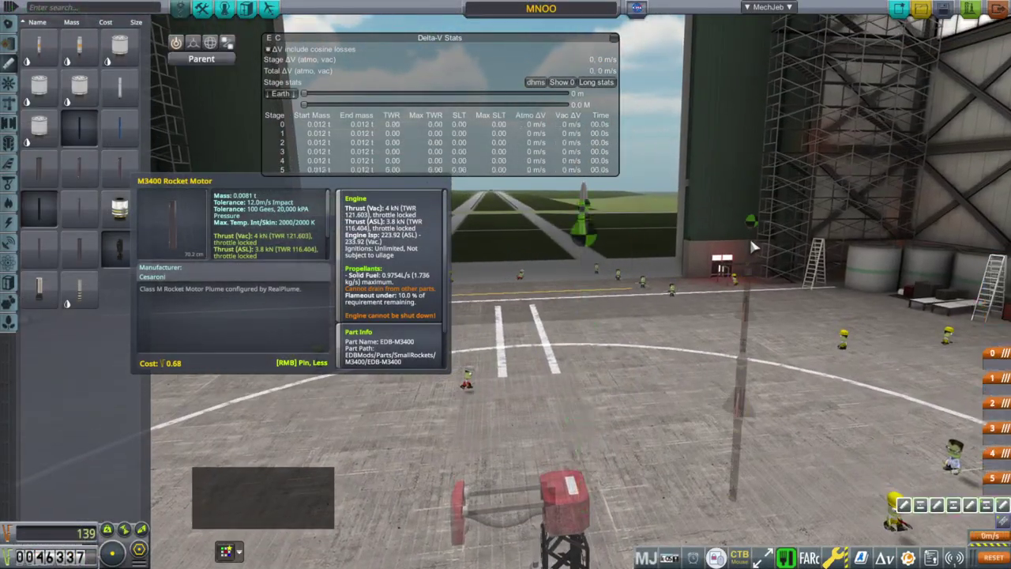
{"action": "left_click", "coordinate": [45, 73]}
{"action": "left_click", "coordinate": [9, 47]}
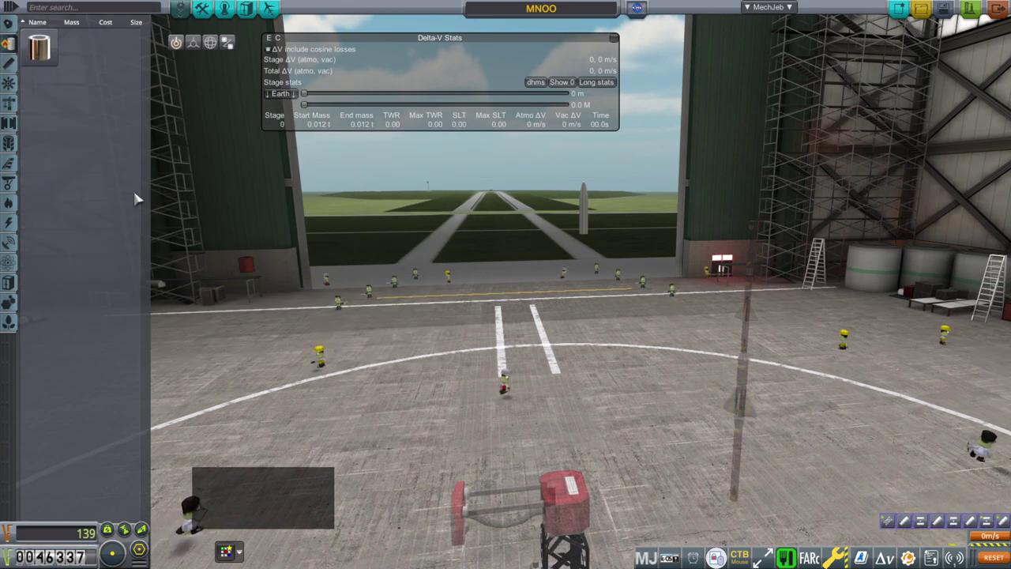
{"action": "left_click", "coordinate": [14, 68]}
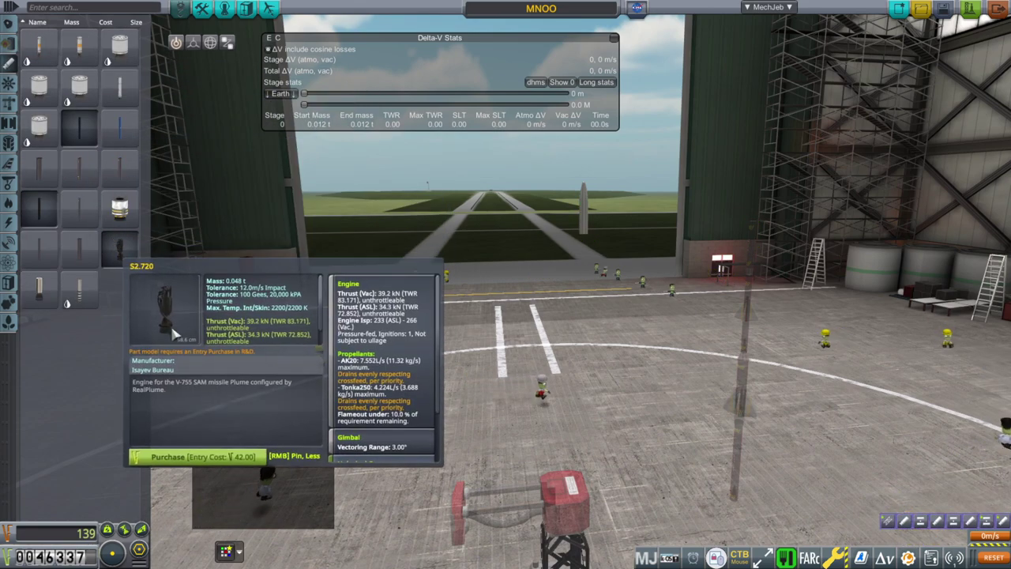
{"action": "left_click", "coordinate": [204, 461]}
{"action": "left_click", "coordinate": [139, 279]}
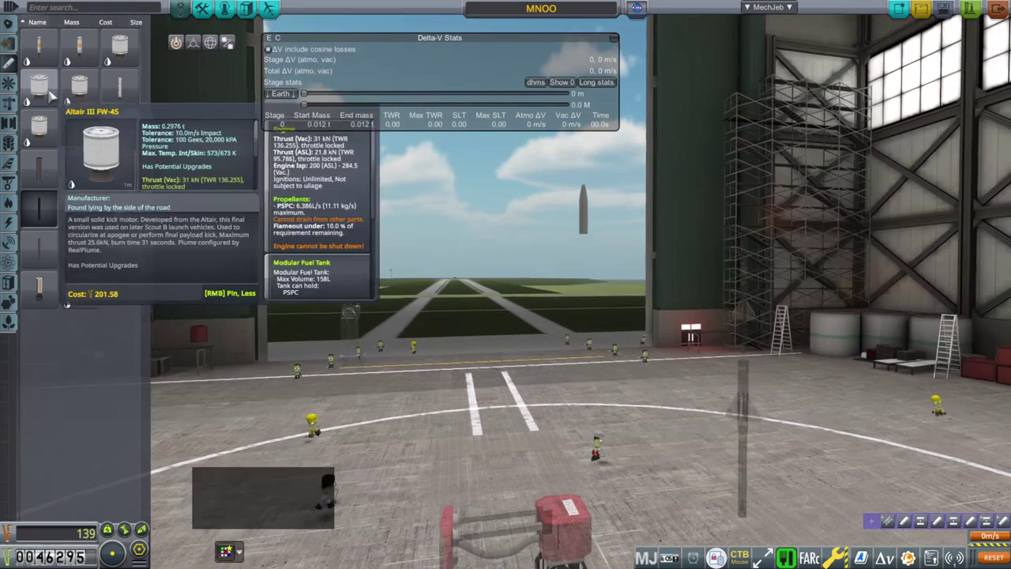
Add a procedural tank beneath the rocket and reposition the tank assembly.
{"action": "left_click", "coordinate": [106, 80]}
{"action": "left_click", "coordinate": [39, 47]}
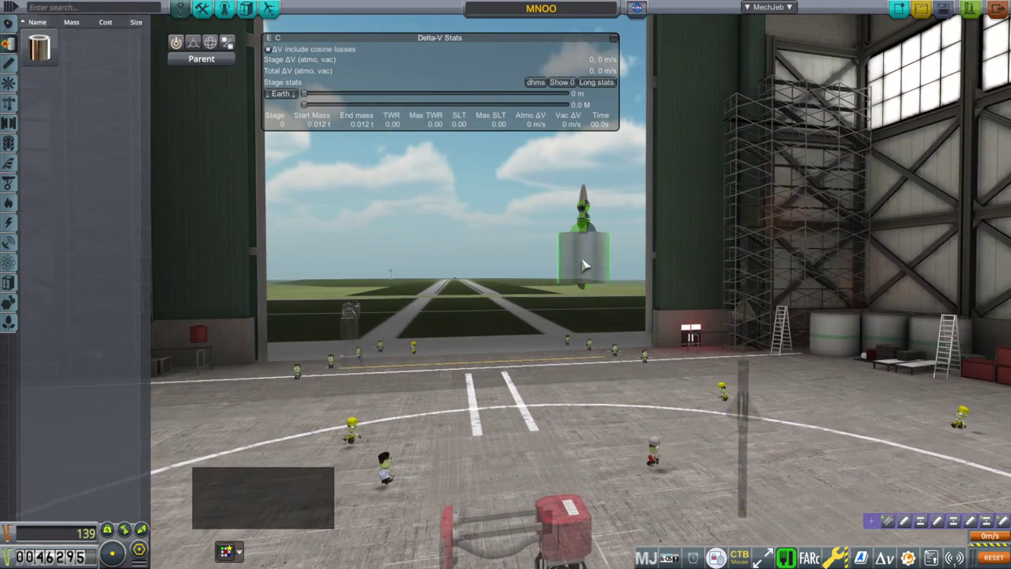
{"action": "left_click", "coordinate": [593, 261]}
{"action": "right_click", "coordinate": [593, 261]}
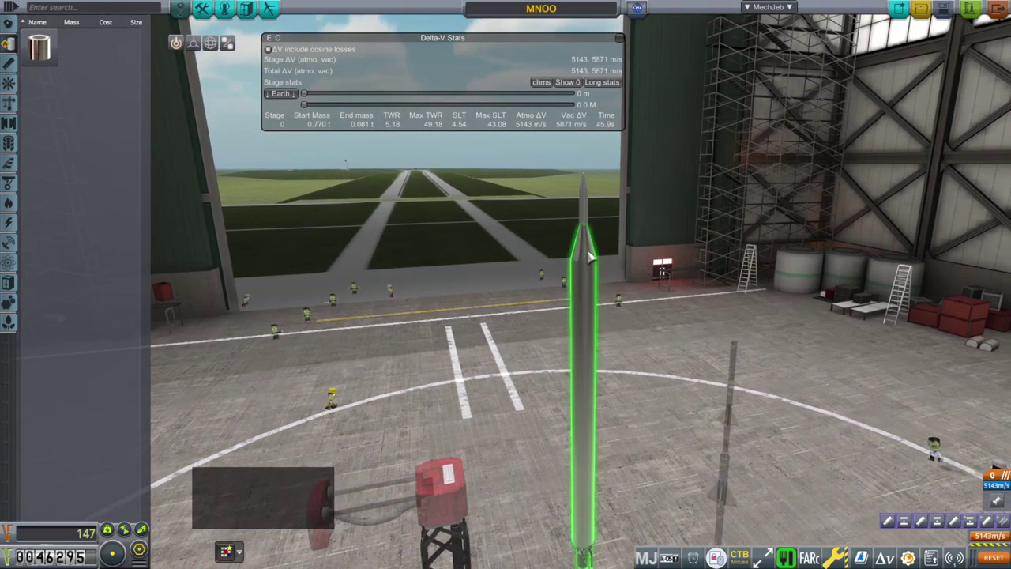
{"action": "left_click", "coordinate": [584, 316]}
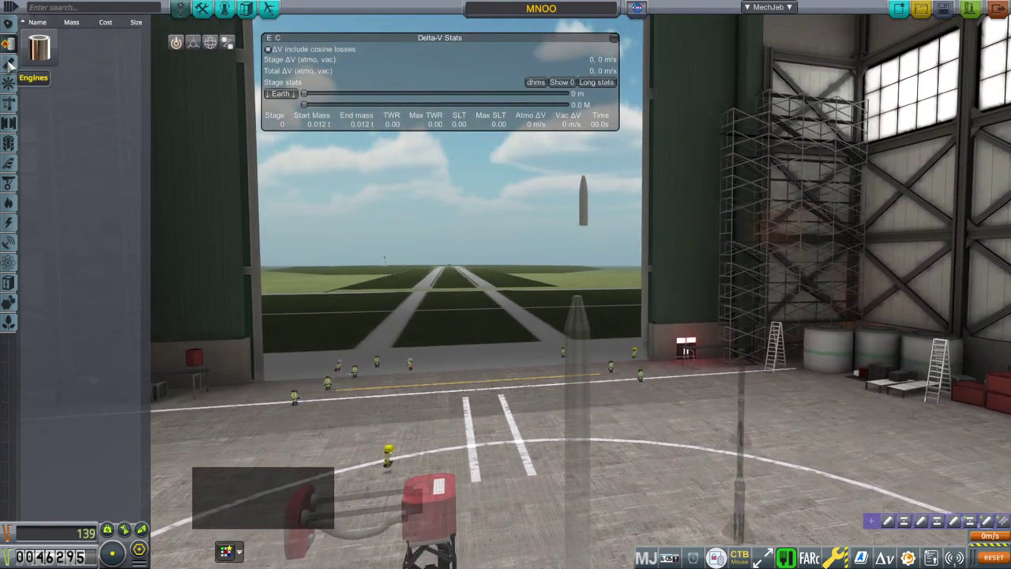
{"action": "left_click", "coordinate": [9, 64]}
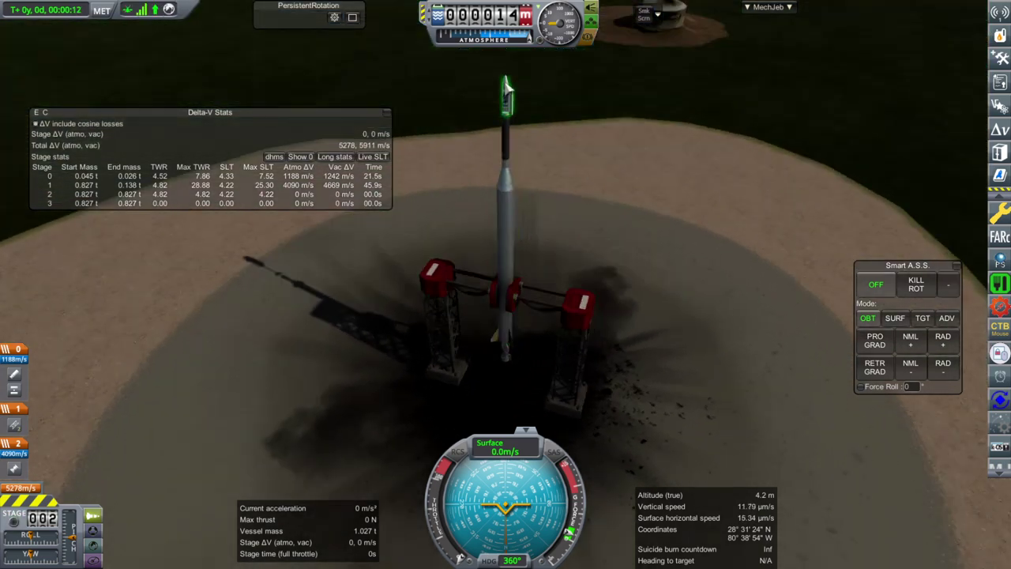
Close the Sounding Rocket Core's hatch.
{"action": "right_click", "coordinate": [505, 81]}
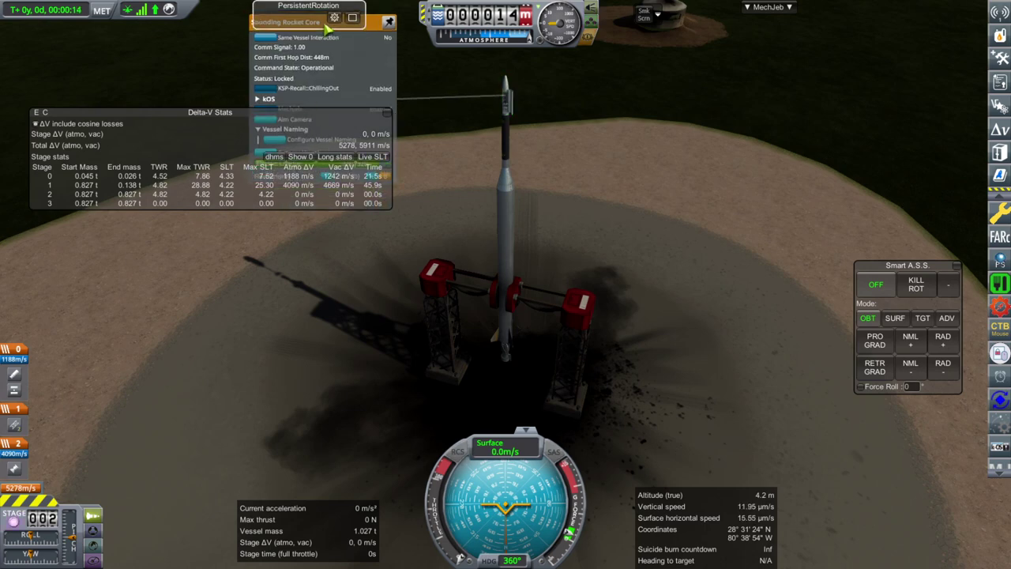
{"action": "left_click_drag", "start_coordinate": [320, 22], "coordinate": [648, 109]}
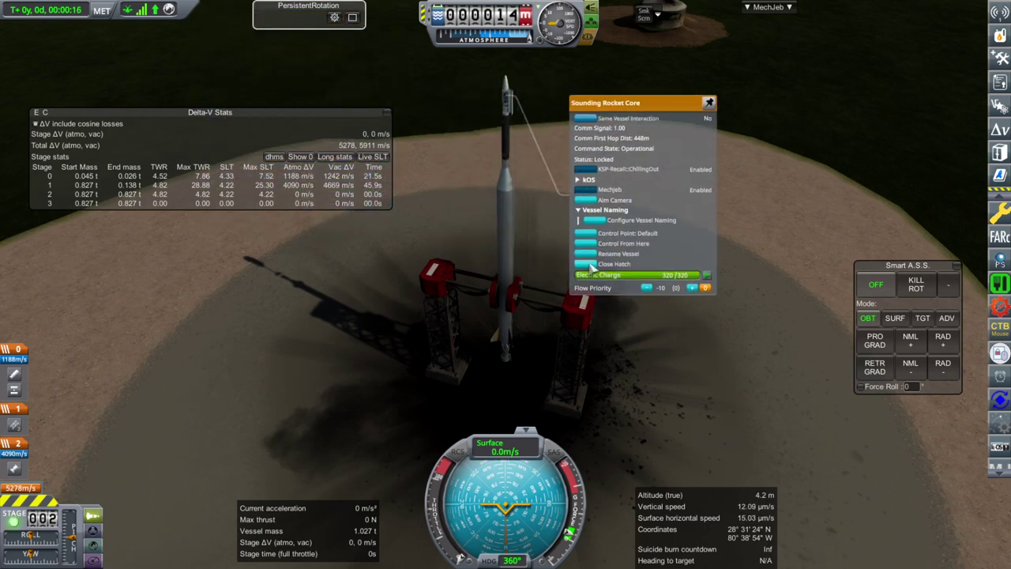
{"action": "left_click", "coordinate": [591, 269]}
Hide the Delta-V Stats readout, close the core's menu, and turn on SAS.
{"action": "mouse_move", "coordinate": [997, 45]}
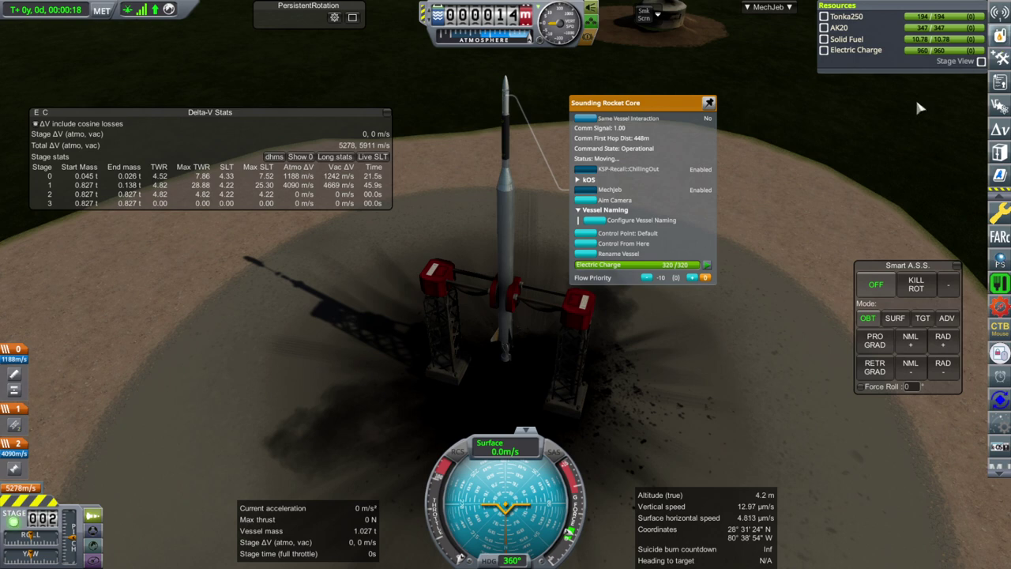
{"action": "mouse_move", "coordinate": [828, 204]}
{"action": "left_mouse_down"}
{"action": "mouse_move", "coordinate": [698, 330]}
{"action": "mouse_move", "coordinate": [768, 283]}
{"action": "left_mouse_up"}
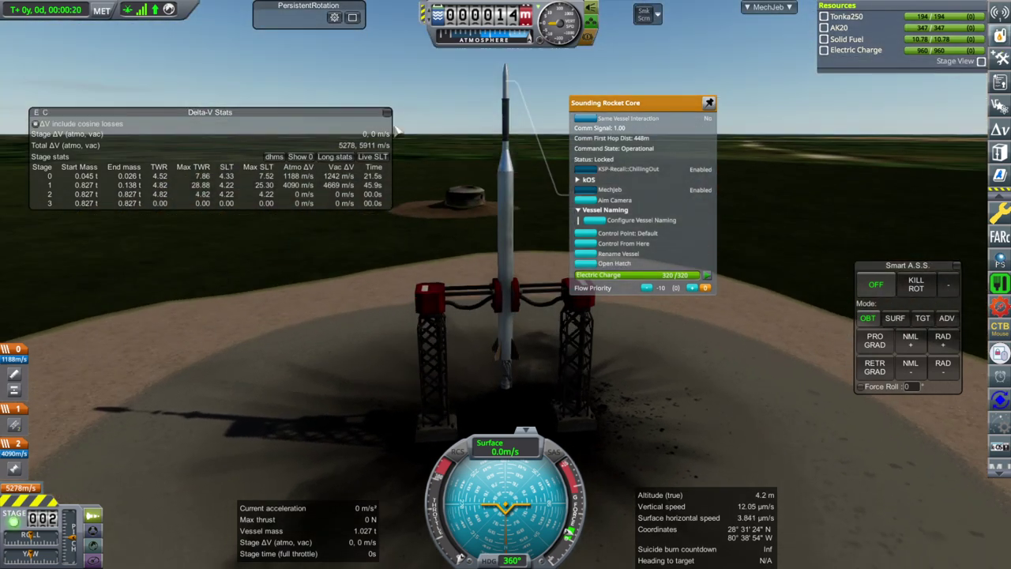
{"action": "left_click", "coordinate": [386, 113]}
{"action": "left_click", "coordinate": [702, 359]}
{"action": "scroll", "coordinate": [705, 354], "scroll_direction": "down", "scroll_amount": 3}
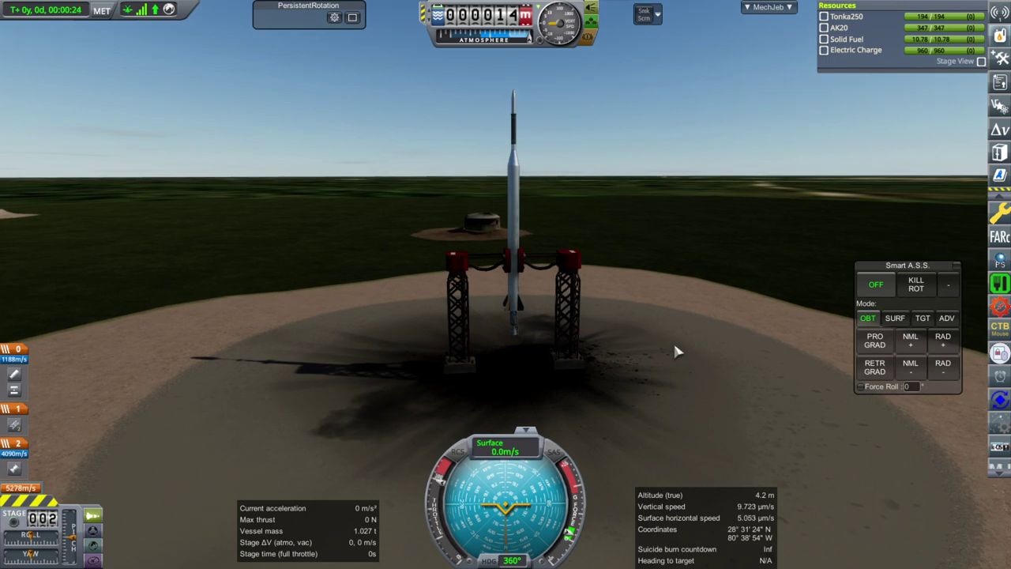
{"action": "key", "text": "t"}
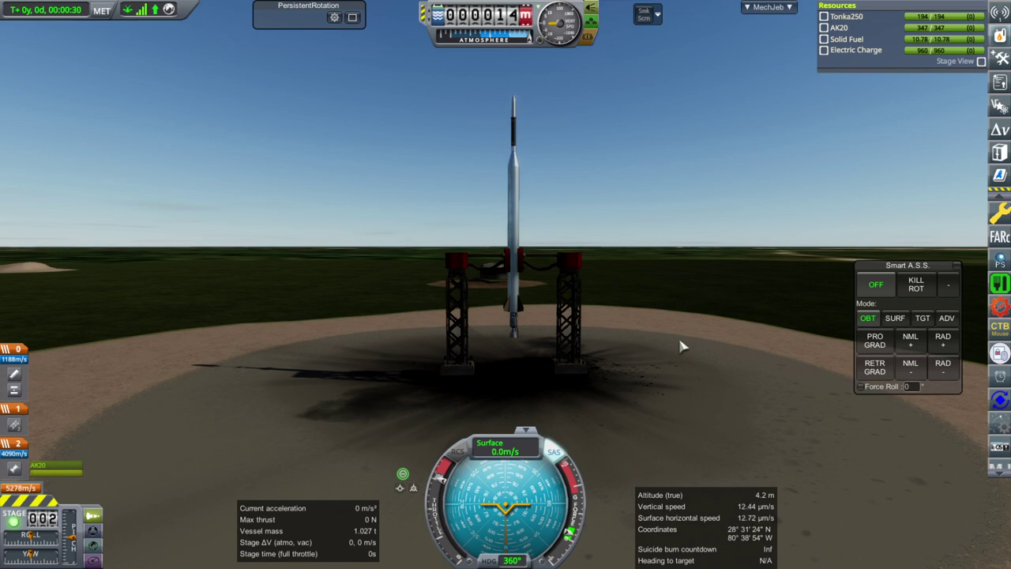
{"action": "right_click", "coordinate": [515, 328]}
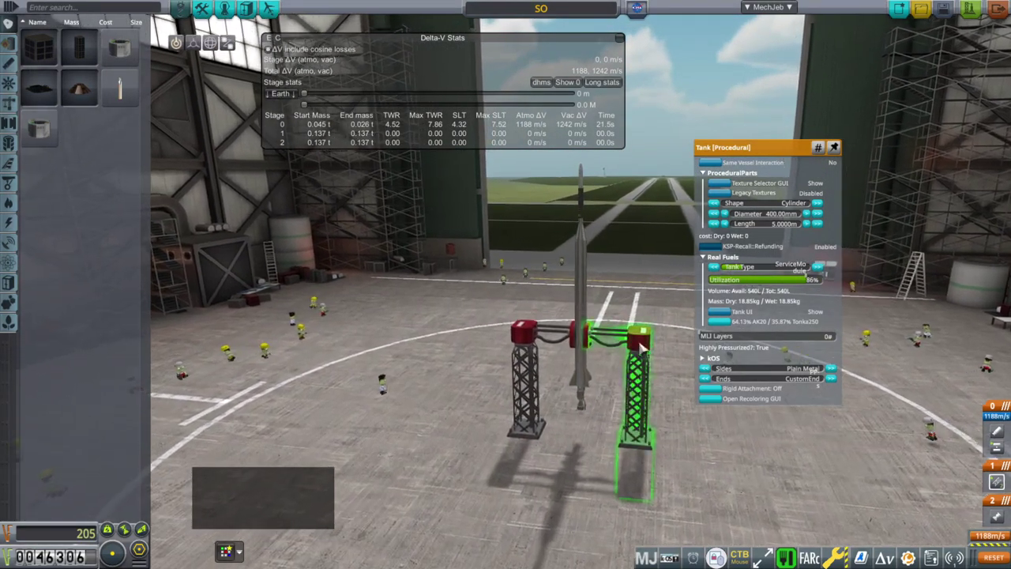
Fill the procedural tank with the 64.13% AK20 / 35.87% Tonka250 mix, raising ΔV to 4765 m/s.
{"action": "left_click", "coordinate": [721, 321]}
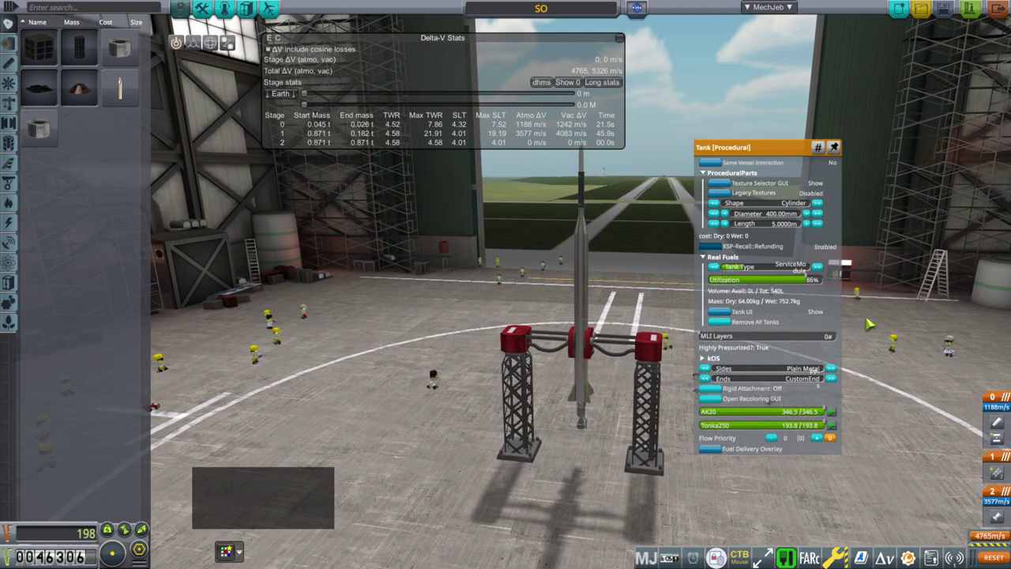
{"action": "mouse_move", "coordinate": [821, 268]}
{"action": "left_mouse_down"}
{"action": "mouse_move", "coordinate": [759, 196]}
{"action": "mouse_move", "coordinate": [747, 245]}
{"action": "mouse_move", "coordinate": [767, 245]}
{"action": "mouse_move", "coordinate": [772, 212]}
{"action": "mouse_move", "coordinate": [749, 239]}
{"action": "left_mouse_up"}
Launch the sounding rocket from the pad and let it climb to about 79 km.
{"action": "right_click", "coordinate": [581, 332]}
{"action": "left_click_drag", "start_coordinate": [581, 332], "coordinate": [739, 261]}
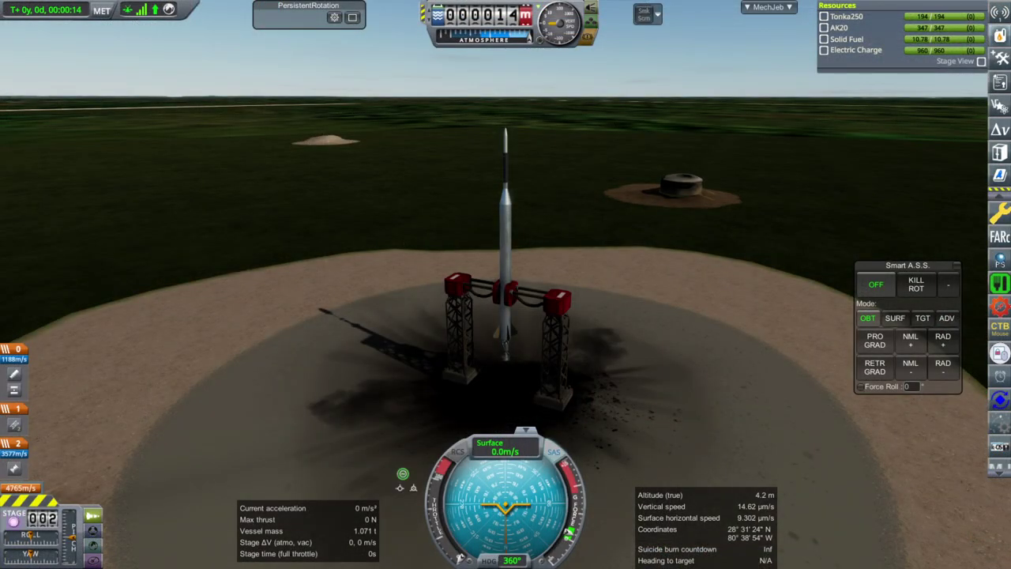
{"action": "left_click_drag", "start_coordinate": [721, 316], "coordinate": [723, 276]}
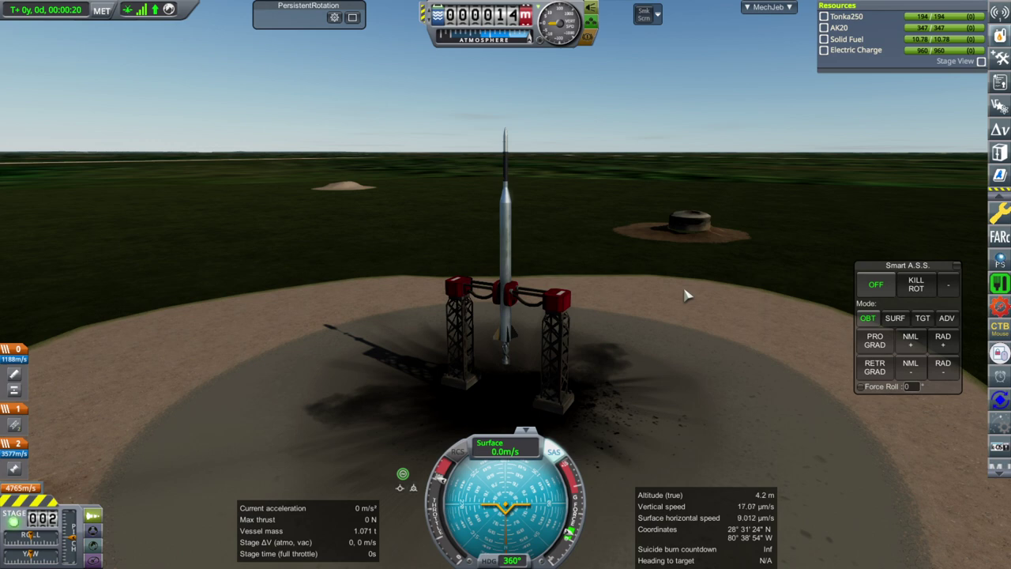
{"action": "mouse_move", "coordinate": [686, 295]}
{"action": "left_mouse_down"}
{"action": "mouse_move", "coordinate": [707, 243]}
{"action": "mouse_move", "coordinate": [705, 264]}
{"action": "left_mouse_up"}
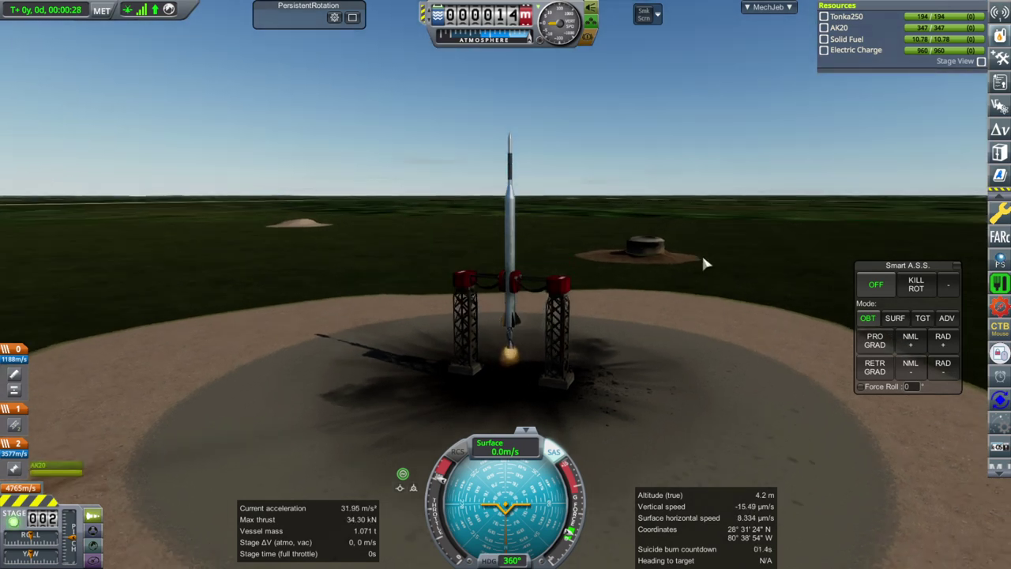
{"action": "key", "text": "space"}
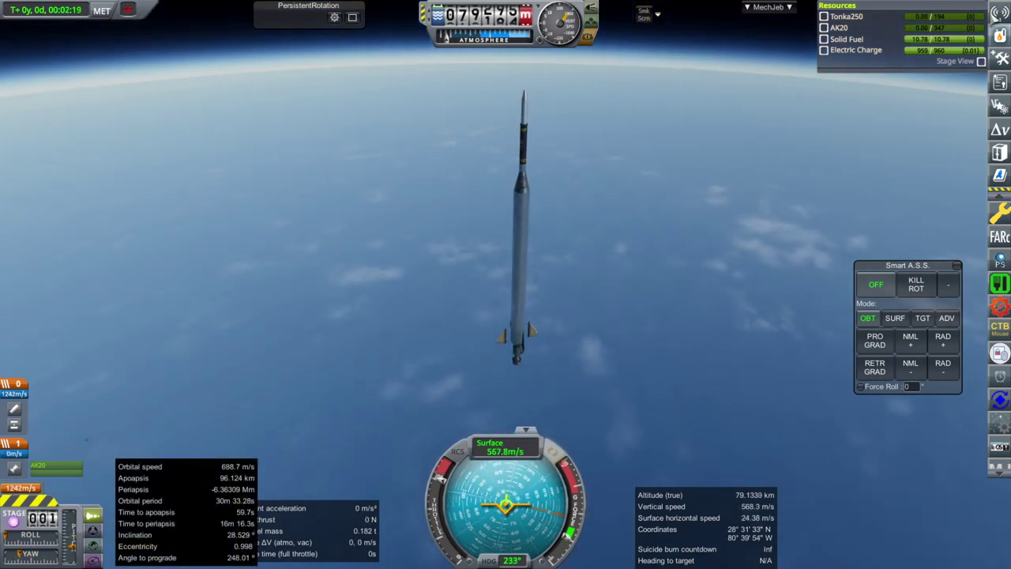
Read and delete the World First Milestones message, then expand the launch contract's note.
{"action": "mouse_move", "coordinate": [999, 14]}
{"action": "left_click", "coordinate": [938, 22]}
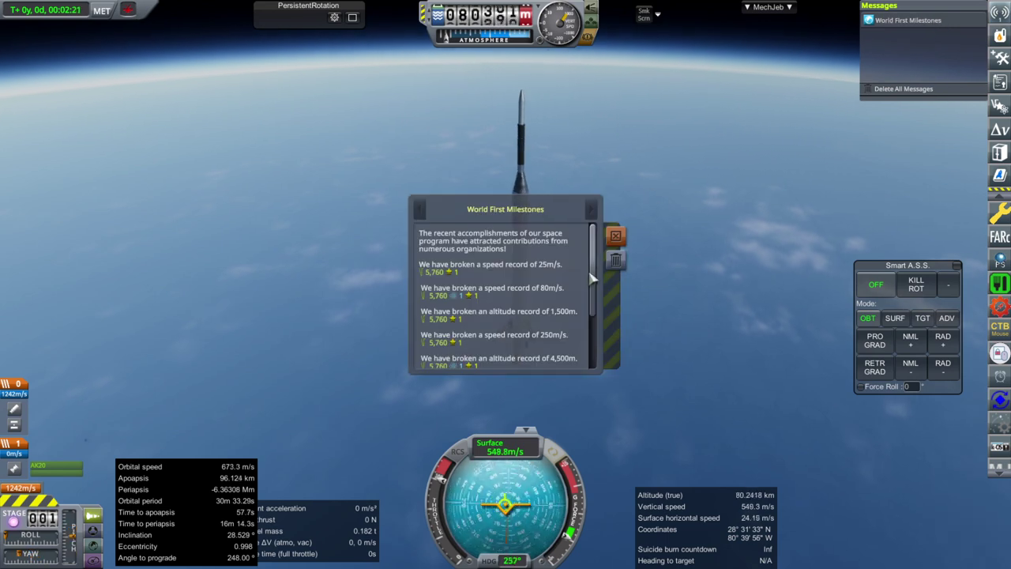
{"action": "left_click_drag", "start_coordinate": [596, 259], "coordinate": [597, 302]}
{"action": "scroll", "coordinate": [557, 367], "scroll_direction": "down", "scroll_amount": 1}
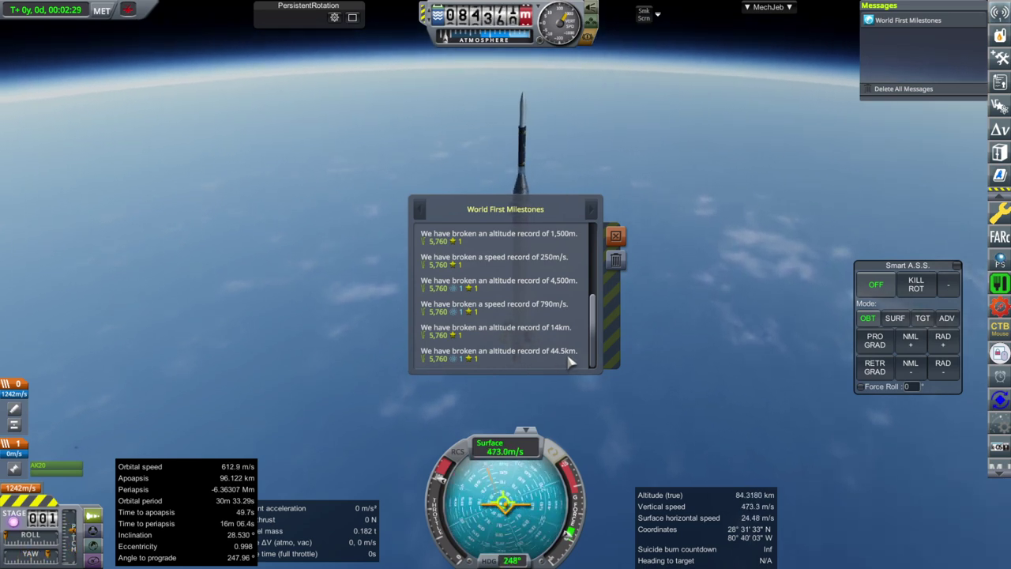
{"action": "left_click", "coordinate": [620, 264]}
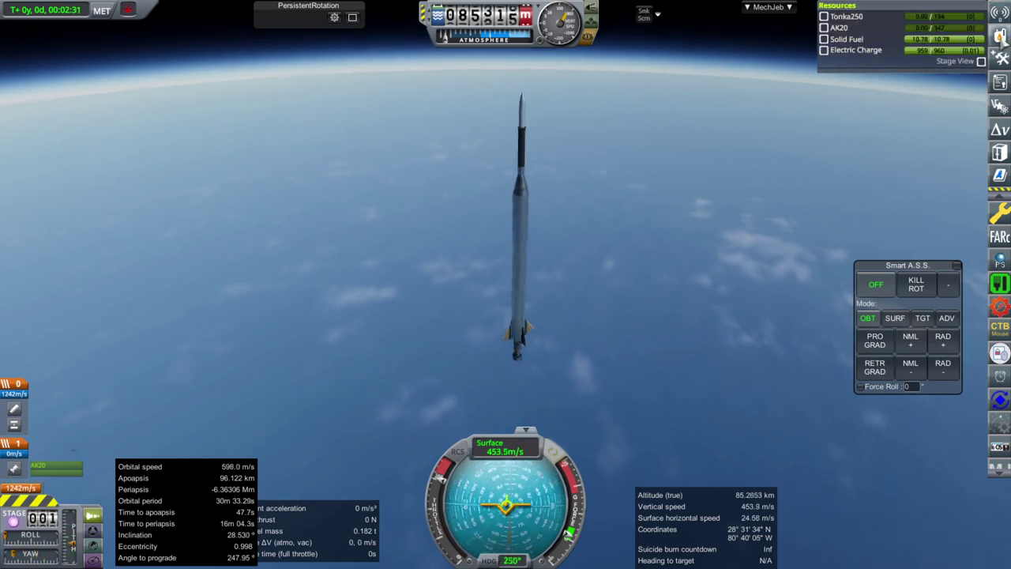
{"action": "mouse_move", "coordinate": [1000, 82]}
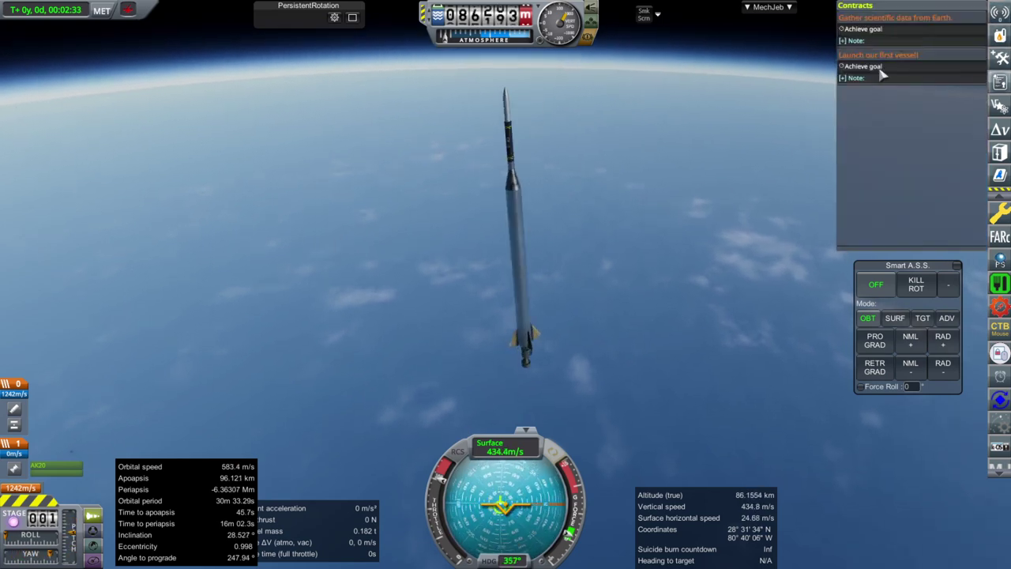
{"action": "left_click", "coordinate": [843, 79]}
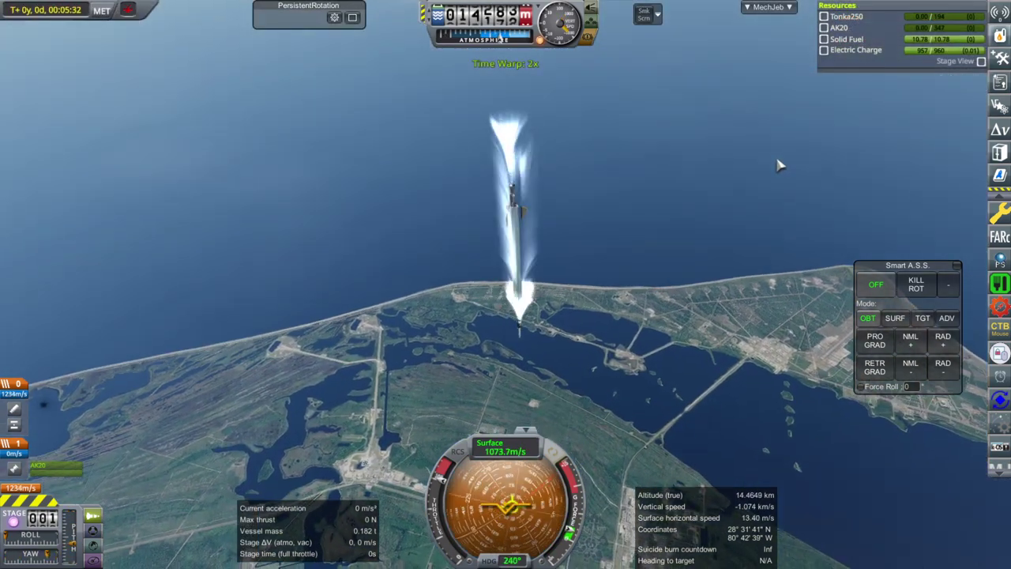
Return time warp to normal speed and watch the rocket fall to the ground.
{"action": "key", "text": "comma"}
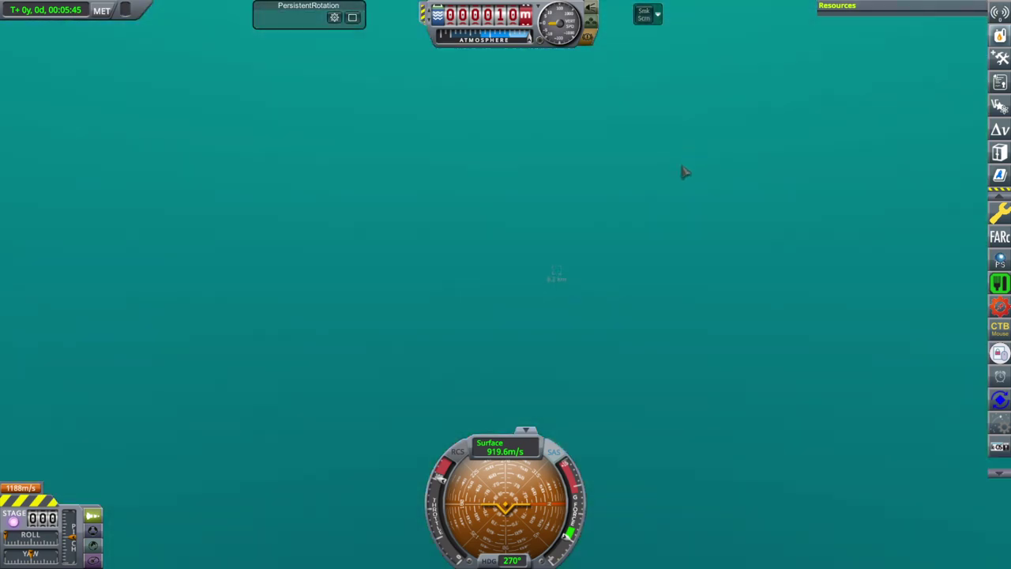
{"action": "mouse_move", "coordinate": [685, 172]}
{"action": "left_mouse_down"}
{"action": "mouse_move", "coordinate": [669, 318]}
{"action": "mouse_move", "coordinate": [668, 246]}
{"action": "mouse_move", "coordinate": [699, 152]}
{"action": "mouse_move", "coordinate": [697, 192]}
{"action": "left_mouse_up"}
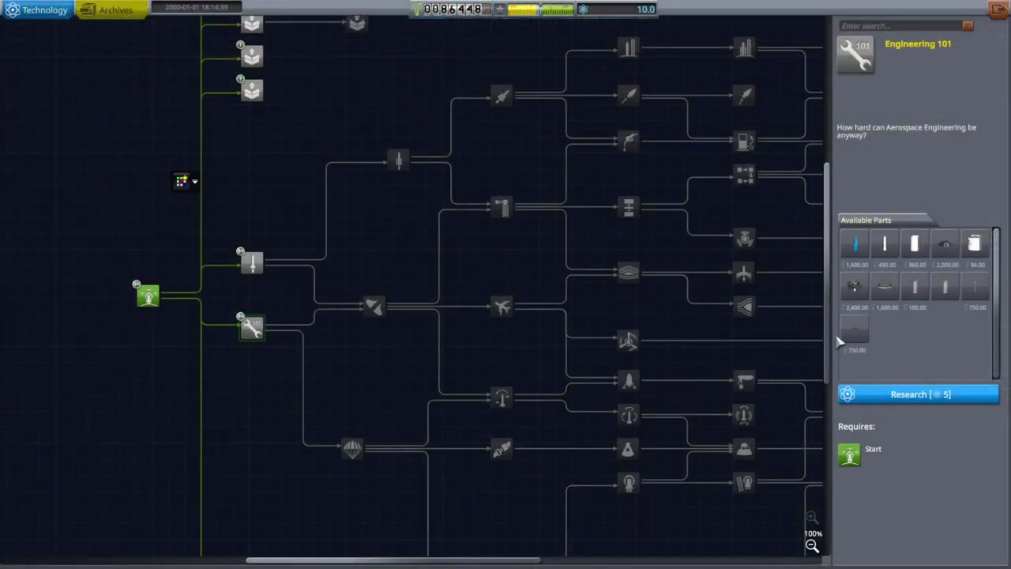
Research Engineering 101 for 5 science after checking the Communotron 16-S and node parts.
{"action": "mouse_move", "coordinate": [855, 338]}
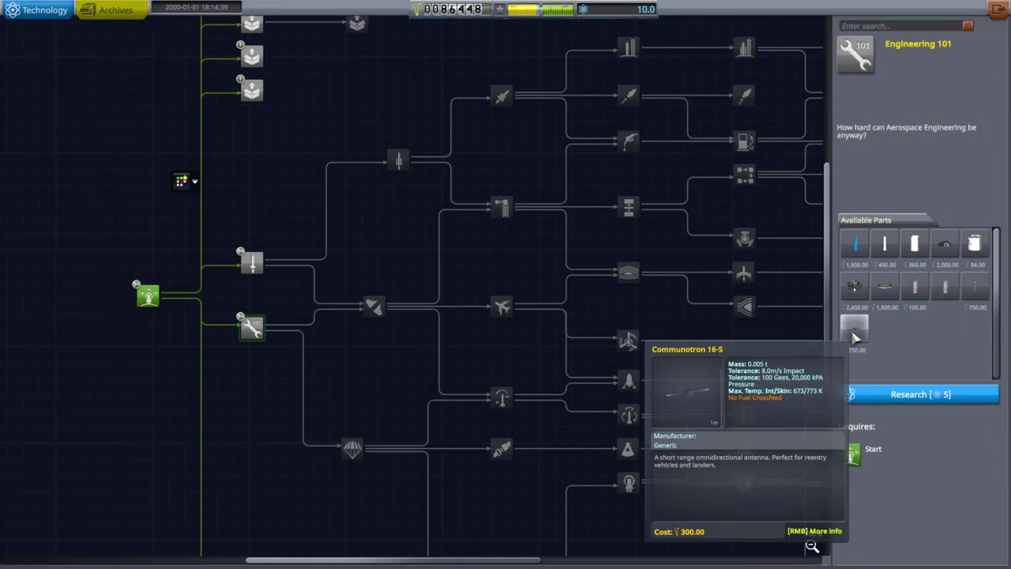
{"action": "right_click", "coordinate": [855, 338]}
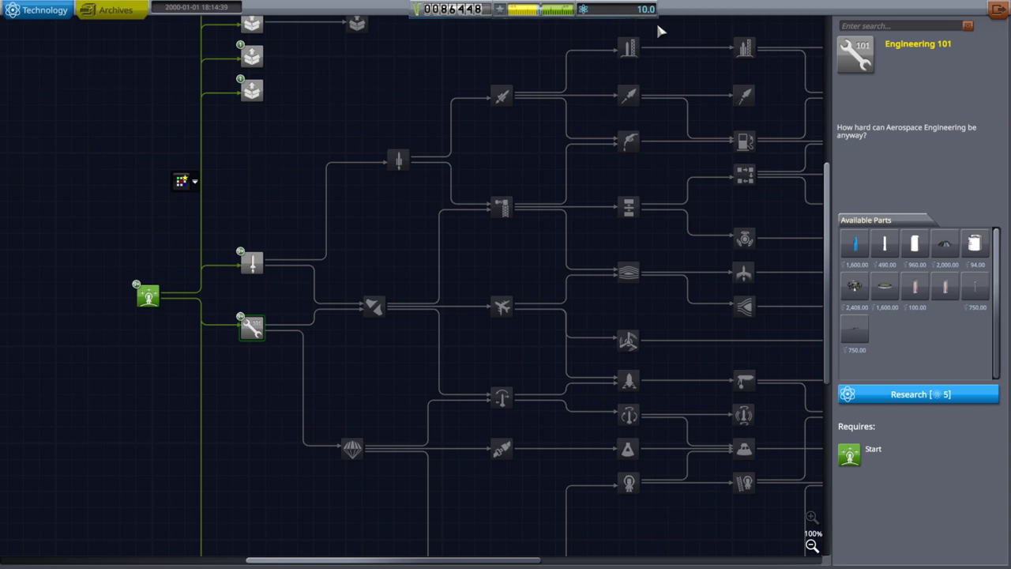
{"action": "left_click", "coordinate": [255, 264]}
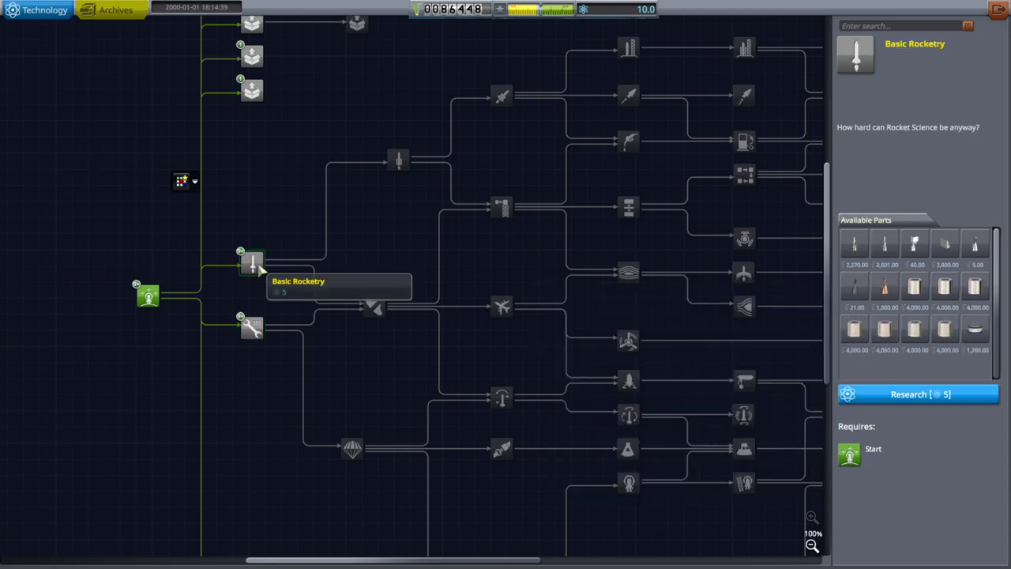
{"action": "left_click", "coordinate": [251, 328]}
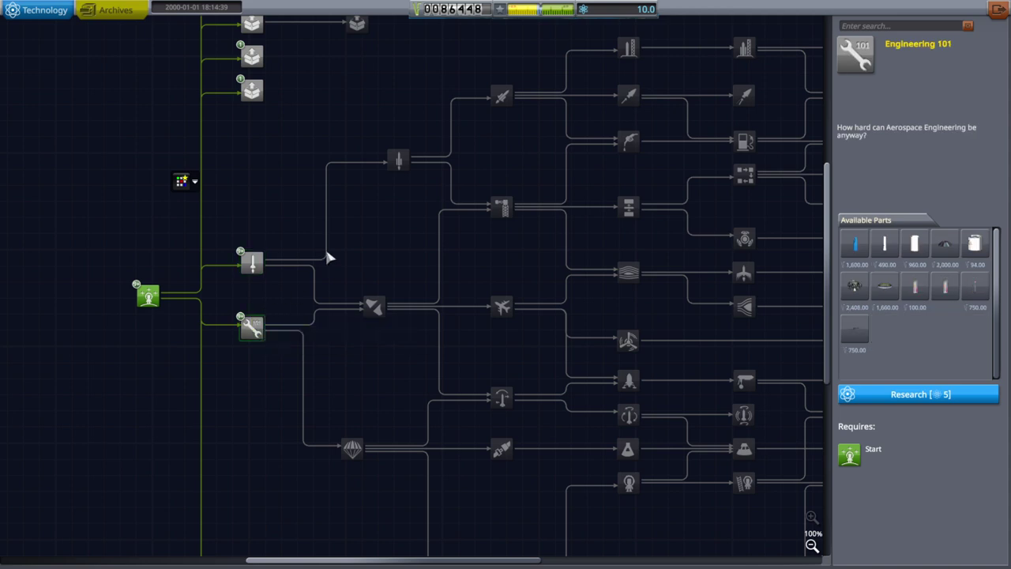
{"action": "left_click", "coordinate": [844, 394]}
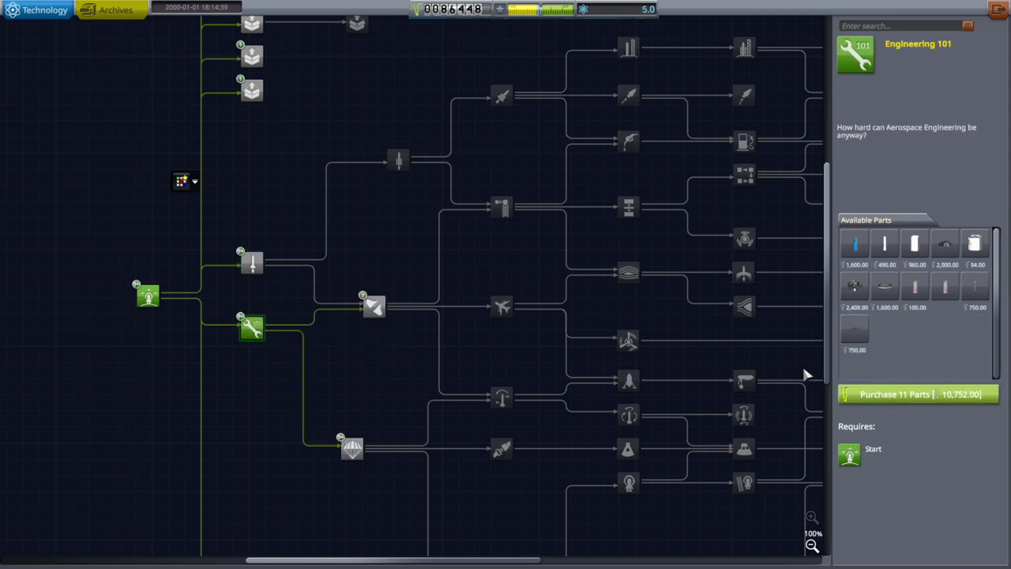
{"action": "left_click_drag", "start_coordinate": [399, 365], "coordinate": [535, 380]}
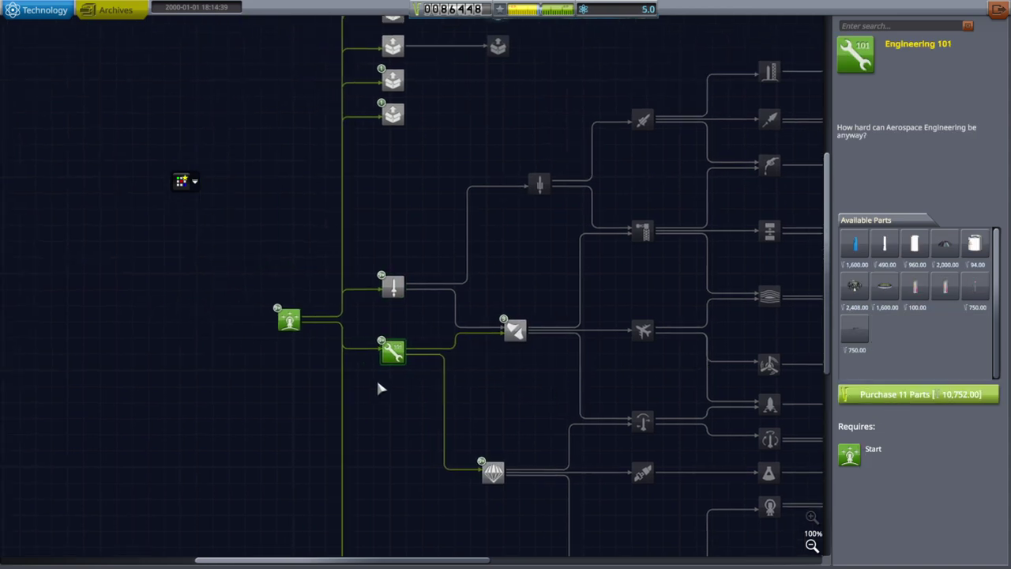
{"action": "mouse_move", "coordinate": [867, 336]}
{"action": "left_click_drag", "start_coordinate": [568, 238], "coordinate": [493, 224]}
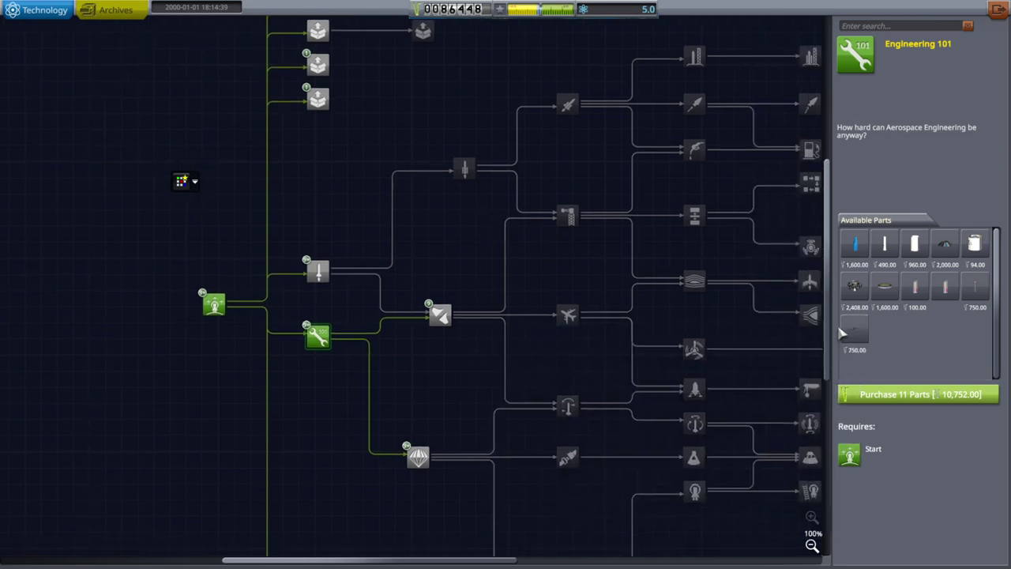
{"action": "mouse_move", "coordinate": [863, 337]}
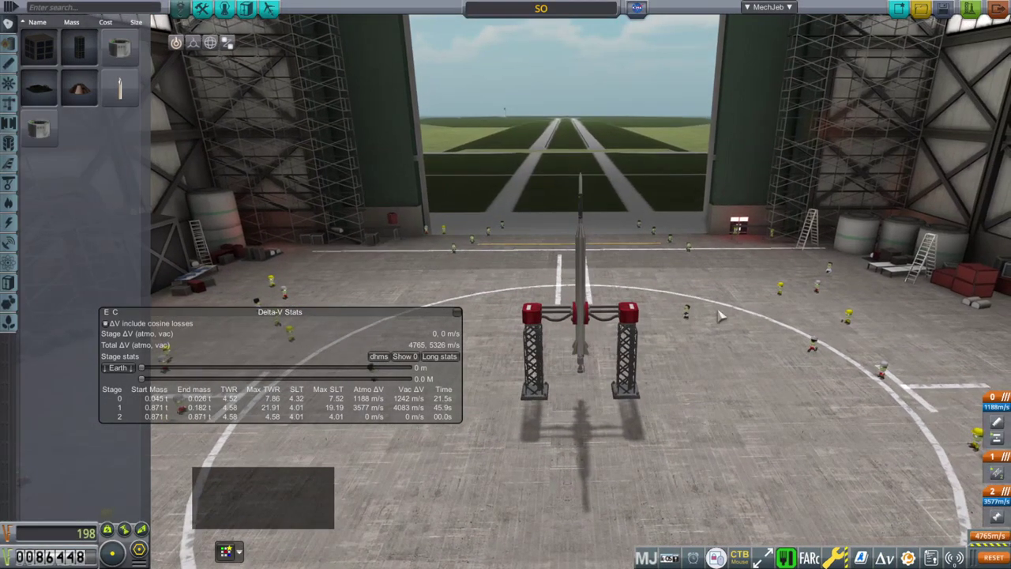
Buy the Communotron 16-S antenna for 750 from the Communication parts.
{"action": "scroll", "coordinate": [719, 316], "scroll_direction": "up", "scroll_amount": 5}
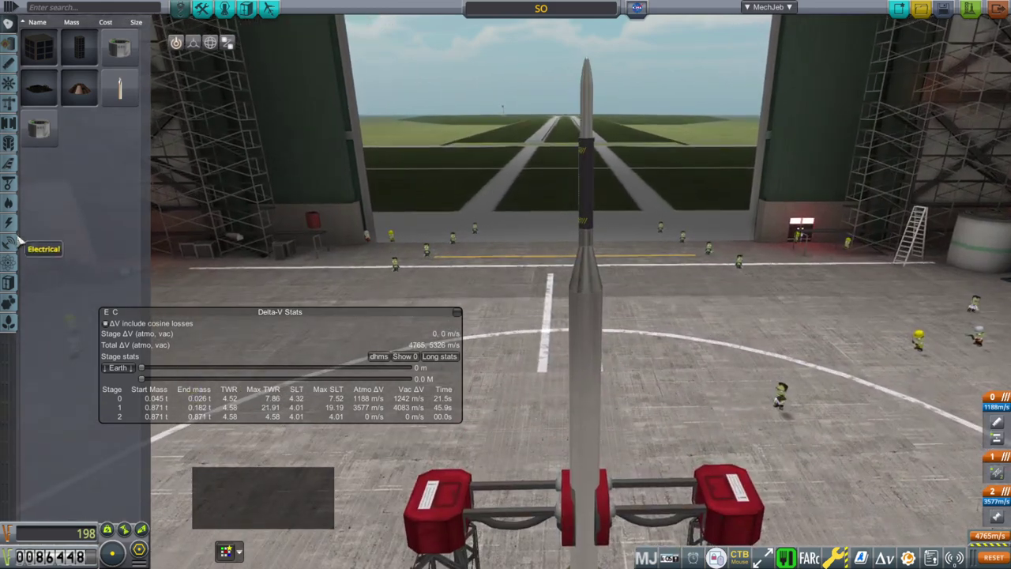
{"action": "left_click", "coordinate": [10, 242]}
{"action": "mouse_move", "coordinate": [103, 79]}
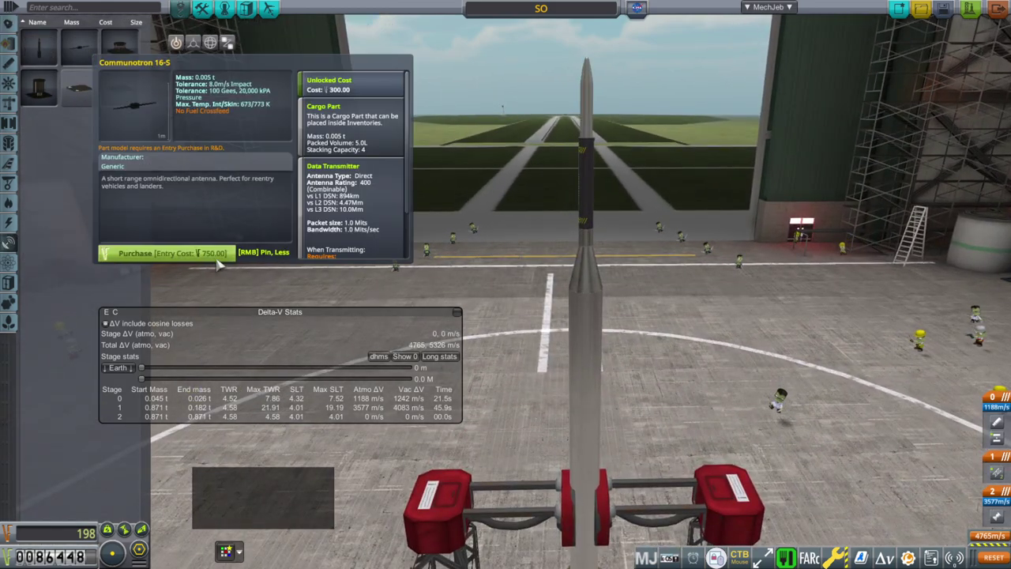
{"action": "left_click", "coordinate": [215, 254]}
Attach a mirrored, lengthwise pair of Communotron 16-S antennas, dropping ΔV to 4716 m/s.
{"action": "left_click", "coordinate": [79, 49]}
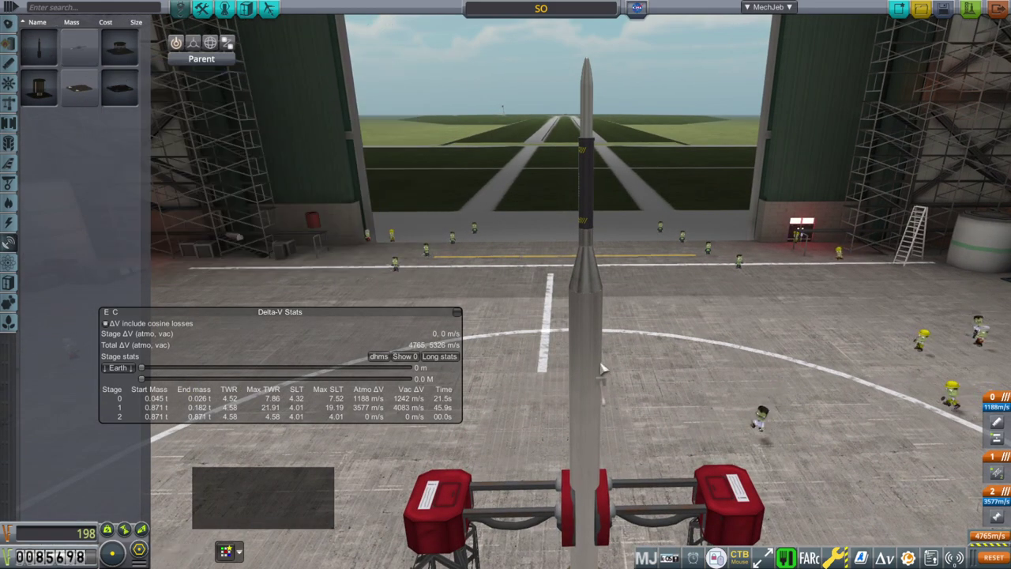
{"action": "key", "text": "x"}
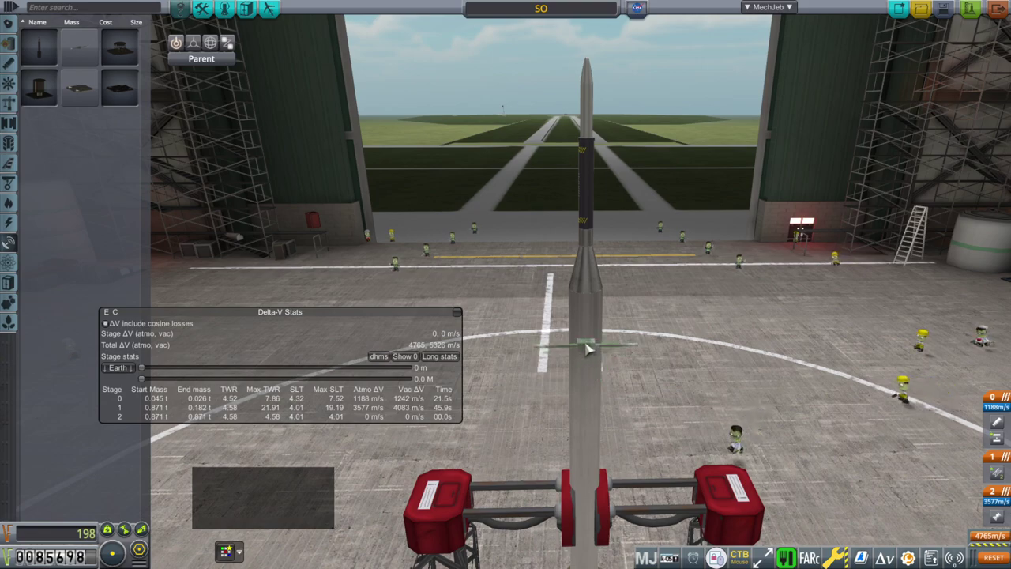
{"action": "key", "text": "s"}
{"action": "left_click", "coordinate": [587, 348]}
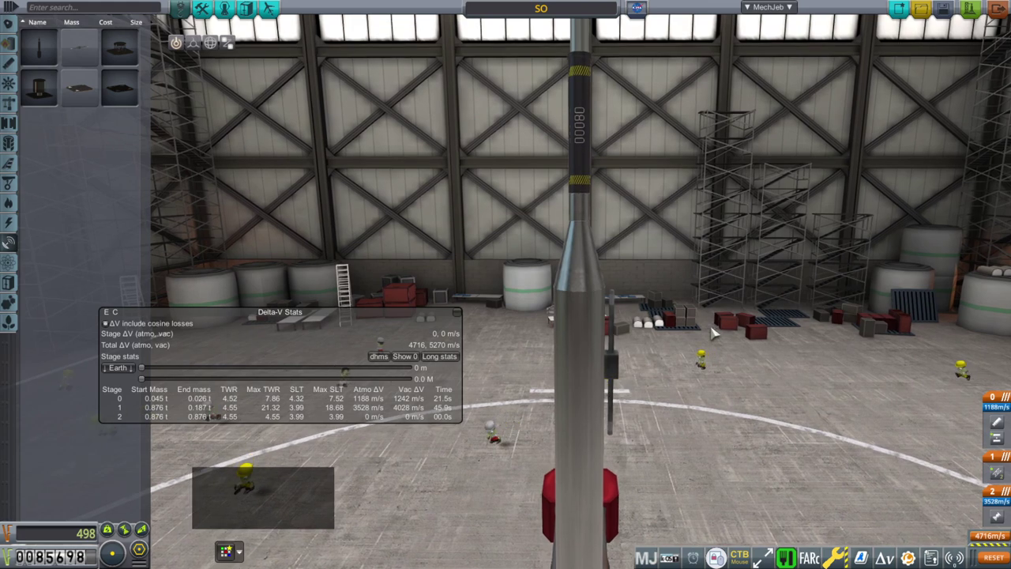
{"action": "left_click_drag", "start_coordinate": [686, 310], "coordinate": [799, 352]}
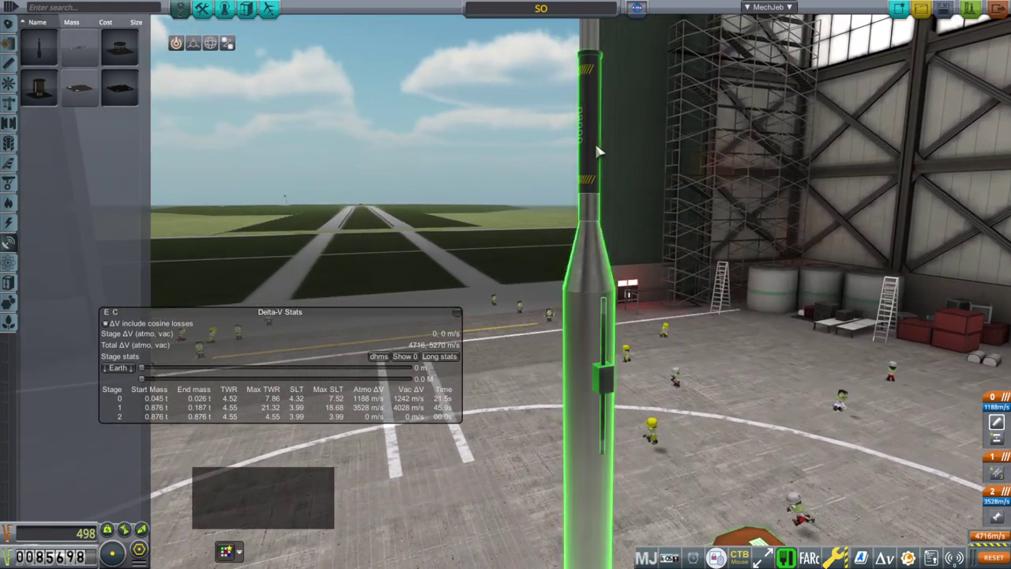
{"action": "right_click", "coordinate": [594, 139]}
{"action": "scroll", "coordinate": [664, 224], "scroll_direction": "down", "scroll_amount": 5}
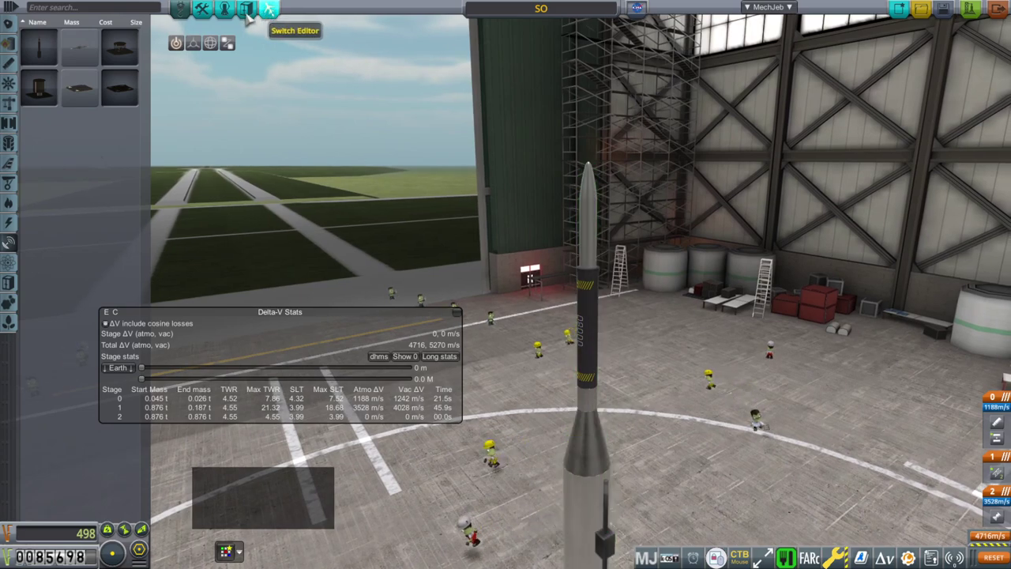
Select the Custom02 action group in the action-group editor.
{"action": "left_click", "coordinate": [269, 8]}
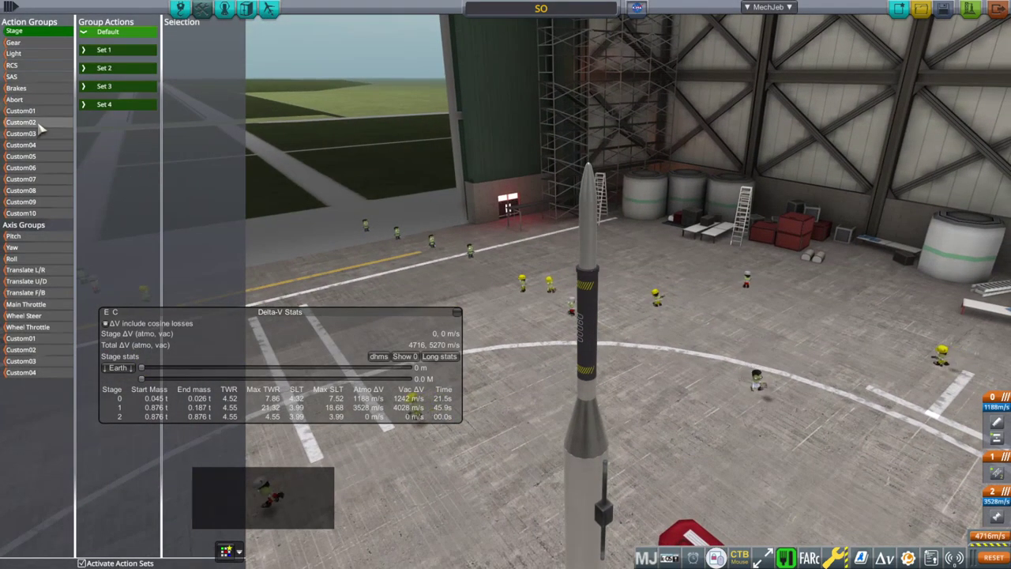
{"action": "left_click", "coordinate": [39, 124]}
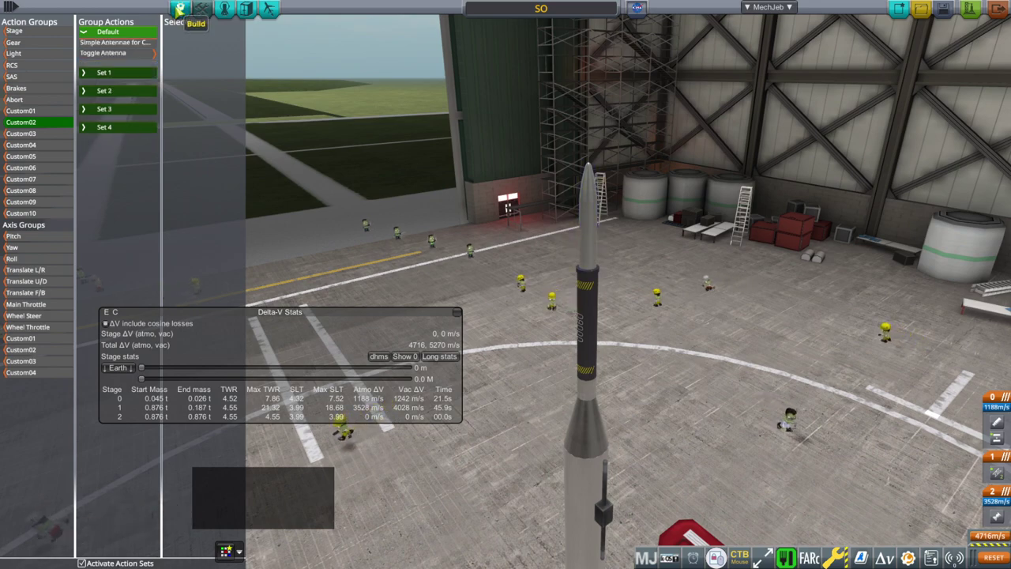
{"action": "key", "text": "1"}
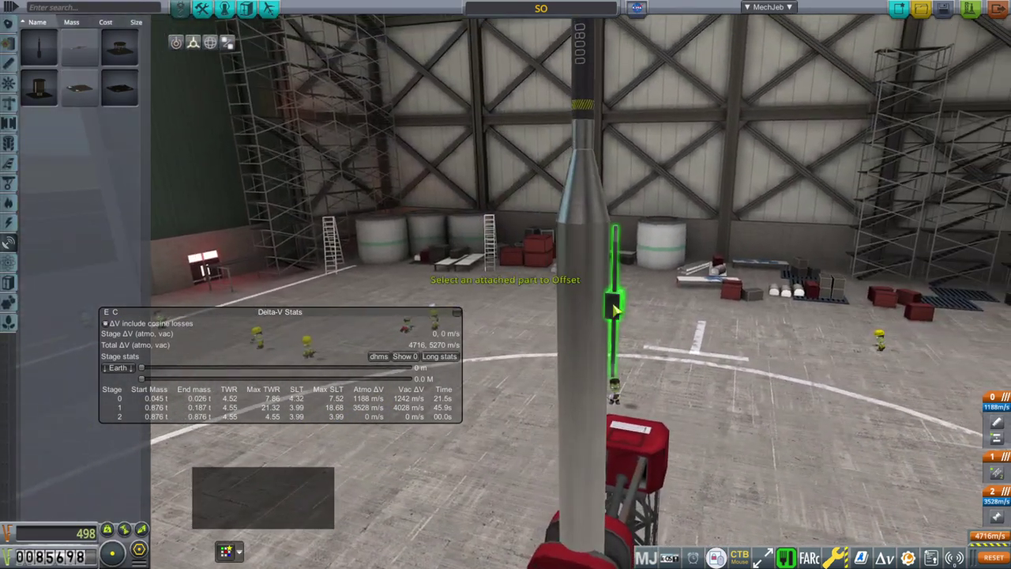
Offset the antenna, then roll the rocket out to the launch pad.
{"action": "left_click", "coordinate": [615, 310]}
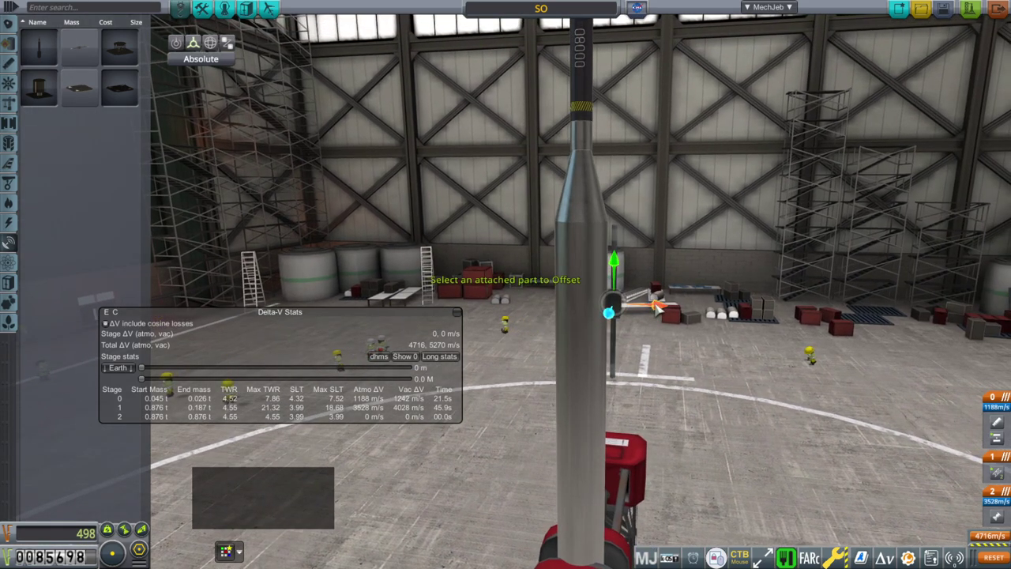
{"action": "key", "text": "1"}
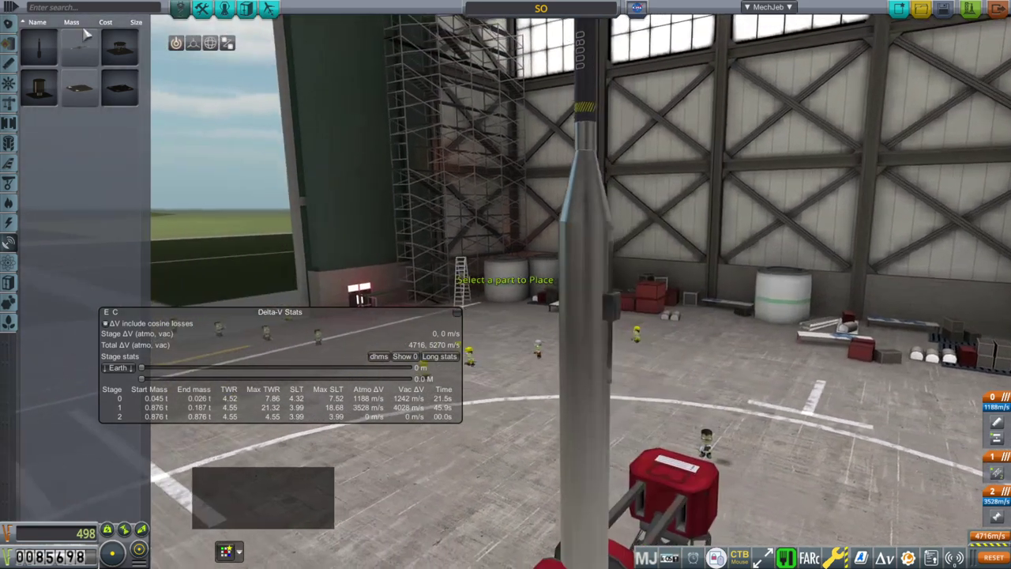
{"action": "mouse_move", "coordinate": [87, 41]}
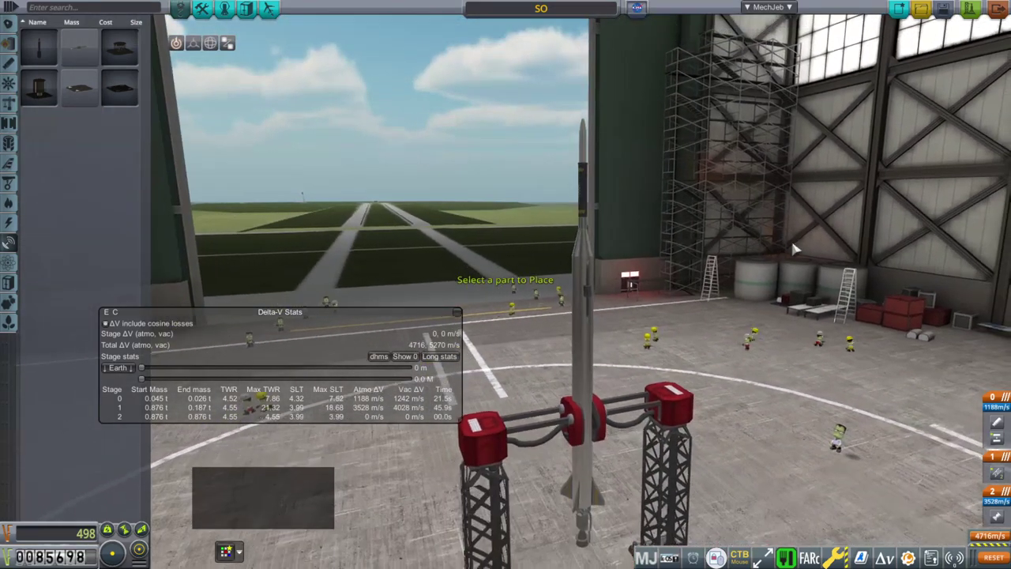
{"action": "mouse_move", "coordinate": [791, 237]}
{"action": "left_mouse_down"}
{"action": "mouse_move", "coordinate": [742, 236]}
{"action": "mouse_move", "coordinate": [395, 338]}
{"action": "mouse_move", "coordinate": [276, 249]}
{"action": "left_mouse_up"}
{"action": "mouse_move", "coordinate": [790, 210]}
{"action": "left_mouse_down"}
{"action": "mouse_move", "coordinate": [775, 264]}
{"action": "mouse_move", "coordinate": [745, 206]}
{"action": "mouse_move", "coordinate": [750, 212]}
{"action": "left_mouse_up"}
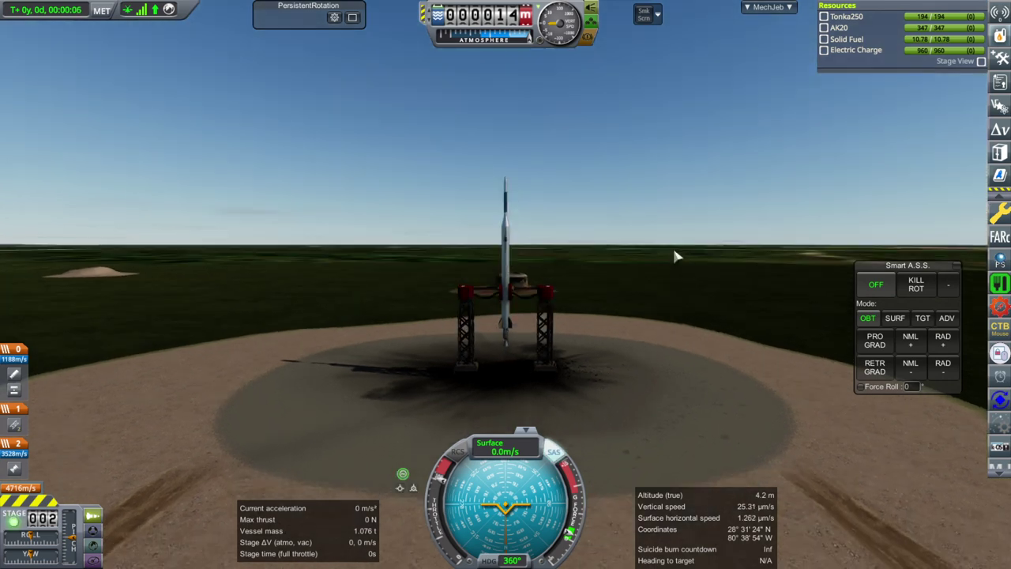
Launch, stage the upper solid motor, and climb to about 66 km toward a 99 km apoapsis.
{"action": "key", "text": "space"}
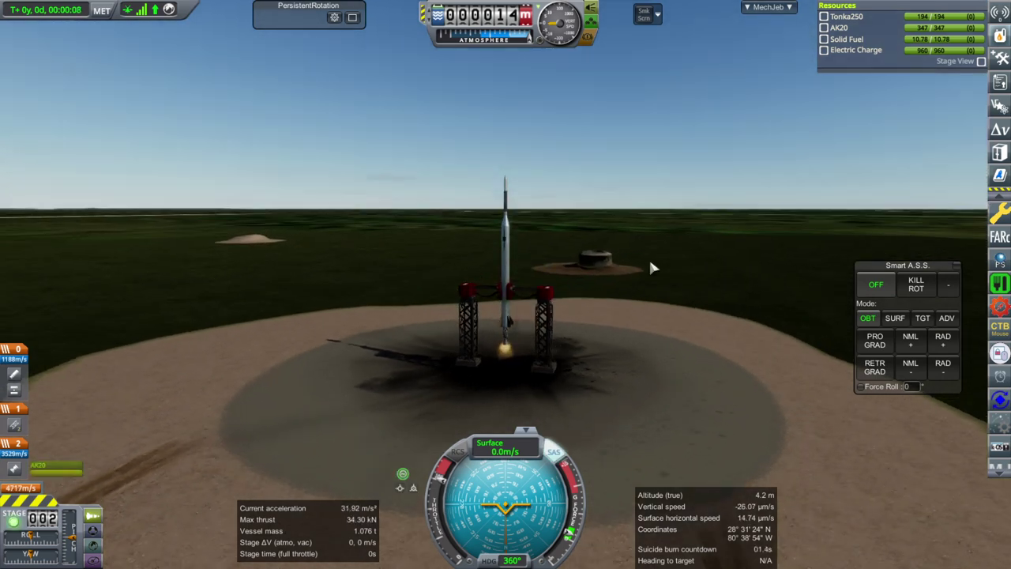
{"action": "key", "text": "space"}
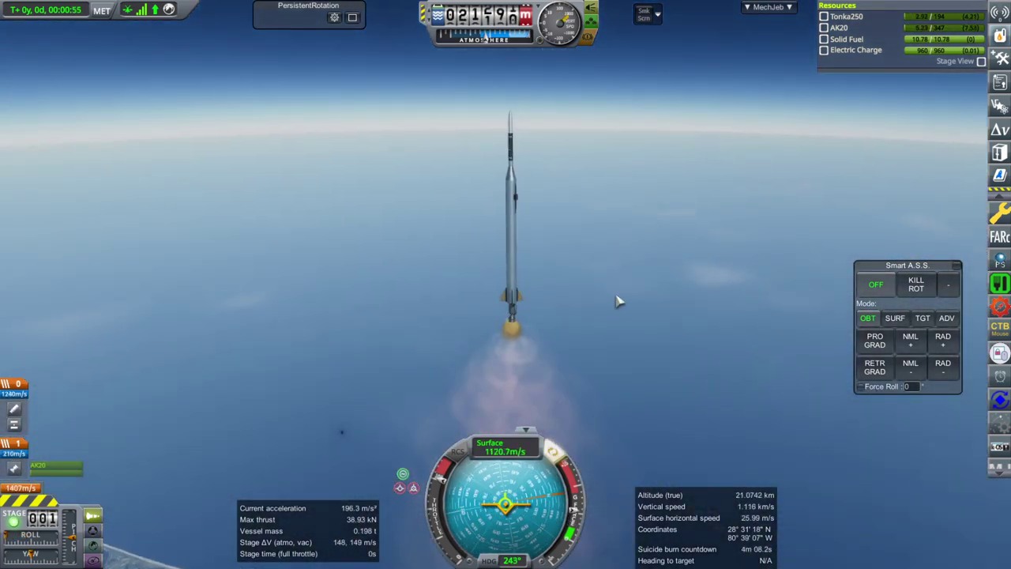
{"action": "scroll", "coordinate": [611, 295], "scroll_direction": "up", "scroll_amount": 5}
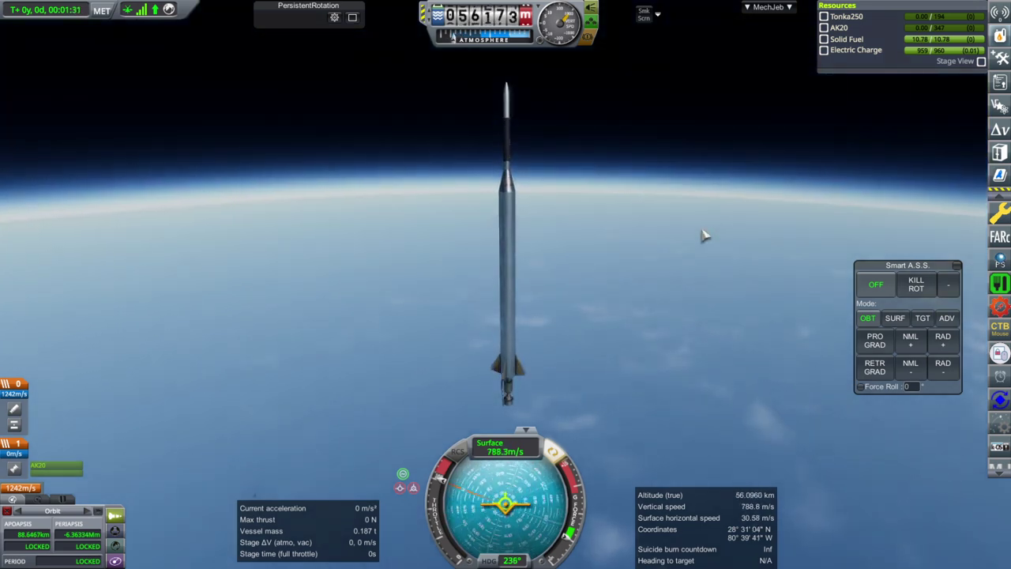
{"action": "key", "text": "space"}
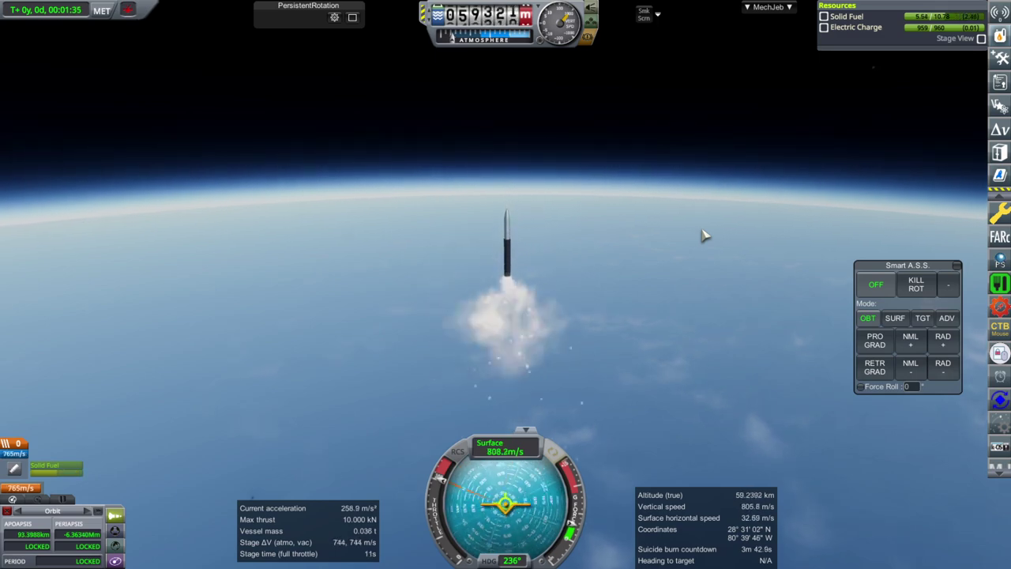
{"action": "scroll", "coordinate": [678, 245], "scroll_direction": "up", "scroll_amount": 3}
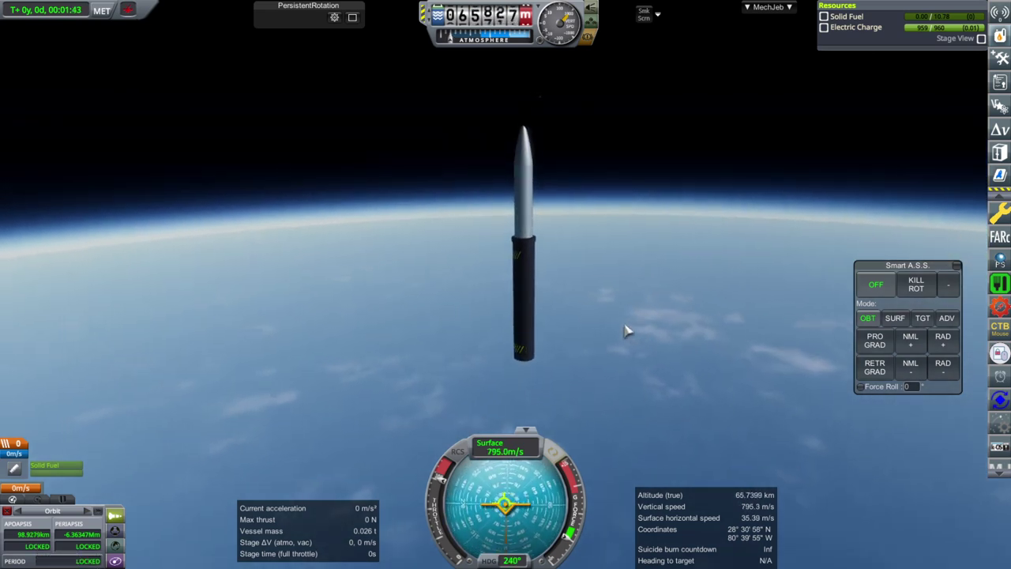
{"action": "right_click", "coordinate": [519, 298]}
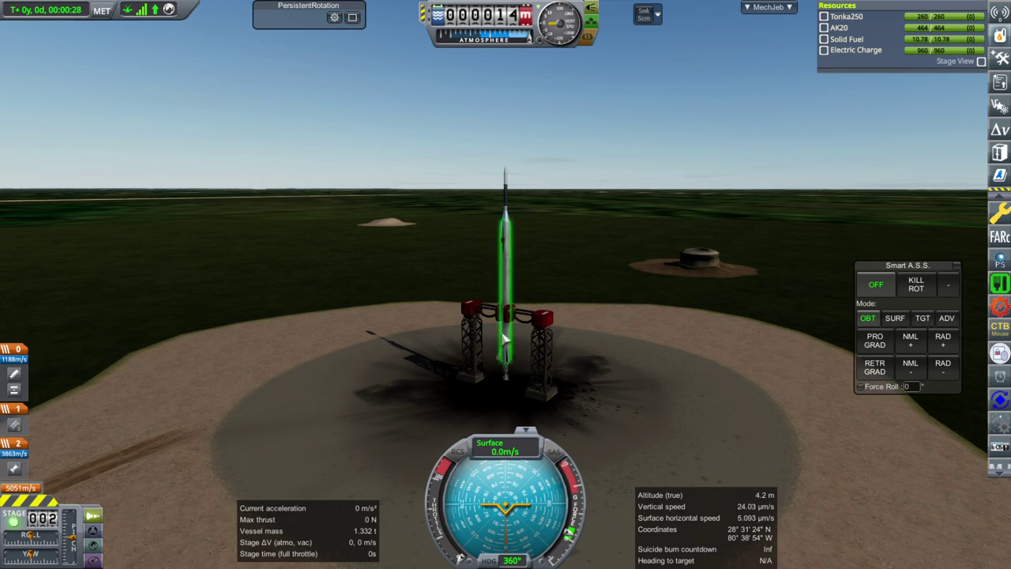
Turn on SAS and lift the refuelled rocket off the pad.
{"action": "left_click_drag", "start_coordinate": [505, 338], "coordinate": [638, 298]}
{"action": "scroll", "coordinate": [632, 315], "scroll_direction": "up", "scroll_amount": 2}
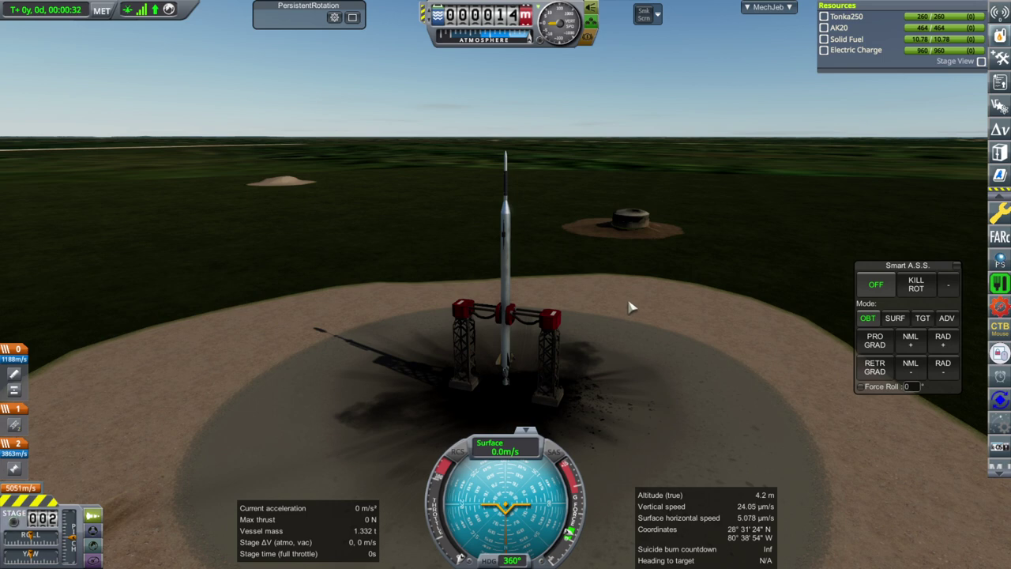
{"action": "left_click_drag", "start_coordinate": [639, 307], "coordinate": [684, 302]}
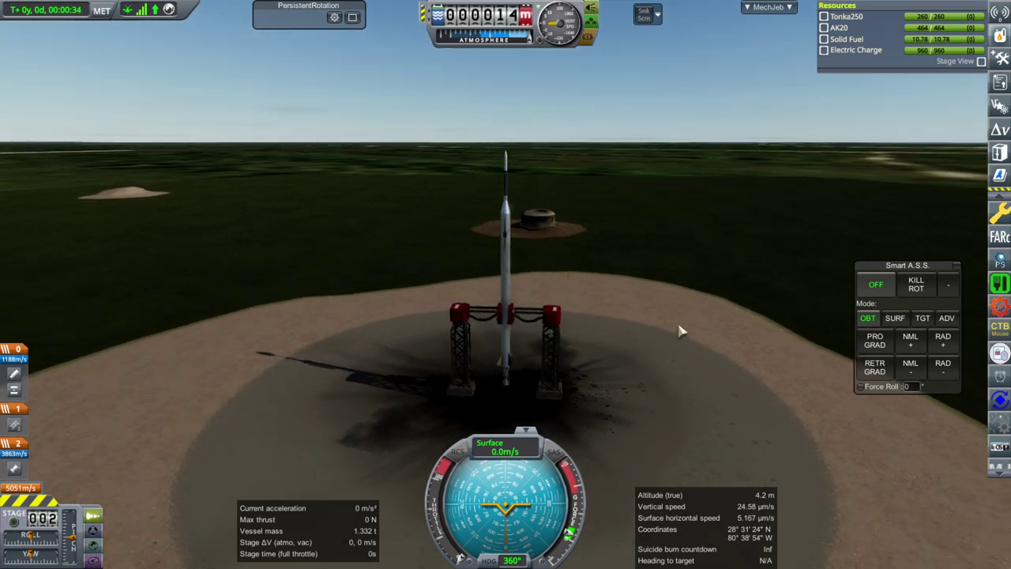
{"action": "key", "text": "t"}
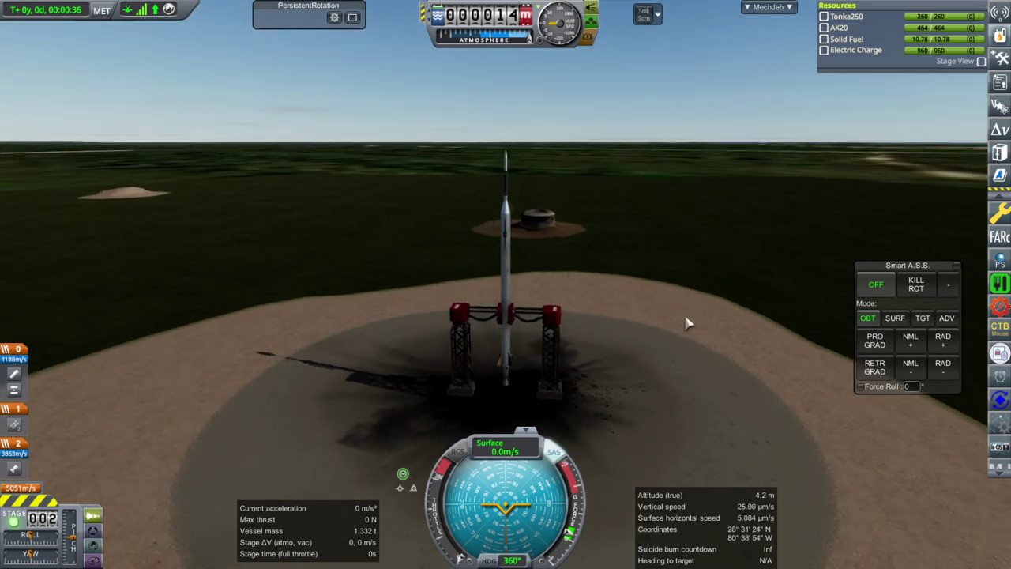
{"action": "left_click_drag", "start_coordinate": [687, 323], "coordinate": [698, 298]}
{"action": "key", "text": "space"}
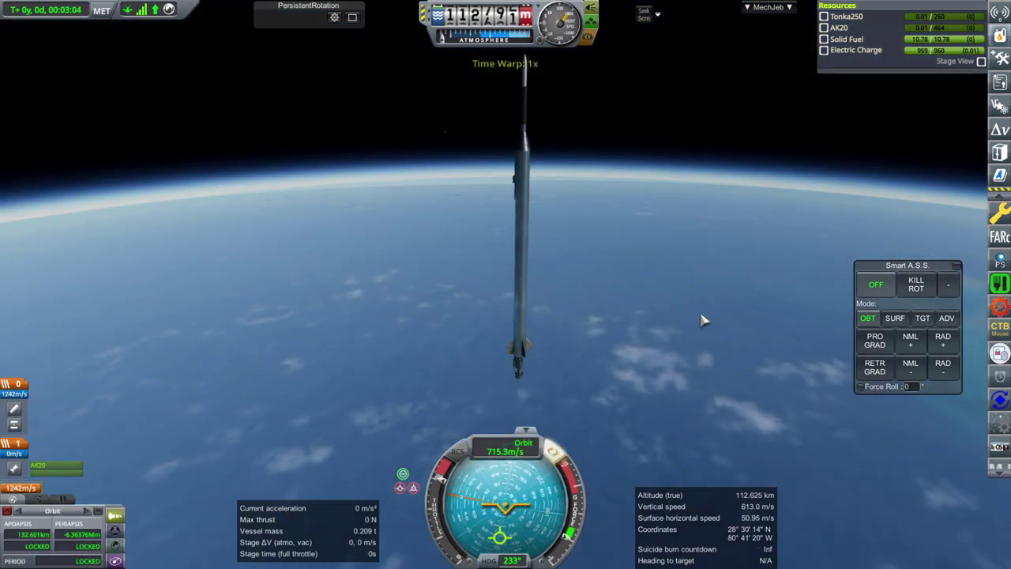
Follow the ascent and drop the spent stage to fire the solid motor.
{"action": "mouse_move", "coordinate": [704, 319]}
{"action": "left_mouse_down"}
{"action": "mouse_move", "coordinate": [693, 255]}
{"action": "mouse_move", "coordinate": [648, 225]}
{"action": "mouse_move", "coordinate": [646, 260]}
{"action": "mouse_move", "coordinate": [655, 208]}
{"action": "left_mouse_up"}
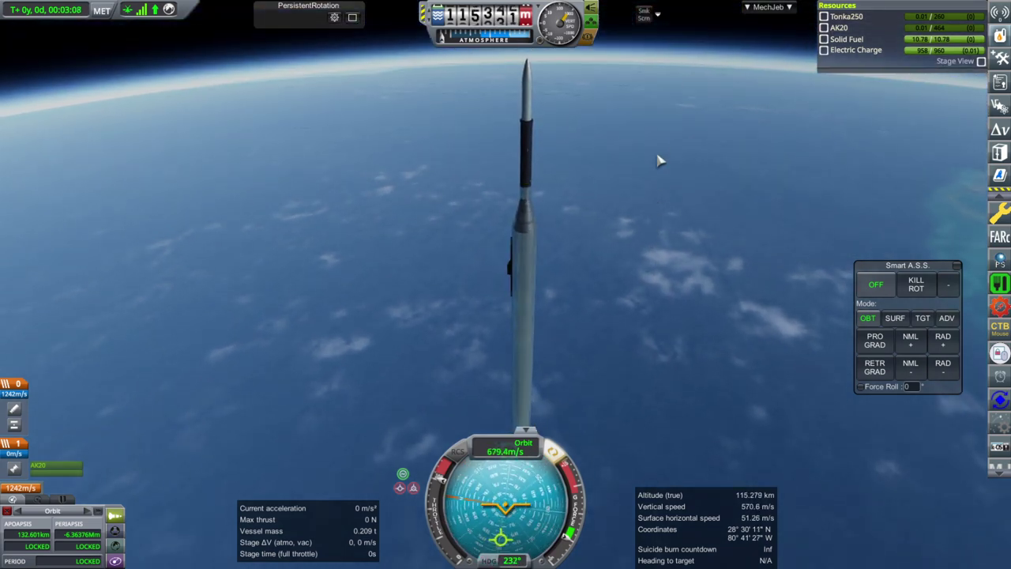
{"action": "mouse_move", "coordinate": [661, 152]}
{"action": "left_mouse_down"}
{"action": "mouse_move", "coordinate": [644, 185]}
{"action": "mouse_move", "coordinate": [679, 202]}
{"action": "left_mouse_up"}
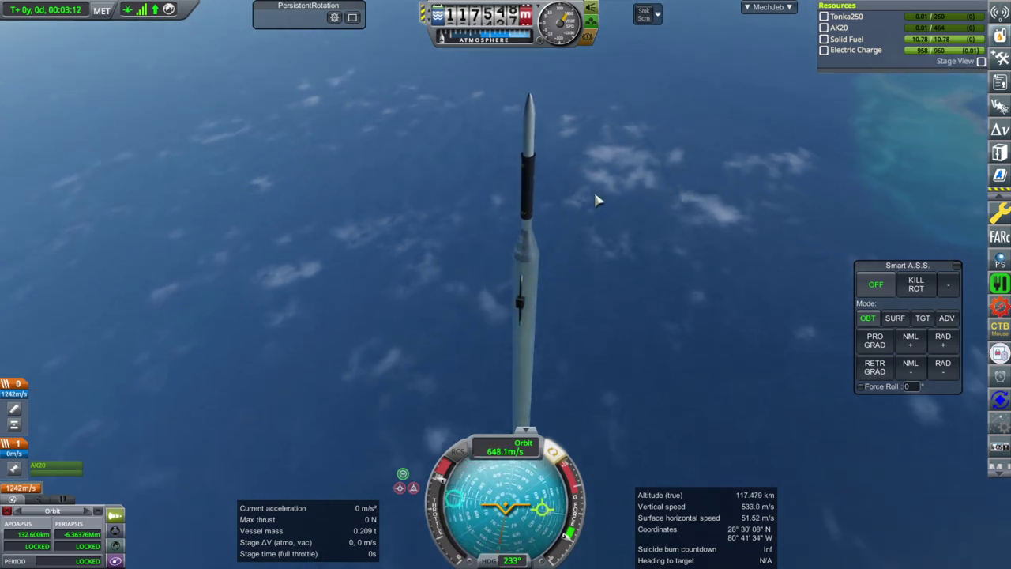
{"action": "mouse_move", "coordinate": [610, 213]}
{"action": "left_mouse_down"}
{"action": "mouse_move", "coordinate": [648, 214]}
{"action": "mouse_move", "coordinate": [637, 185]}
{"action": "mouse_move", "coordinate": [621, 300]}
{"action": "mouse_move", "coordinate": [628, 267]}
{"action": "mouse_move", "coordinate": [638, 319]}
{"action": "mouse_move", "coordinate": [645, 309]}
{"action": "left_mouse_up"}
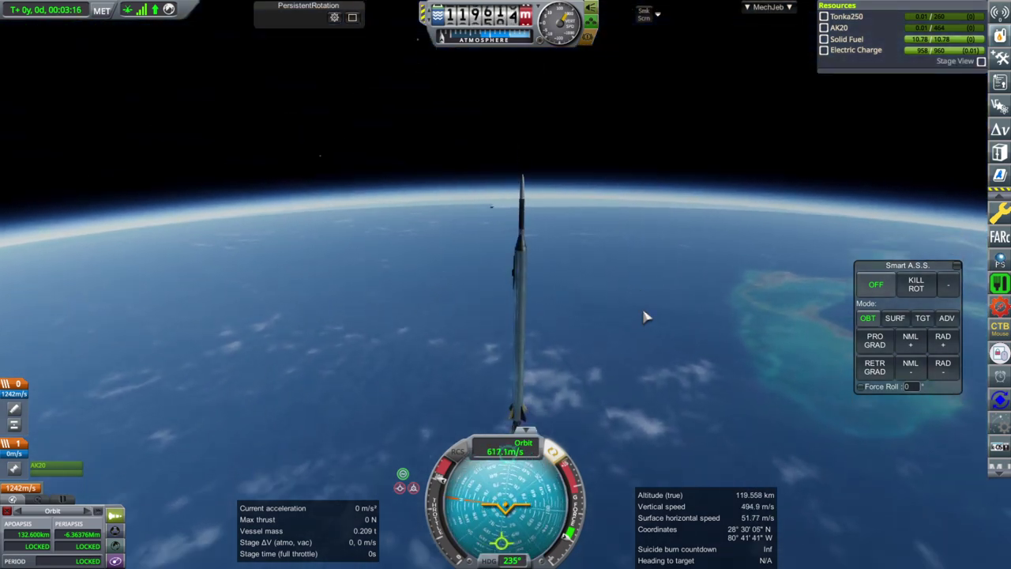
{"action": "key", "text": "space"}
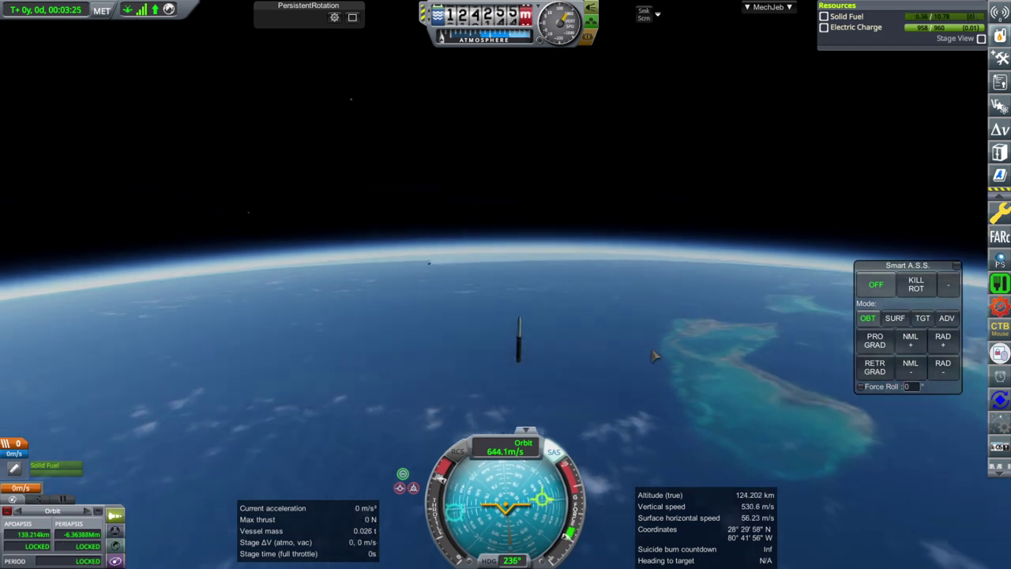
{"action": "mouse_move", "coordinate": [474, 474]}
{"action": "left_mouse_down"}
{"action": "mouse_move", "coordinate": [644, 432]}
{"action": "mouse_move", "coordinate": [661, 295]}
{"action": "left_mouse_up"}
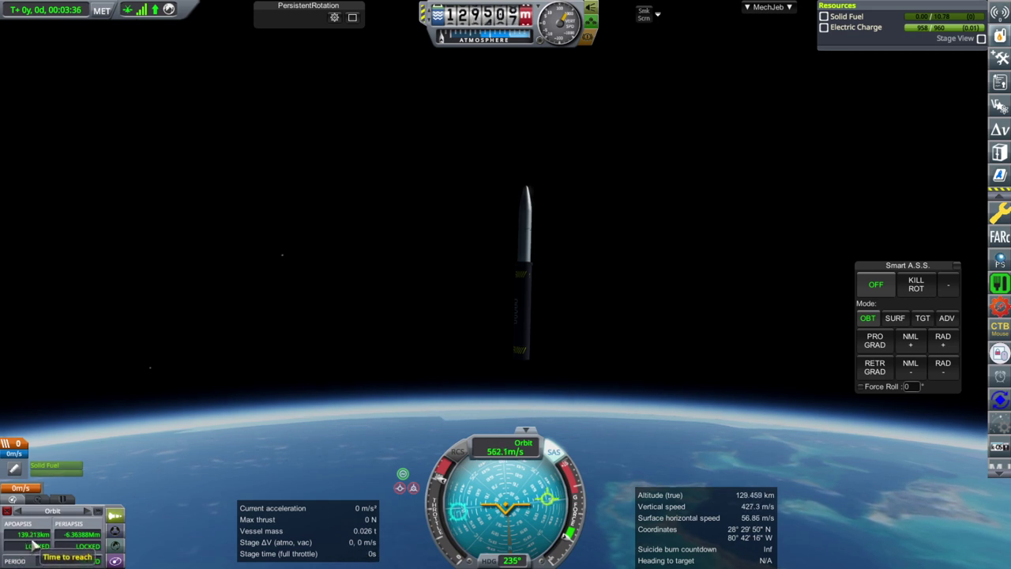
Coast above 138 km, check the motor status, and bring up the atmospheric pressure scan results.
{"action": "key", "text": "Up"}
{"action": "key", "text": "Up"}
{"action": "key", "text": "Up"}
{"action": "scroll", "coordinate": [588, 377], "scroll_direction": "up", "scroll_amount": 2}
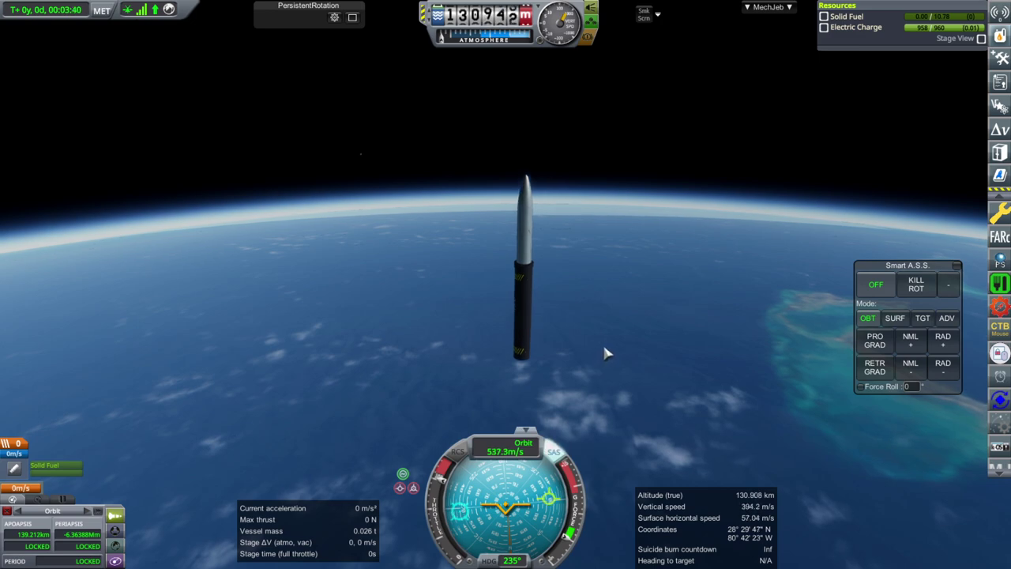
{"action": "key", "text": "Down"}
{"action": "key", "text": "Down"}
{"action": "key", "text": "Up"}
{"action": "key", "text": "Up"}
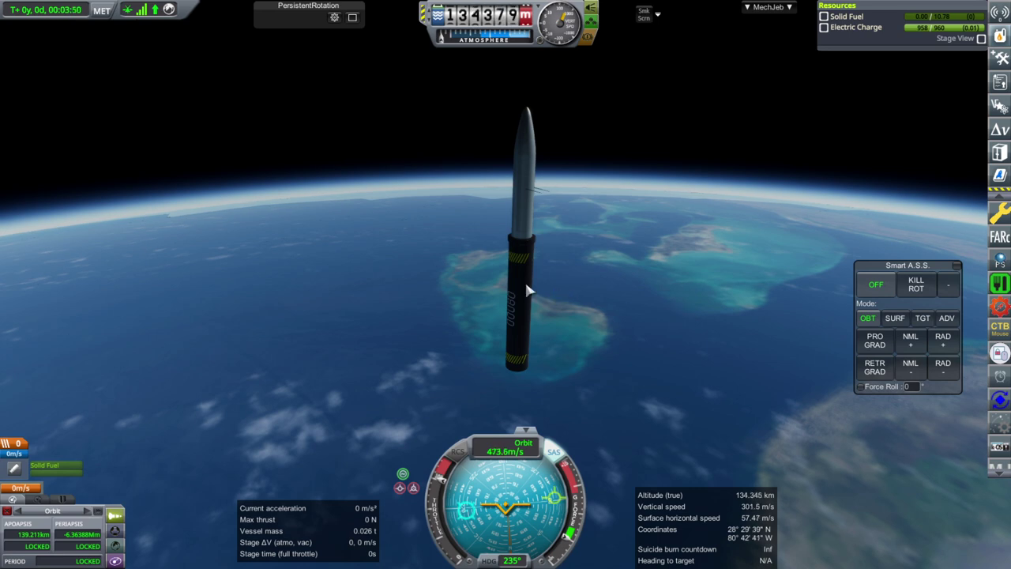
{"action": "right_click", "coordinate": [520, 290]}
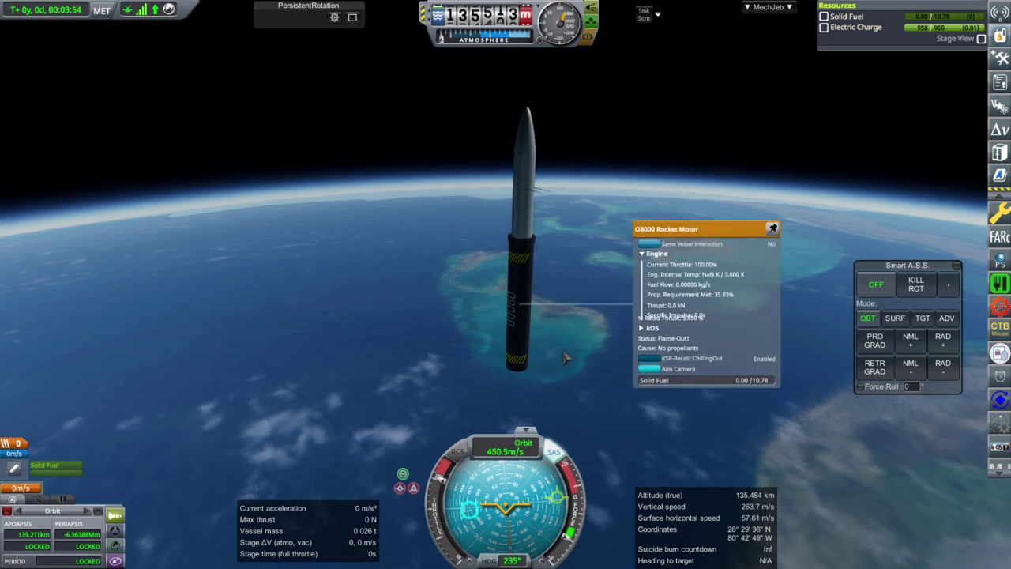
{"action": "left_click", "coordinate": [596, 342]}
{"action": "key", "text": "Up"}
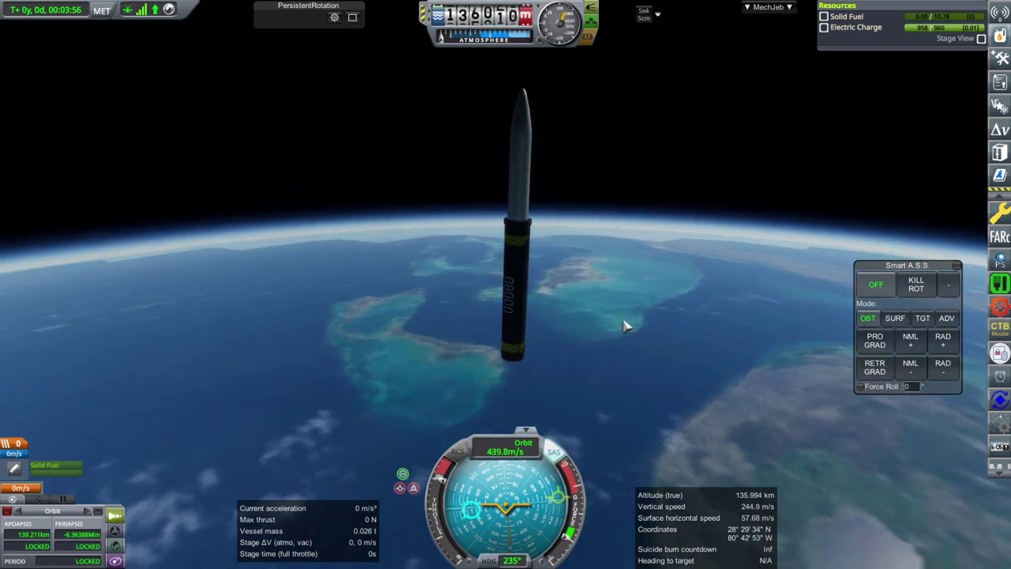
{"action": "scroll", "coordinate": [674, 227], "scroll_direction": "down", "scroll_amount": 2}
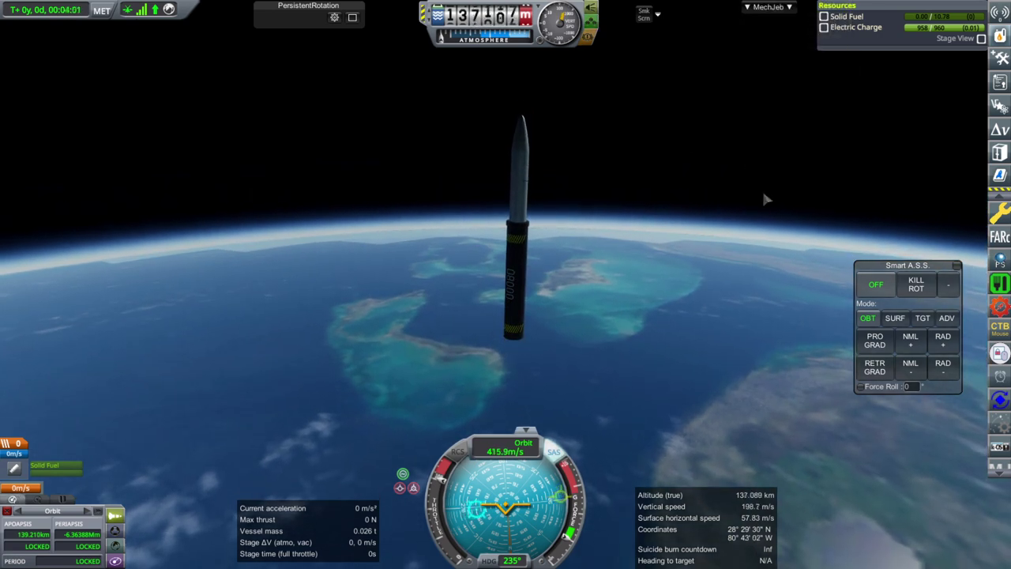
{"action": "key", "text": "Left"}
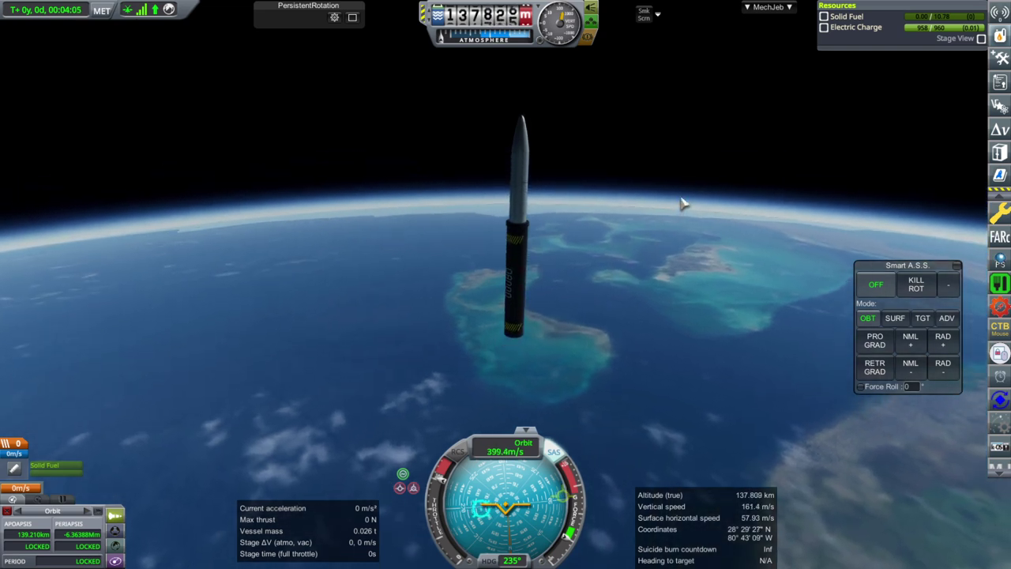
{"action": "key", "text": "1"}
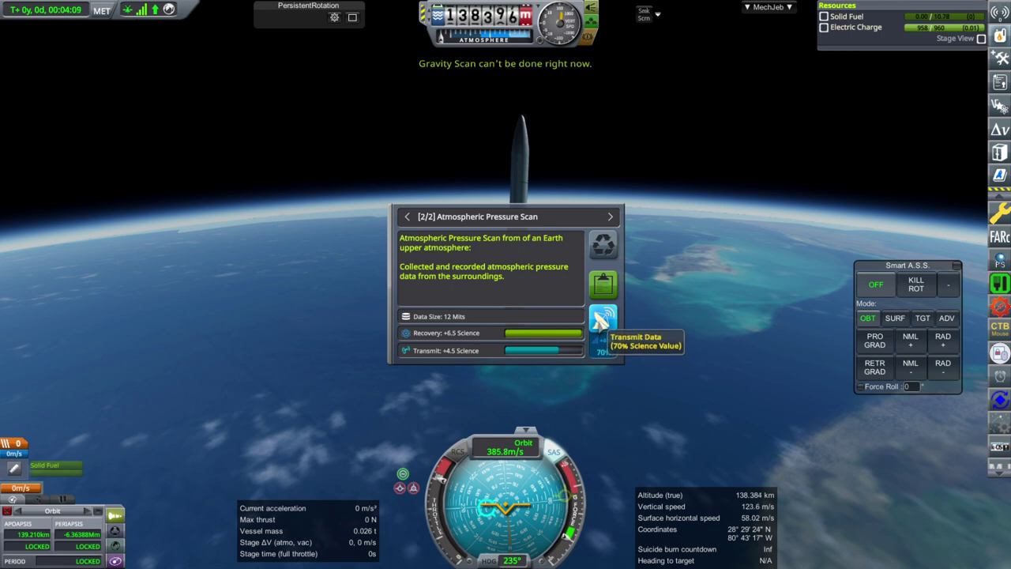
Transmit the Atmospheric Pressure Scan and Temperature Scan data.
{"action": "left_click", "coordinate": [602, 318]}
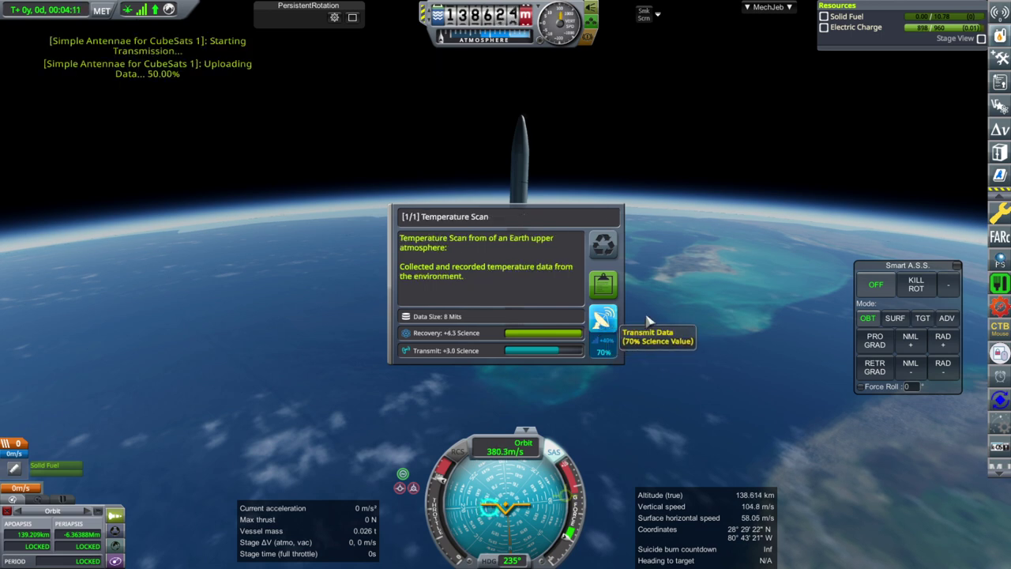
{"action": "left_click", "coordinate": [610, 324]}
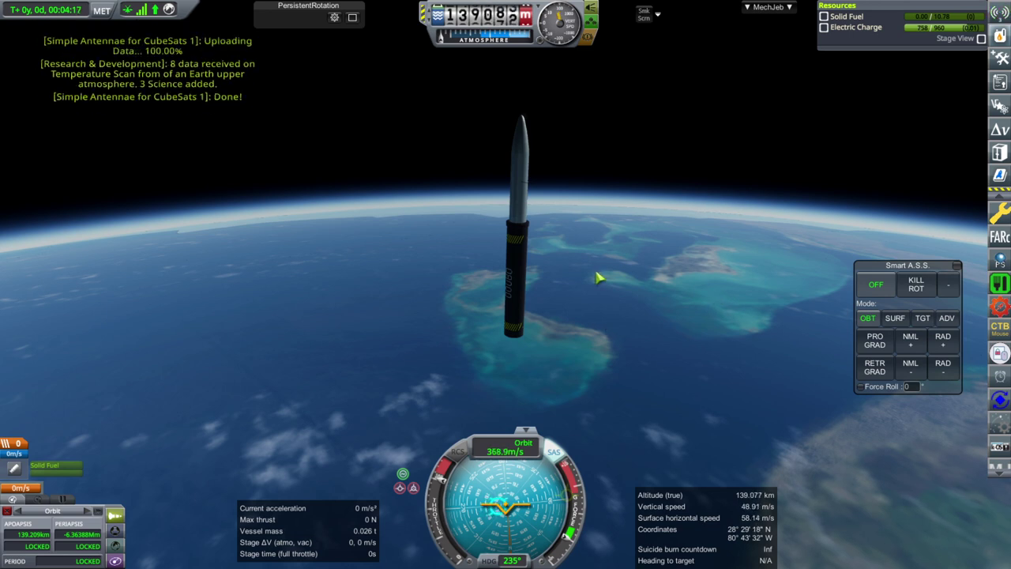
{"action": "left_click_drag", "start_coordinate": [602, 274], "coordinate": [641, 271]}
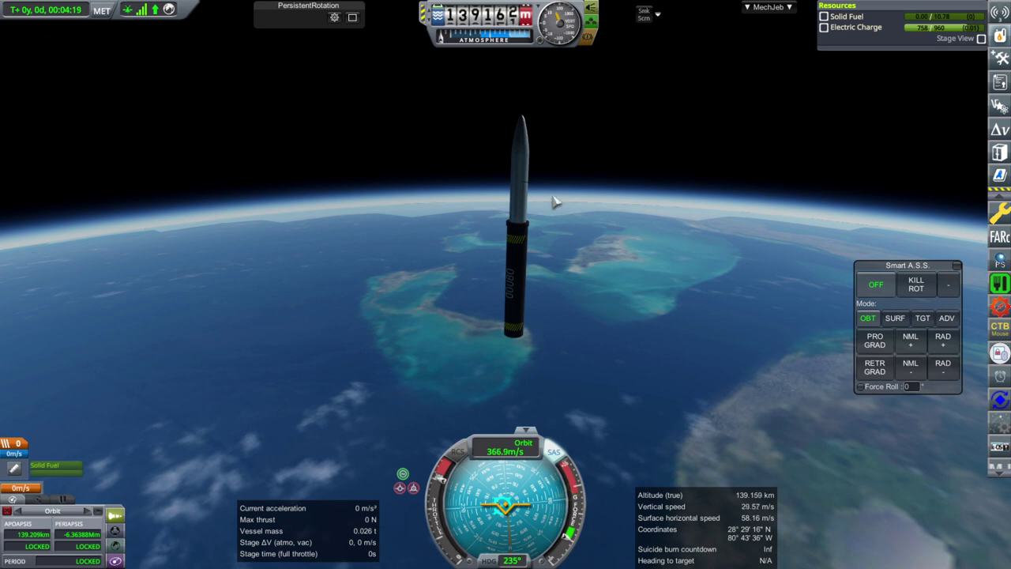
Clear the contract-complete and World First messages, then check contract goals and resource levels.
{"action": "mouse_move", "coordinate": [992, 23]}
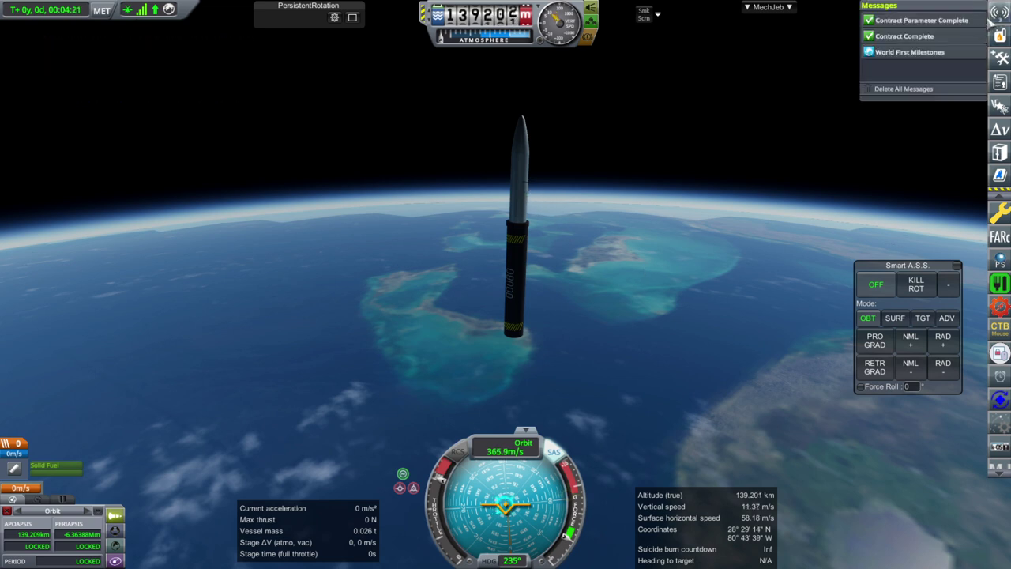
{"action": "left_click", "coordinate": [959, 23]}
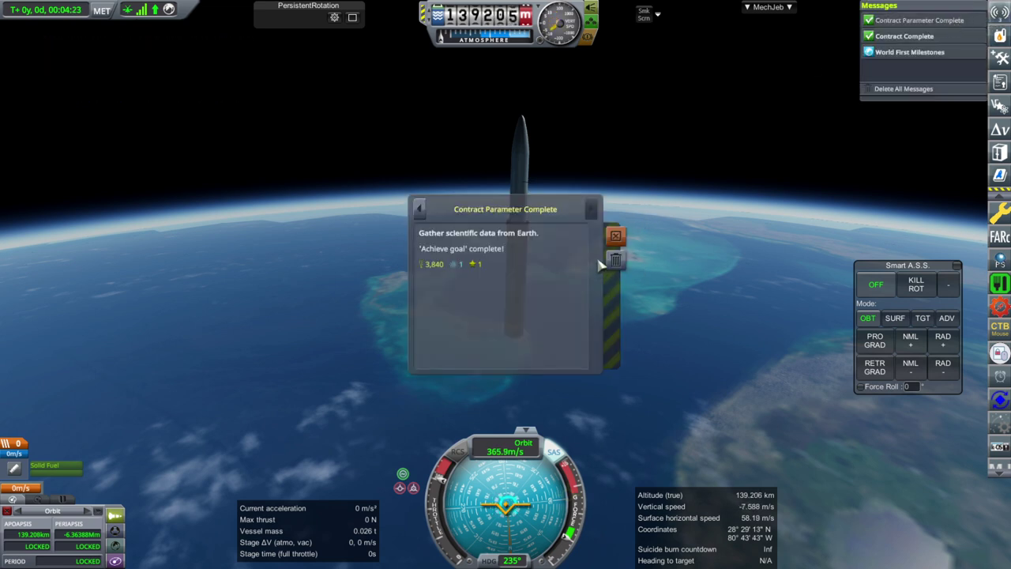
{"action": "left_click", "coordinate": [615, 261]}
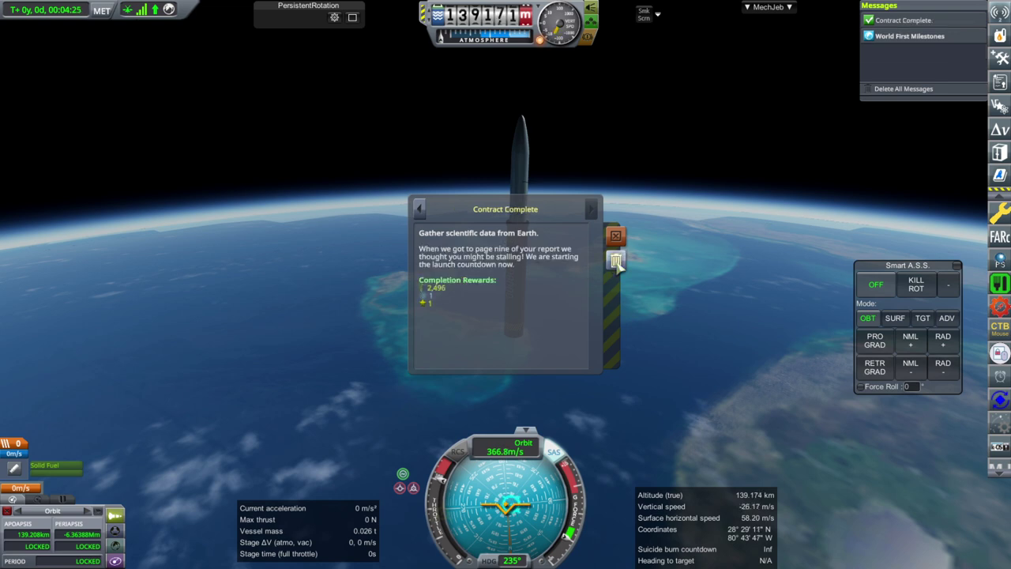
{"action": "left_click", "coordinate": [616, 260]}
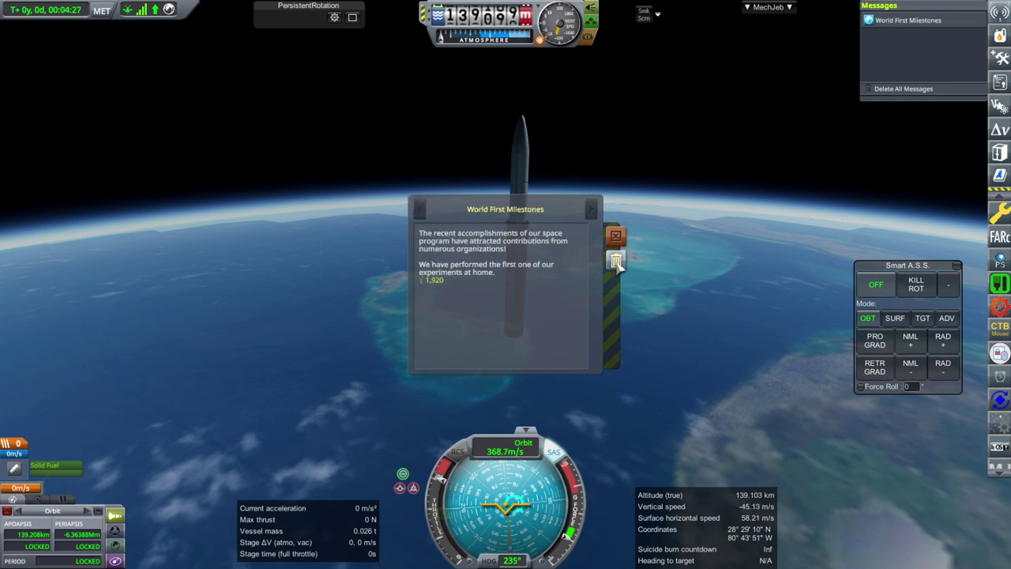
{"action": "left_click", "coordinate": [616, 261]}
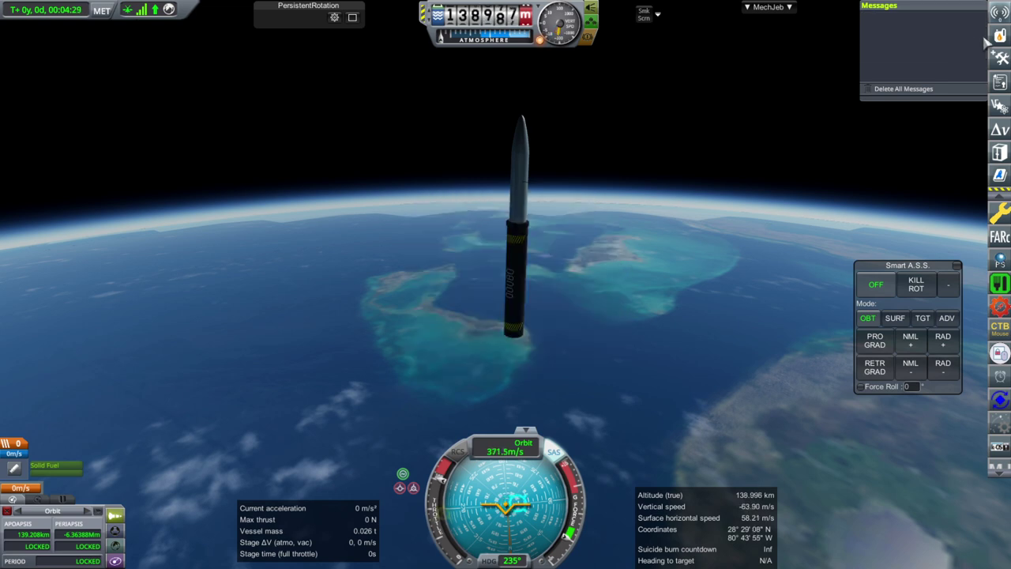
{"action": "left_click", "coordinate": [999, 82]}
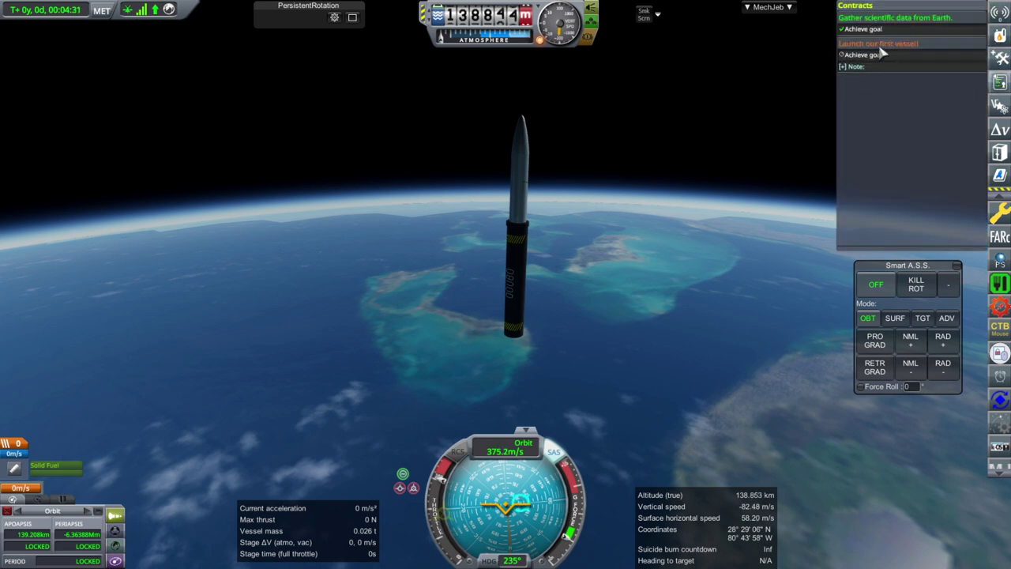
{"action": "left_click", "coordinate": [1000, 36]}
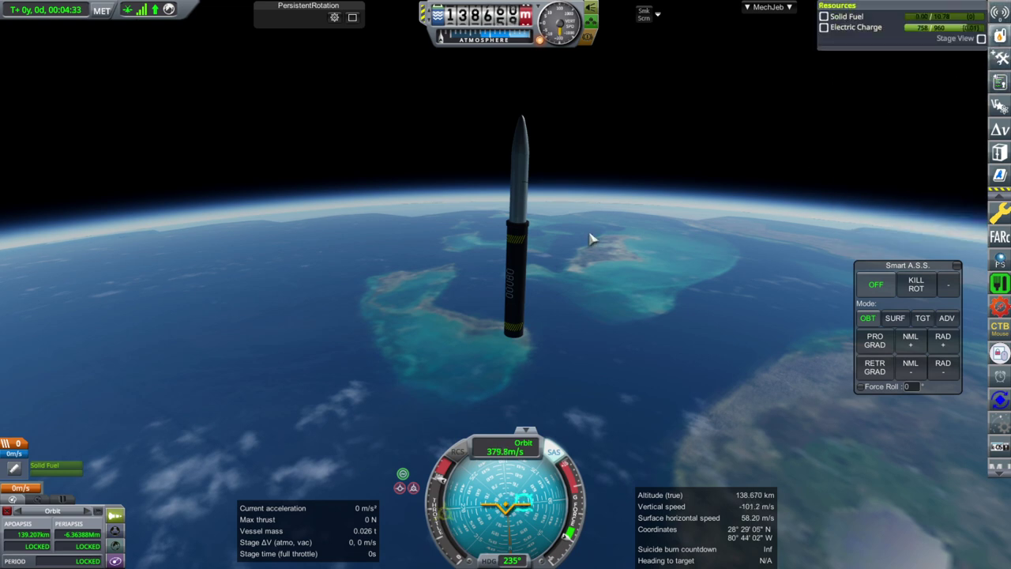
Force-complete the 'Launch our first vessel!' contract from the debug console's active contracts list.
{"action": "key", "text": "alt+F12"}
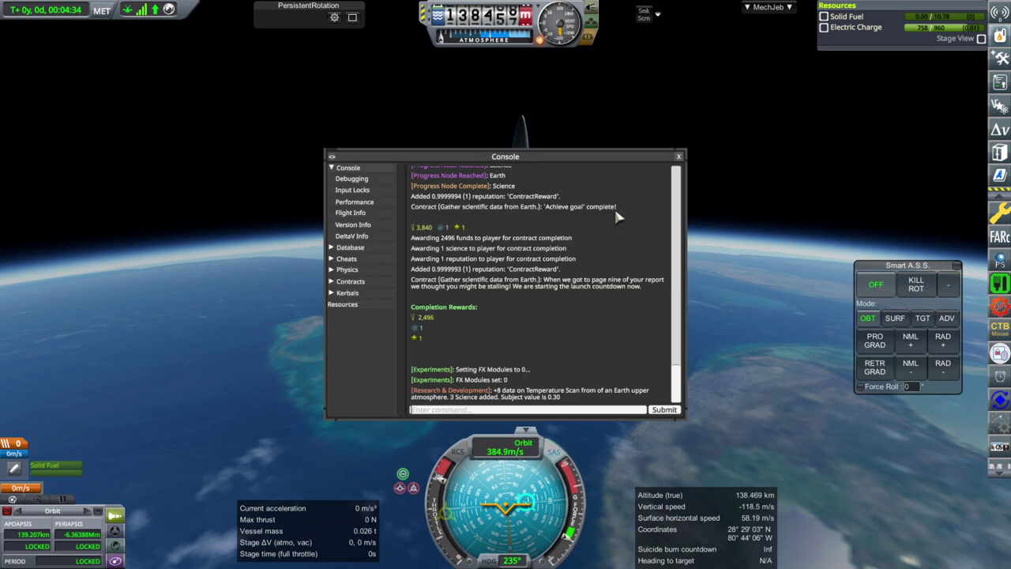
{"action": "left_click", "coordinate": [351, 282]}
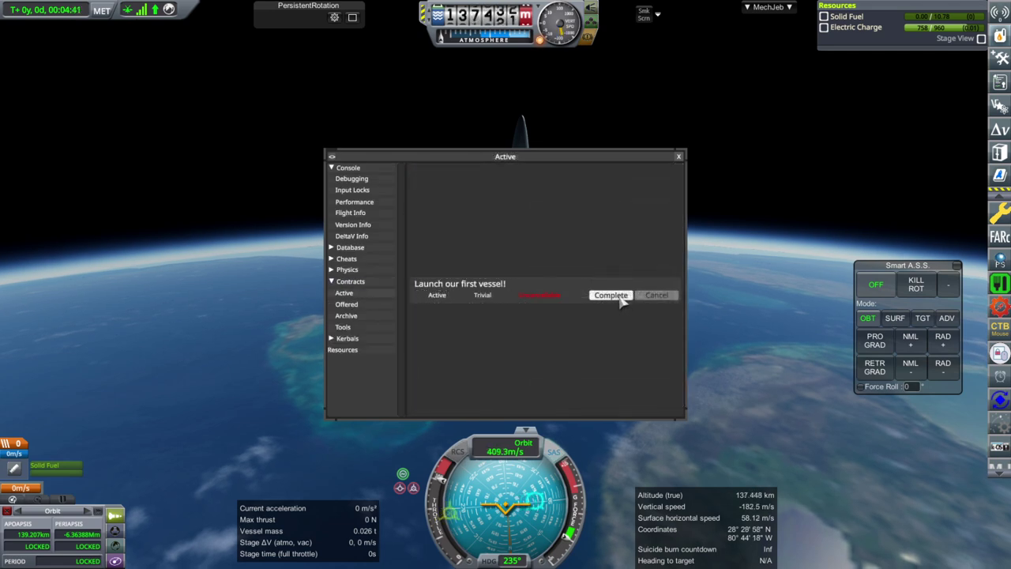
{"action": "left_click", "coordinate": [619, 297]}
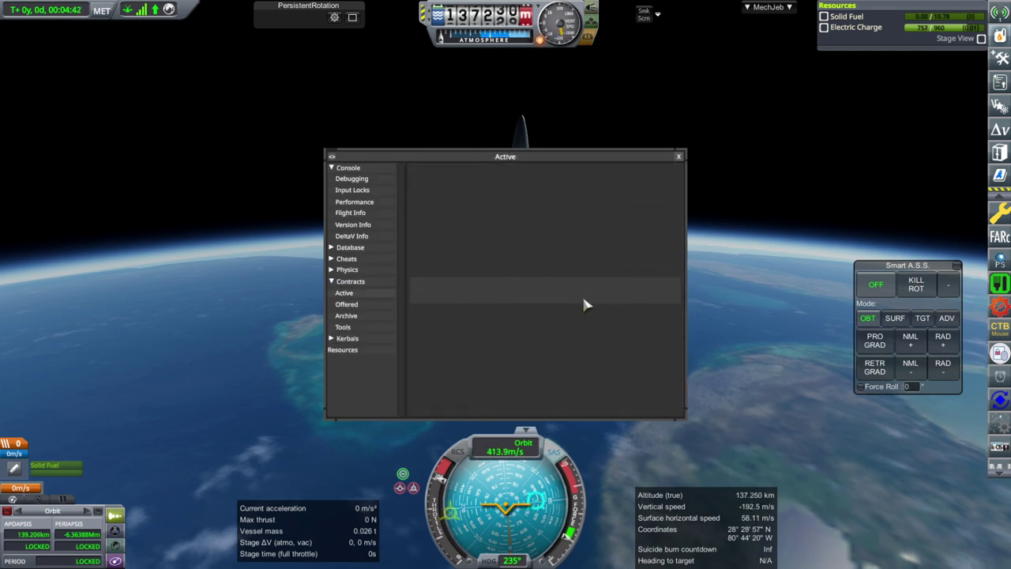
{"action": "left_click", "coordinate": [680, 158]}
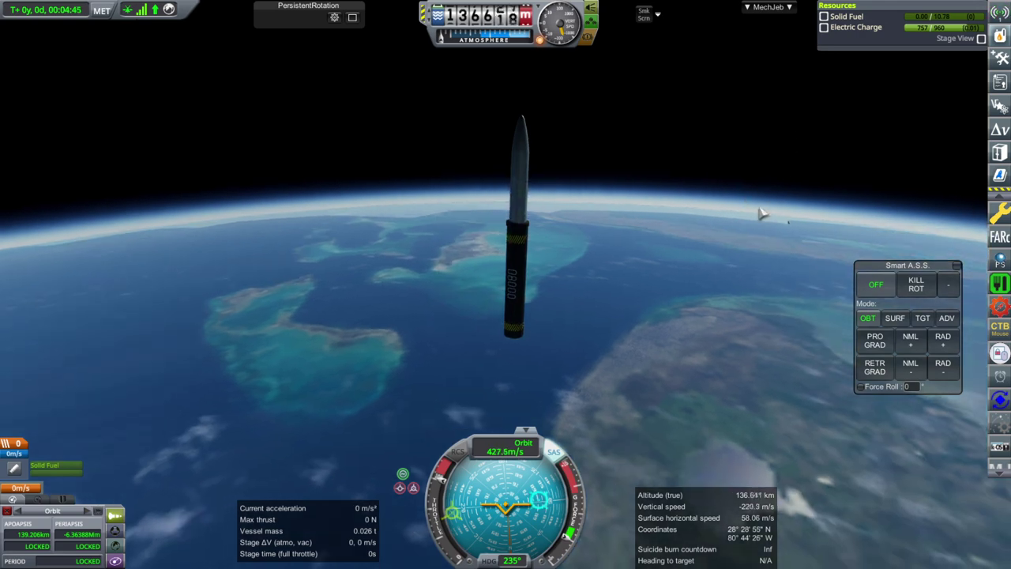
Time-warp the spent rocket's fall, then return time to normal speed.
{"action": "mouse_move", "coordinate": [1008, 14]}
{"action": "mouse_move", "coordinate": [697, 281]}
{"action": "left_mouse_down"}
{"action": "mouse_move", "coordinate": [622, 289]}
{"action": "mouse_move", "coordinate": [641, 261]}
{"action": "mouse_move", "coordinate": [633, 235]}
{"action": "left_mouse_up"}
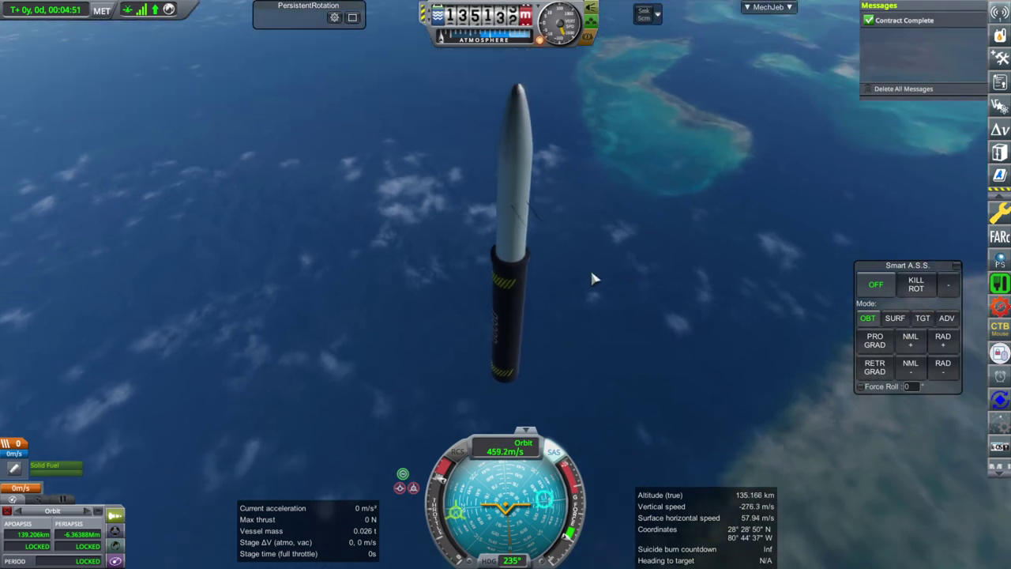
{"action": "right_click", "coordinate": [545, 309]}
{"action": "mouse_move", "coordinate": [545, 308]}
{"action": "left_mouse_down"}
{"action": "mouse_move", "coordinate": [704, 193]}
{"action": "mouse_move", "coordinate": [779, 206]}
{"action": "mouse_move", "coordinate": [633, 187]}
{"action": "left_mouse_up"}
{"action": "key", "text": "period"}
{"action": "key", "text": "period"}
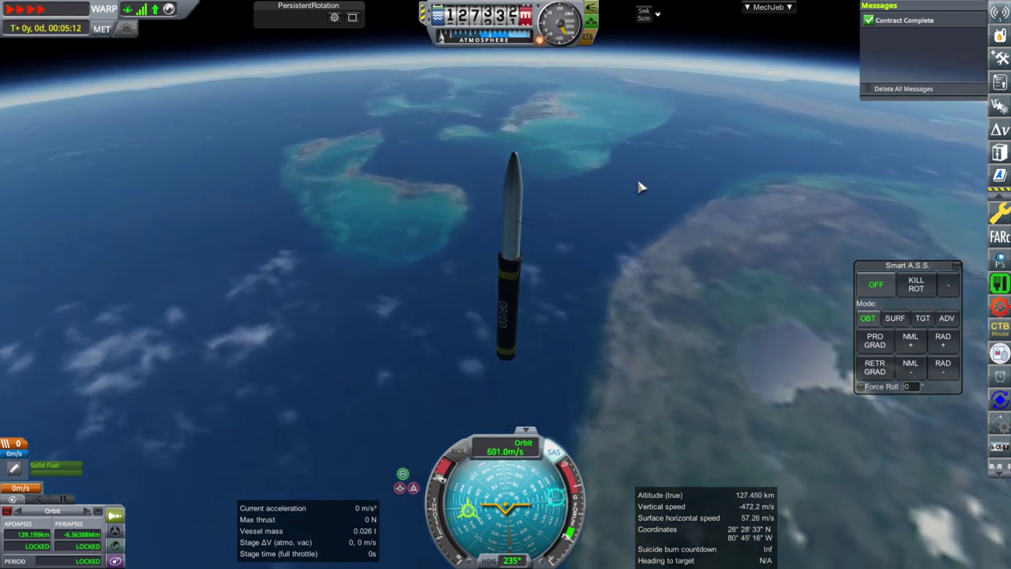
{"action": "mouse_move", "coordinate": [640, 186]}
{"action": "left_mouse_down"}
{"action": "mouse_move", "coordinate": [616, 295]}
{"action": "mouse_move", "coordinate": [707, 255]}
{"action": "left_mouse_up"}
{"action": "key", "text": "comma"}
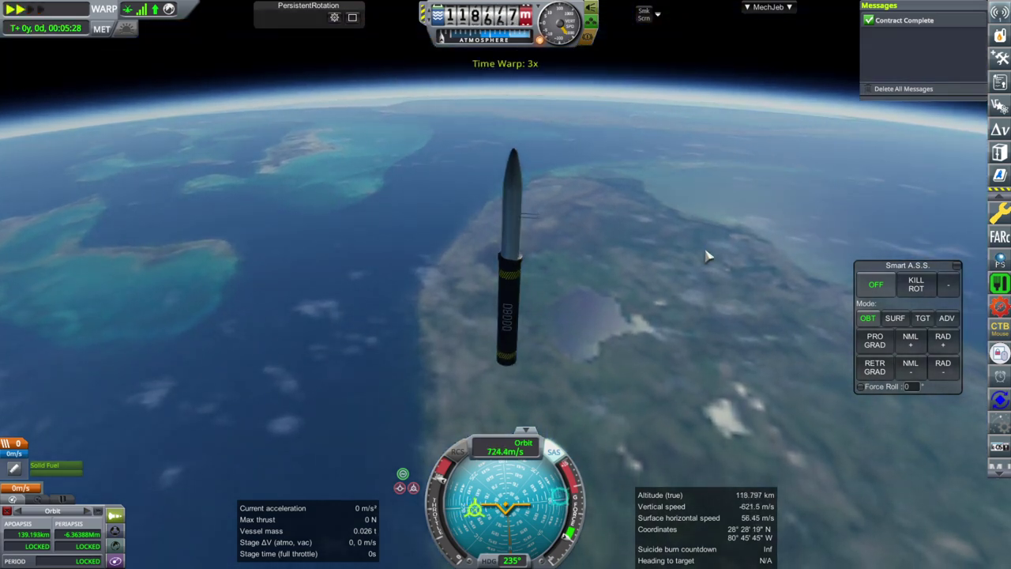
{"action": "key", "text": "comma"}
{"action": "key", "text": "comma"}
Abandon the old flight, then launch the new rocket with SAS on, throttle up, ignition and clamp release.
{"action": "key", "text": "Escape"}
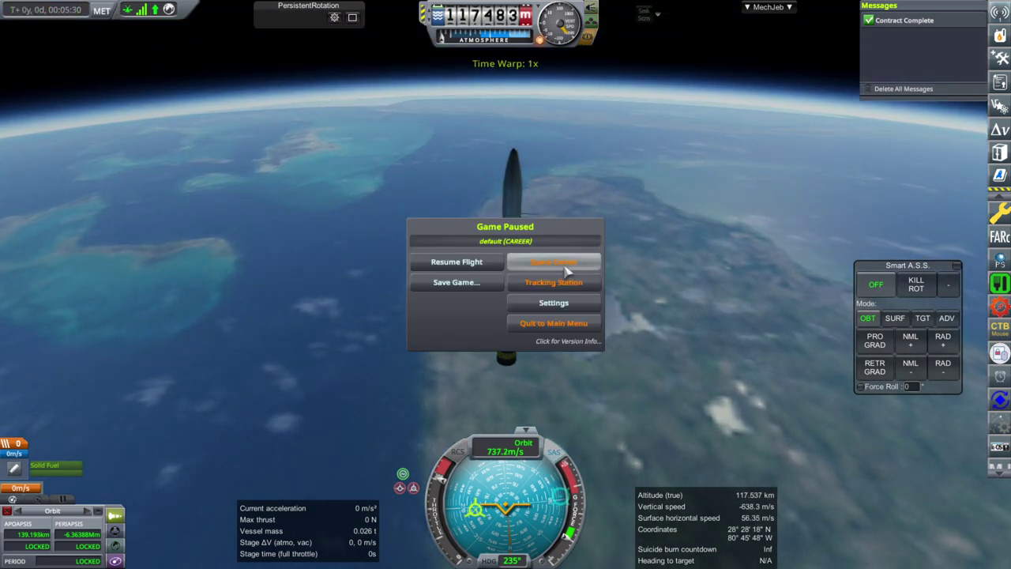
{"action": "left_click", "coordinate": [564, 267]}
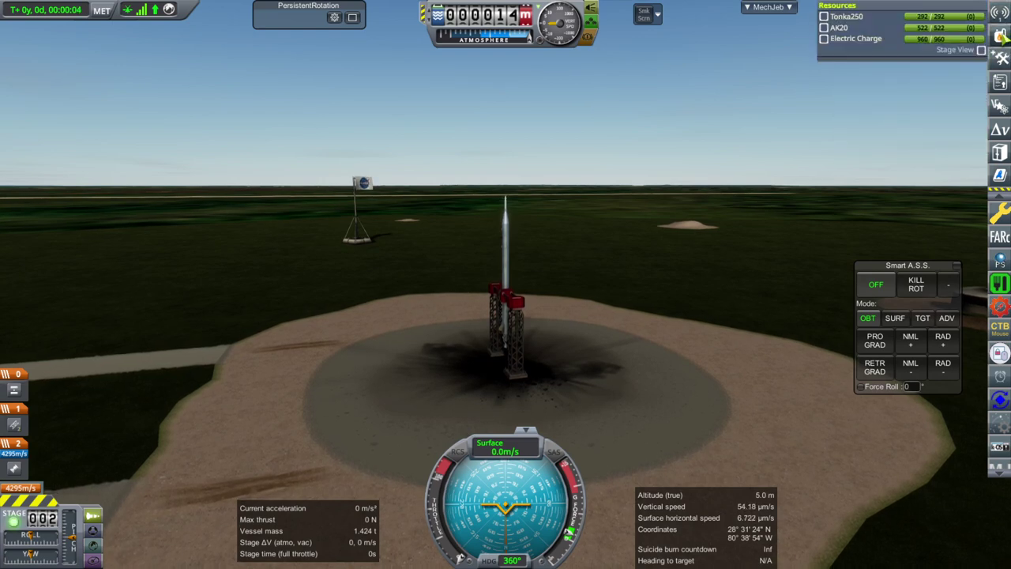
{"action": "key", "text": "Left"}
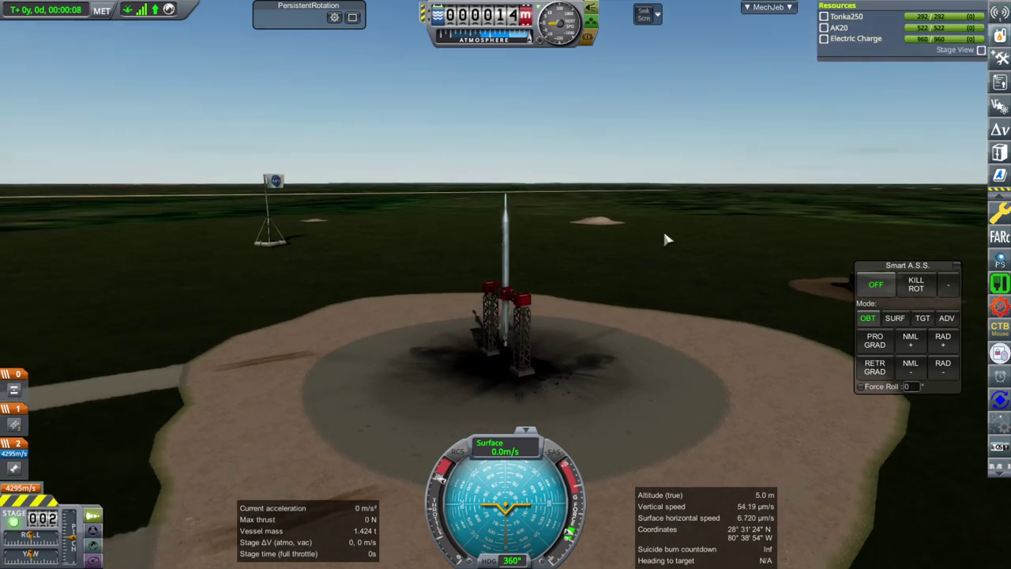
{"action": "key", "text": "t"}
{"action": "key", "text": "Down"}
{"action": "key", "text": "space"}
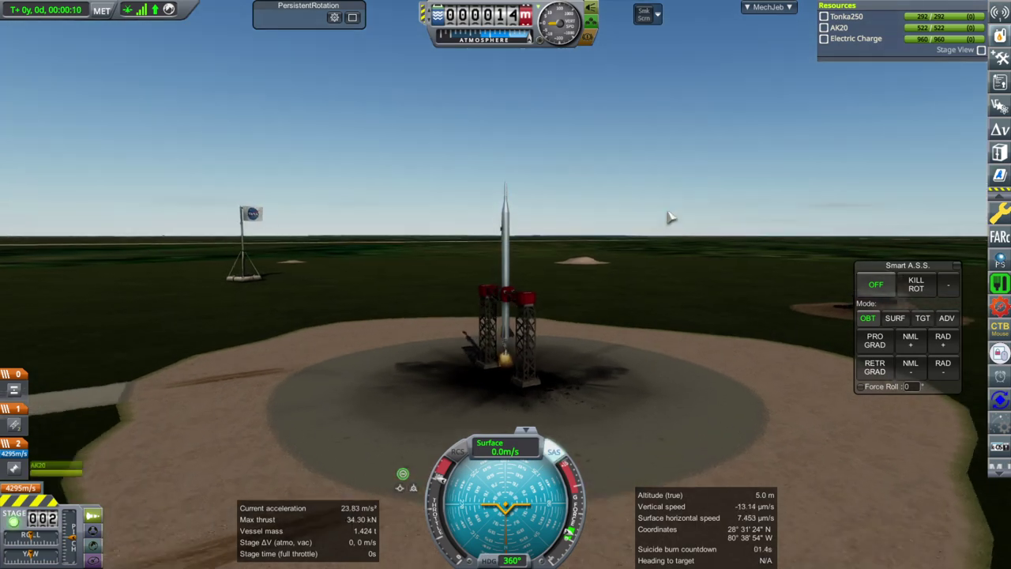
{"action": "key", "text": "space"}
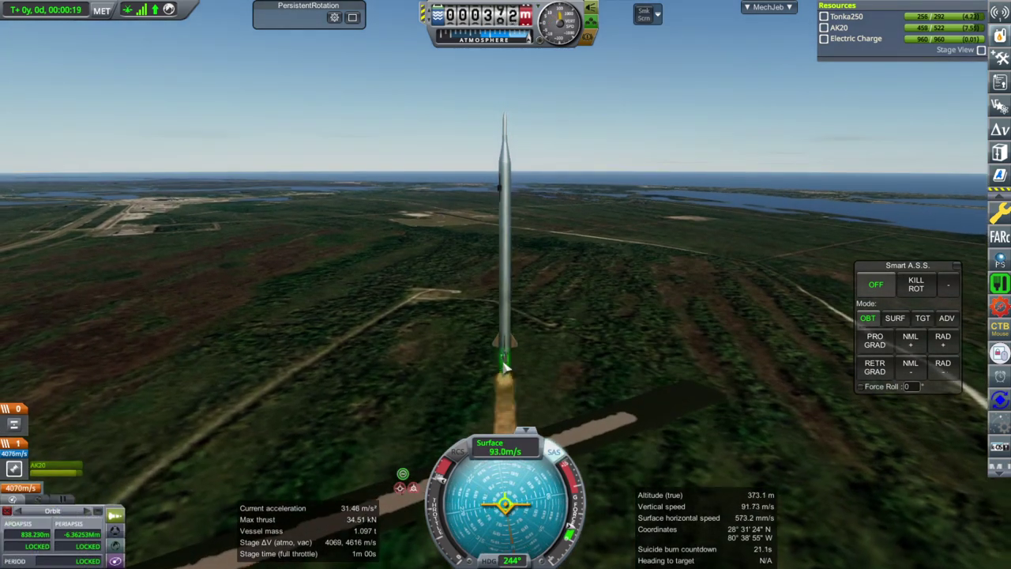
Check the engine's part options and time-warp the coast, dropping back to 1x near apogee.
{"action": "right_click", "coordinate": [508, 351]}
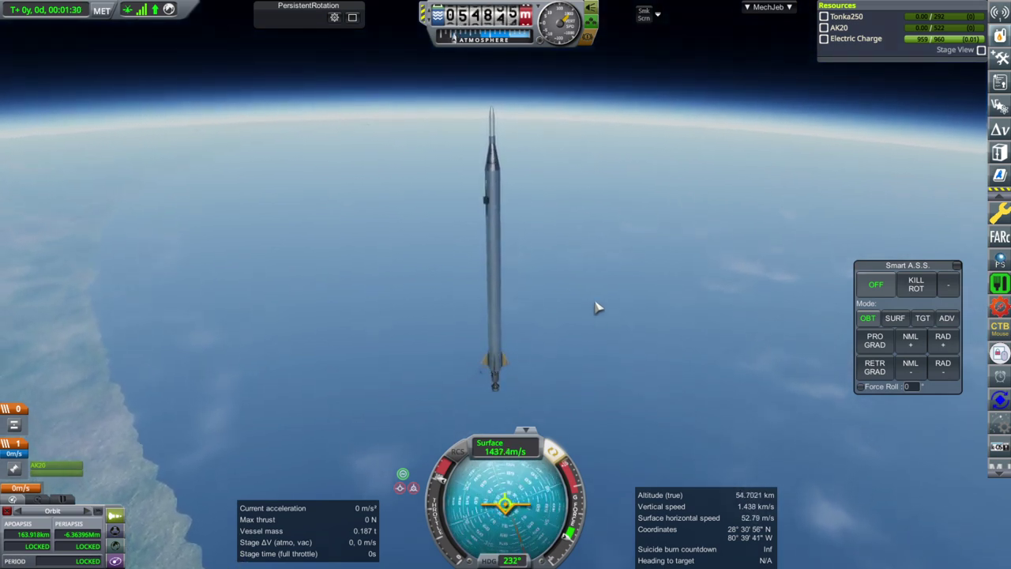
{"action": "key", "text": "period"}
{"action": "key", "text": "period"}
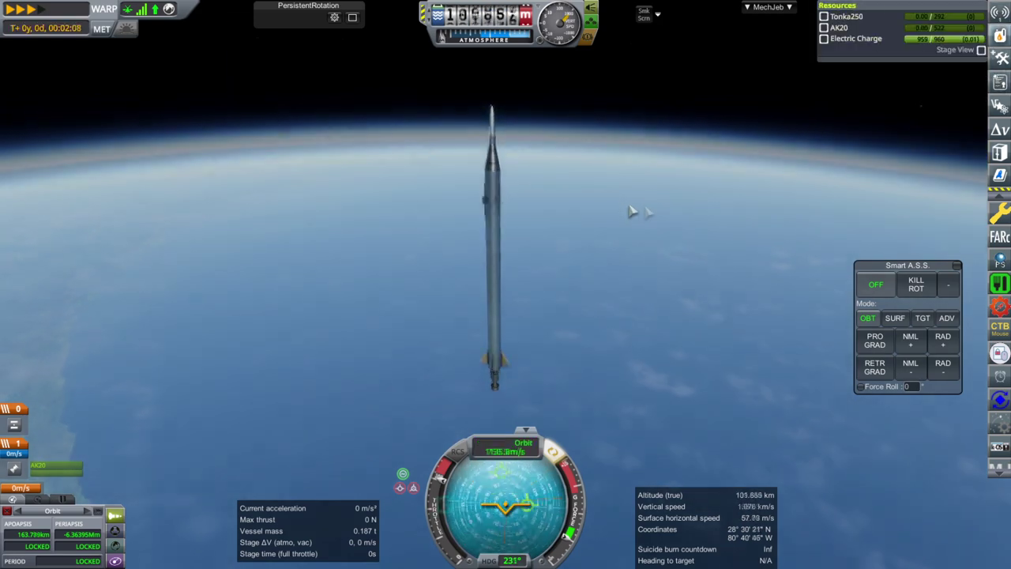
{"action": "key", "text": "comma"}
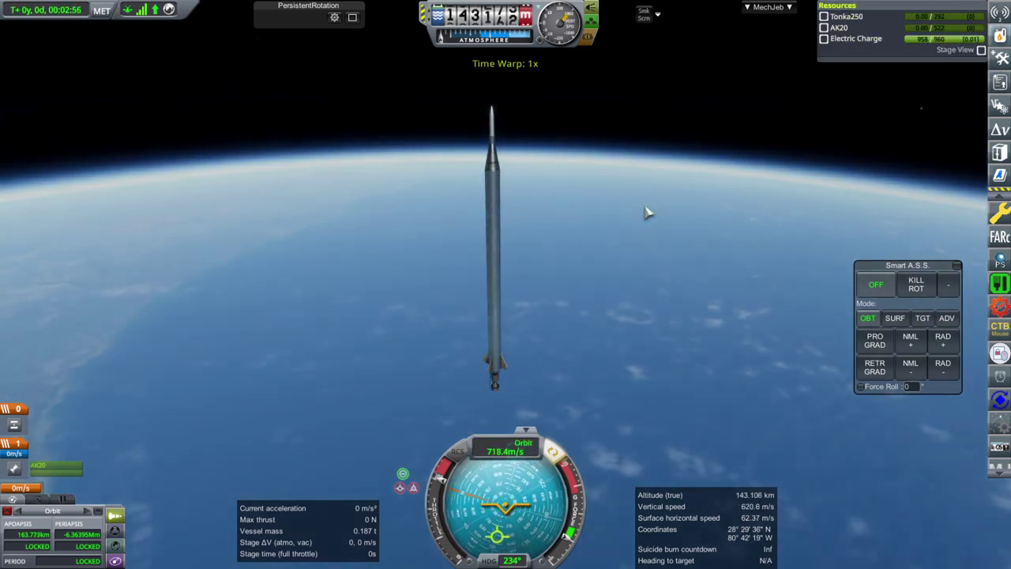
{"action": "scroll", "coordinate": [624, 202], "scroll_direction": "up", "scroll_amount": 3}
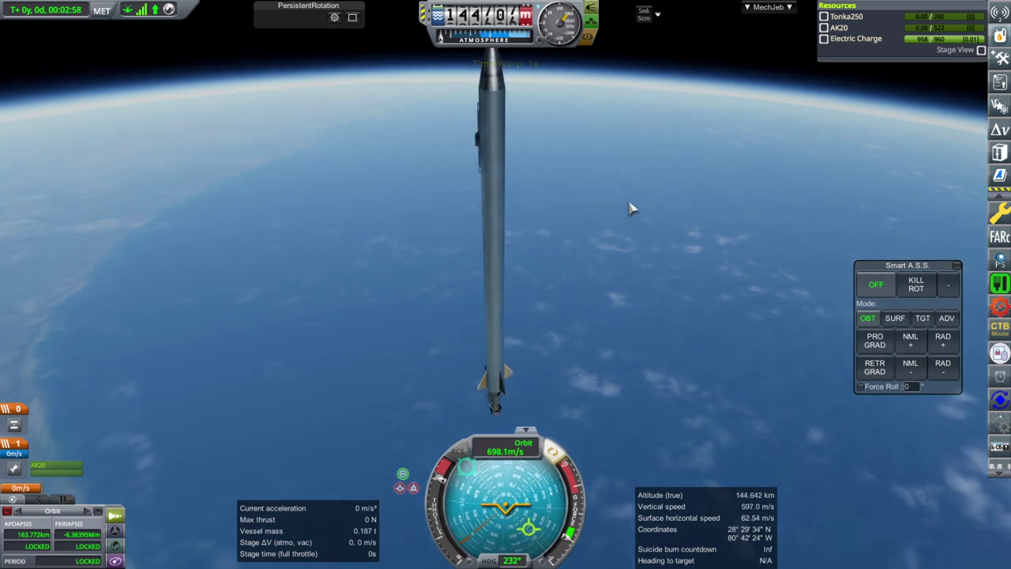
Transmit the Gravity Scan and Temperature Scan data home, then time-warp the descent.
{"action": "key", "text": "1"}
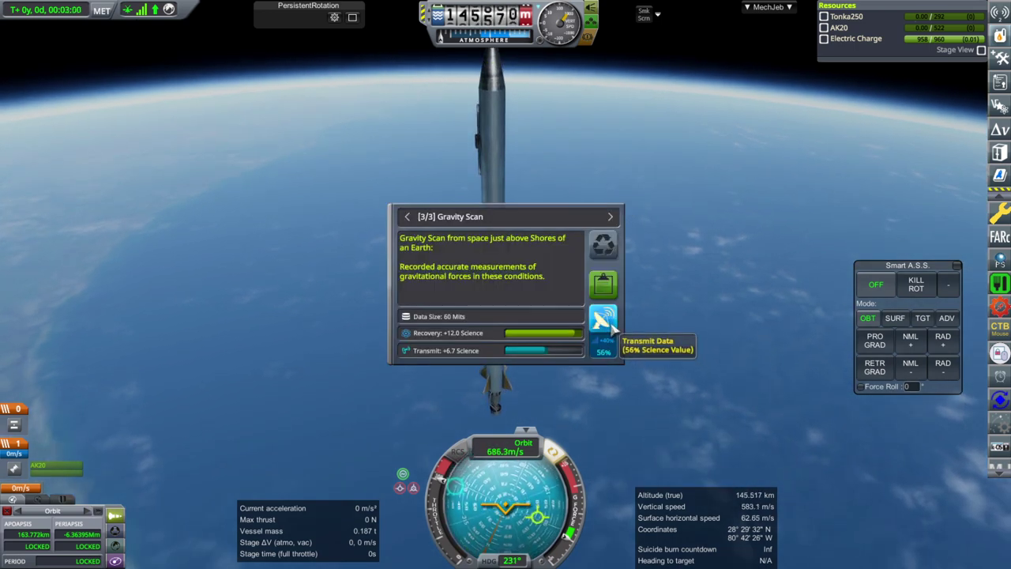
{"action": "left_click", "coordinate": [600, 319]}
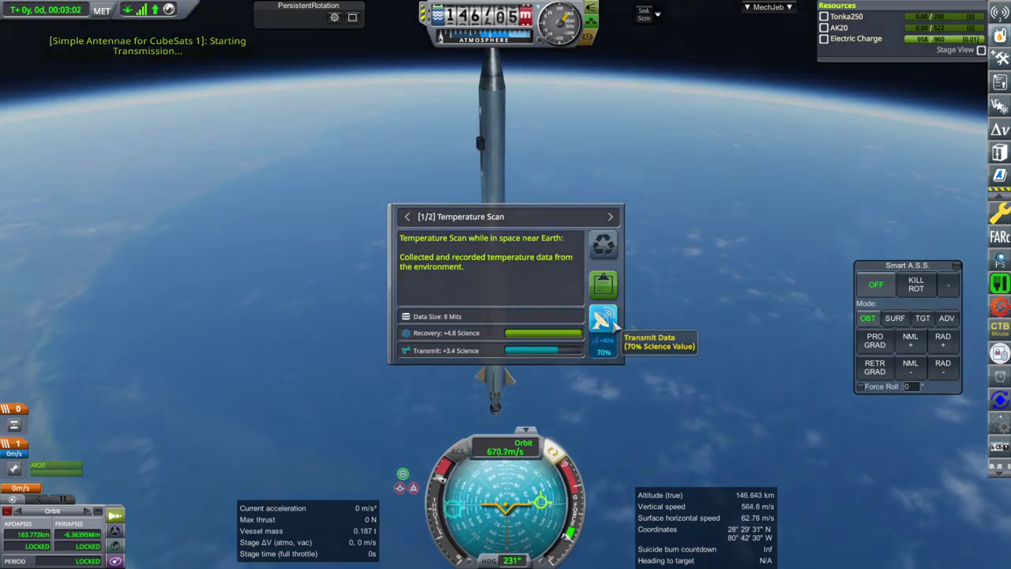
{"action": "left_click", "coordinate": [613, 322]}
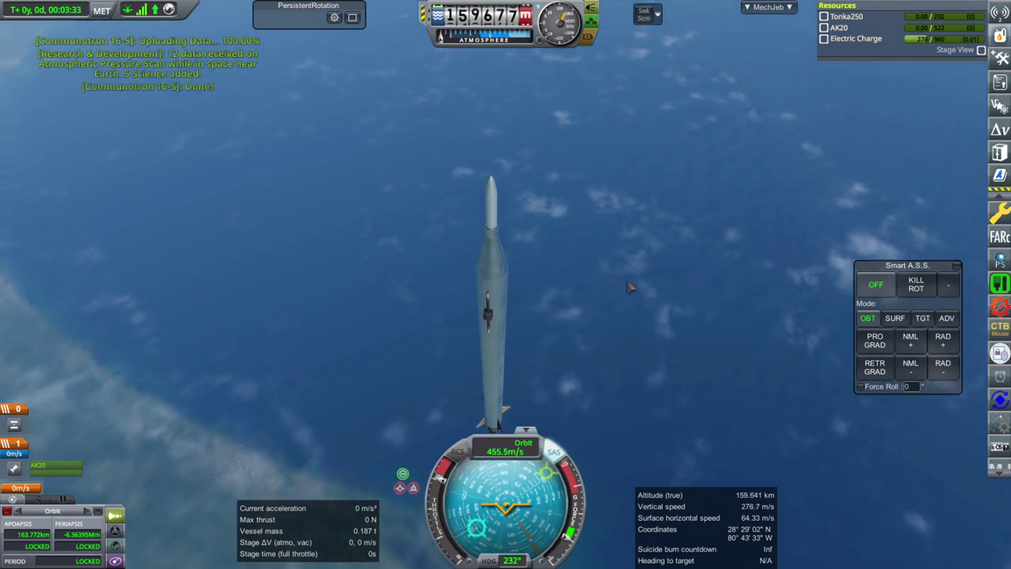
{"action": "left_click_drag", "start_coordinate": [629, 326], "coordinate": [627, 235]}
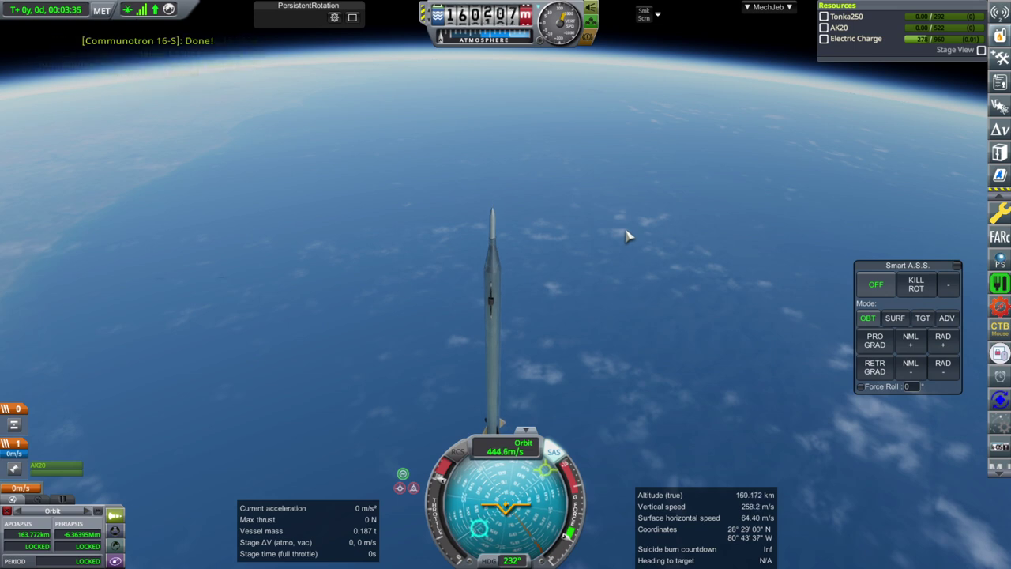
{"action": "key", "text": "."}
{"action": "key", "text": "."}
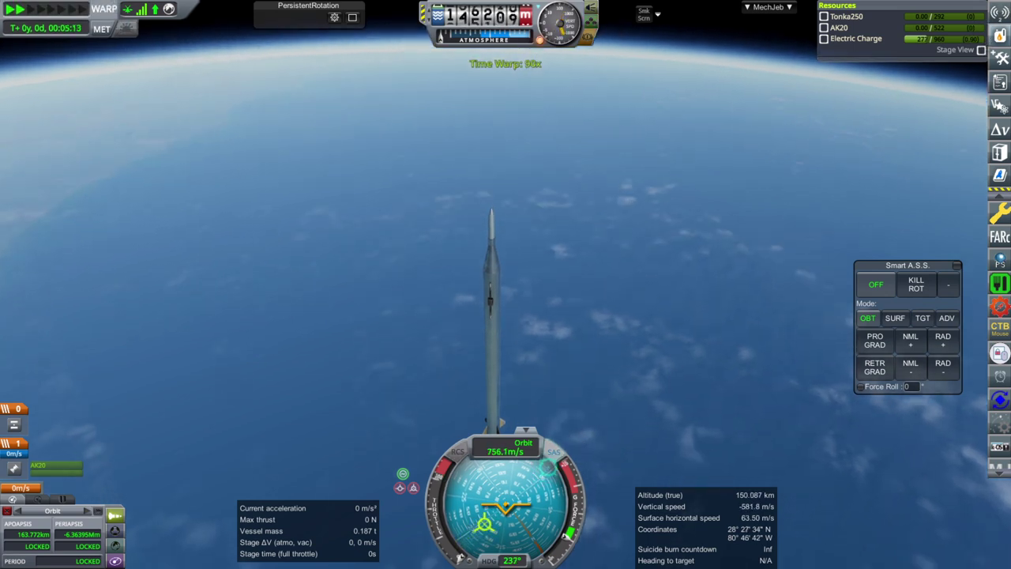
Delete the World First Milestones and Contract Complete messages, then raise time warp to 4x.
{"action": "left_click", "coordinate": [1001, 13]}
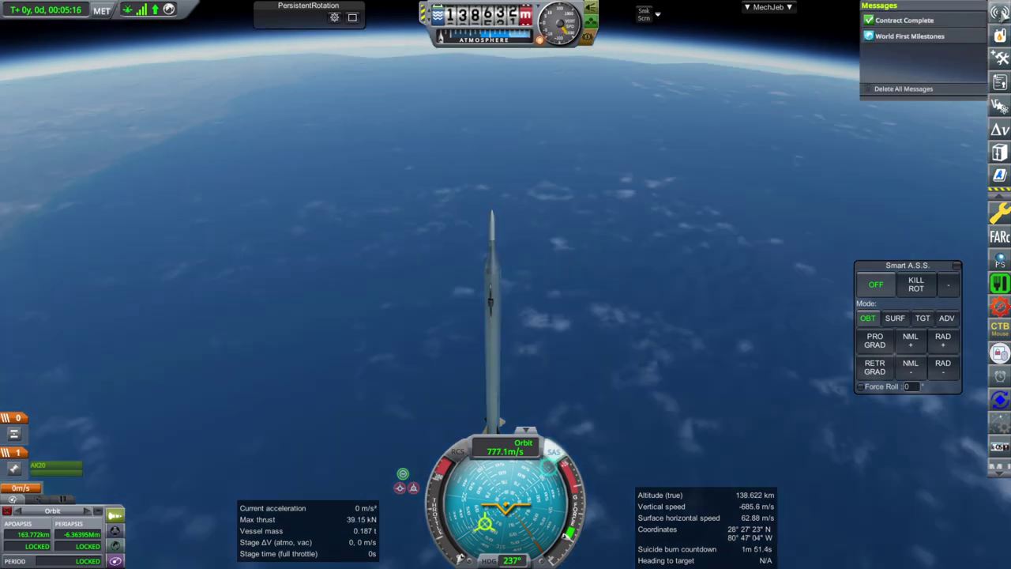
{"action": "left_click", "coordinate": [933, 37]}
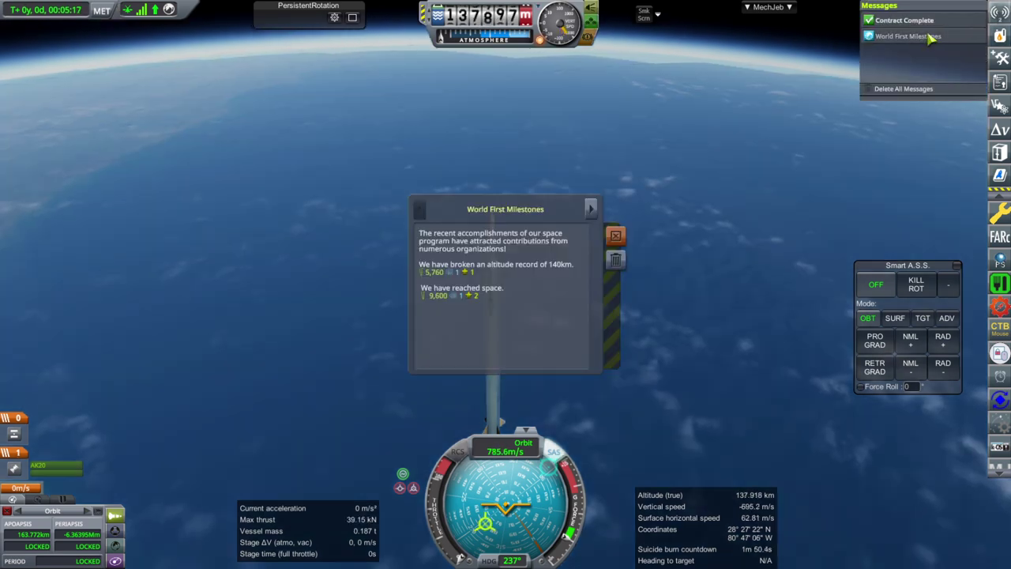
{"action": "left_click", "coordinate": [617, 260]}
{"action": "left_click", "coordinate": [624, 259]}
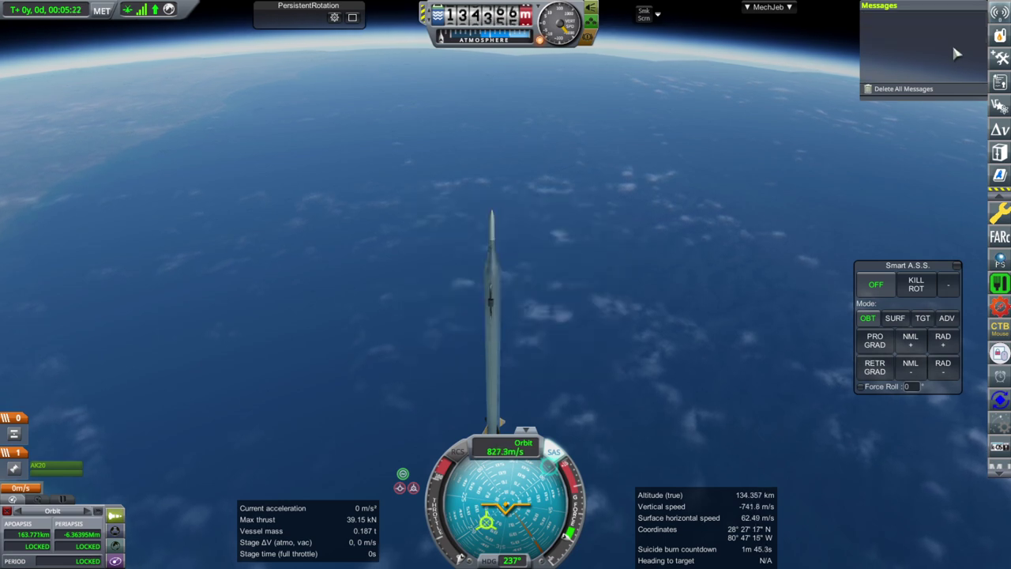
{"action": "left_click", "coordinate": [1001, 35]}
{"action": "key", "text": "period"}
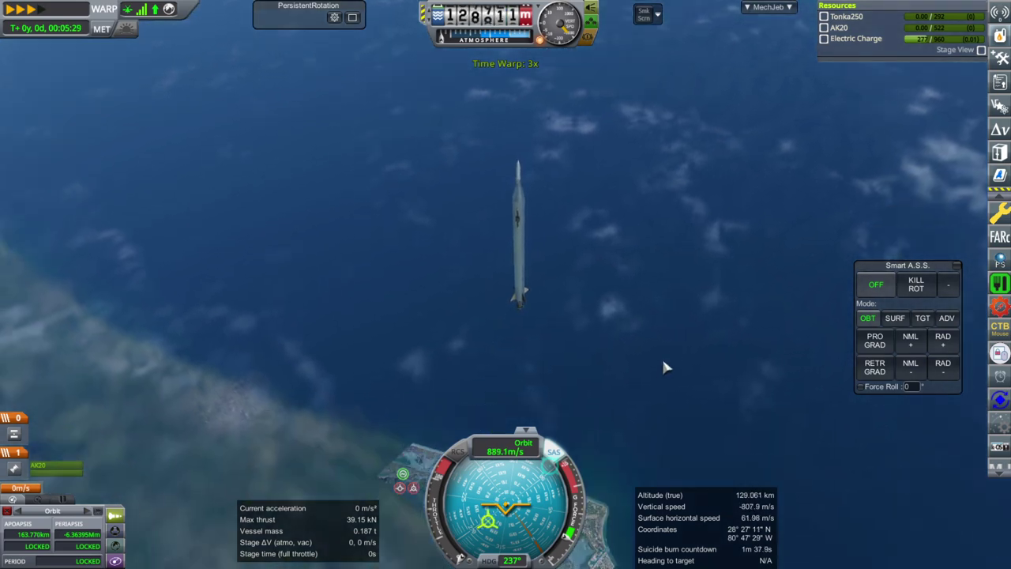
{"action": "key", "text": "period"}
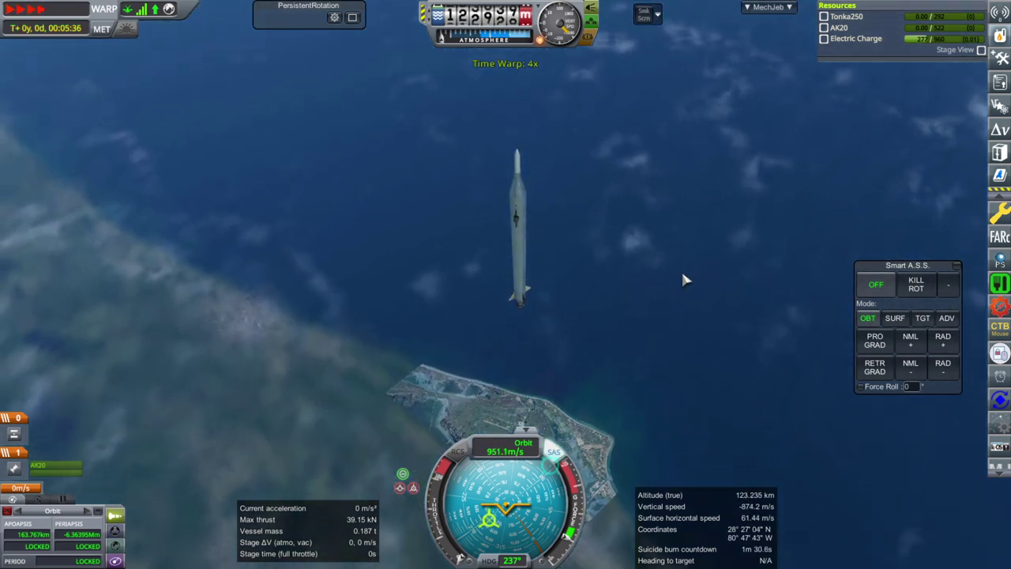